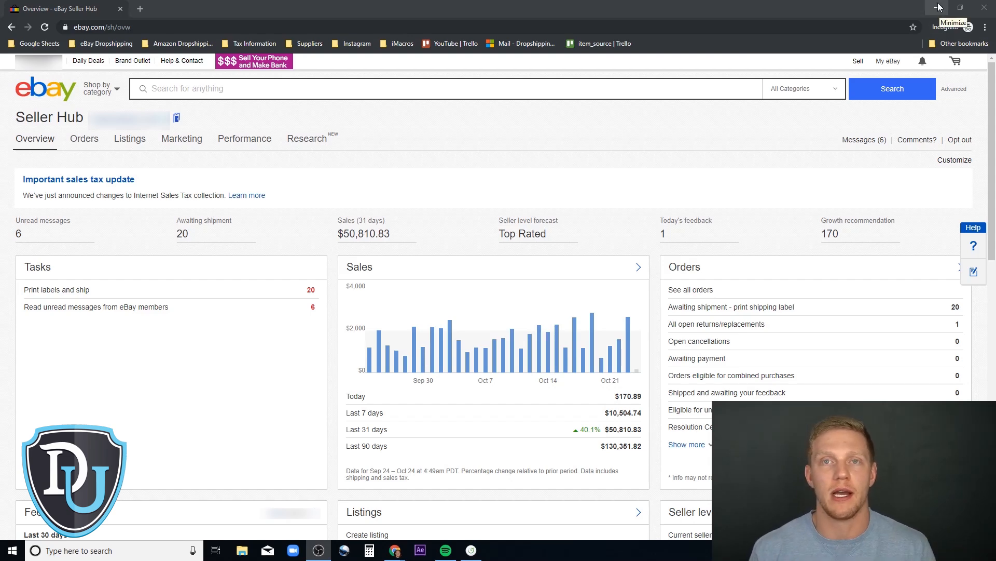
- Minimize the Seller Hub window and review the competitor's sales statistics and product list in Zik Analytics
{"action": "left_click", "coordinate": [941, 9]}
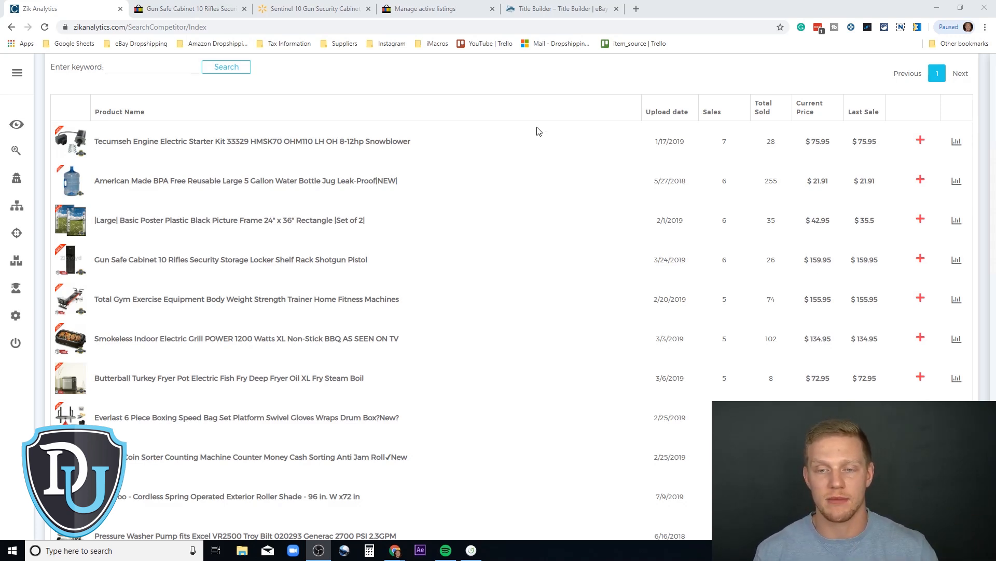
{"action": "scroll", "coordinate": [539, 131], "scroll_direction": "up", "scroll_amount": 2}
{"action": "scroll", "coordinate": [541, 206], "scroll_direction": "up", "scroll_amount": 5}
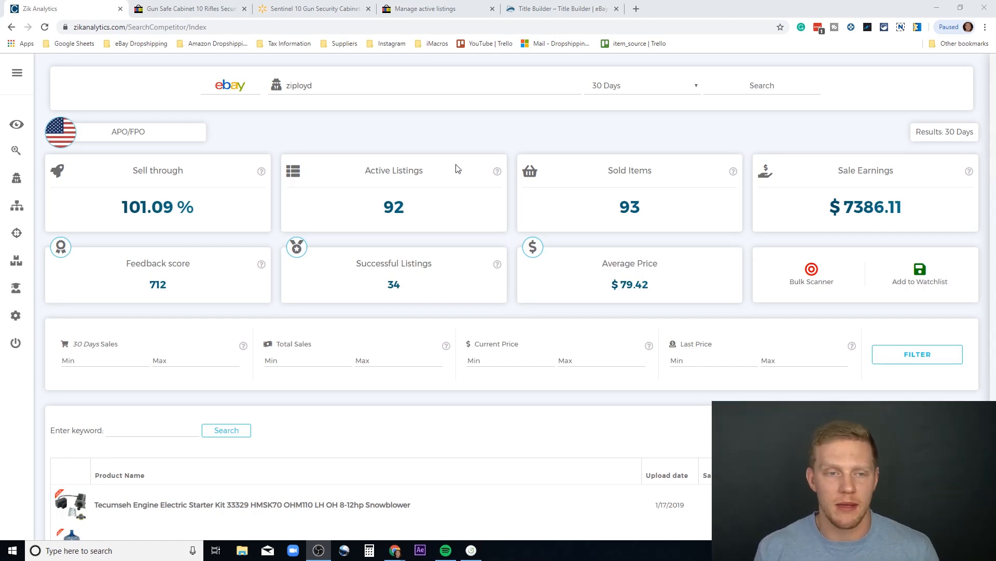
{"action": "scroll", "coordinate": [457, 173], "scroll_direction": "down", "scroll_amount": 5}
{"action": "scroll", "coordinate": [456, 176], "scroll_direction": "down", "scroll_amount": 1}
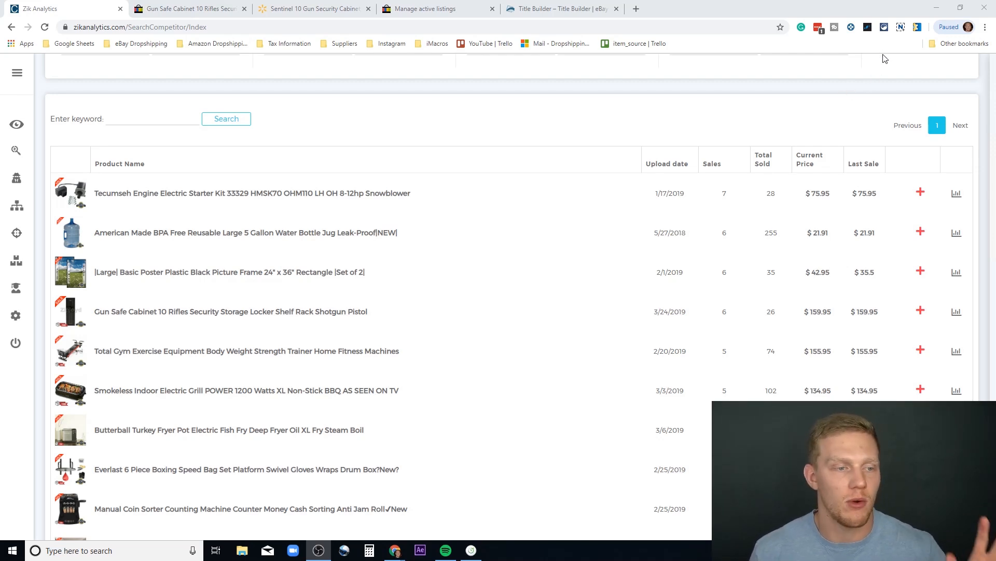
- Enable the VeRo Checker extension in the Extensity extension manager
{"action": "left_click", "coordinate": [885, 27]}
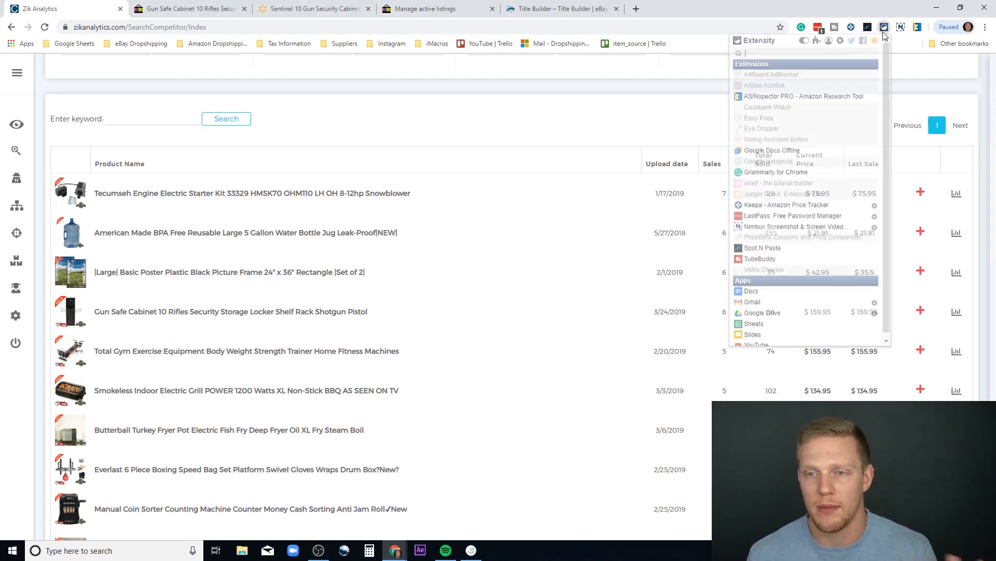
{"action": "left_click", "coordinate": [771, 270]}
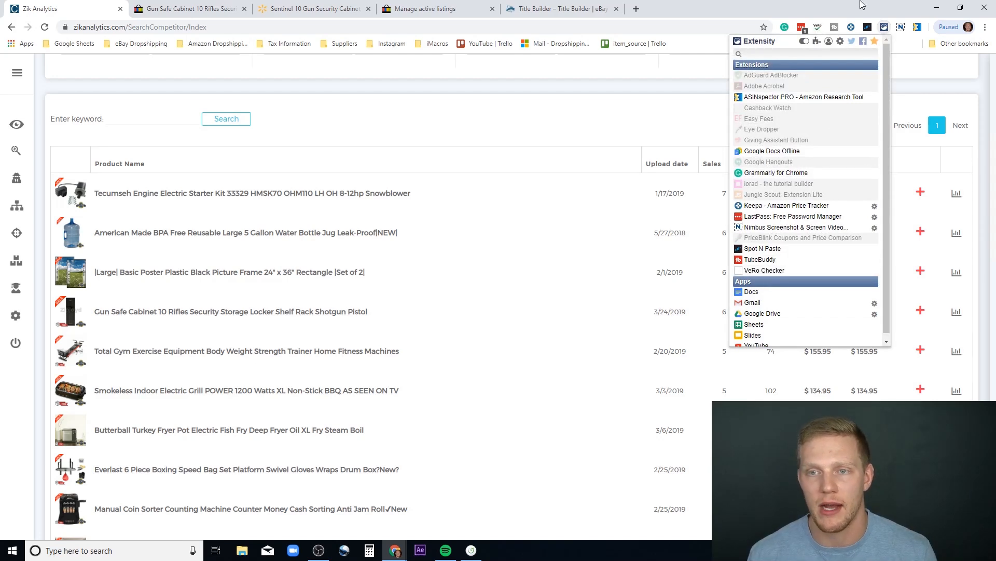
{"action": "left_click", "coordinate": [664, 106]}
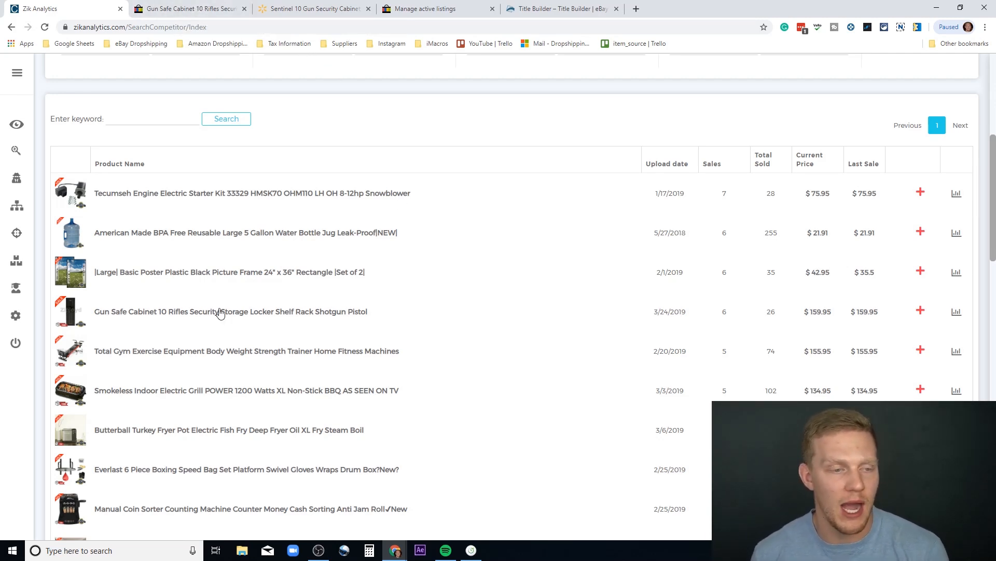
- Examine the item specifics and product description of the 10-rifle Gun Safe Cabinet listing on eBay
{"action": "left_click", "coordinate": [213, 10]}
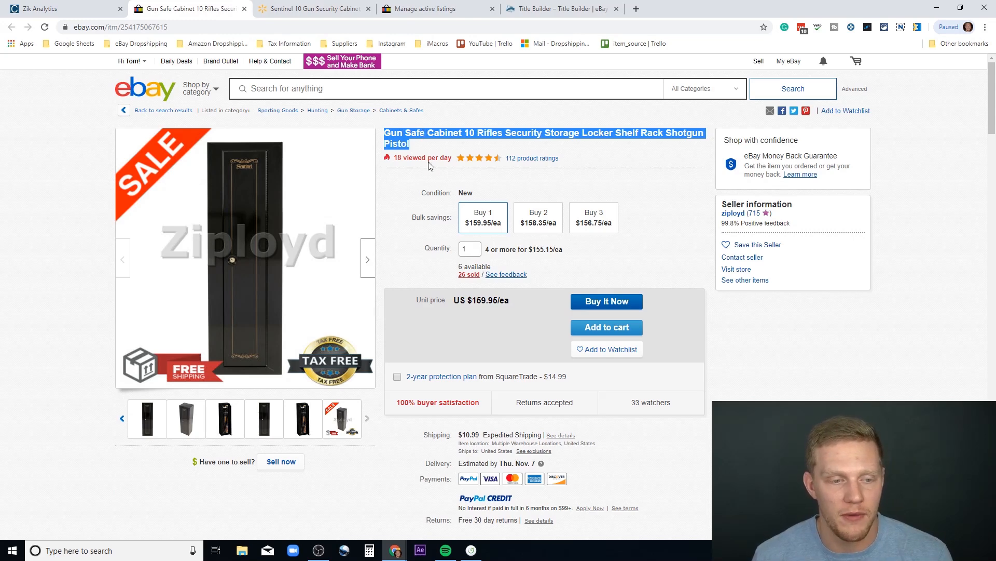
{"action": "scroll", "coordinate": [426, 177], "scroll_direction": "down", "scroll_amount": 10}
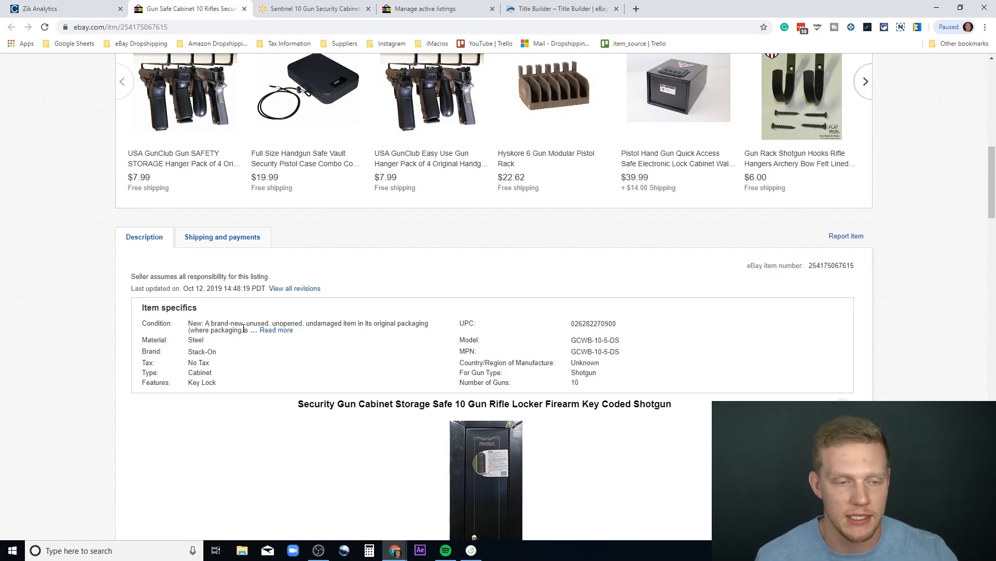
{"action": "scroll", "coordinate": [243, 328], "scroll_direction": "down", "scroll_amount": 10}
{"action": "scroll", "coordinate": [271, 340], "scroll_direction": "up", "scroll_amount": 2}
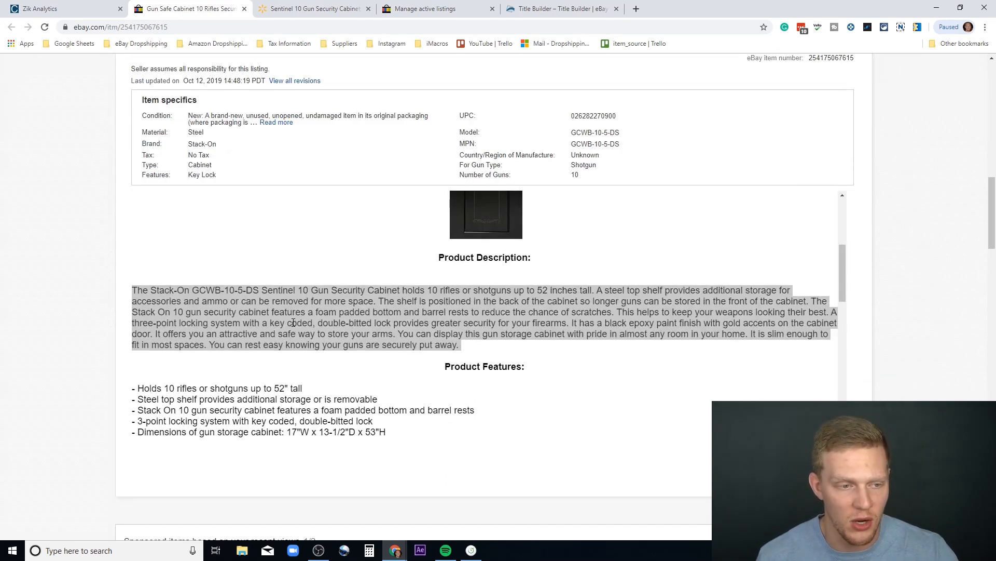
{"action": "right_click", "coordinate": [294, 323]}
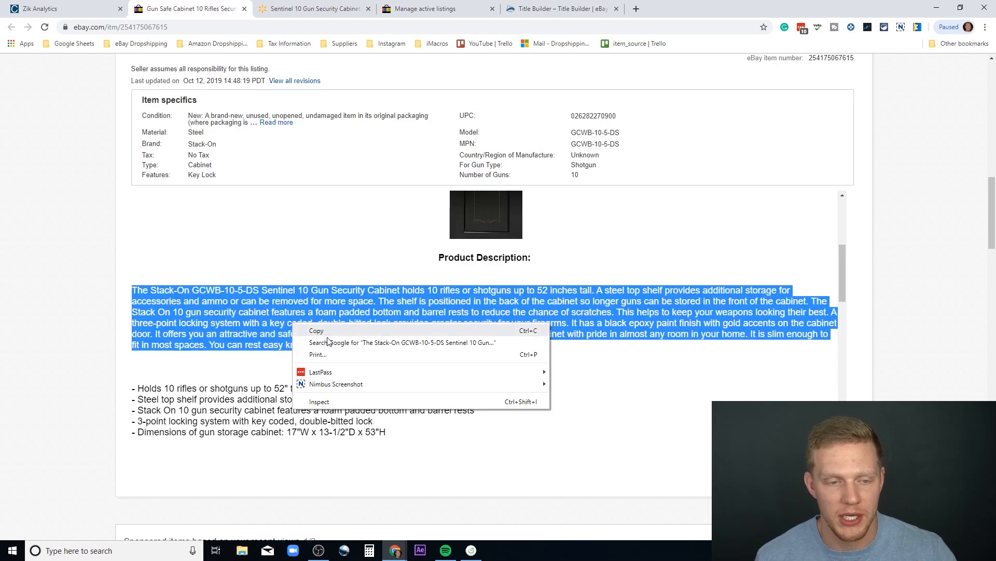
- Copy the brand name Stack-On from the item description on the Walmart page and check it in VeRo Checker
{"action": "left_click", "coordinate": [268, 8]}
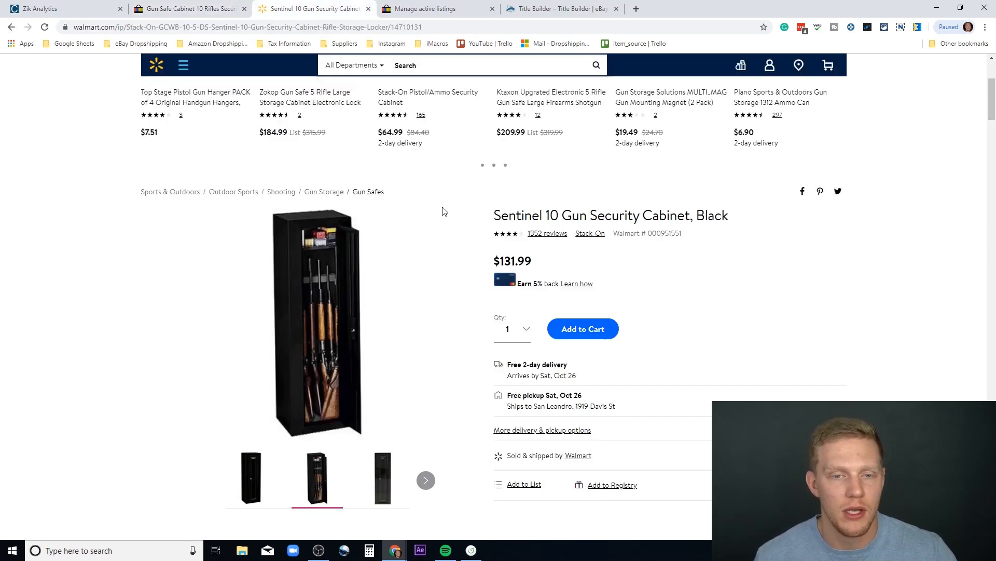
{"action": "scroll", "coordinate": [441, 223], "scroll_direction": "down", "scroll_amount": 4}
{"action": "scroll", "coordinate": [440, 236], "scroll_direction": "down", "scroll_amount": 12}
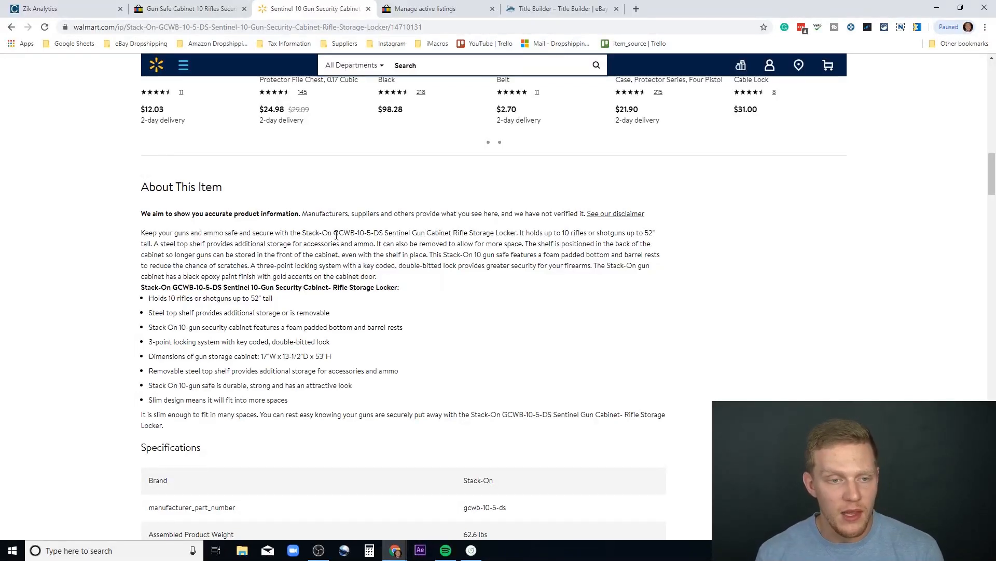
{"action": "left_click_drag", "start_coordinate": [332, 232], "coordinate": [303, 233]}
{"action": "key", "text": "ctrl+c"}
{"action": "right_click", "coordinate": [306, 235]}
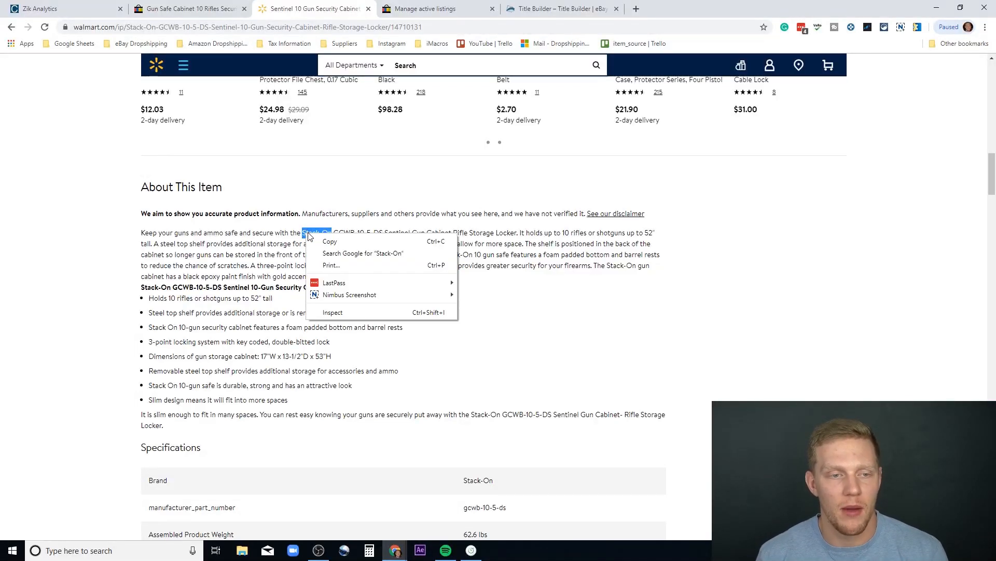
{"action": "left_click", "coordinate": [329, 241]}
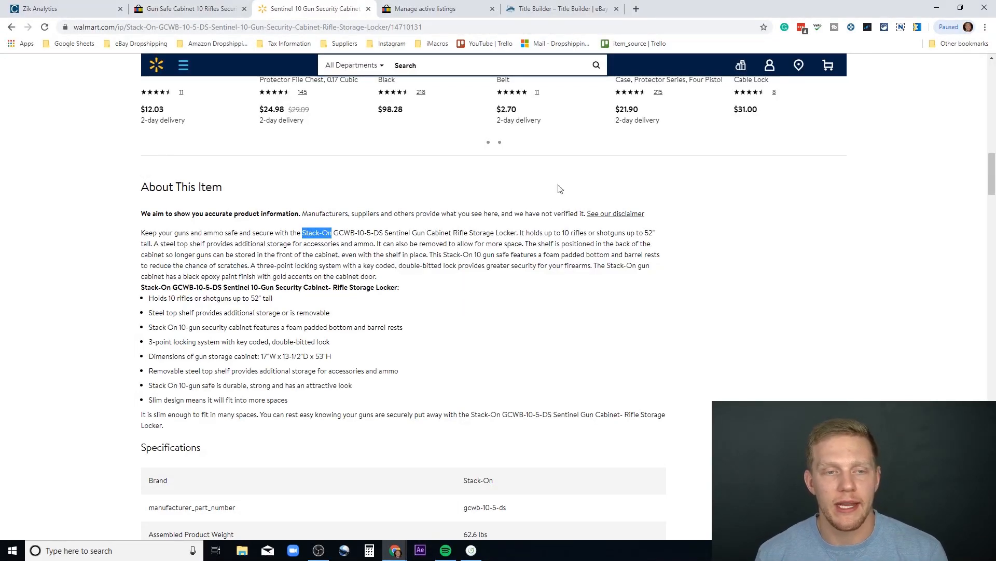
{"action": "left_click", "coordinate": [821, 28]}
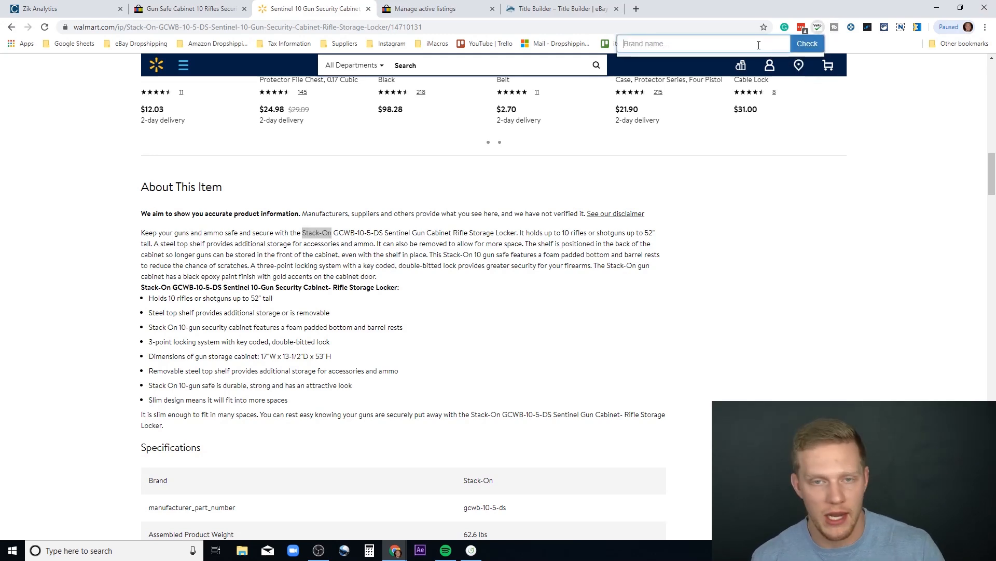
{"action": "key", "text": "ctrl+v"}
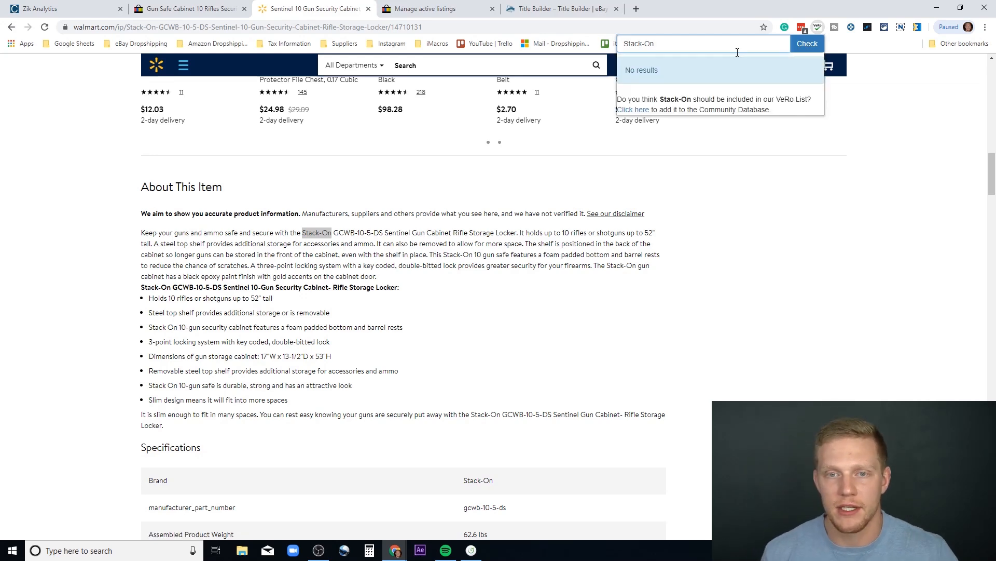
- Check the alternative brand spellings Stack and Stack On against the VeRo list
{"action": "key", "text": "BackSpace"}
{"action": "key", "text": "BackSpace"}
{"action": "key", "text": "BackSpace"}
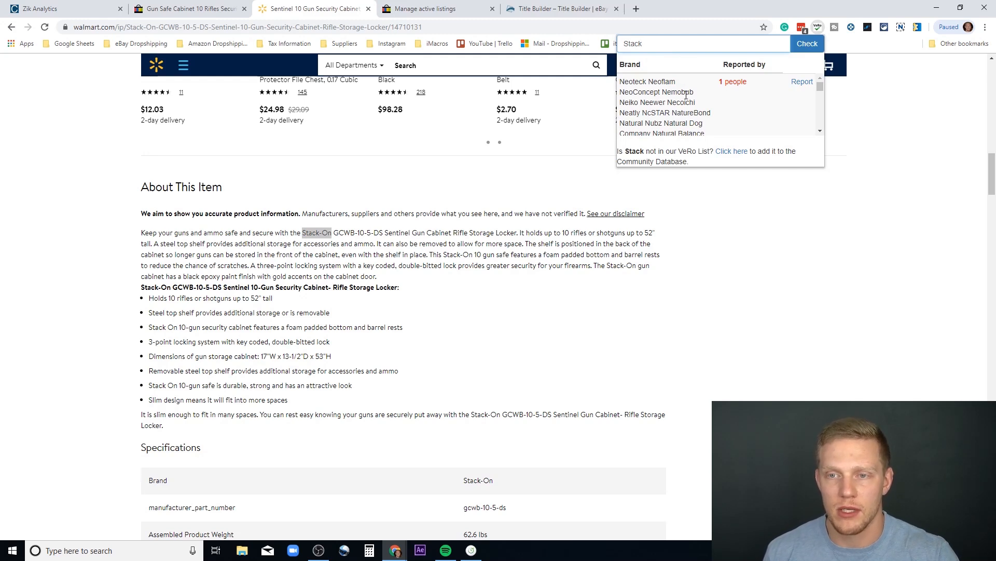
{"action": "scroll", "coordinate": [693, 99], "scroll_direction": "down", "scroll_amount": 8}
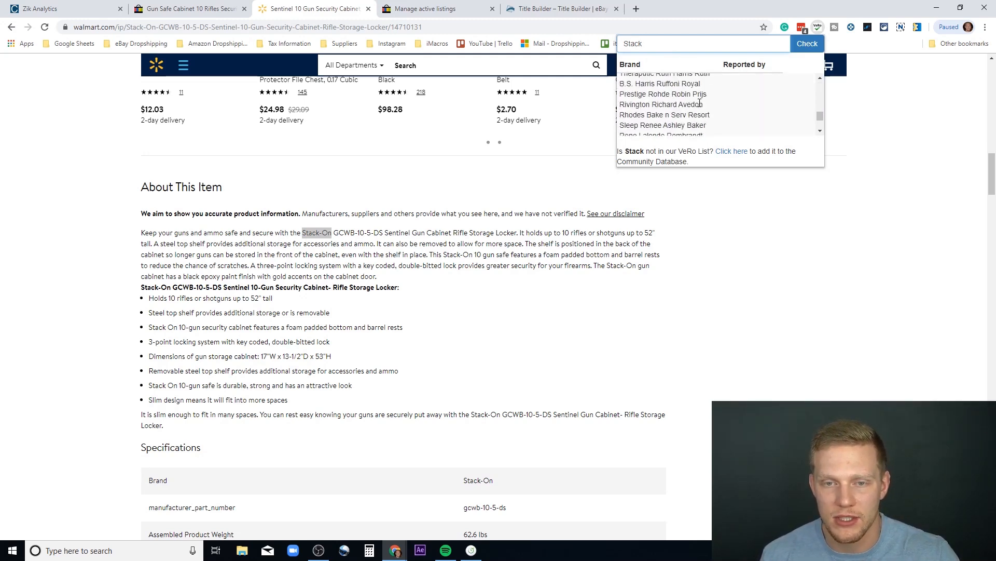
{"action": "scroll", "coordinate": [698, 104], "scroll_direction": "down", "scroll_amount": 10}
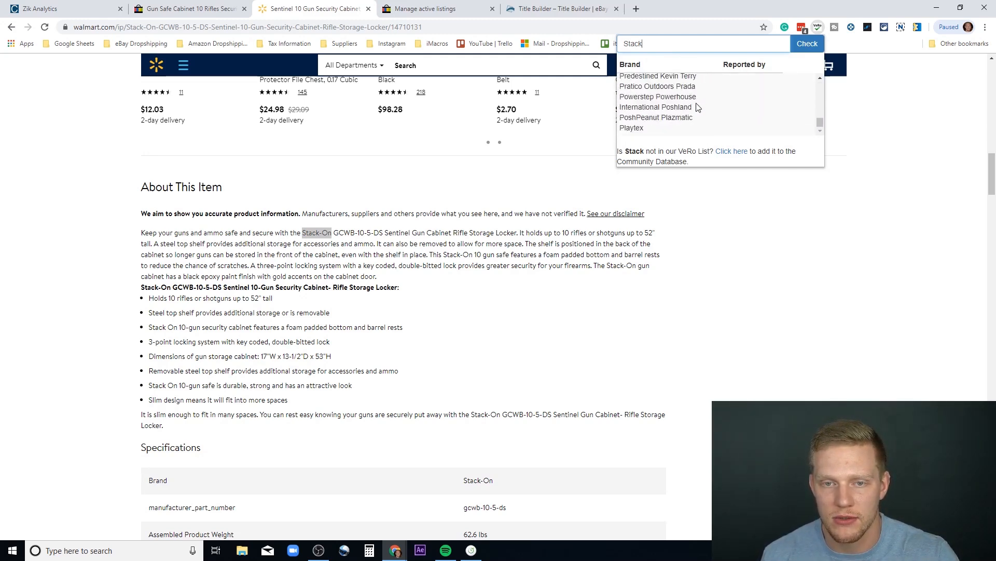
{"action": "scroll", "coordinate": [695, 104], "scroll_direction": "up", "scroll_amount": 3}
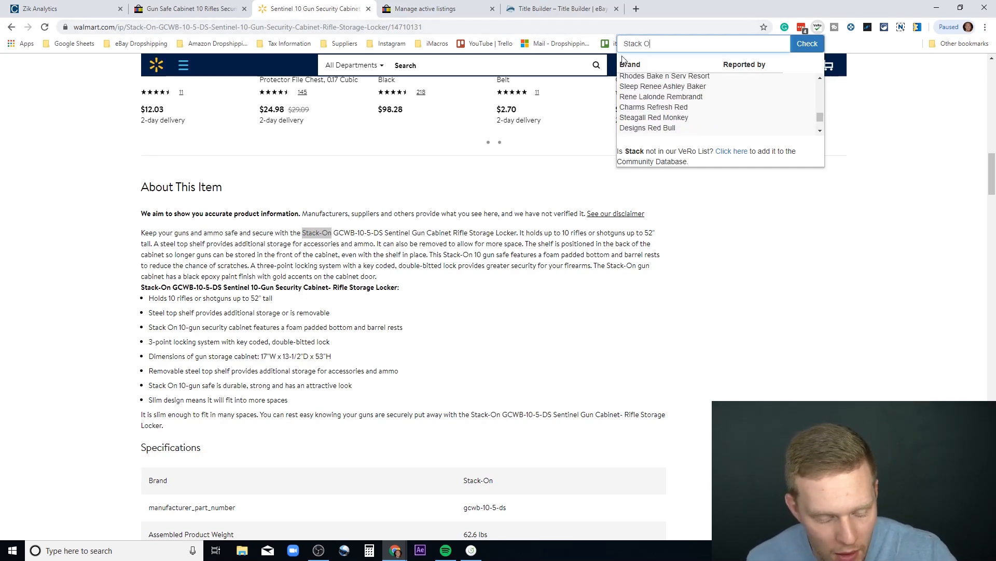
{"action": "type", "text": "On"}
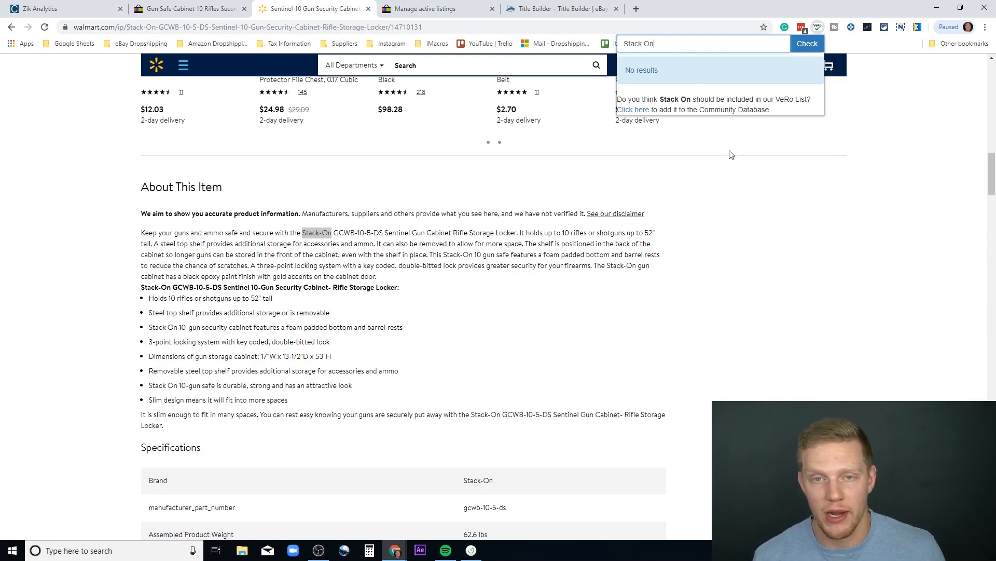
{"action": "left_click", "coordinate": [793, 228]}
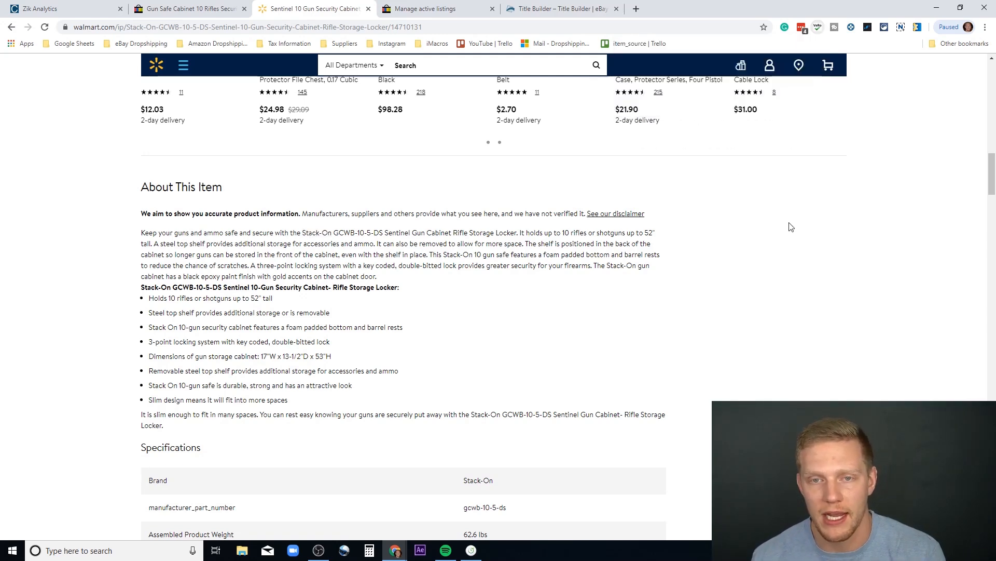
- Search Google for the product description paragraph of the eBay gun cabinet listing
{"action": "scroll", "coordinate": [357, 253], "scroll_direction": "up", "scroll_amount": 2}
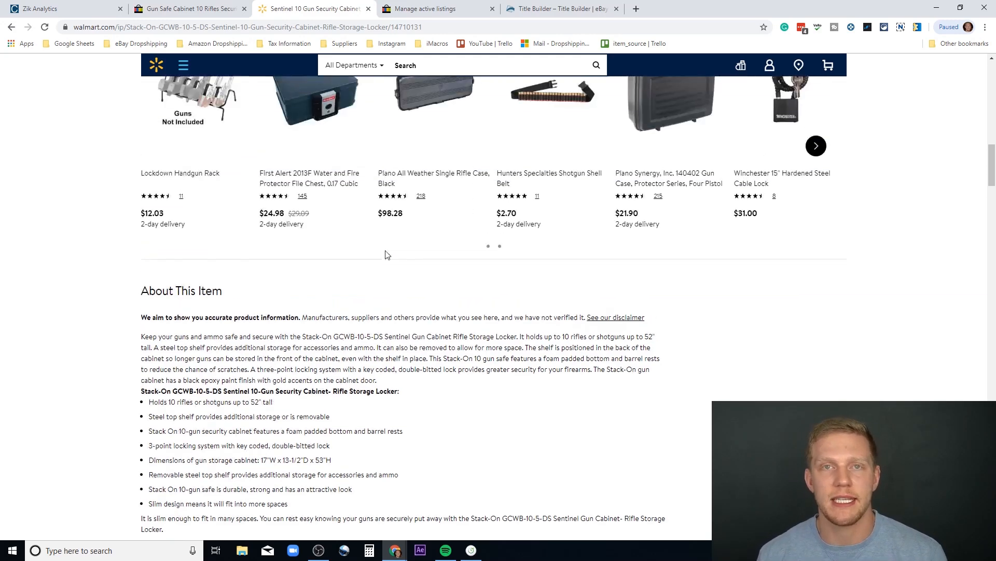
{"action": "scroll", "coordinate": [381, 256], "scroll_direction": "up", "scroll_amount": 12}
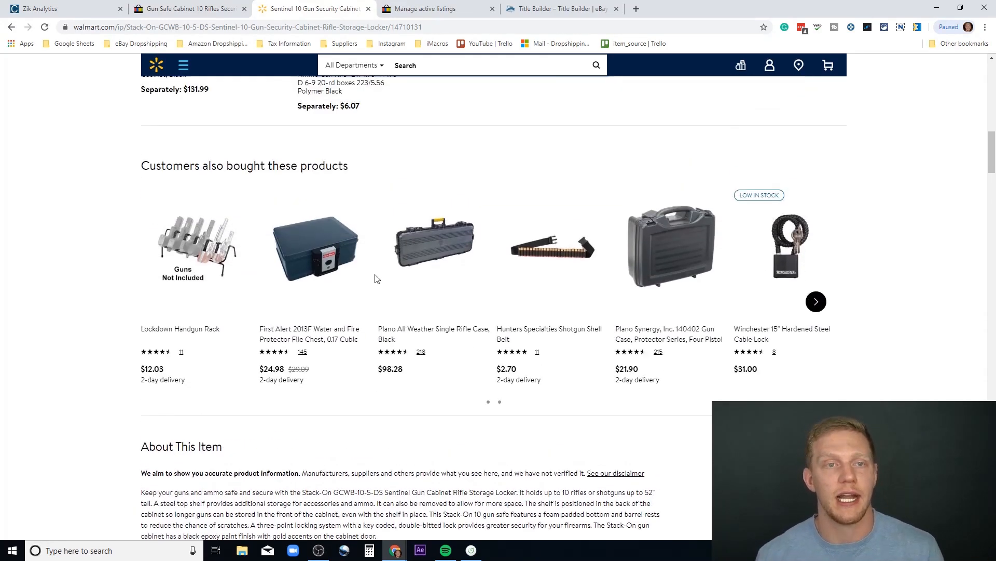
{"action": "scroll", "coordinate": [377, 280], "scroll_direction": "up", "scroll_amount": 4}
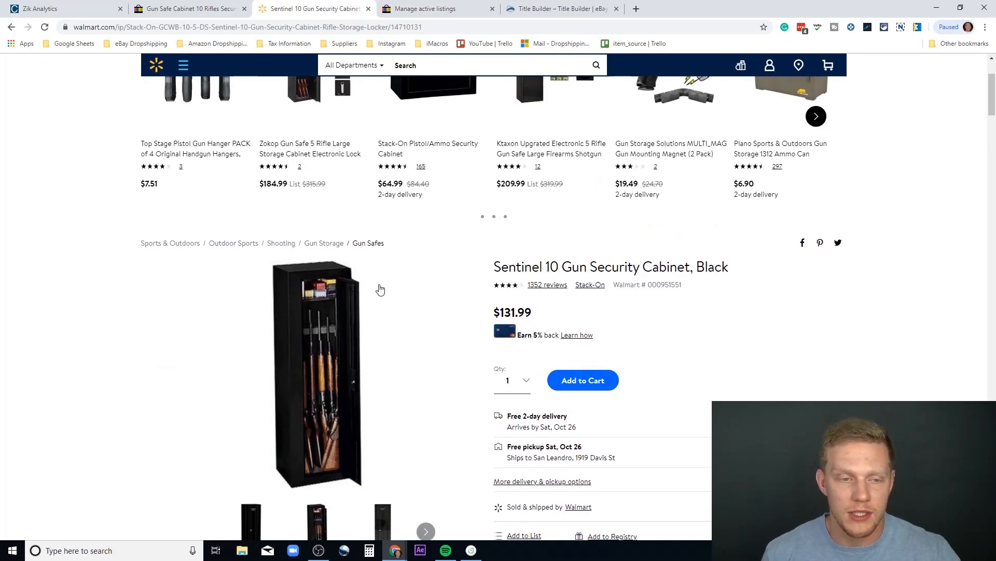
{"action": "scroll", "coordinate": [378, 287], "scroll_direction": "down", "scroll_amount": 1}
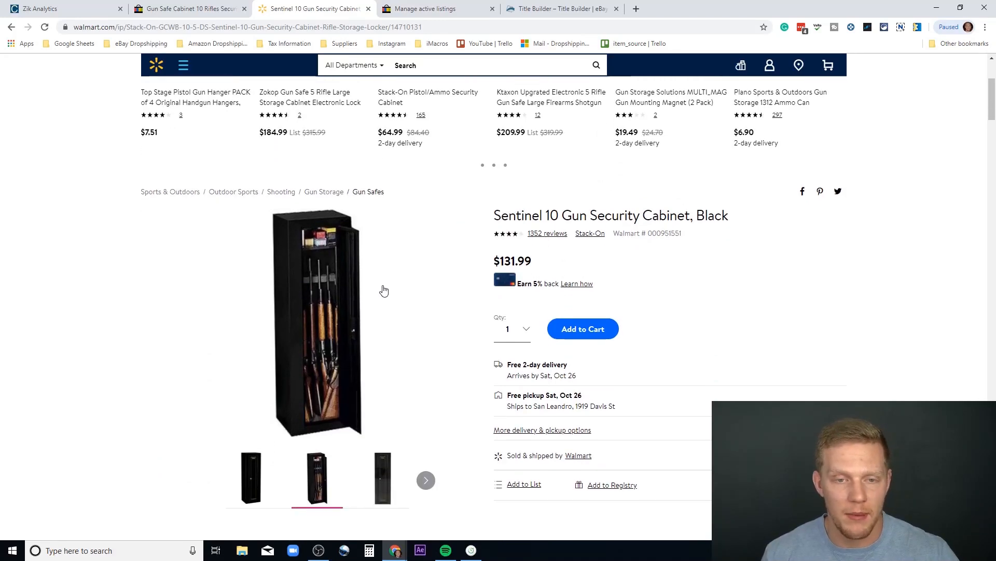
{"action": "left_click", "coordinate": [176, 10]}
{"action": "right_click", "coordinate": [414, 355]}
{"action": "right_click", "coordinate": [415, 333]}
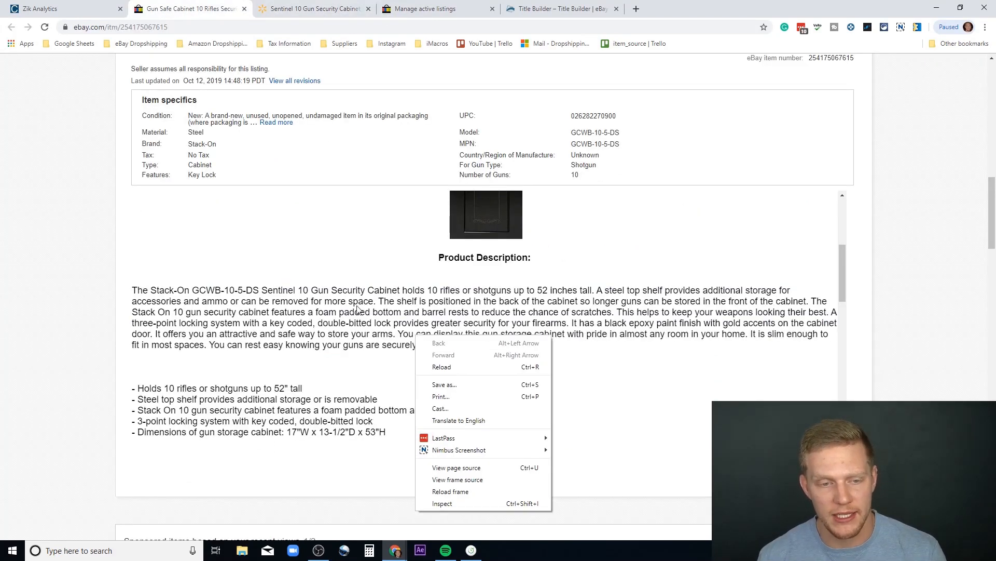
{"action": "triple_click", "coordinate": [379, 315]}
{"action": "right_click", "coordinate": [355, 305]}
{"action": "left_click", "coordinate": [397, 326]}
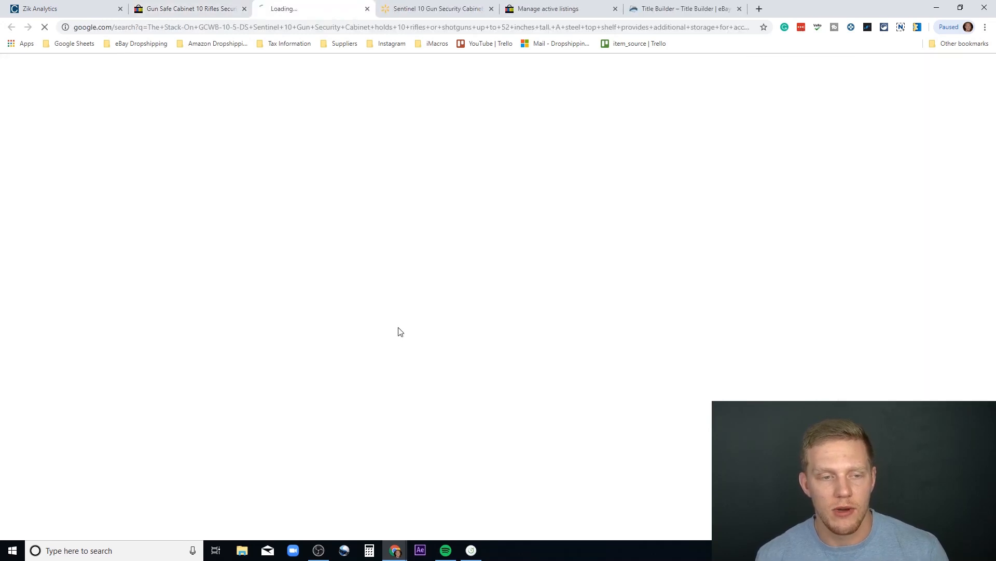
- Compare suppliers by opening the Walmart result and the DICK'S Stack-On 10 Gun Compact Steel Security Cabinet result from the Google search
{"action": "left_click", "coordinate": [196, 185]}
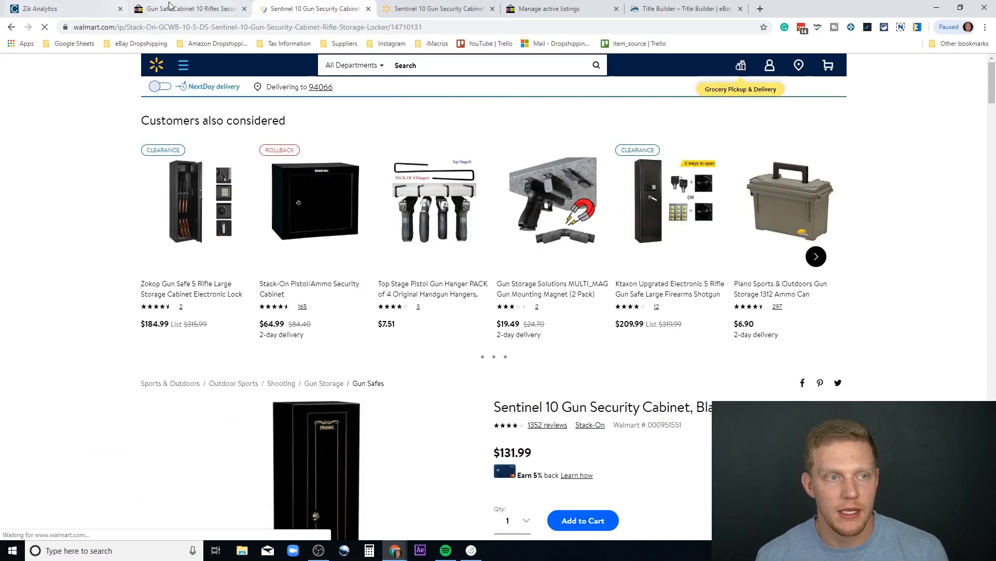
{"action": "left_click", "coordinate": [11, 30]}
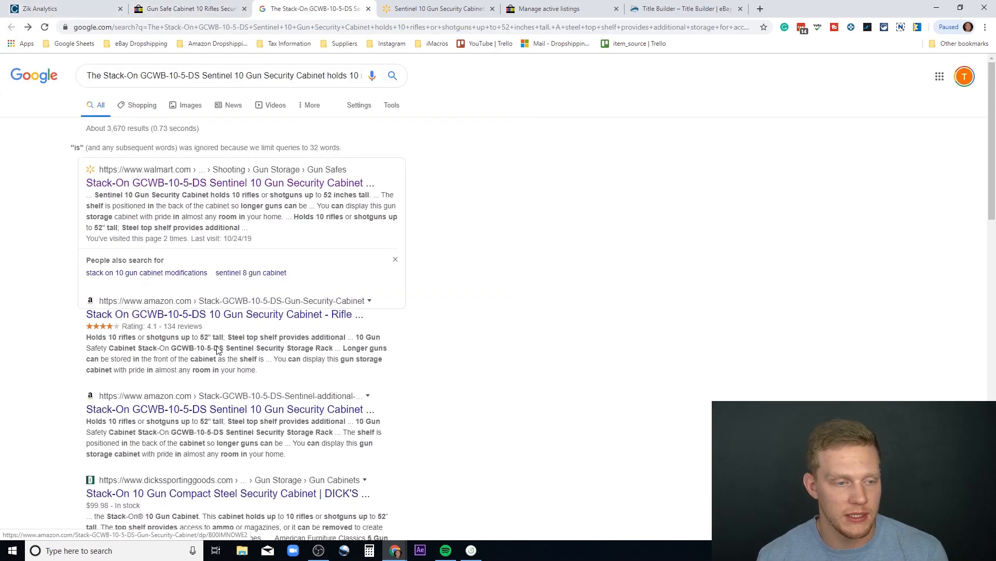
{"action": "scroll", "coordinate": [240, 388], "scroll_direction": "down", "scroll_amount": 2}
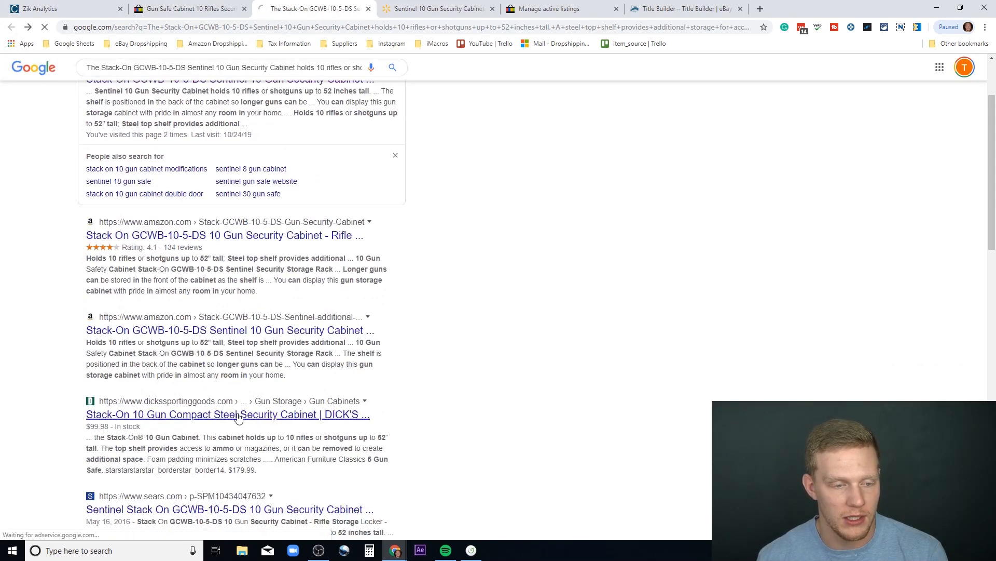
{"action": "left_click", "coordinate": [238, 414]}
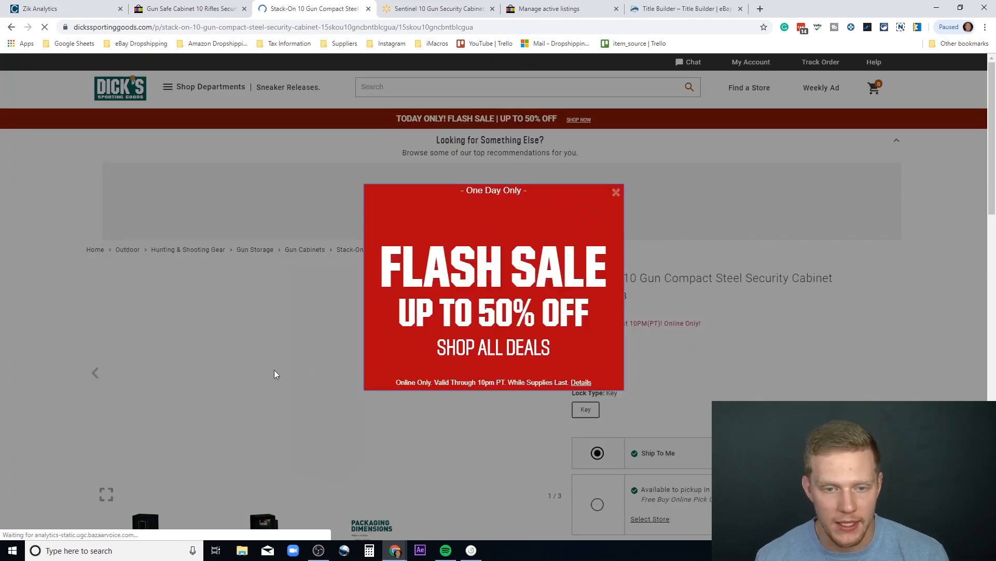
{"action": "left_click", "coordinate": [615, 193]}
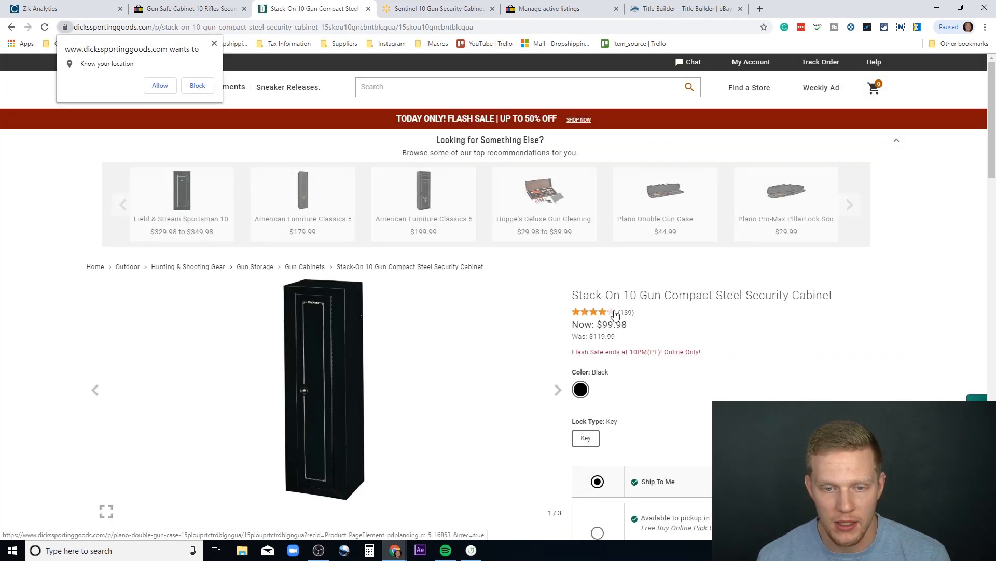
{"action": "scroll", "coordinate": [704, 327], "scroll_direction": "down", "scroll_amount": 4}
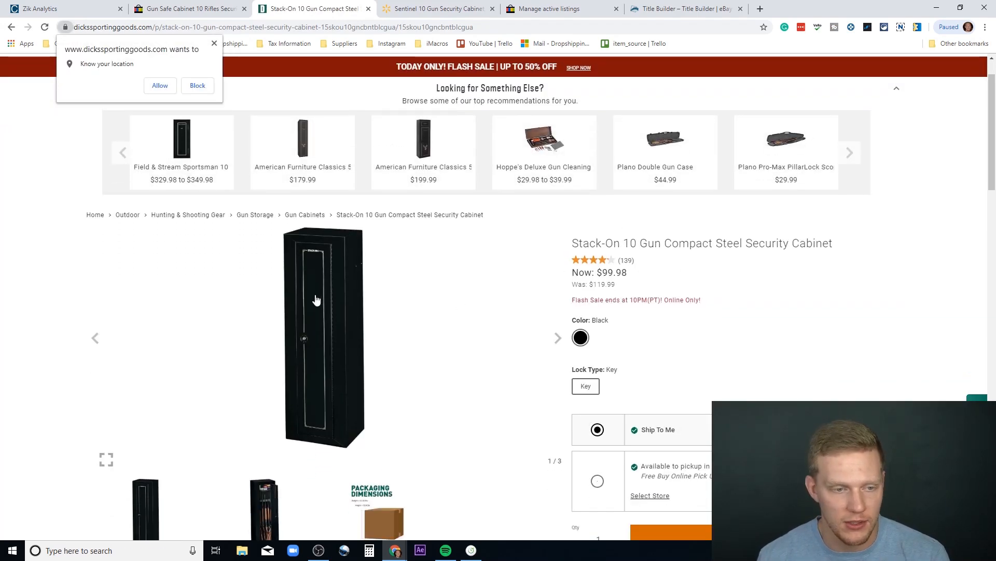
{"action": "scroll", "coordinate": [258, 332], "scroll_direction": "up", "scroll_amount": 2}
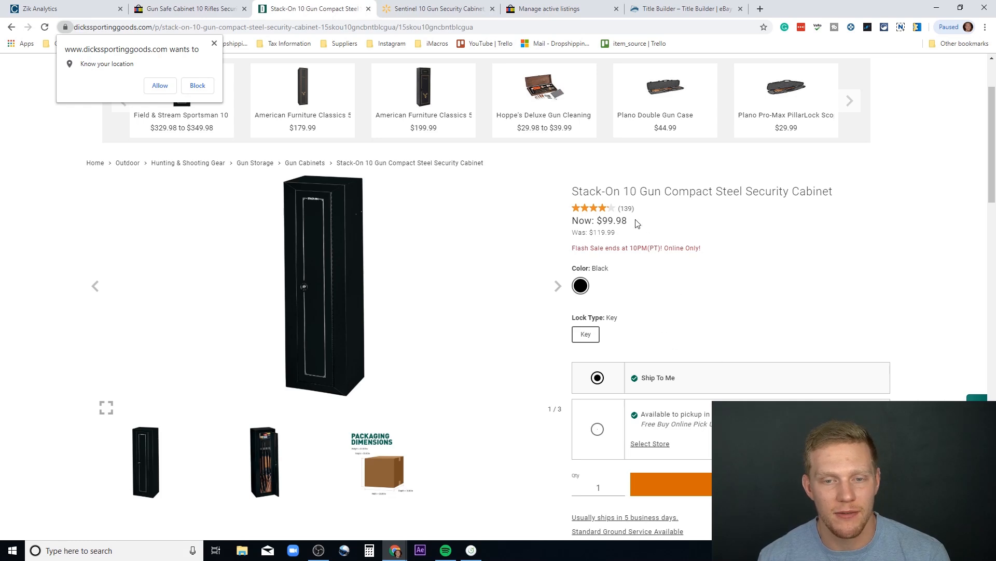
- Close the DICK'S cabinet page and return to the beginning of the description in the eBay gun cabinet listing
{"action": "left_click", "coordinate": [368, 9]}
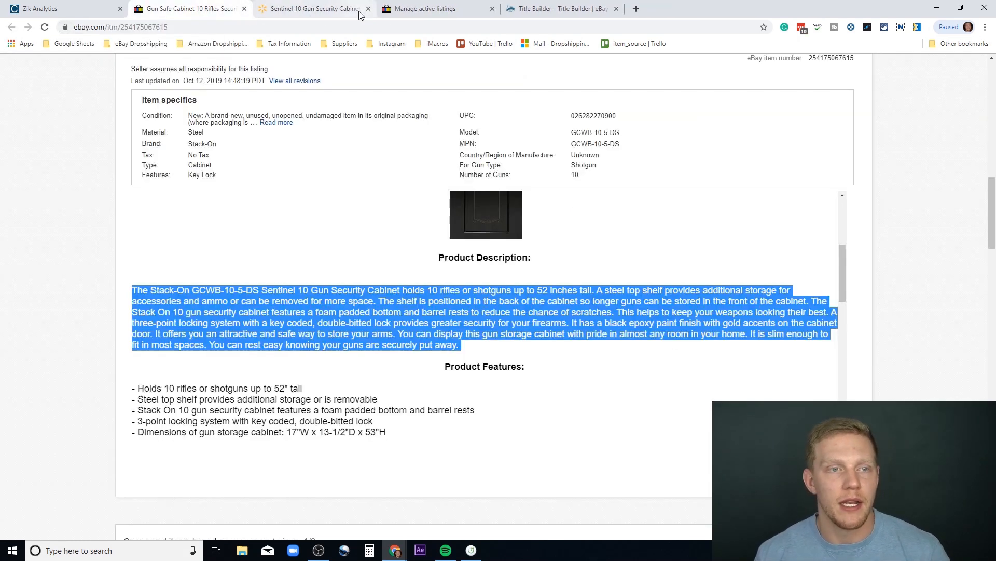
{"action": "left_click", "coordinate": [392, 250]}
{"action": "scroll", "coordinate": [374, 243], "scroll_direction": "up", "scroll_amount": 4}
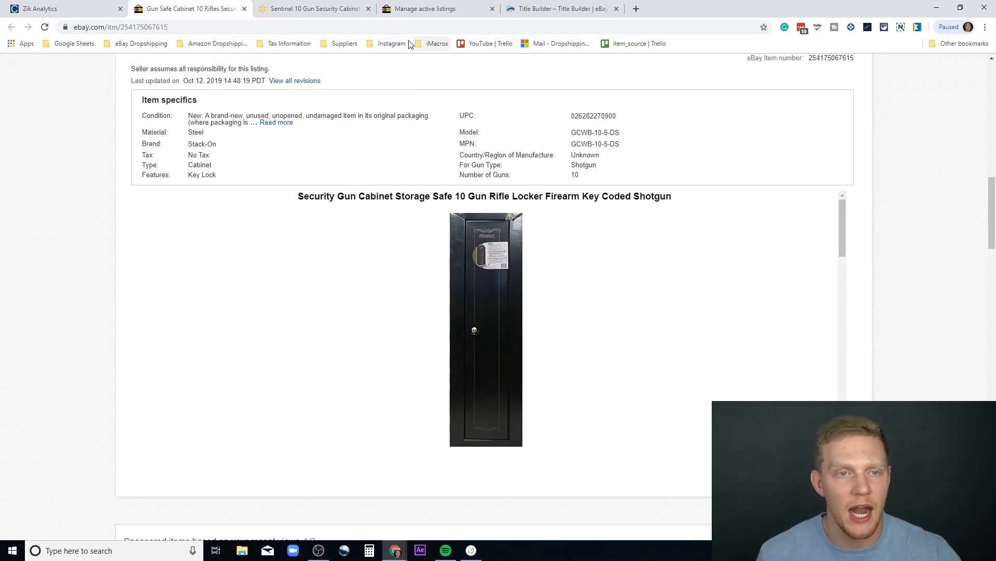
- Start a new single listing from the Manage active listings page
{"action": "left_click", "coordinate": [410, 9]}
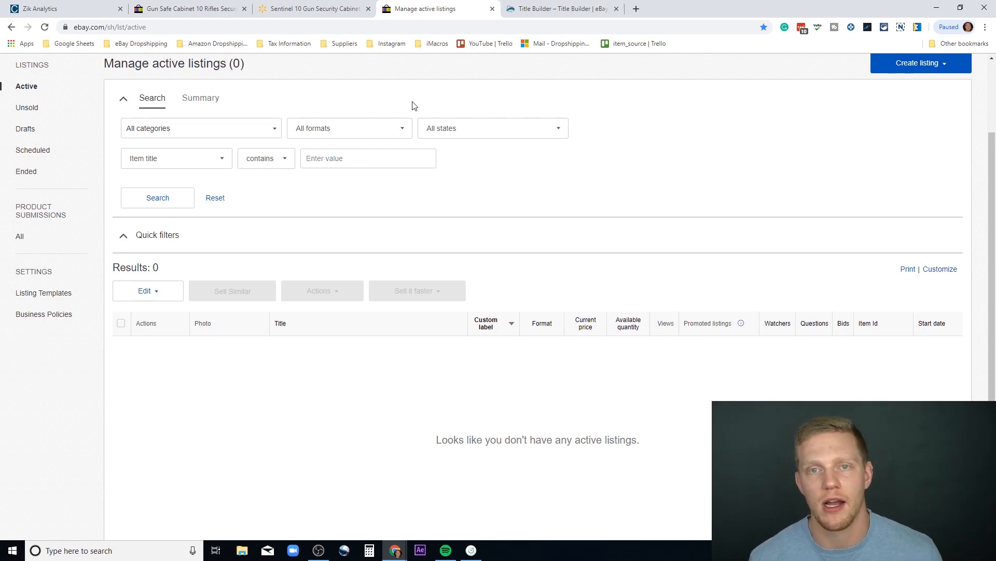
{"action": "left_click_drag", "start_coordinate": [991, 219], "coordinate": [980, 187]}
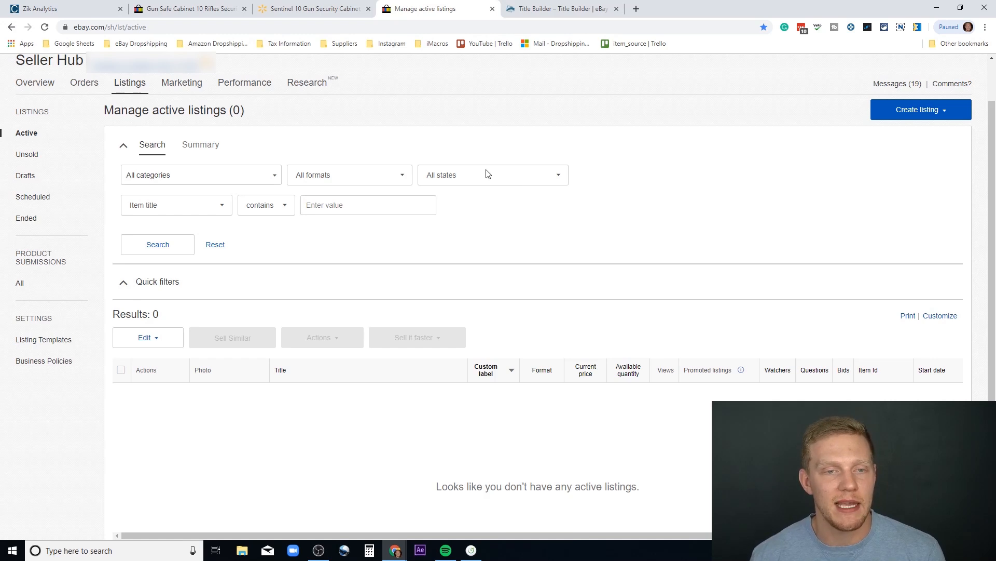
{"action": "mouse_move", "coordinate": [136, 89]}
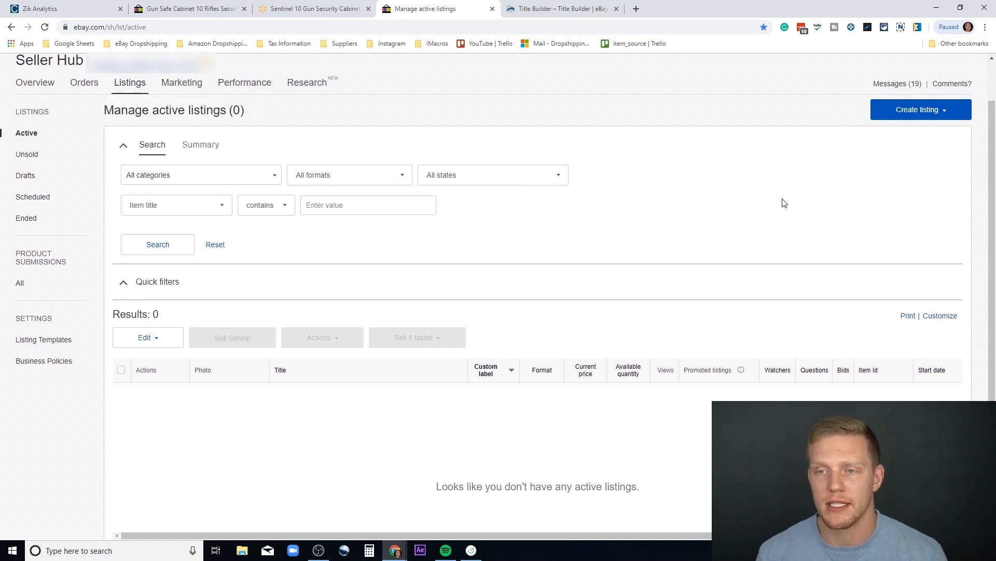
{"action": "left_click", "coordinate": [914, 109]}
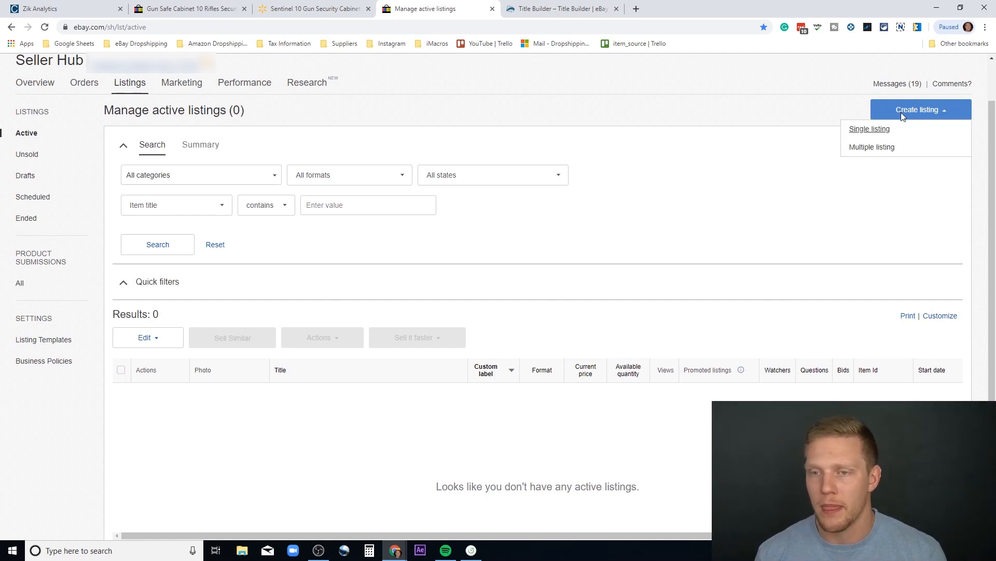
{"action": "left_click", "coordinate": [881, 133]}
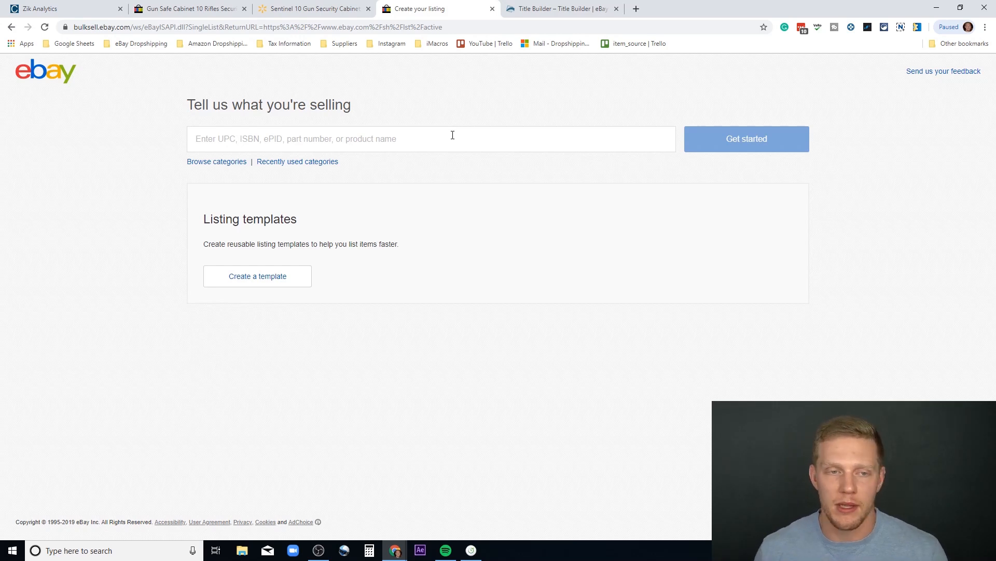
- Search eBay's product catalog for "gun safe" as the item being sold
{"action": "left_click", "coordinate": [436, 144]}
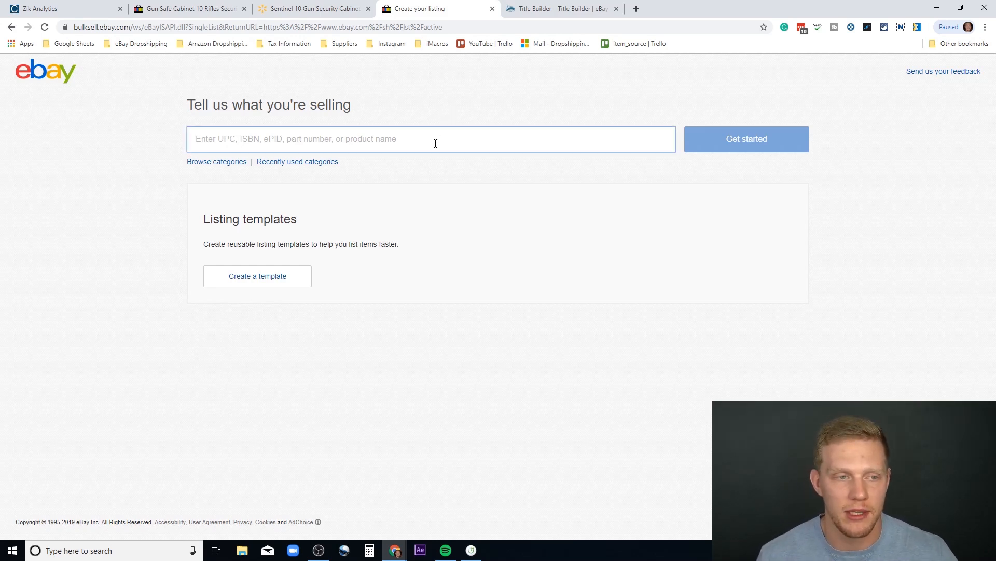
{"action": "type", "text": "gun "}
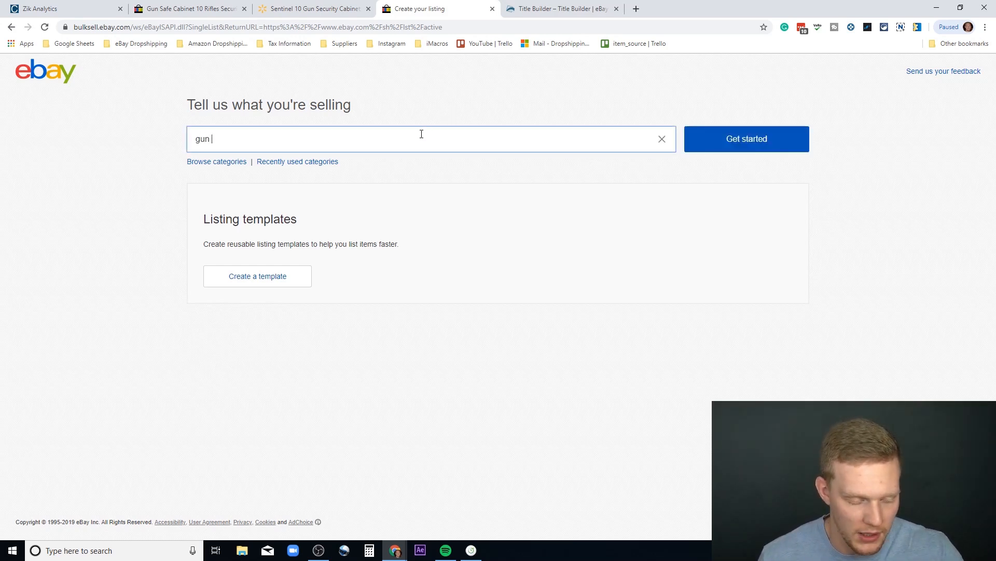
{"action": "type", "text": "safe"}
{"action": "key", "text": "Return"}
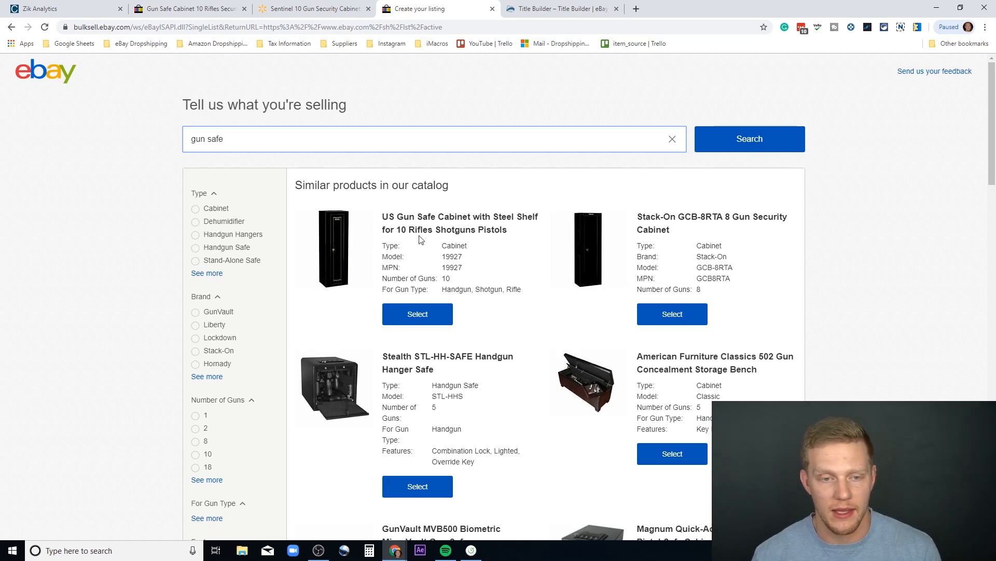
- Look through the similar catalog products and compare them with the specifications on the Walmart Sentinel cabinet page
{"action": "scroll", "coordinate": [504, 263], "scroll_direction": "down", "scroll_amount": 16}
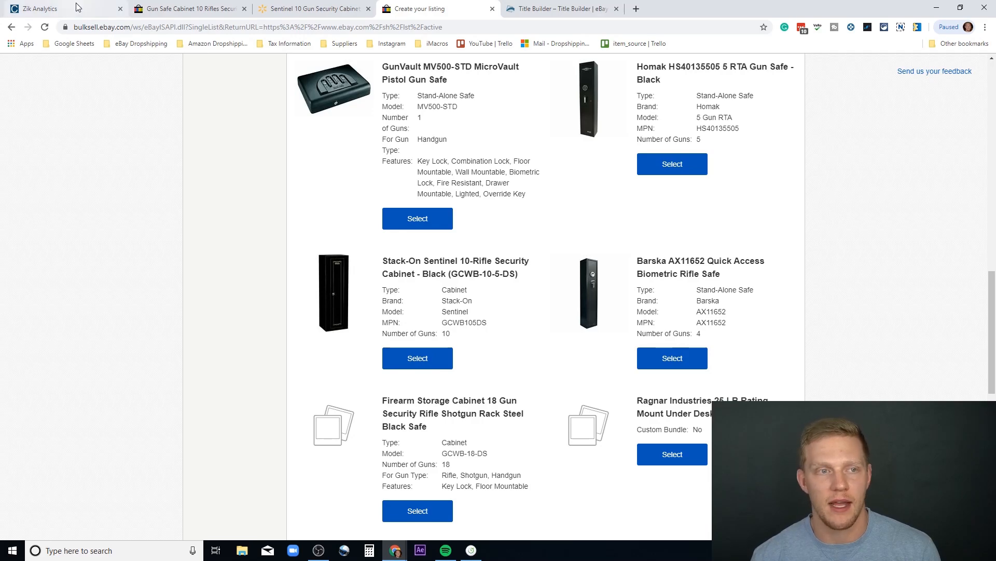
{"action": "left_click", "coordinate": [316, 9]}
{"action": "scroll", "coordinate": [447, 319], "scroll_direction": "down", "scroll_amount": 15}
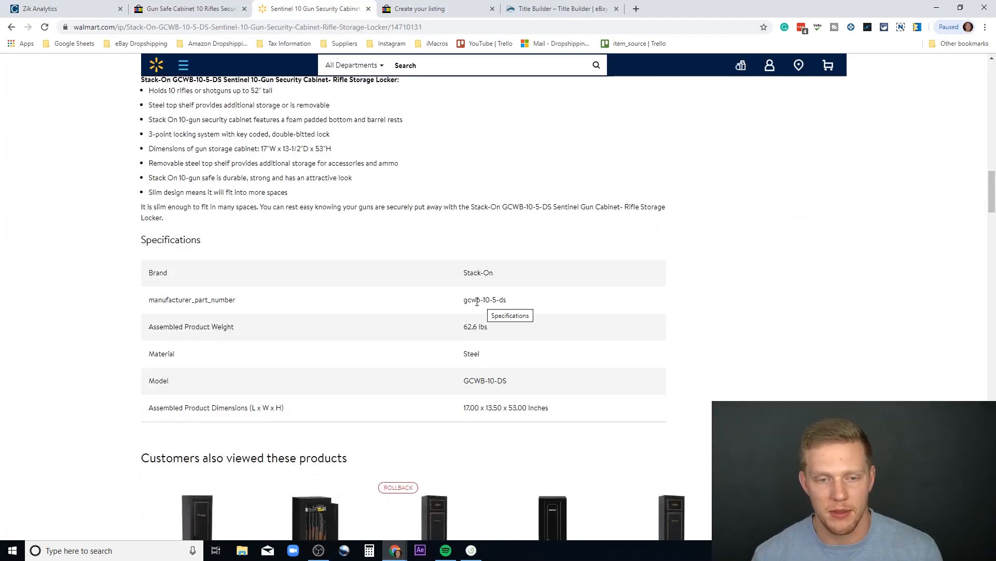
{"action": "left_click", "coordinate": [410, 8]}
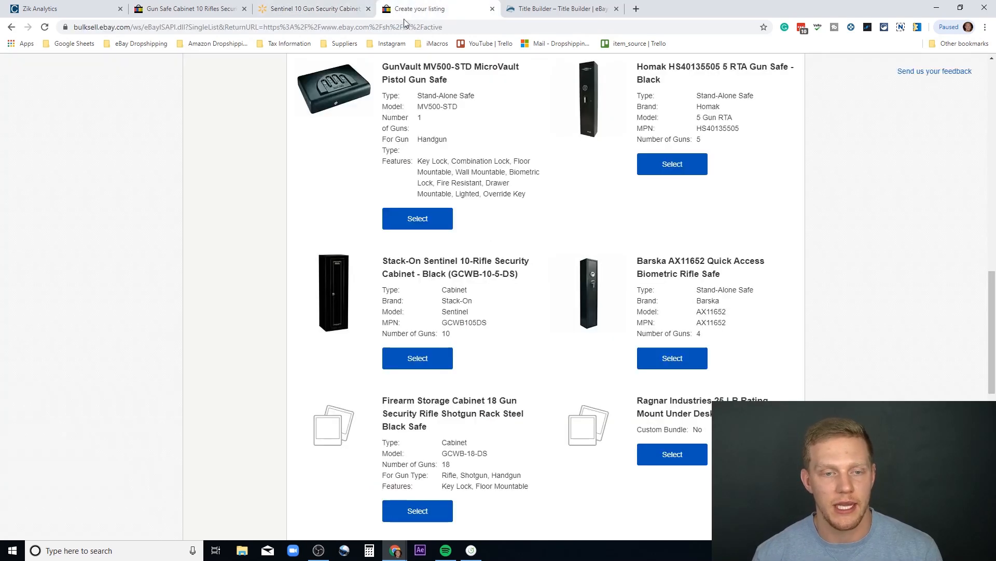
{"action": "scroll", "coordinate": [523, 336], "scroll_direction": "up", "scroll_amount": 3}
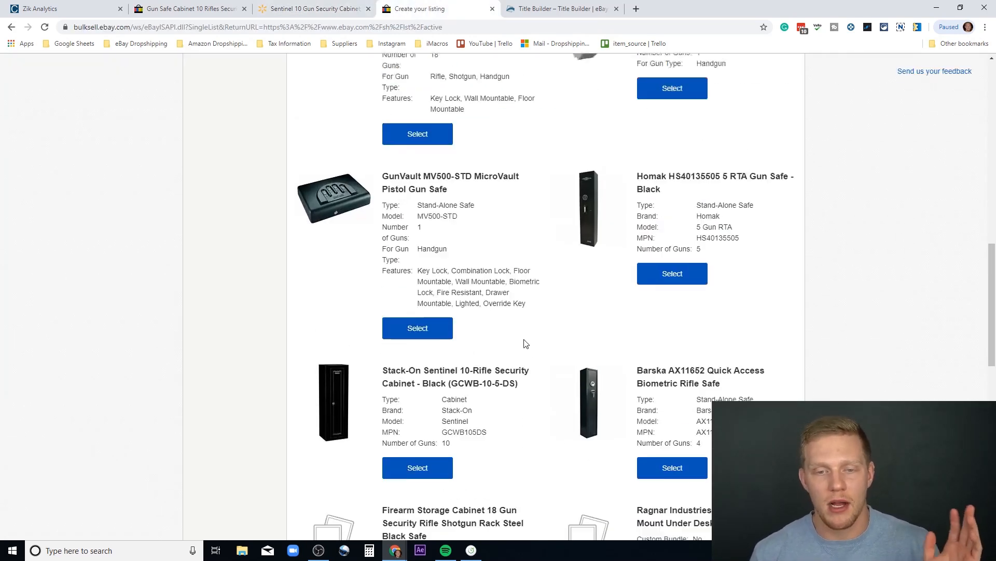
{"action": "scroll", "coordinate": [522, 333], "scroll_direction": "up", "scroll_amount": 12}
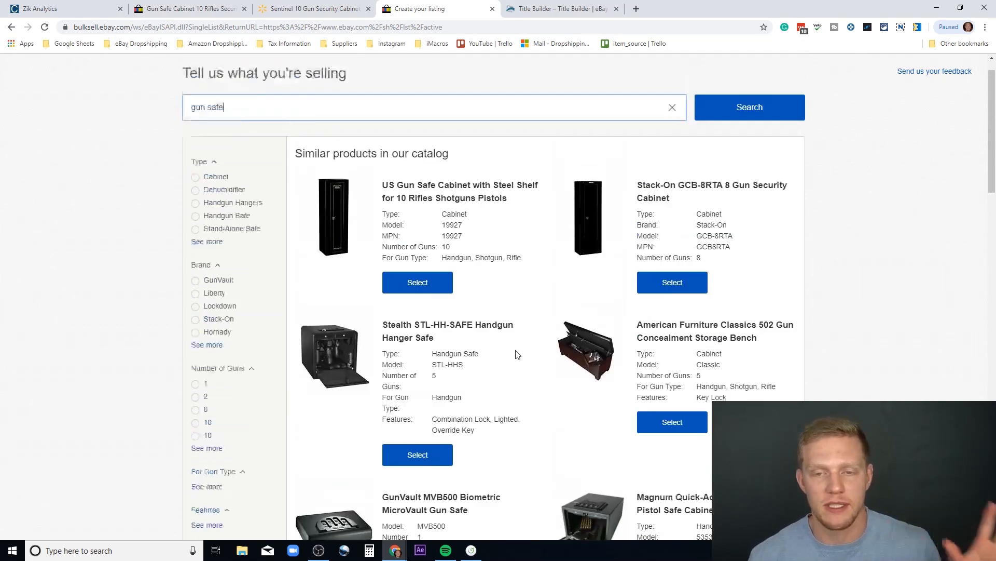
{"action": "scroll", "coordinate": [514, 355], "scroll_direction": "down", "scroll_amount": 20}
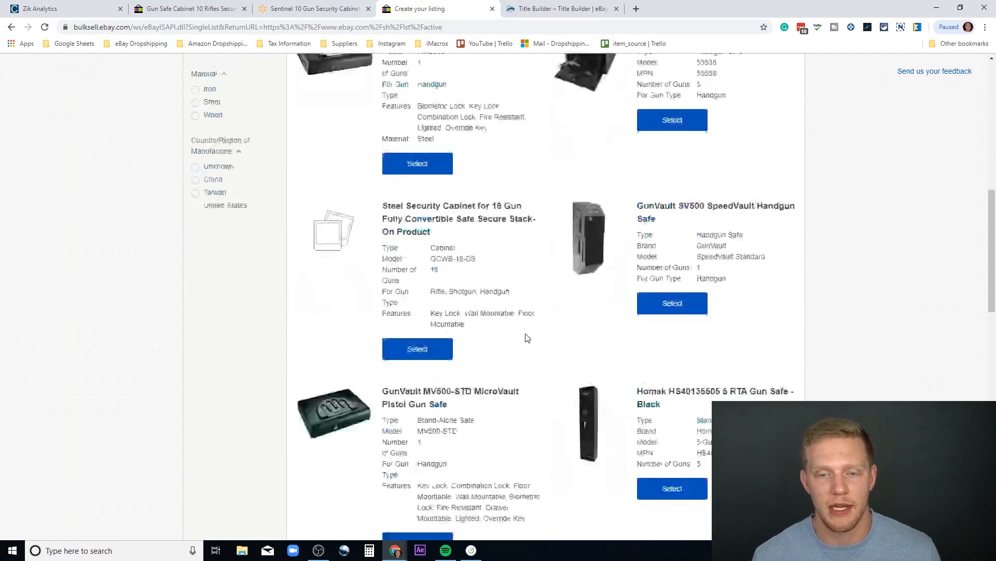
{"action": "scroll", "coordinate": [522, 334], "scroll_direction": "down", "scroll_amount": 3}
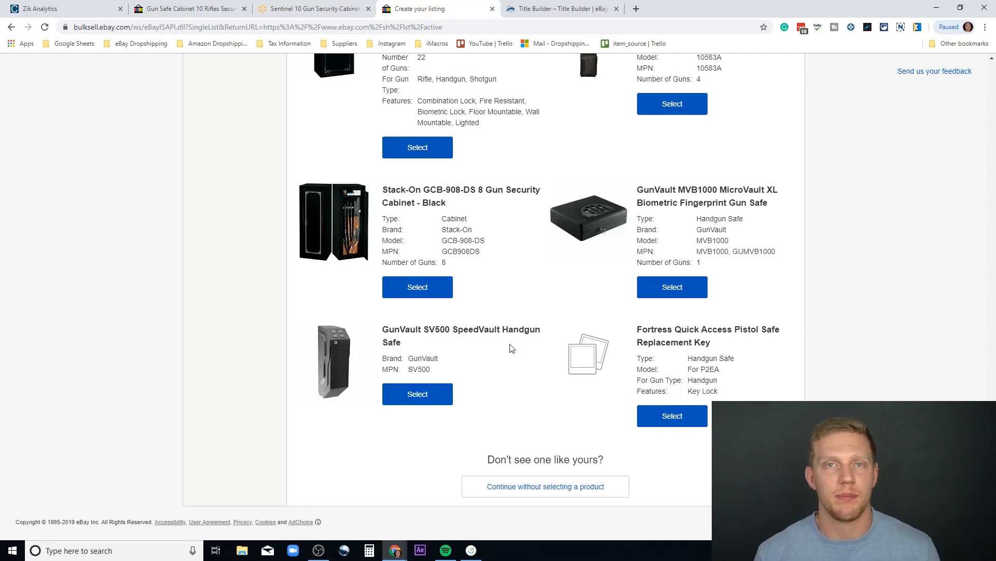
- Continue without selecting a catalog product and clear the prefilled listing title
{"action": "left_click", "coordinate": [542, 492]}
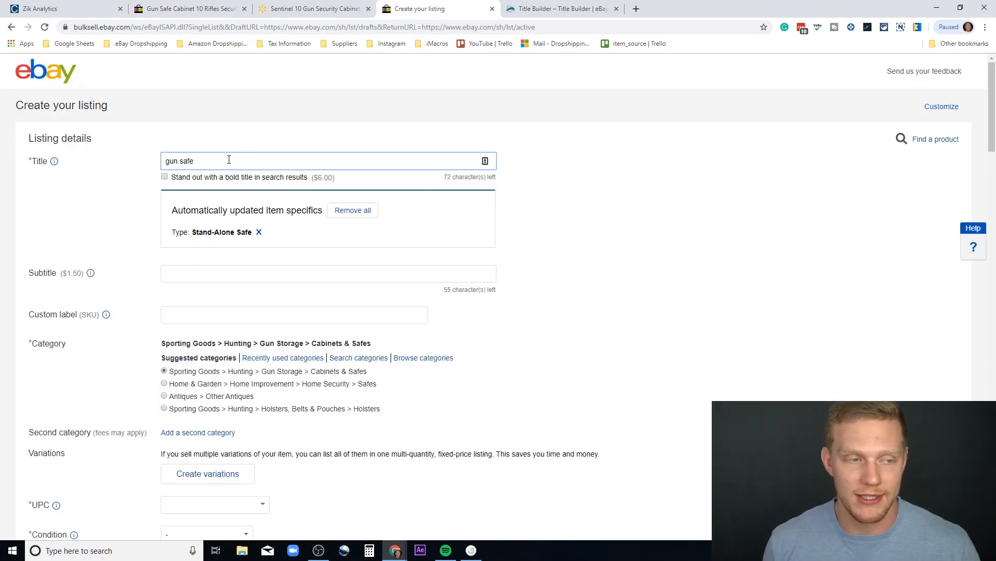
{"action": "triple_click", "coordinate": [229, 159]}
{"action": "key", "text": "BackSpace"}
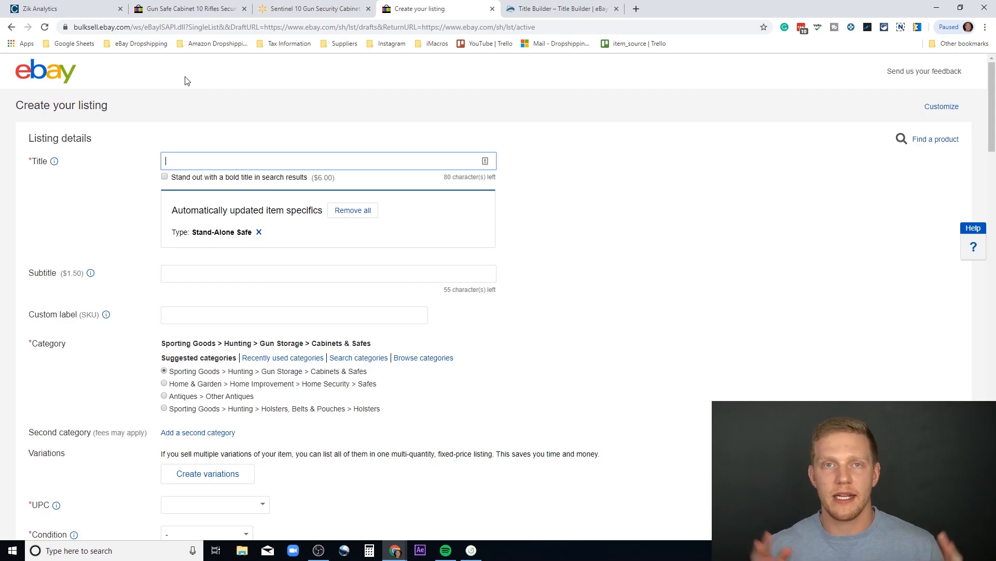
- Copy the competitor's eBay title into the new listing: Gun Safe Cabinet 10 Rifles Security Storage Locker Shelf Rack Shotgun Pistol
{"action": "left_click", "coordinate": [69, 8]}
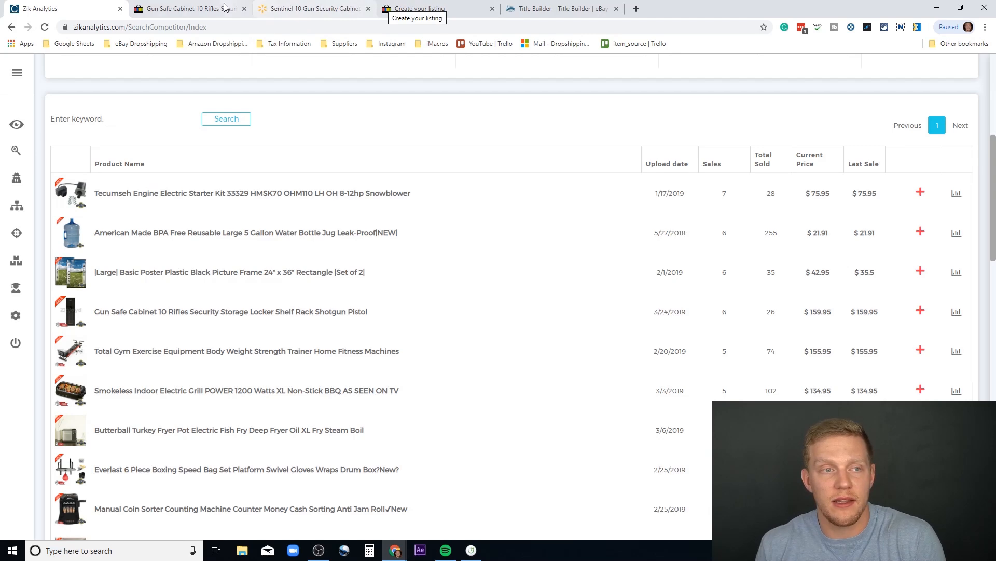
{"action": "left_click", "coordinate": [208, 9]}
{"action": "scroll", "coordinate": [448, 157], "scroll_direction": "up", "scroll_amount": 3}
{"action": "scroll", "coordinate": [448, 157], "scroll_direction": "up", "scroll_amount": 10}
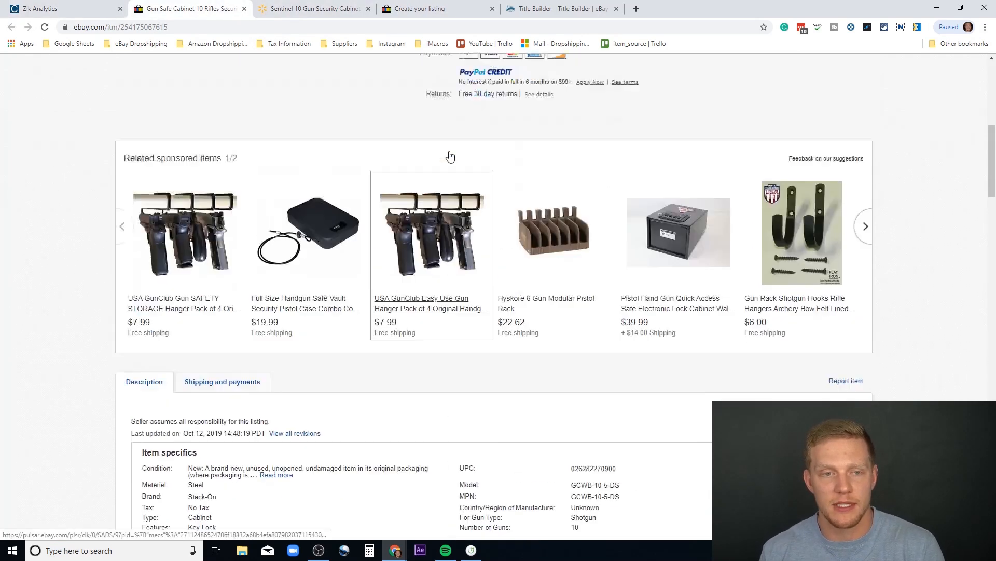
{"action": "right_click", "coordinate": [481, 81]}
{"action": "left_click", "coordinate": [509, 94]}
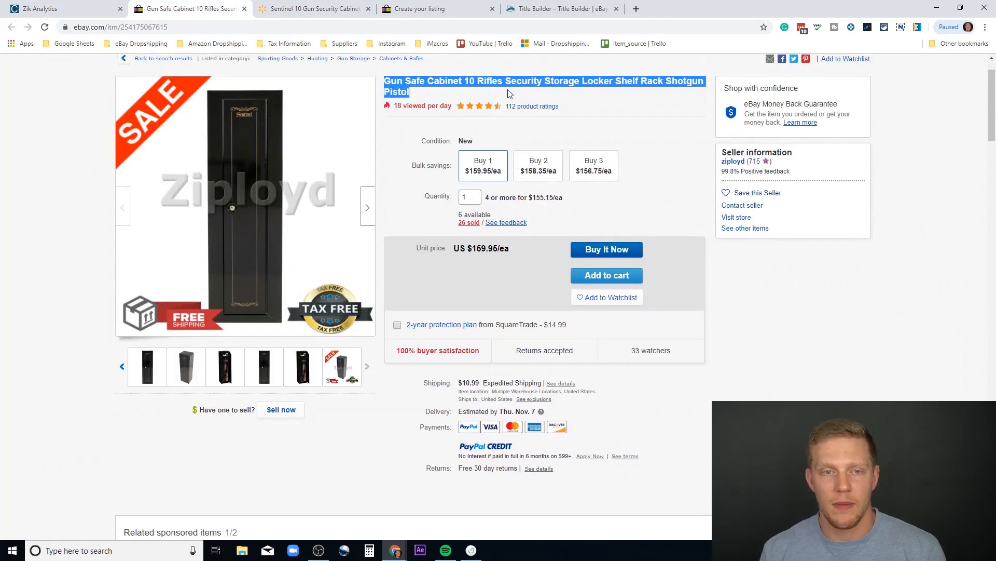
{"action": "left_click", "coordinate": [446, 11]}
{"action": "type", "text": "Gun Safe Cabinet 10 Rifles Security Storage Locker Shelf Rack Shotgun Pistol"}
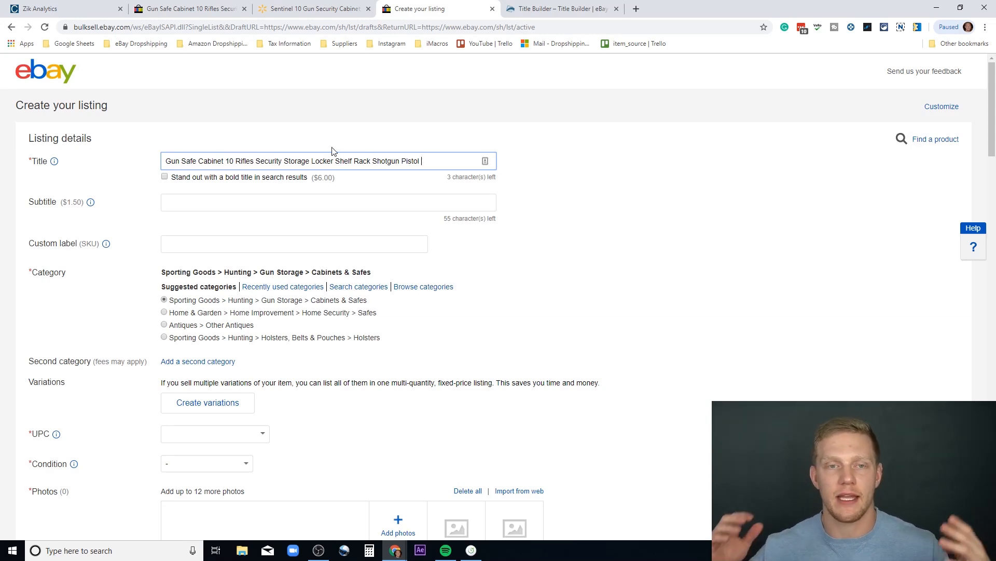
- Review the Walmart product page's description and specifications for details usable in the listing title
{"action": "left_click", "coordinate": [272, 11]}
{"action": "scroll", "coordinate": [300, 280], "scroll_direction": "up", "scroll_amount": 20}
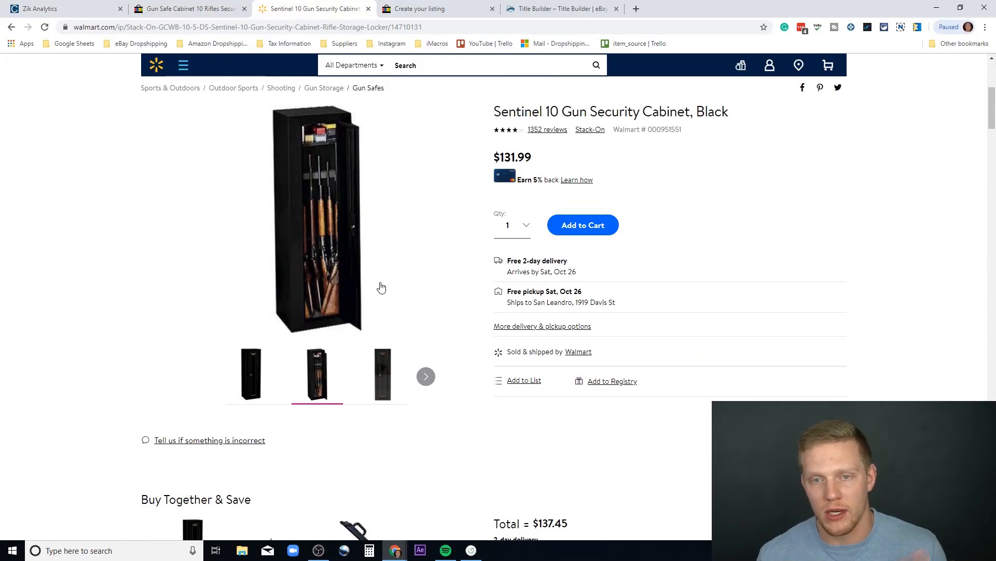
{"action": "scroll", "coordinate": [384, 281], "scroll_direction": "down", "scroll_amount": 12}
{"action": "scroll", "coordinate": [391, 270], "scroll_direction": "down", "scroll_amount": 6}
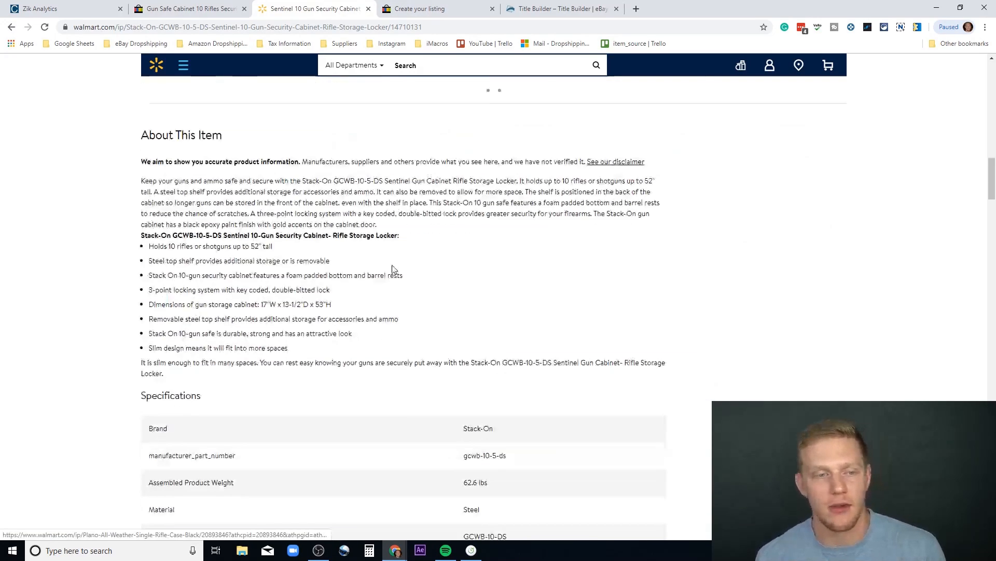
{"action": "scroll", "coordinate": [391, 270], "scroll_direction": "up", "scroll_amount": 1}
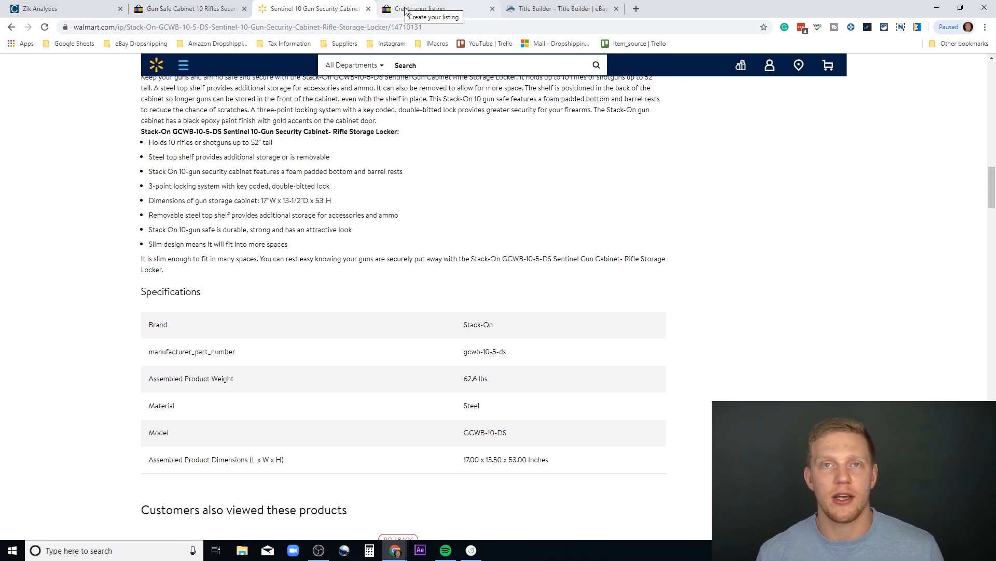
- Check Title Builder's keyword list and the Walmart description against the draft listing title
{"action": "left_click", "coordinate": [542, 9]}
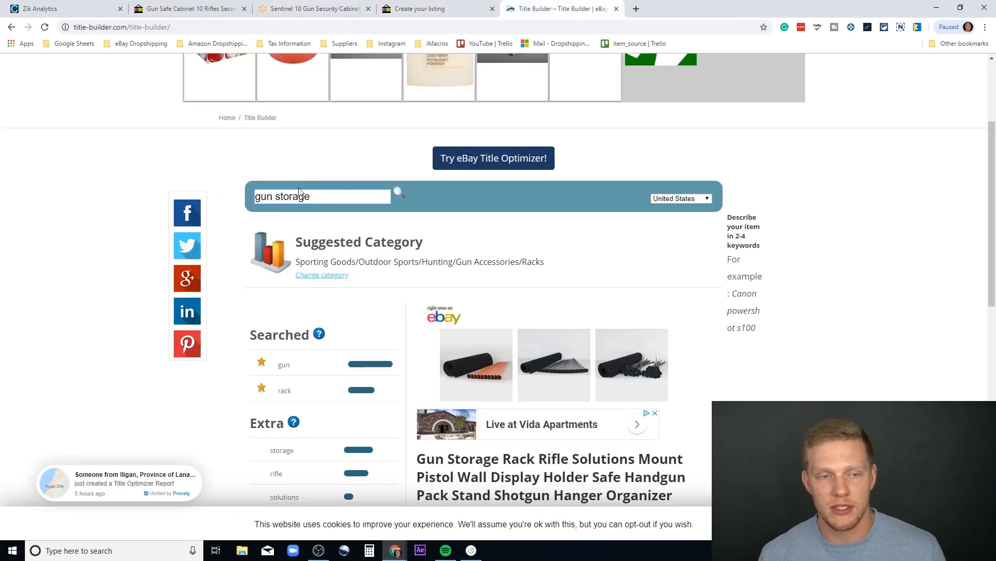
{"action": "scroll", "coordinate": [317, 312], "scroll_direction": "down", "scroll_amount": 7}
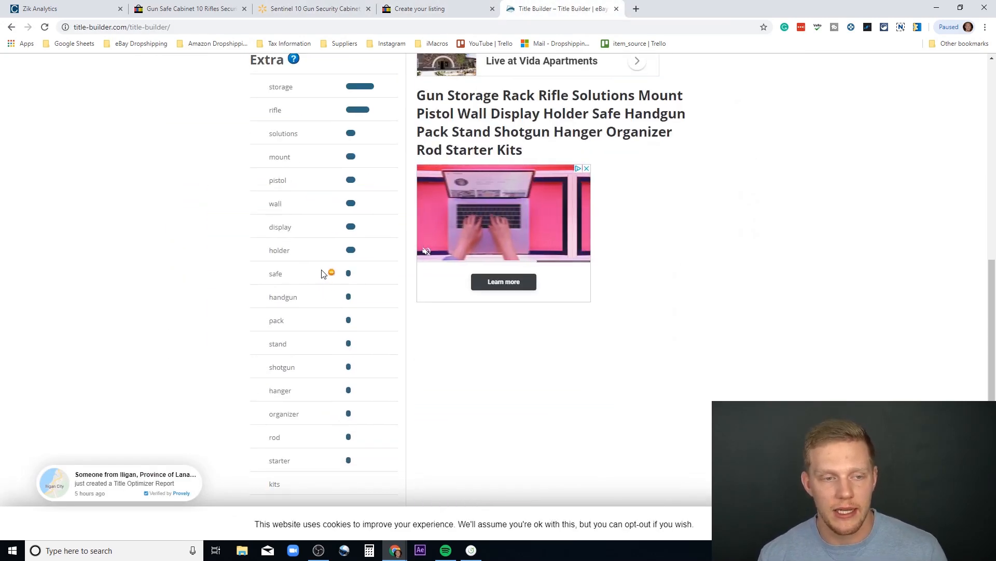
{"action": "left_click", "coordinate": [343, 8]}
{"action": "scroll", "coordinate": [420, 429], "scroll_direction": "up", "scroll_amount": 2}
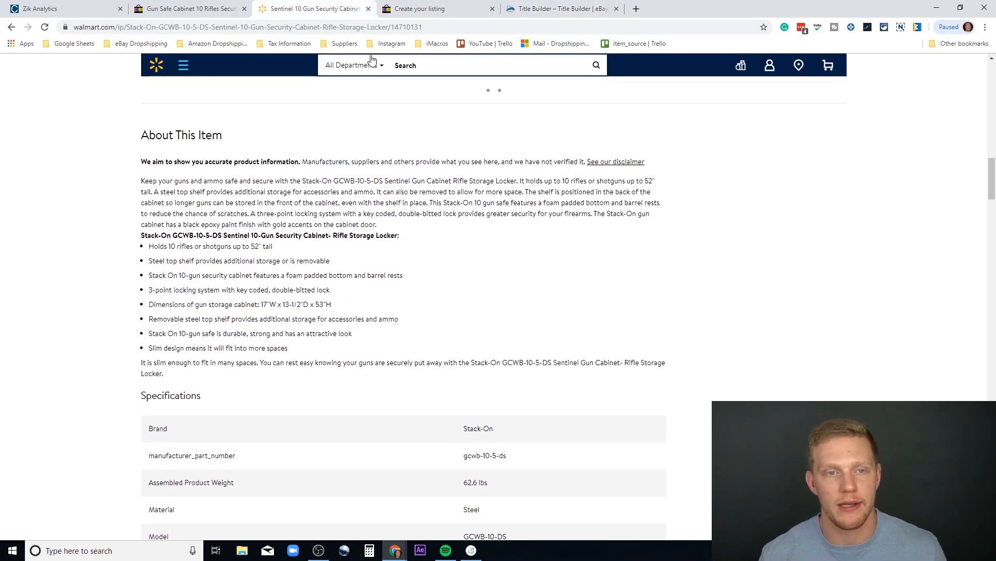
{"action": "left_click", "coordinate": [423, 10]}
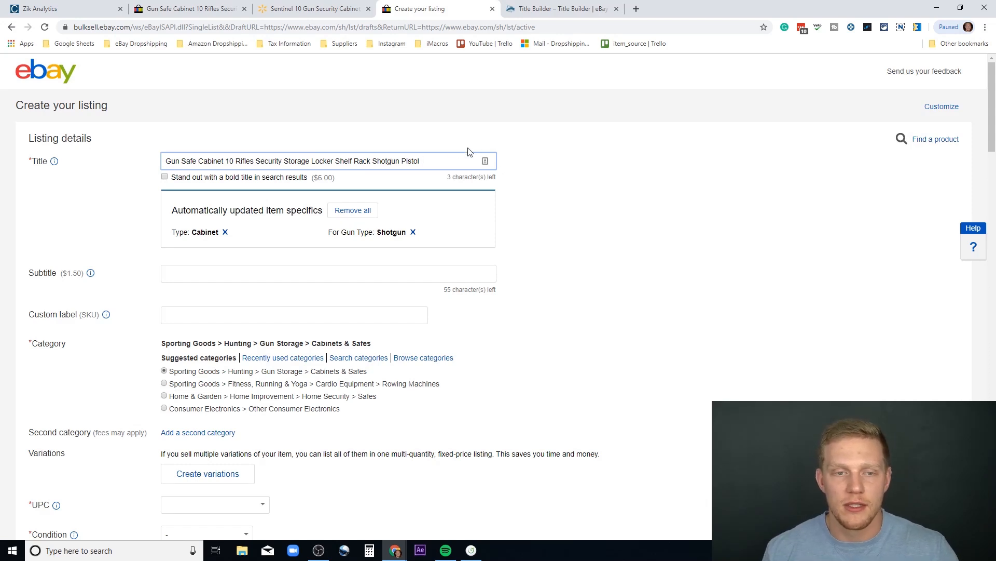
{"action": "type", "text": "l"}
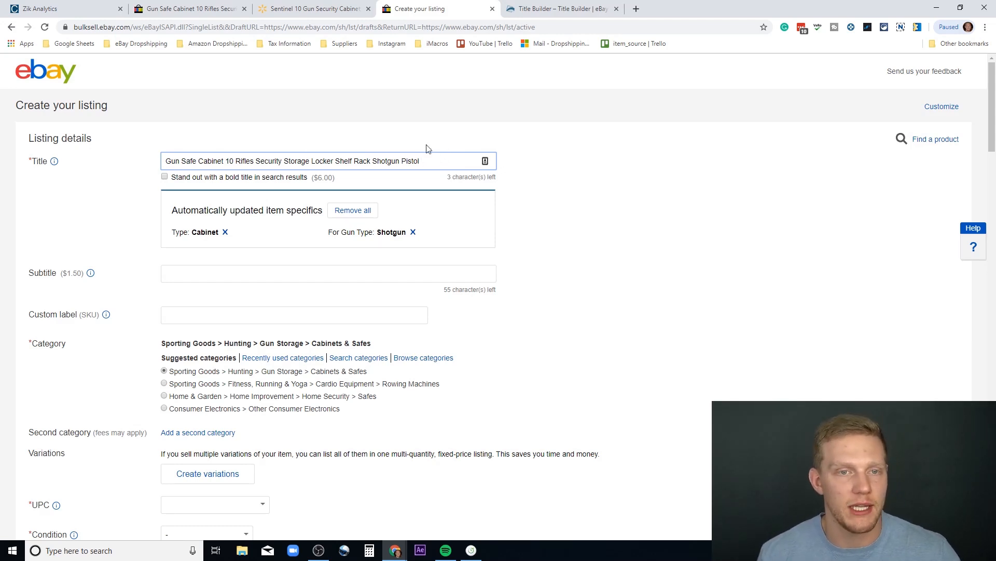
- Examine Title Builder's searched and extra keywords for additional words that suit the gun cabinet title
{"action": "left_click", "coordinate": [540, 9]}
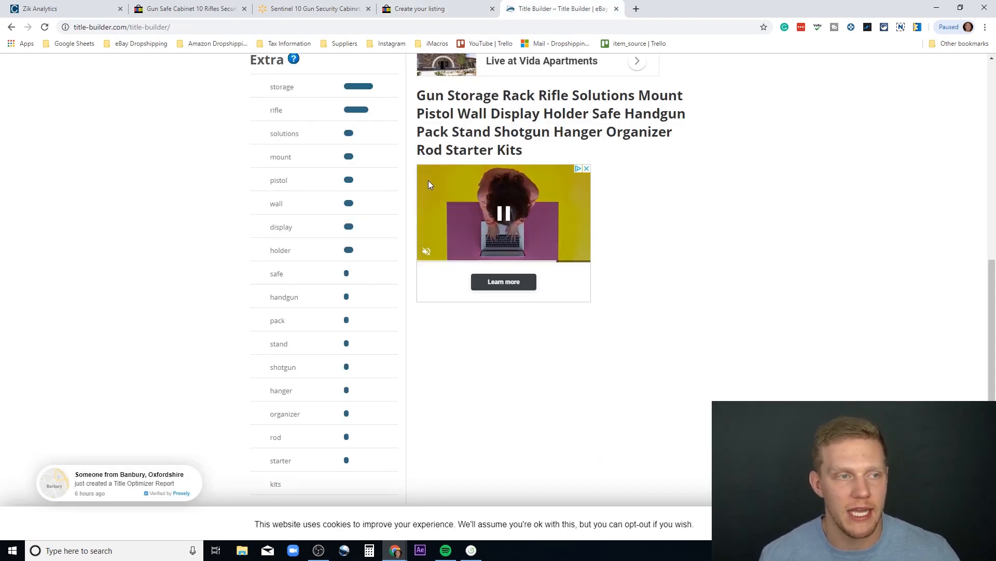
{"action": "scroll", "coordinate": [426, 182], "scroll_direction": "up", "scroll_amount": 5}
{"action": "scroll", "coordinate": [427, 187], "scroll_direction": "up", "scroll_amount": 3}
{"action": "scroll", "coordinate": [414, 207], "scroll_direction": "down", "scroll_amount": 2}
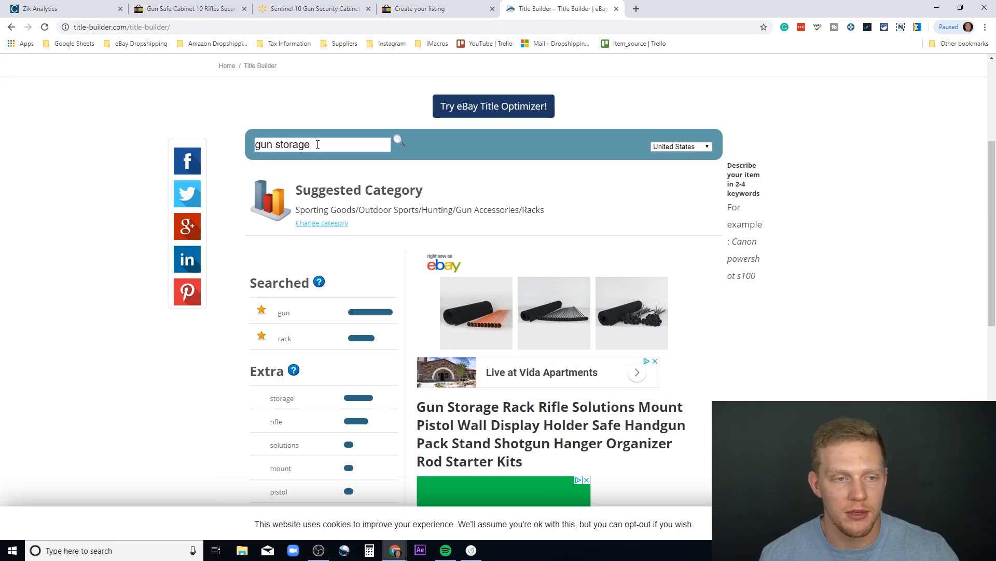
{"action": "scroll", "coordinate": [322, 151], "scroll_direction": "down", "scroll_amount": 8}
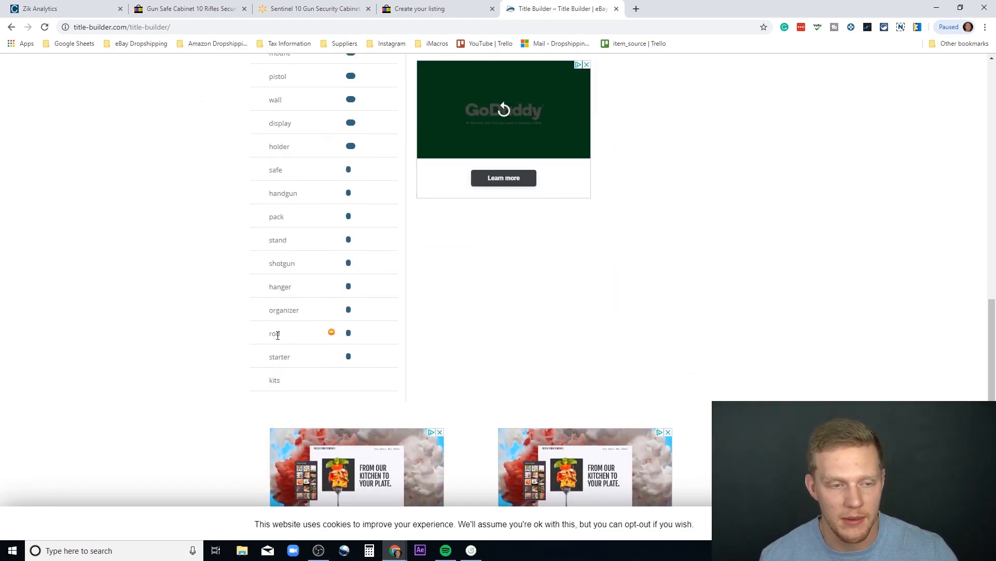
{"action": "scroll", "coordinate": [327, 363], "scroll_direction": "up", "scroll_amount": 1}
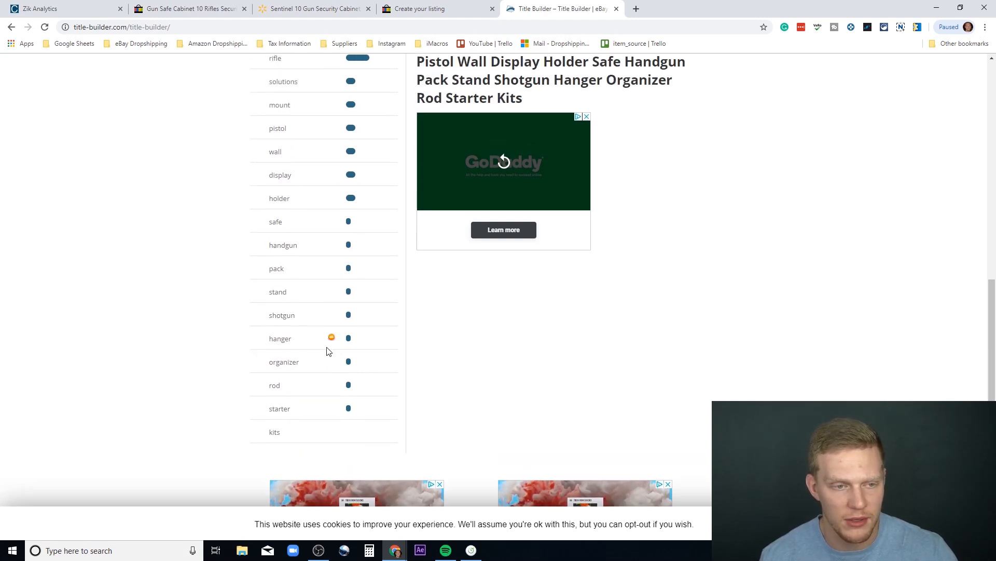
- Return to the draft eBay listing and append the word "Ten" to the end of its title
{"action": "scroll", "coordinate": [218, 372], "scroll_direction": "up", "scroll_amount": 4}
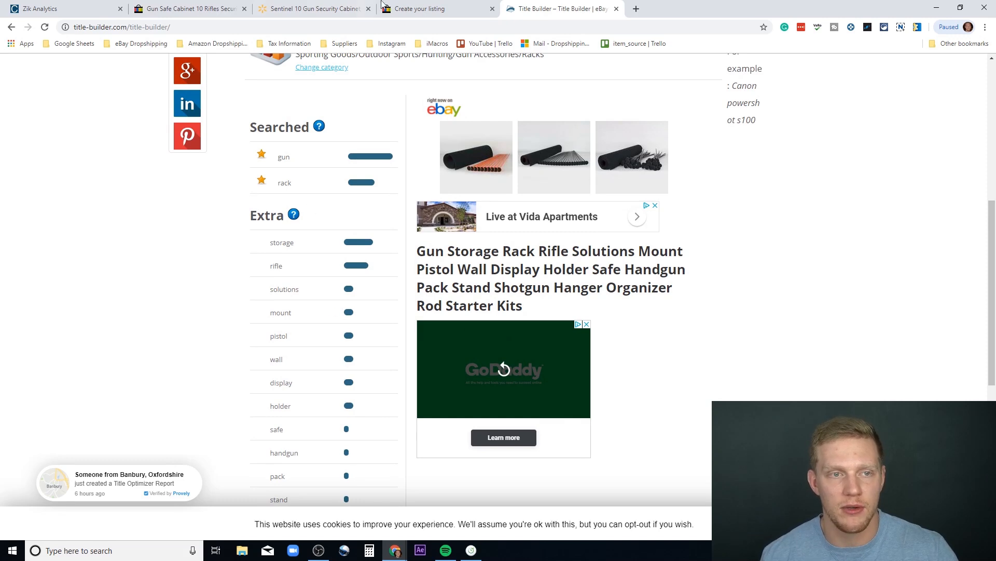
{"action": "left_click", "coordinate": [441, 8]}
{"action": "left_click", "coordinate": [432, 162]}
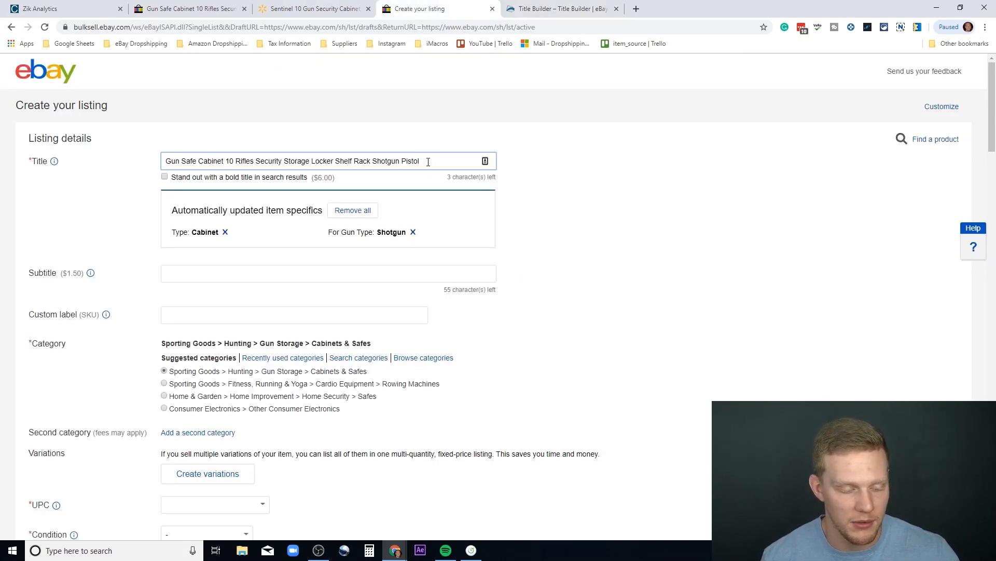
{"action": "left_click", "coordinate": [570, 202]}
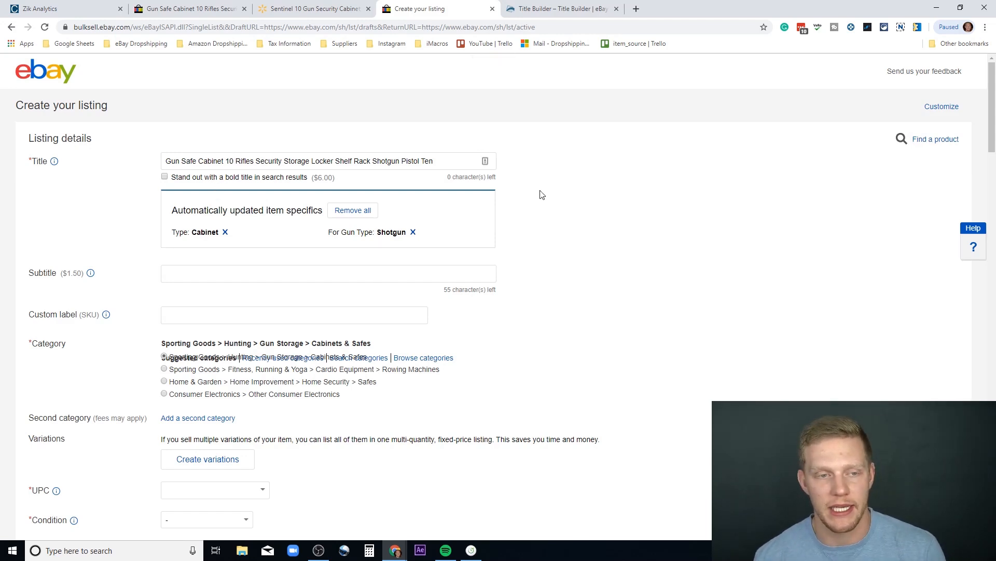
{"action": "scroll", "coordinate": [518, 156], "scroll_direction": "down", "scroll_amount": 2}
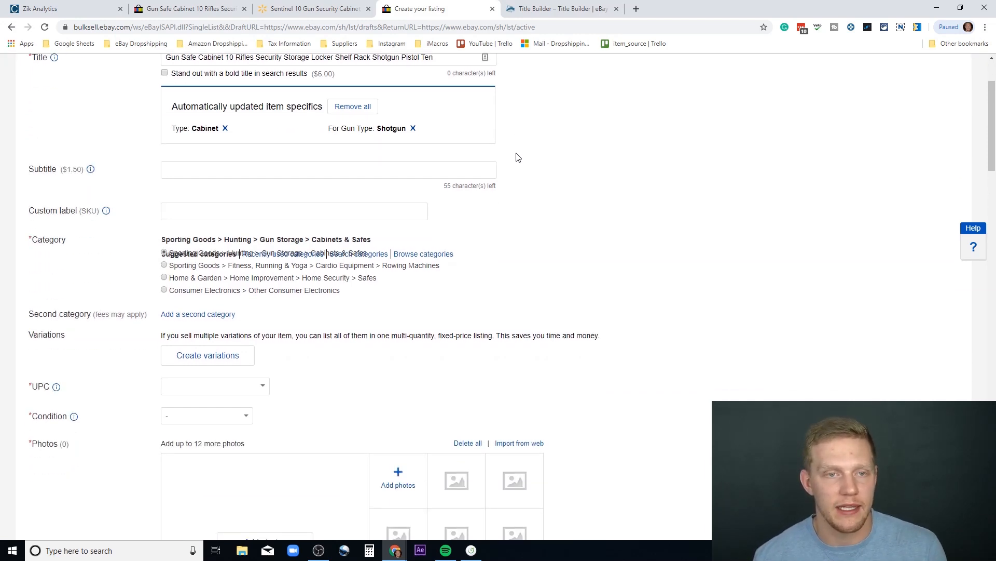
- Move the word "Ten" from the end of the listing title to between "10" and "Rifles"
{"action": "double_click", "coordinate": [425, 59]}
{"action": "scroll", "coordinate": [423, 62], "scroll_direction": "up", "scroll_amount": 1}
{"action": "right_click", "coordinate": [426, 157]}
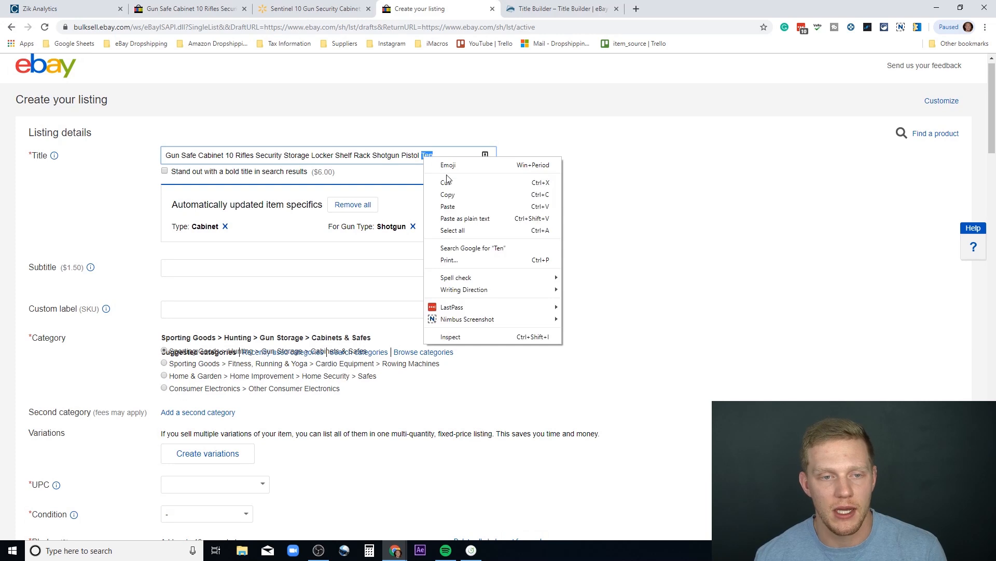
{"action": "left_click", "coordinate": [501, 182]}
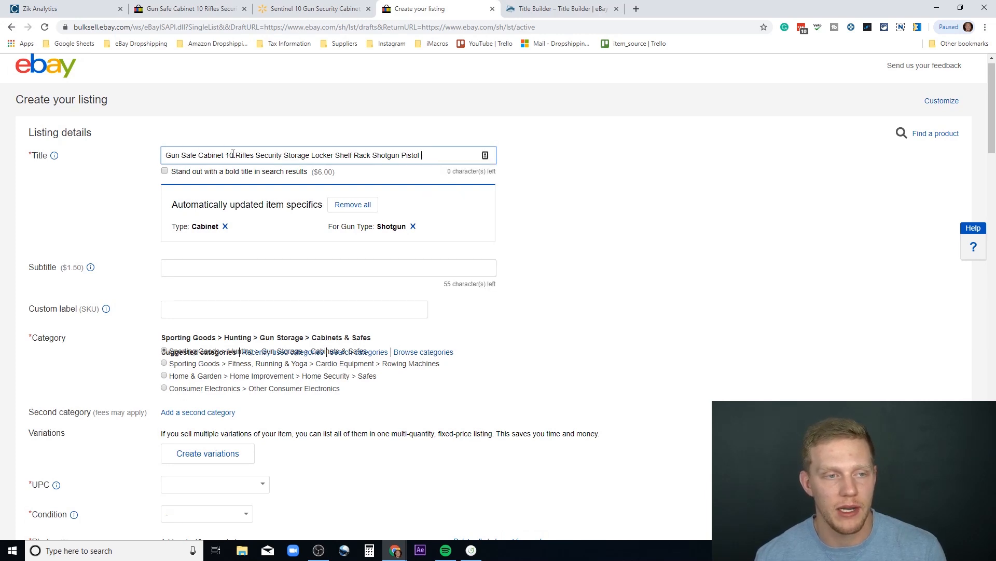
{"action": "type", "text": "Te"}
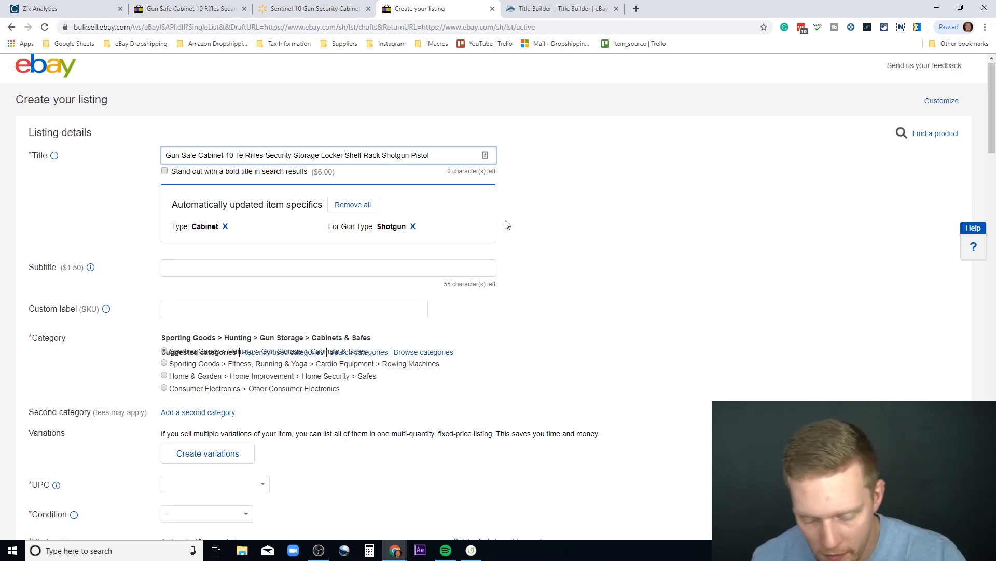
{"action": "key", "text": "BackSpace"}
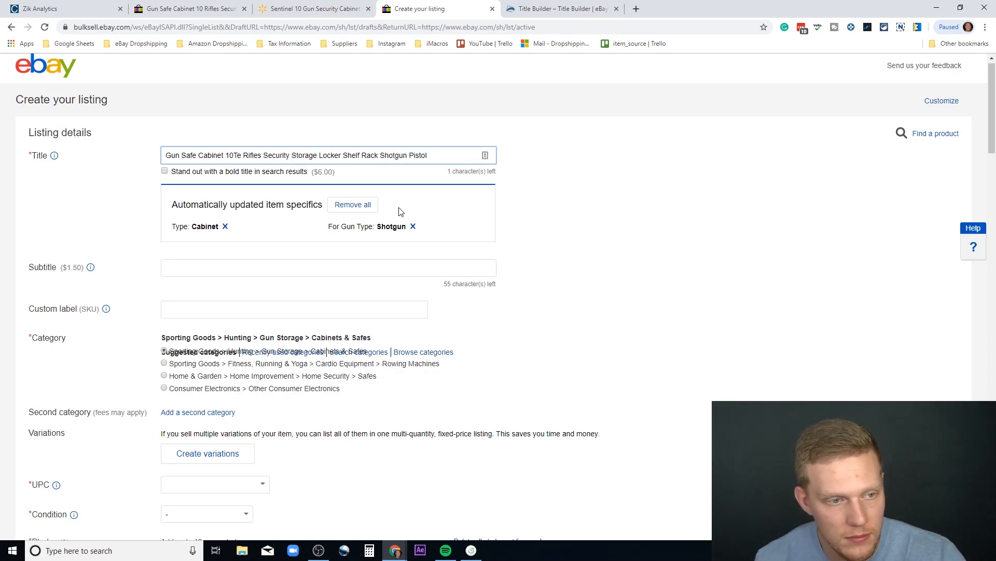
{"action": "key", "text": "Right"}
{"action": "key", "text": "Right"}
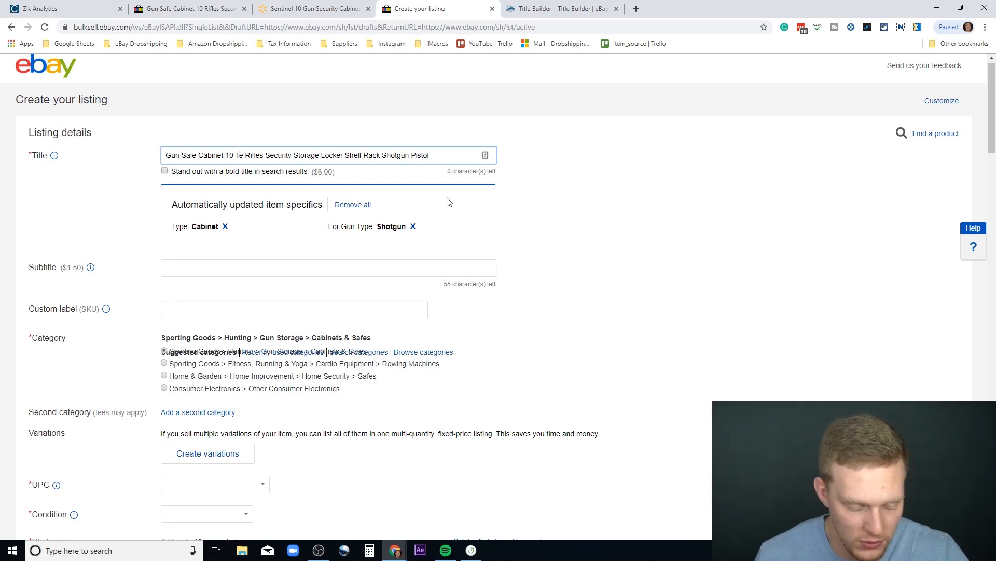
{"action": "key", "text": "BackSpace"}
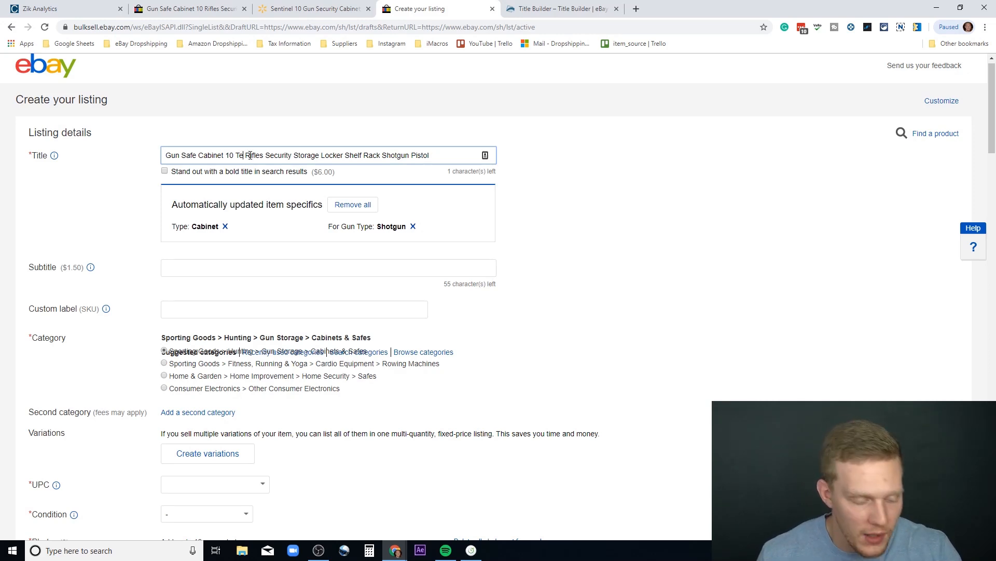
{"action": "type", "text": "n"}
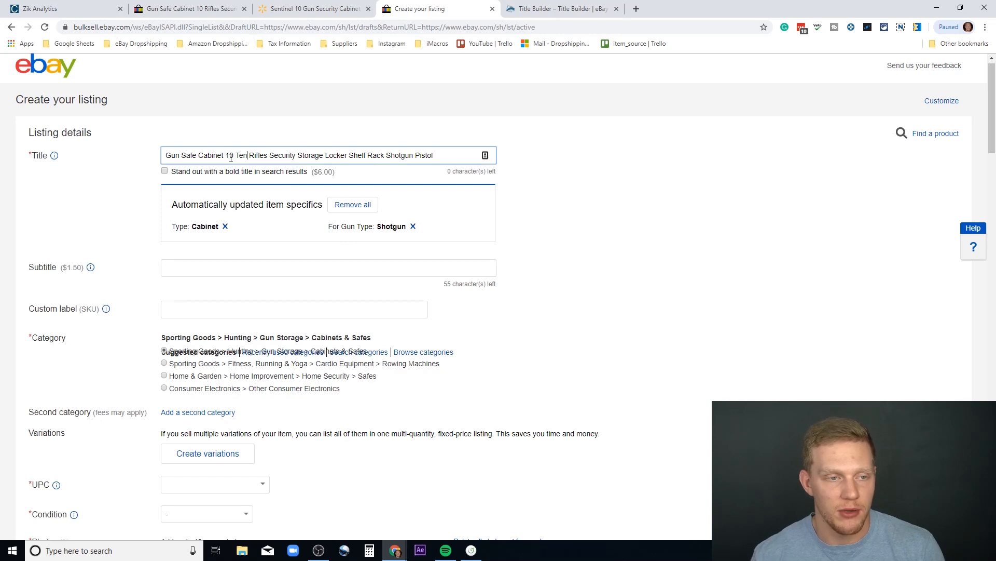
- Remove the added word "Ten" from the listing title
{"action": "key", "text": "BackSpace"}
{"action": "key", "text": "BackSpace"}
{"action": "key", "text": "BackSpace"}
{"action": "key", "text": "BackSpace"}
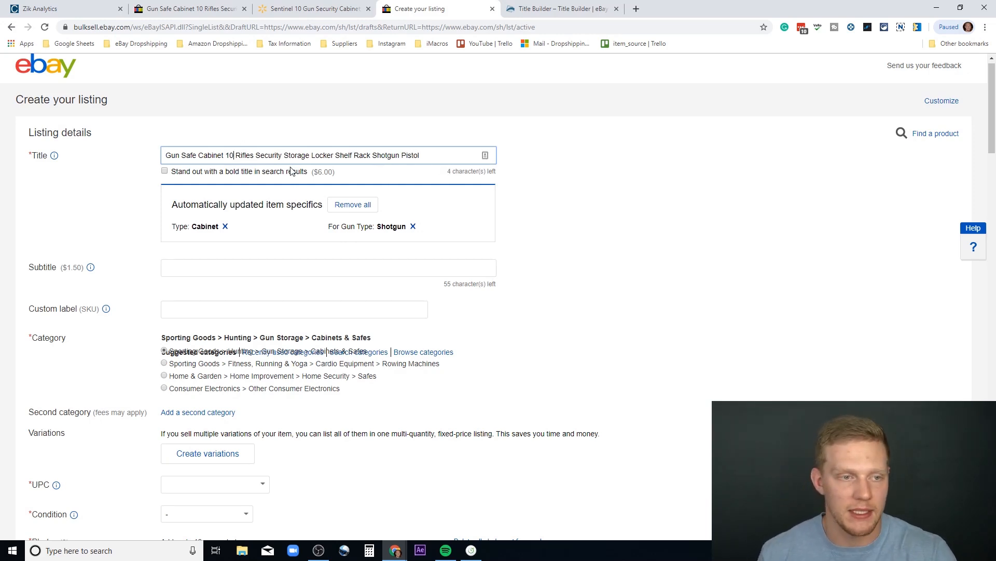
- Copy the item number 14710131 from the Walmart product URL into the listing's custom label (SKU)
{"action": "scroll", "coordinate": [587, 221], "scroll_direction": "down", "scroll_amount": 1}
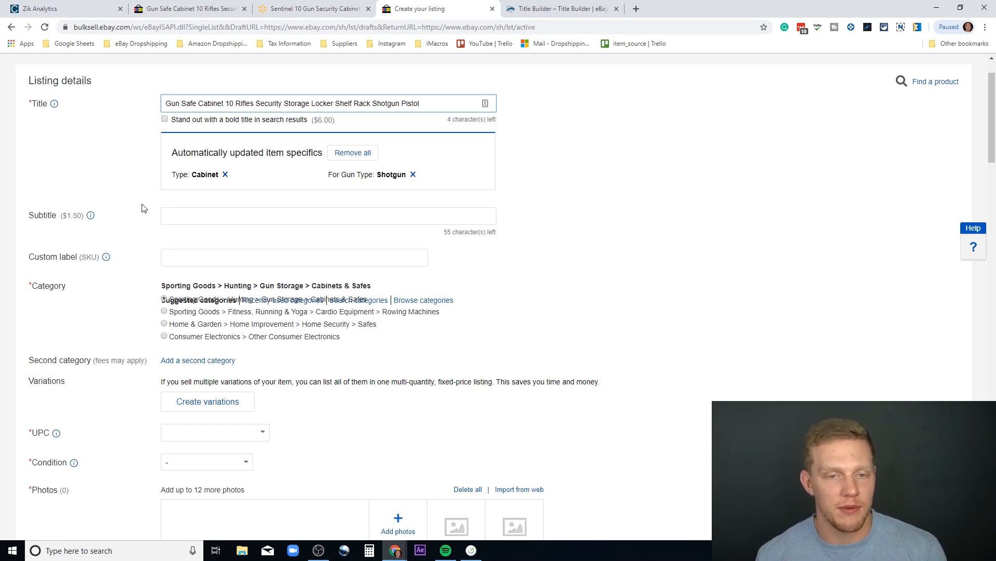
{"action": "left_click", "coordinate": [328, 9]}
{"action": "double_click", "coordinate": [420, 28]}
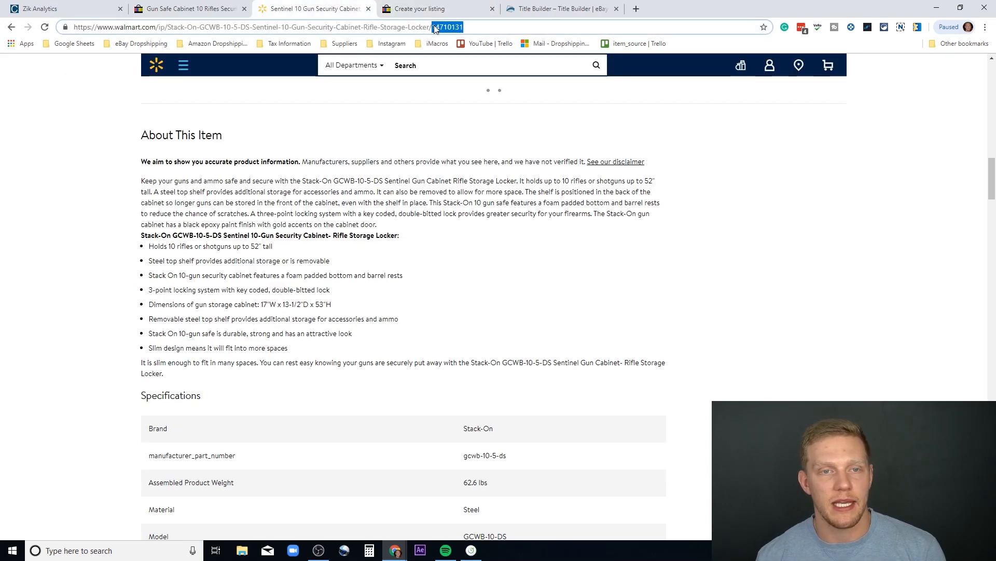
{"action": "right_click", "coordinate": [440, 26]}
{"action": "left_click", "coordinate": [460, 85]}
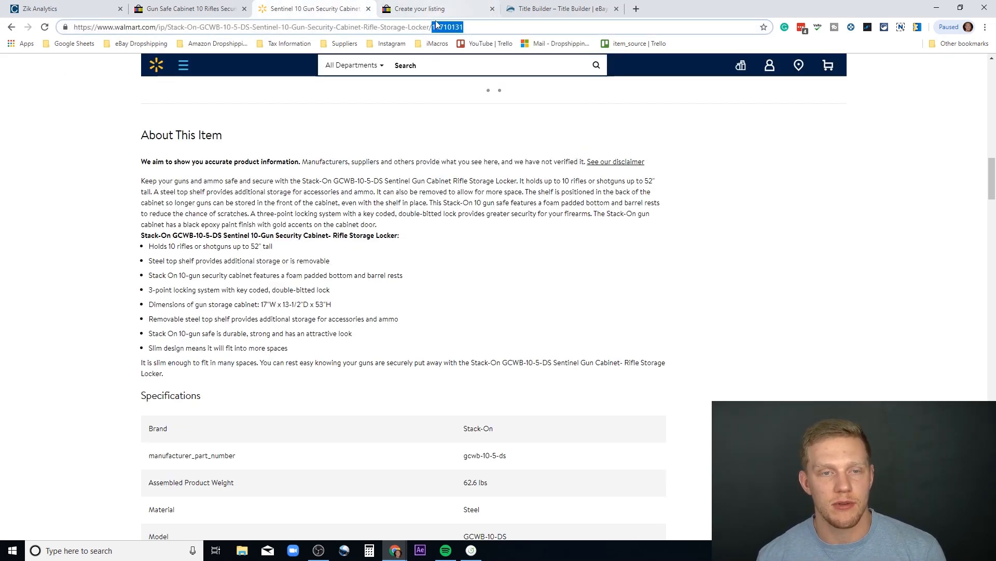
{"action": "left_click", "coordinate": [439, 10]}
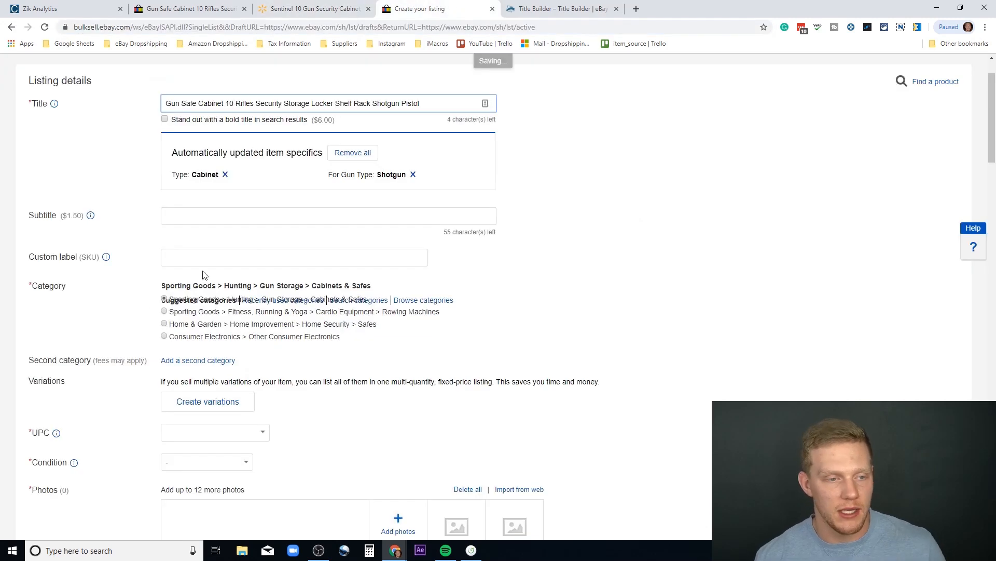
{"action": "left_click", "coordinate": [199, 256]}
{"action": "key", "text": "ctrl+v"}
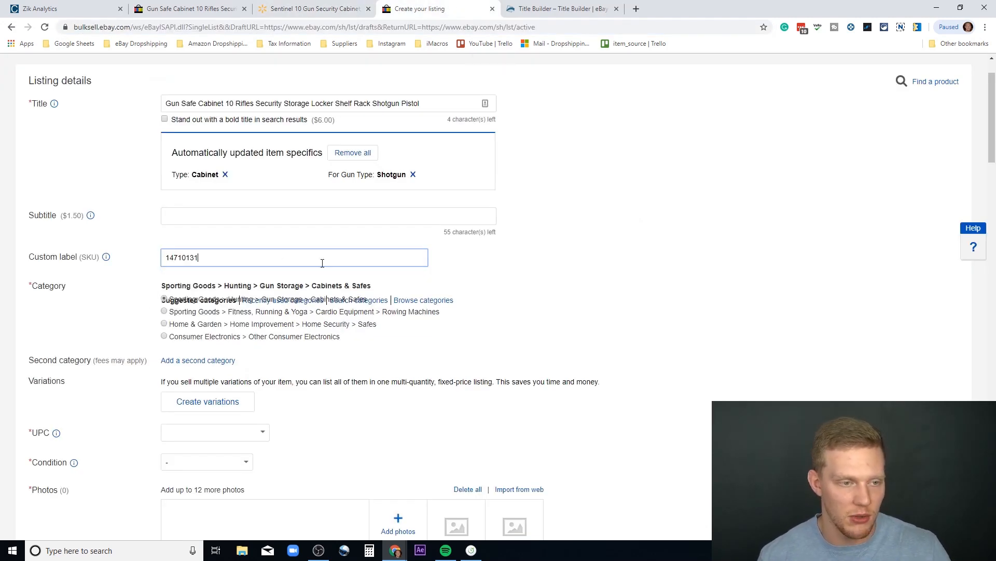
{"action": "left_click", "coordinate": [506, 277]}
- Check the competitor's eBay category and compare it with the suggested categories for the draft listing
{"action": "scroll", "coordinate": [513, 275], "scroll_direction": "down", "scroll_amount": 1}
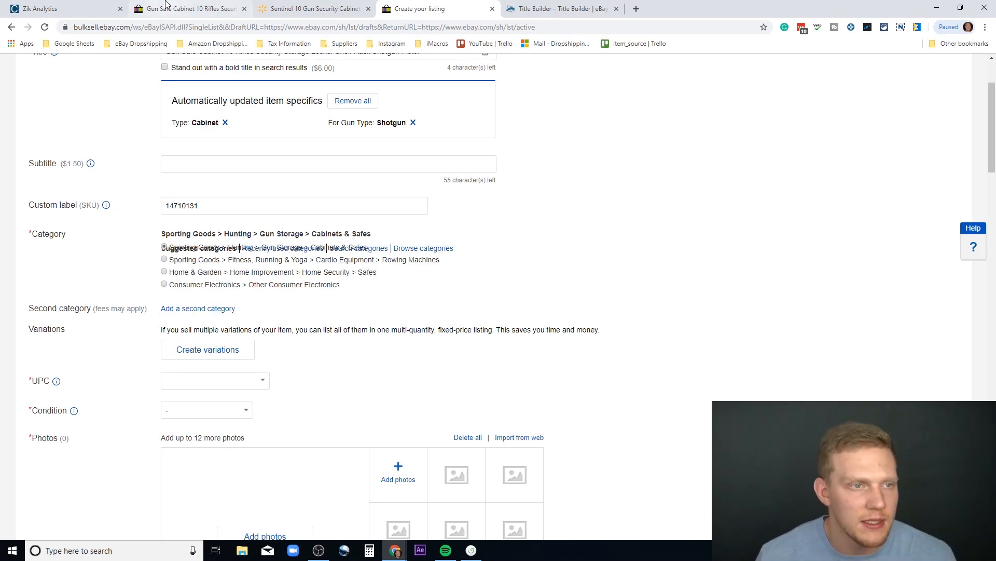
{"action": "left_click", "coordinate": [218, 9]}
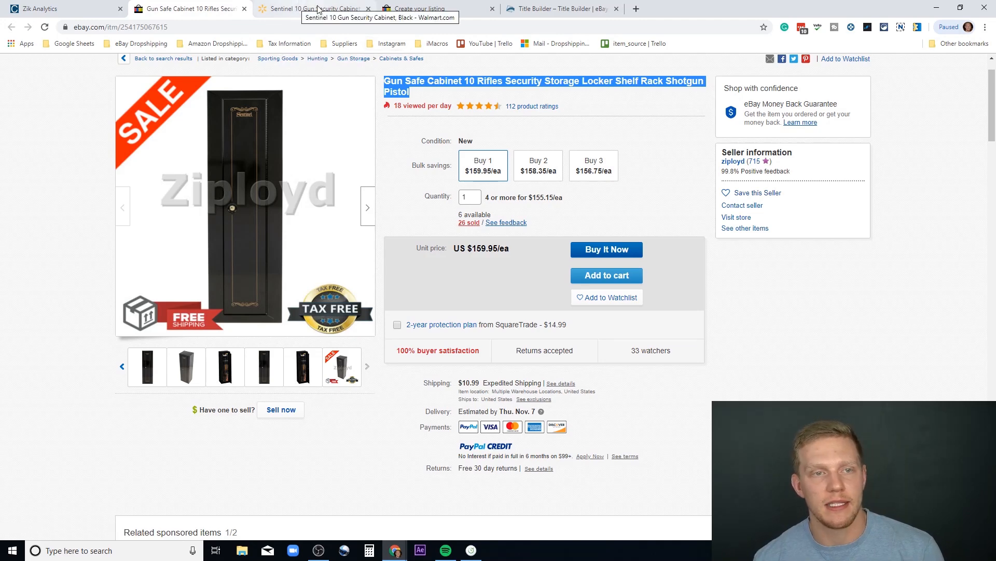
{"action": "left_click", "coordinate": [407, 8]}
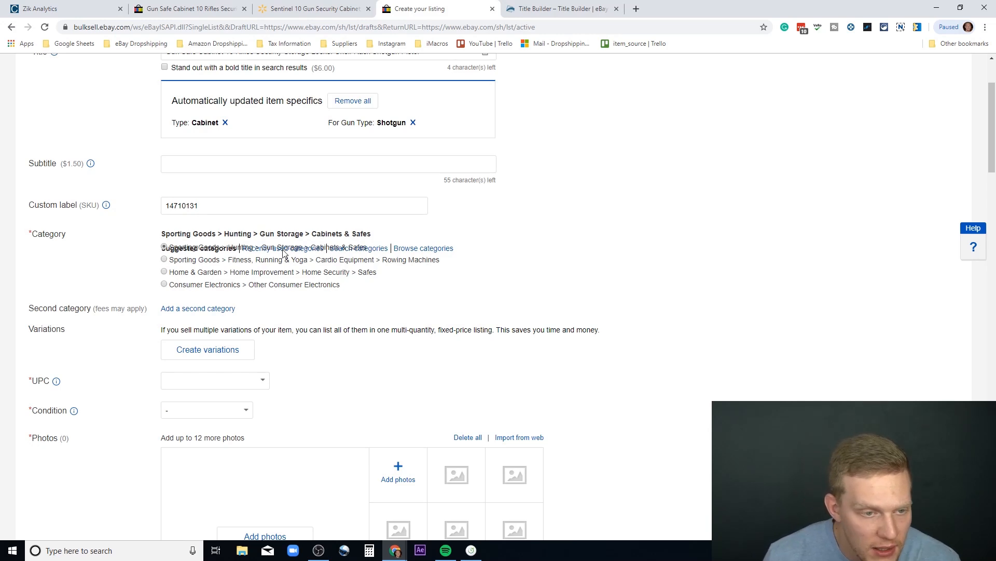
{"action": "left_click", "coordinate": [369, 249]}
{"action": "left_click", "coordinate": [616, 201]}
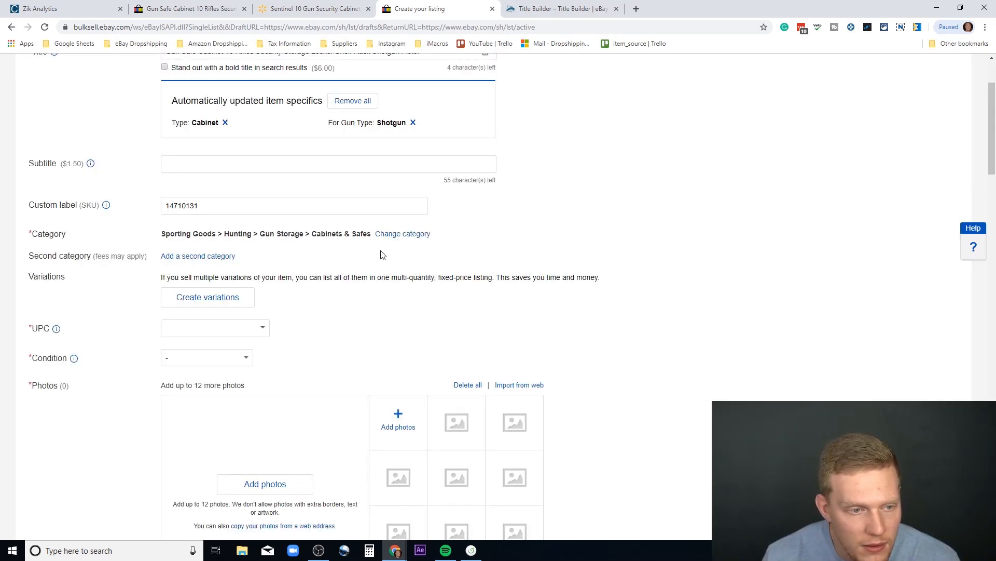
{"action": "left_click", "coordinate": [393, 234]}
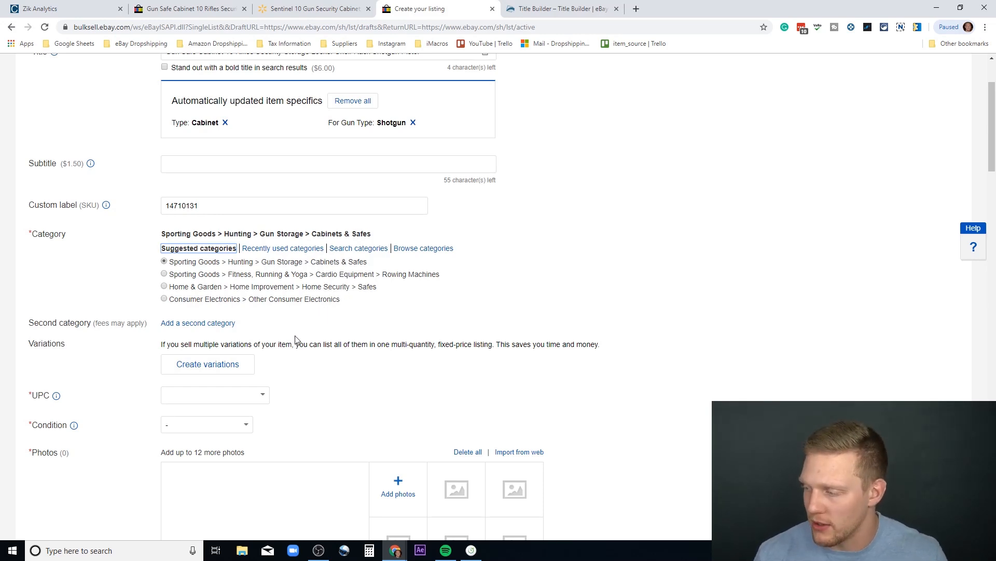
- Check the Walmart product page, and set the listing's UPC to Does not apply and its condition to New
{"action": "scroll", "coordinate": [287, 331], "scroll_direction": "down", "scroll_amount": 2}
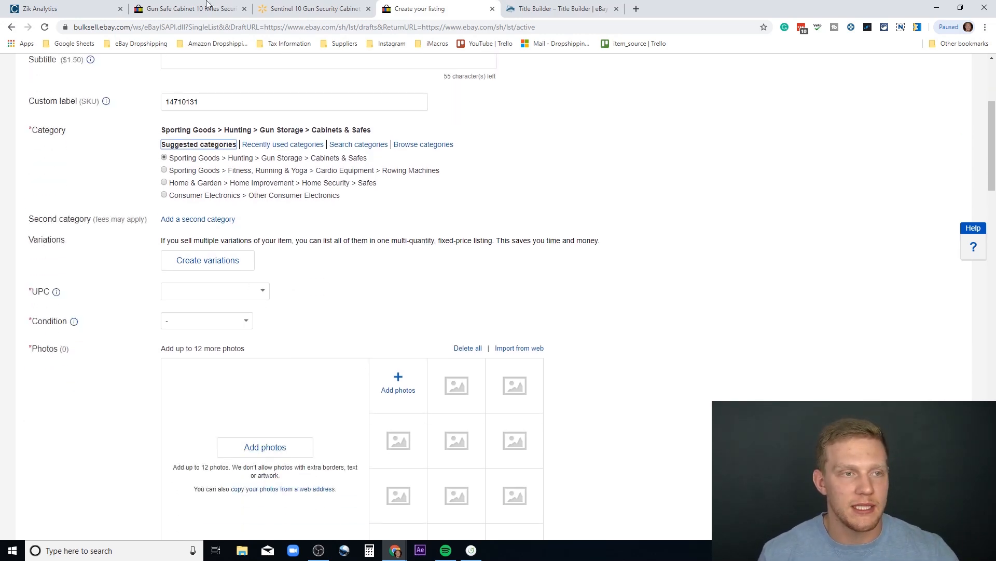
{"action": "left_click", "coordinate": [314, 9]}
{"action": "scroll", "coordinate": [531, 338], "scroll_direction": "down", "scroll_amount": 3}
{"action": "scroll", "coordinate": [531, 338], "scroll_direction": "up", "scroll_amount": 4}
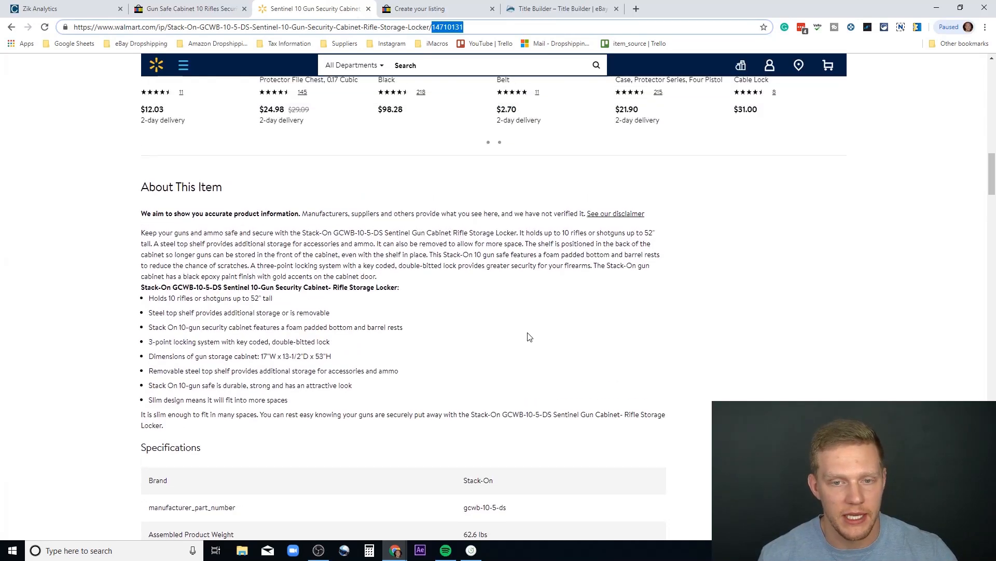
{"action": "scroll", "coordinate": [529, 337], "scroll_direction": "up", "scroll_amount": 8}
{"action": "left_click", "coordinate": [433, 9]}
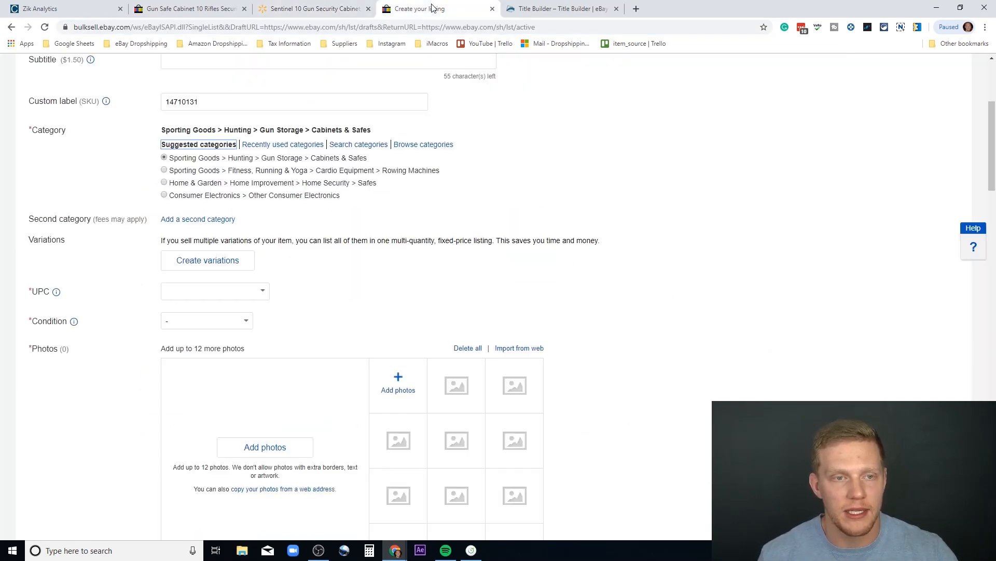
{"action": "left_click", "coordinate": [249, 297]}
{"action": "left_click", "coordinate": [266, 289]}
{"action": "left_click", "coordinate": [200, 317]}
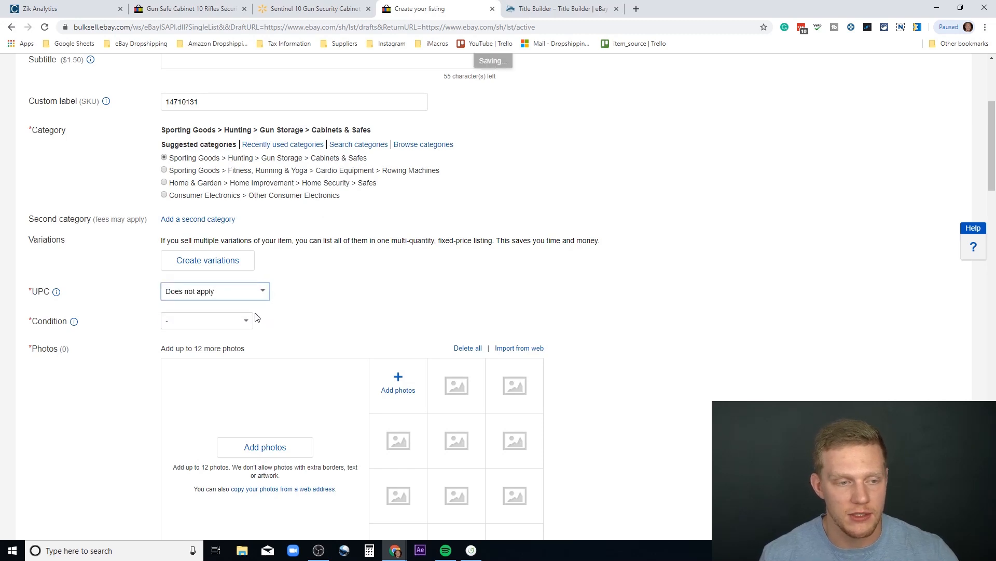
{"action": "left_click", "coordinate": [244, 320]}
{"action": "left_click", "coordinate": [217, 338]}
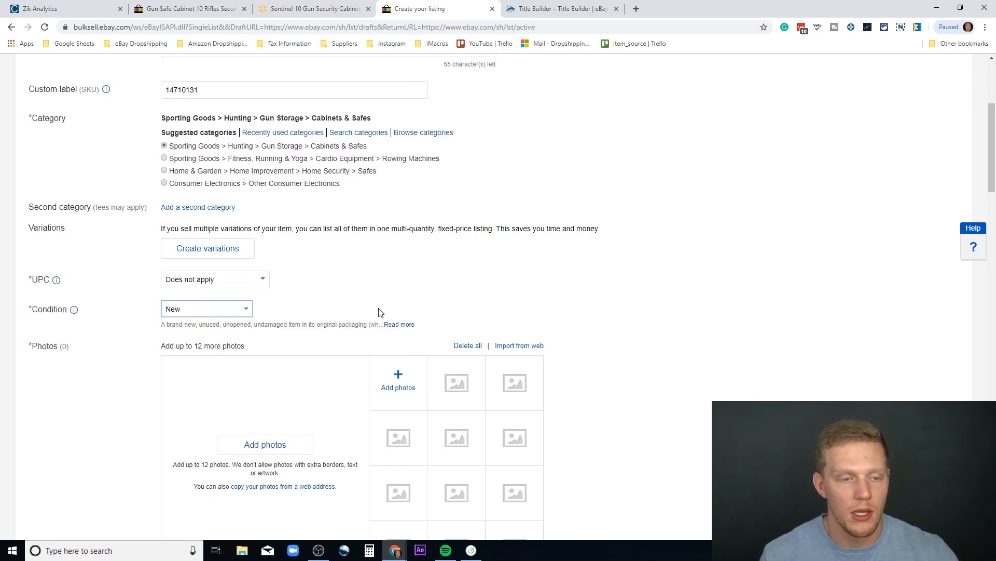
- Display the first product photo, showing the closed gun cabinet, on the Walmart product page
{"action": "scroll", "coordinate": [379, 312], "scroll_direction": "down", "scroll_amount": 2}
{"action": "left_click", "coordinate": [288, 7]}
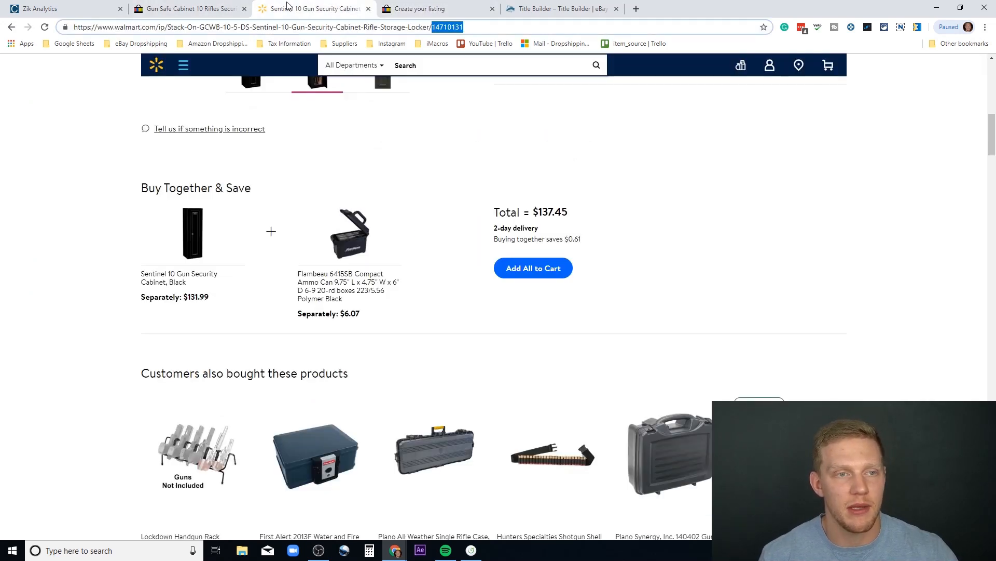
{"action": "scroll", "coordinate": [350, 115], "scroll_direction": "up", "scroll_amount": 7}
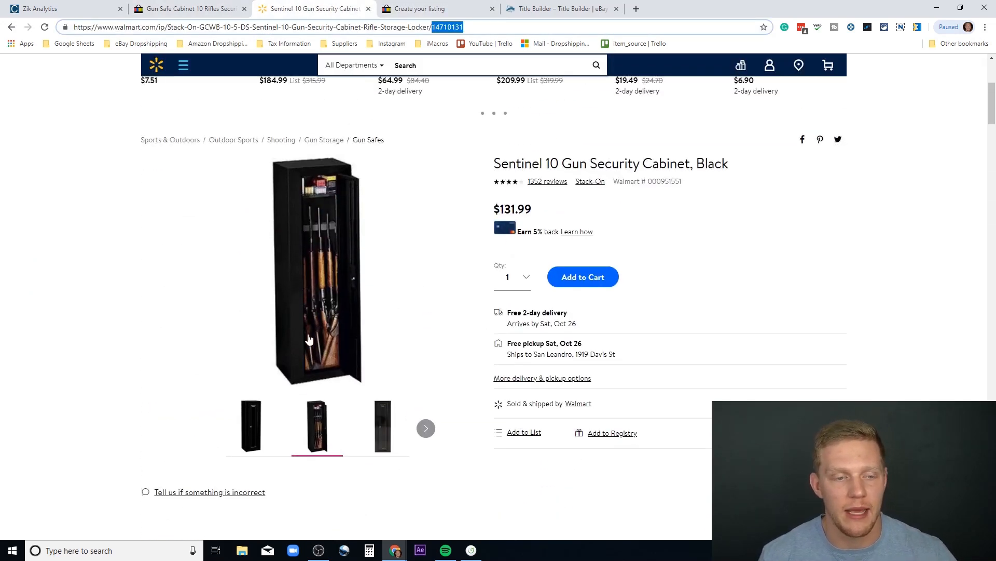
{"action": "left_click", "coordinate": [251, 427]}
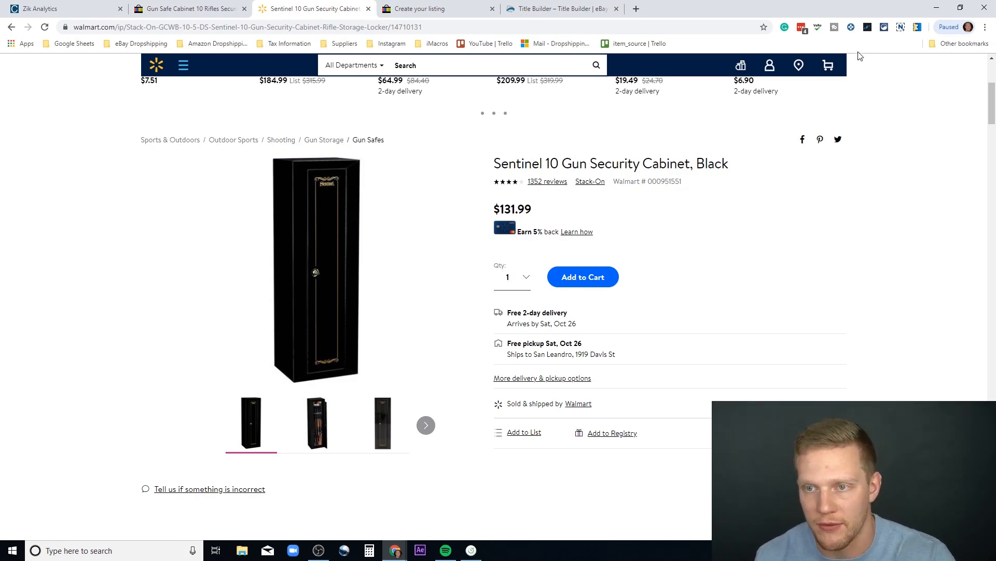
- Capture the visible part of the Walmart page with Nimbus Screenshot and open the capture for editing
{"action": "left_click", "coordinate": [901, 27]}
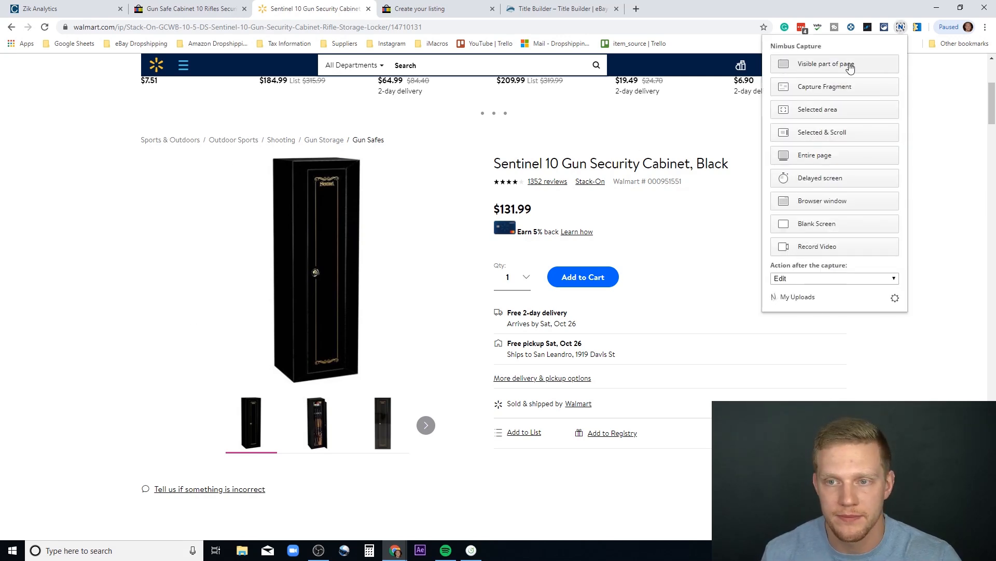
{"action": "left_click_drag", "start_coordinate": [251, 154], "coordinate": [368, 213]}
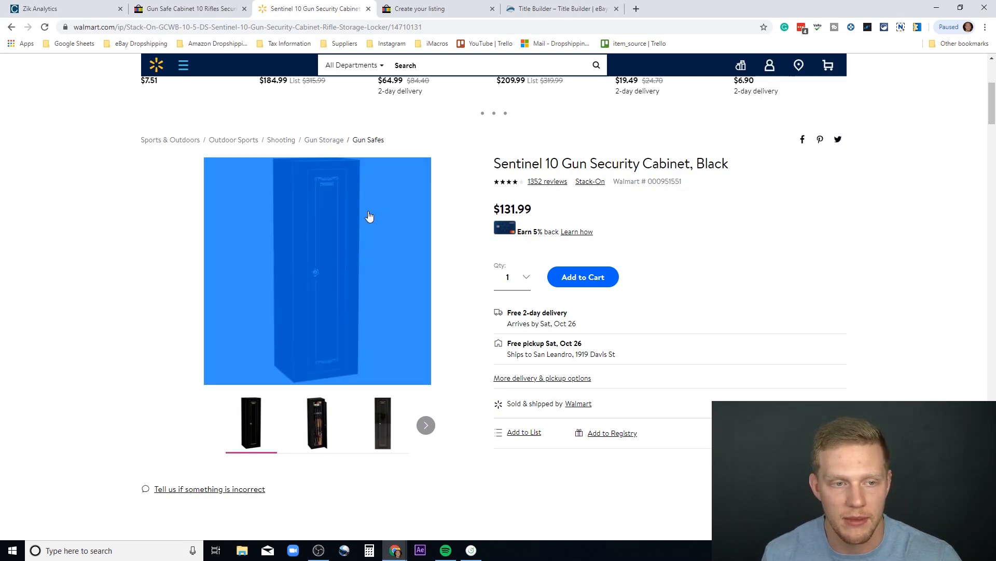
{"action": "left_click_drag", "start_coordinate": [912, 138], "coordinate": [900, 11]}
{"action": "left_click", "coordinate": [927, 115]}
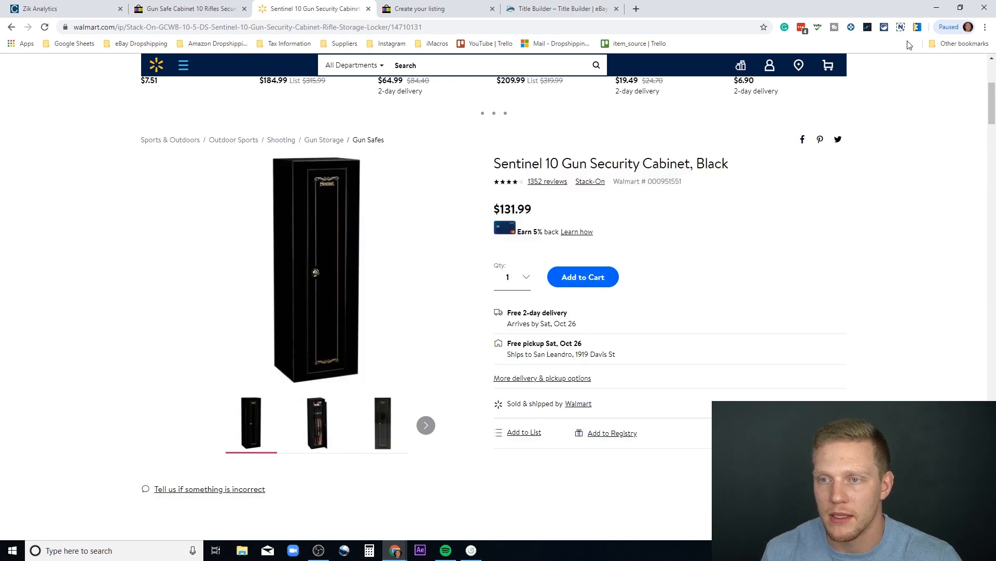
{"action": "left_click", "coordinate": [901, 28]}
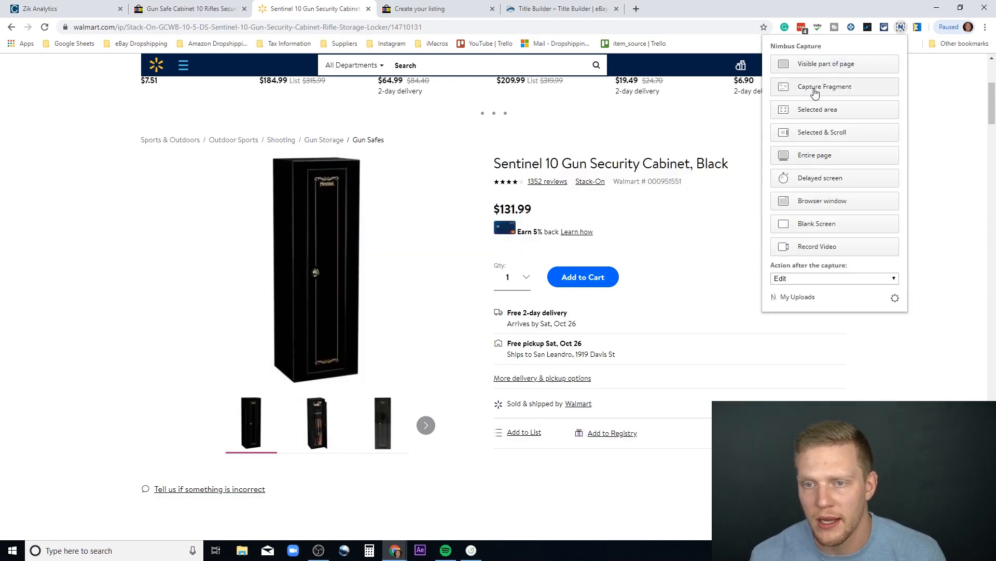
{"action": "left_click", "coordinate": [826, 65]}
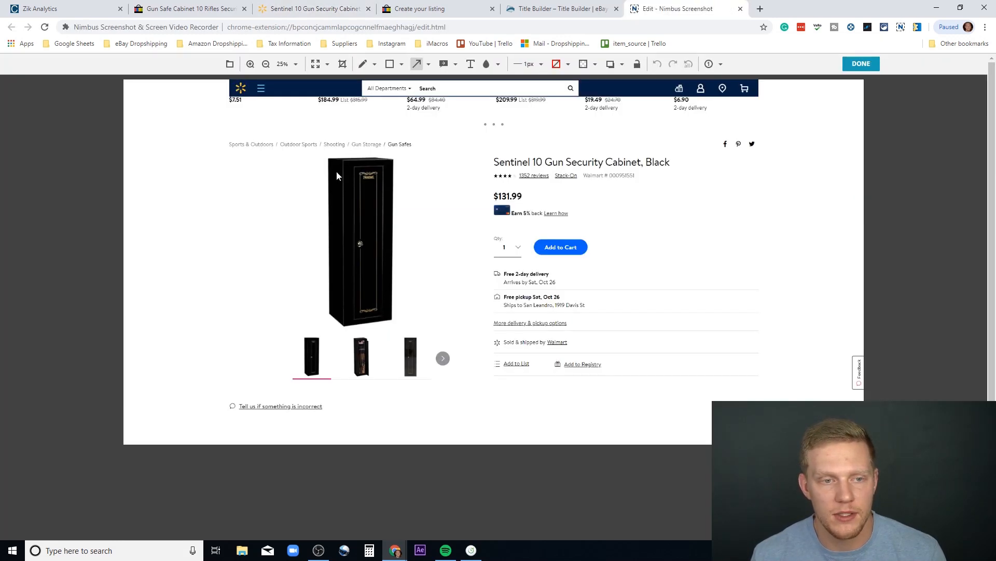
- Crop the Nimbus capture to the photo of the closed gun cabinet
{"action": "left_click", "coordinate": [343, 63]}
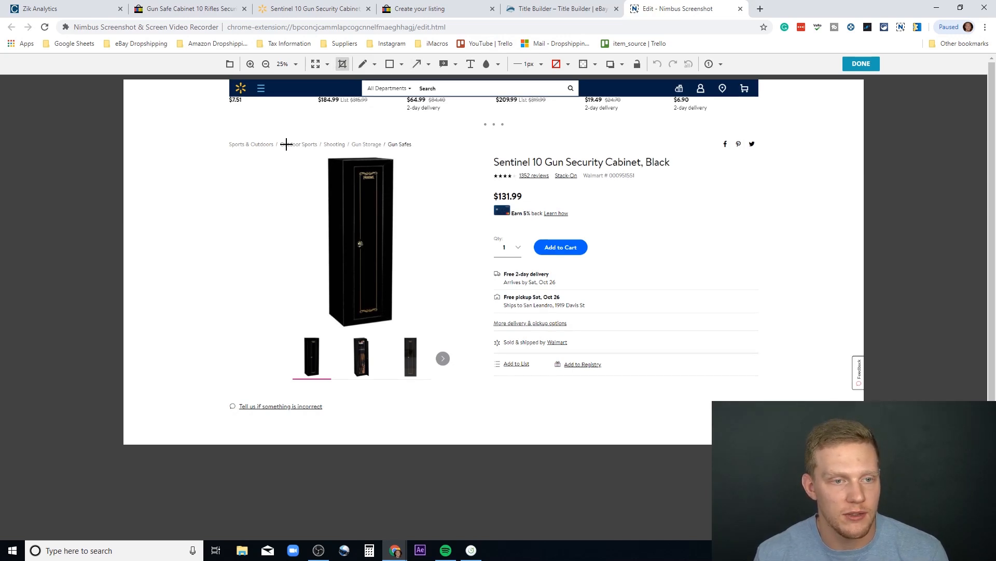
{"action": "left_click_drag", "start_coordinate": [299, 148], "coordinate": [425, 332]}
{"action": "left_click", "coordinate": [342, 350]}
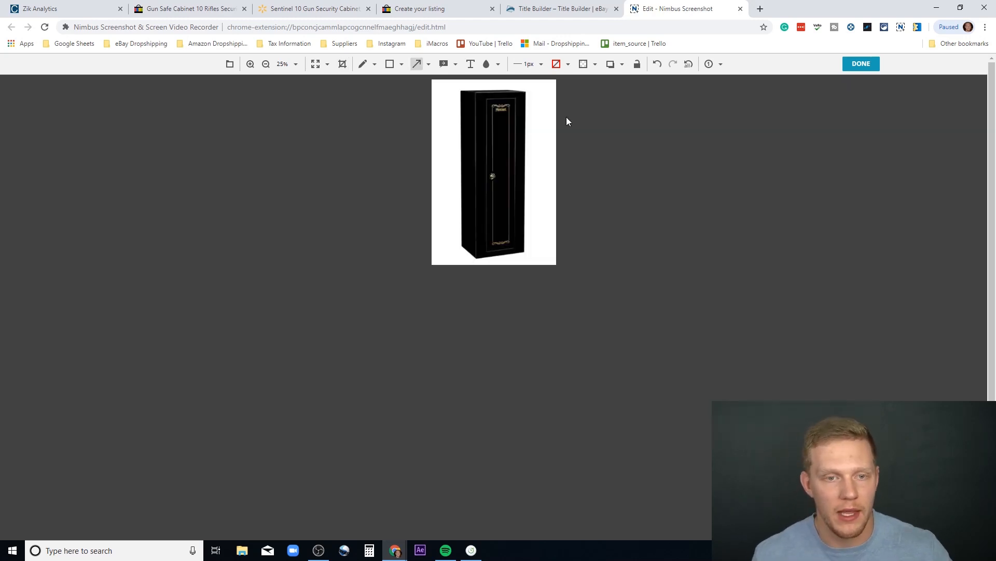
- Close the Nimbus screenshot editor and discard the capture without saving it
{"action": "right_click", "coordinate": [495, 149]}
{"action": "left_click", "coordinate": [522, 166]}
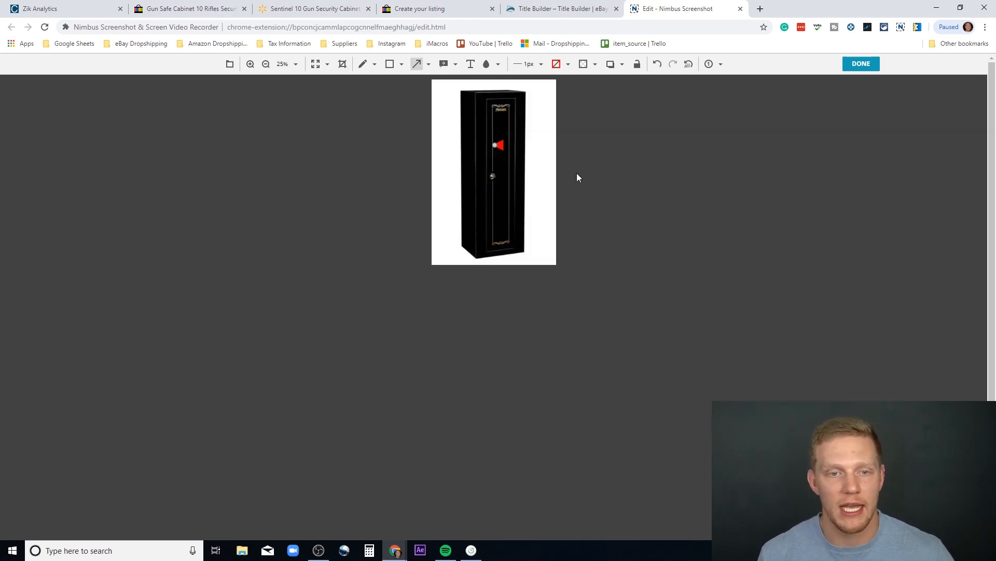
{"action": "right_click", "coordinate": [509, 169]}
{"action": "left_click", "coordinate": [605, 147]}
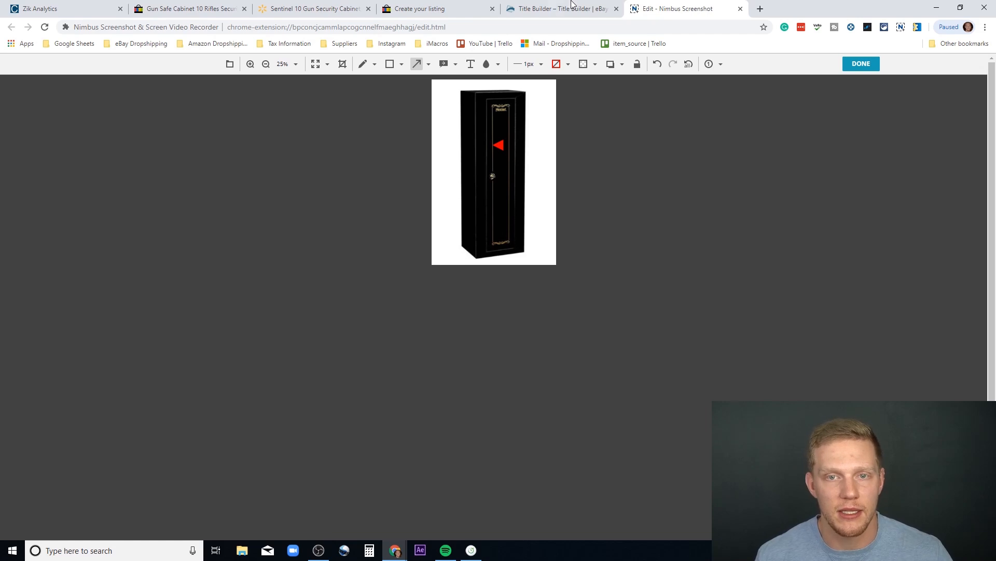
{"action": "left_click", "coordinate": [741, 9]}
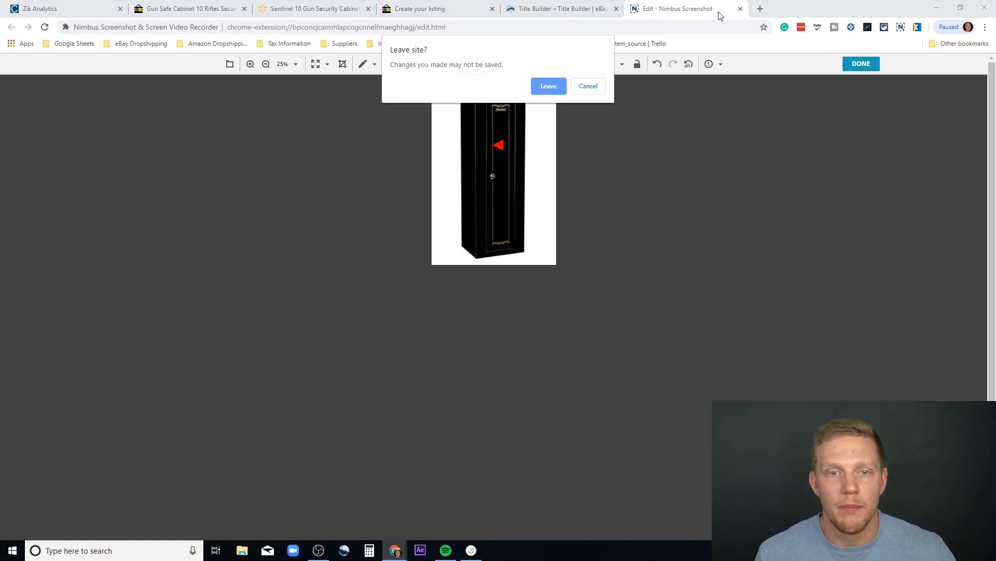
{"action": "left_click", "coordinate": [562, 86]}
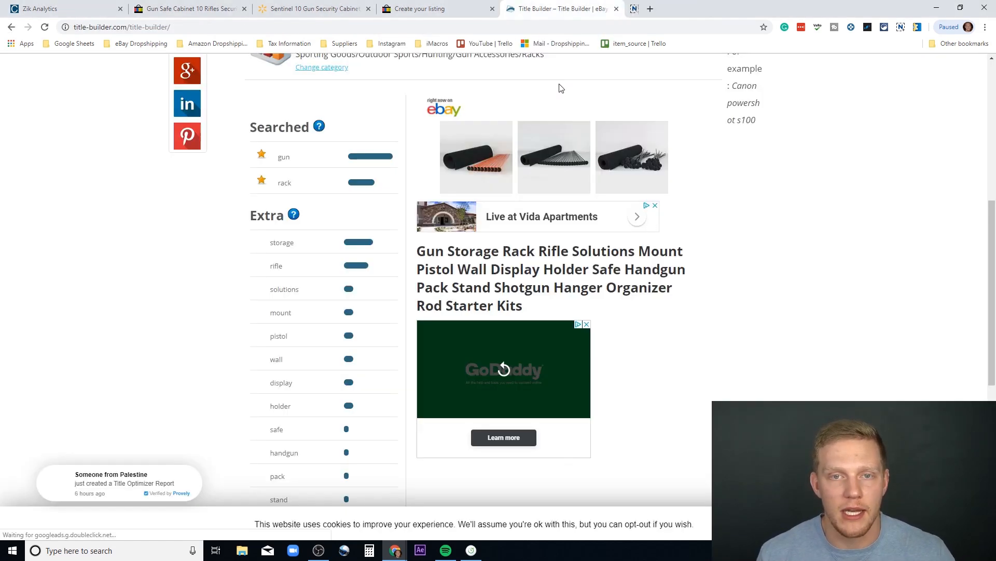
- Open the closed gun cabinet photo from the Walmart product page in its own browser tab
{"action": "left_click", "coordinate": [332, 7]}
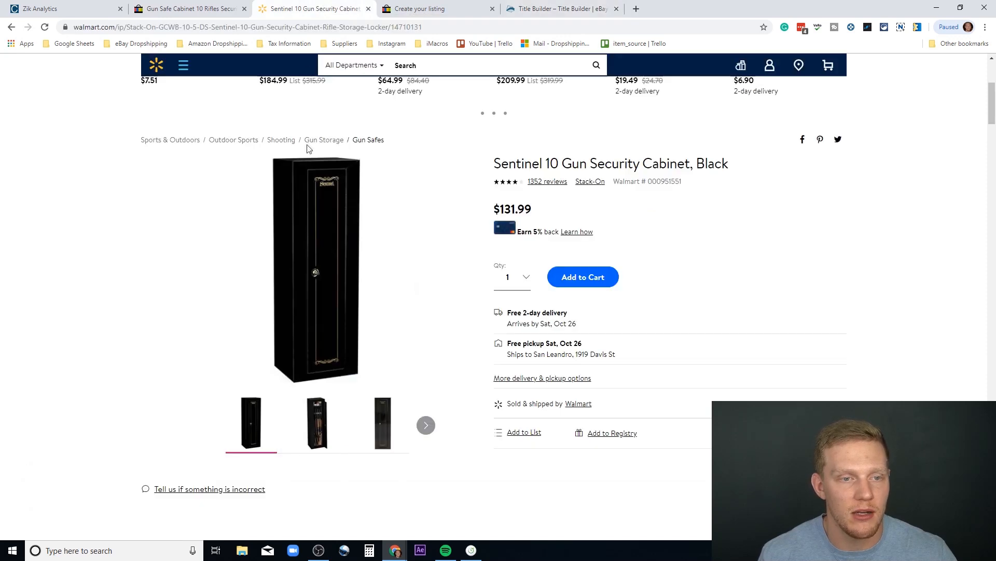
{"action": "right_click", "coordinate": [311, 259]}
{"action": "left_click", "coordinate": [332, 263]}
{"action": "left_click", "coordinate": [446, 9]}
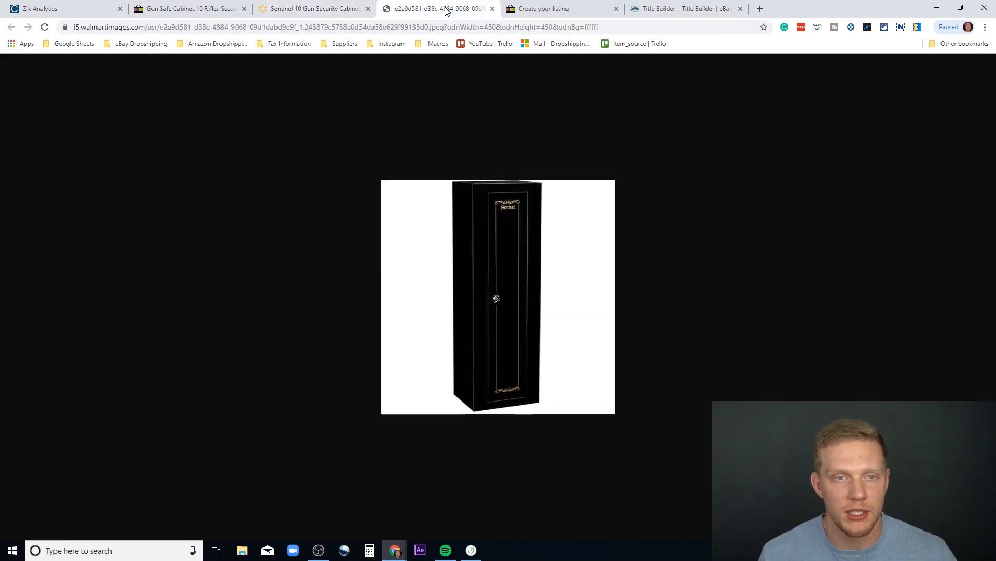
- Check the file type offered for saving the closed cabinet image, and cancel the save
{"action": "right_click", "coordinate": [510, 312]}
{"action": "left_click", "coordinate": [540, 334]}
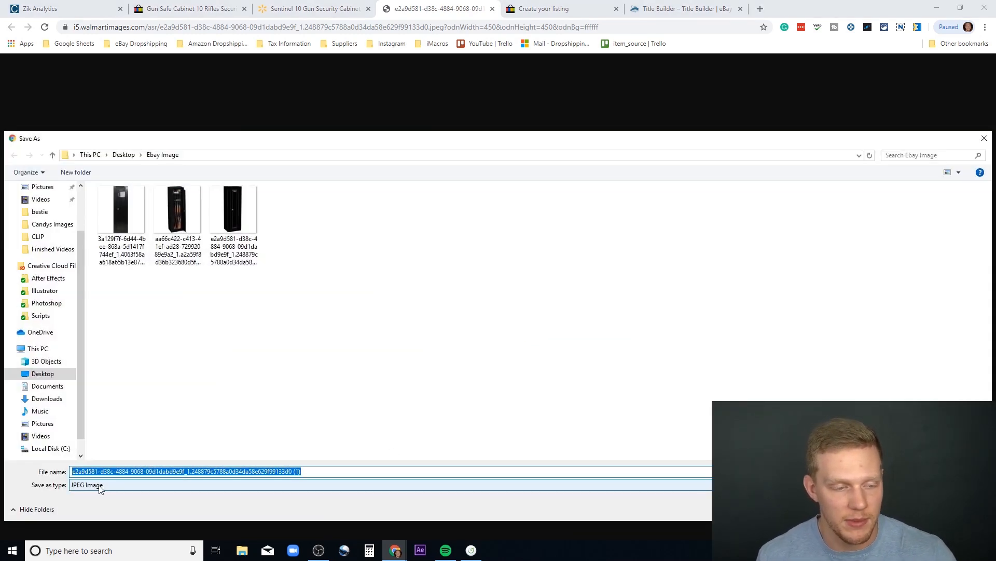
{"action": "left_click", "coordinate": [100, 486]}
{"action": "left_click", "coordinate": [104, 484]}
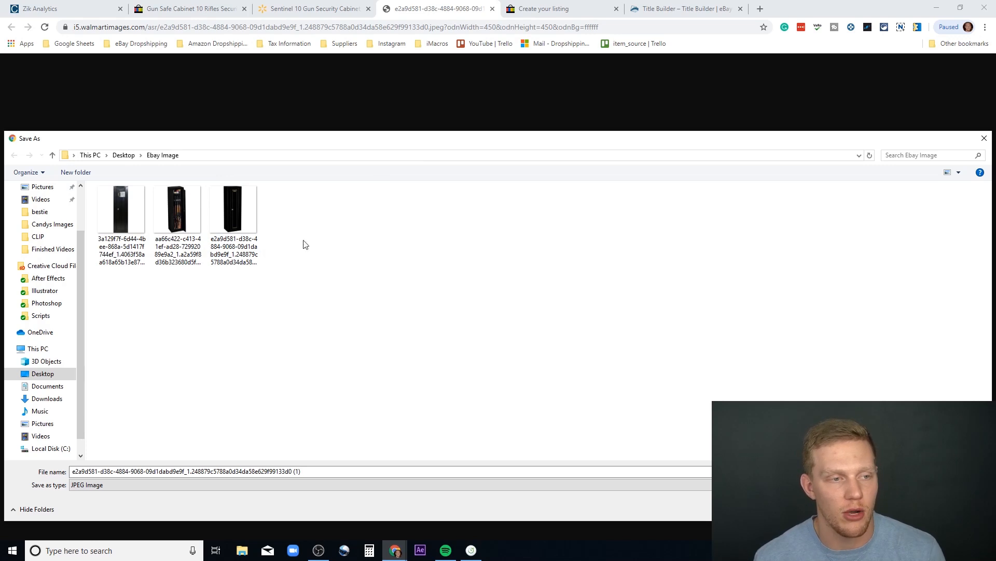
{"action": "left_click", "coordinate": [984, 138]}
- Display the second Walmart photo, showing the open cabinet with rifles, and check its image options
{"action": "left_click", "coordinate": [278, 6]}
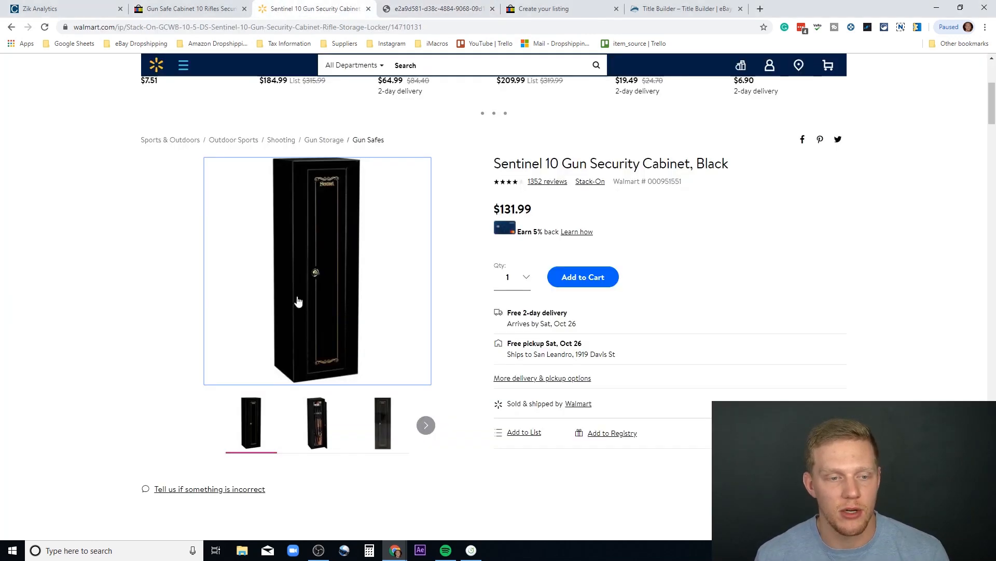
{"action": "left_click", "coordinate": [315, 423]}
{"action": "right_click", "coordinate": [345, 259]}
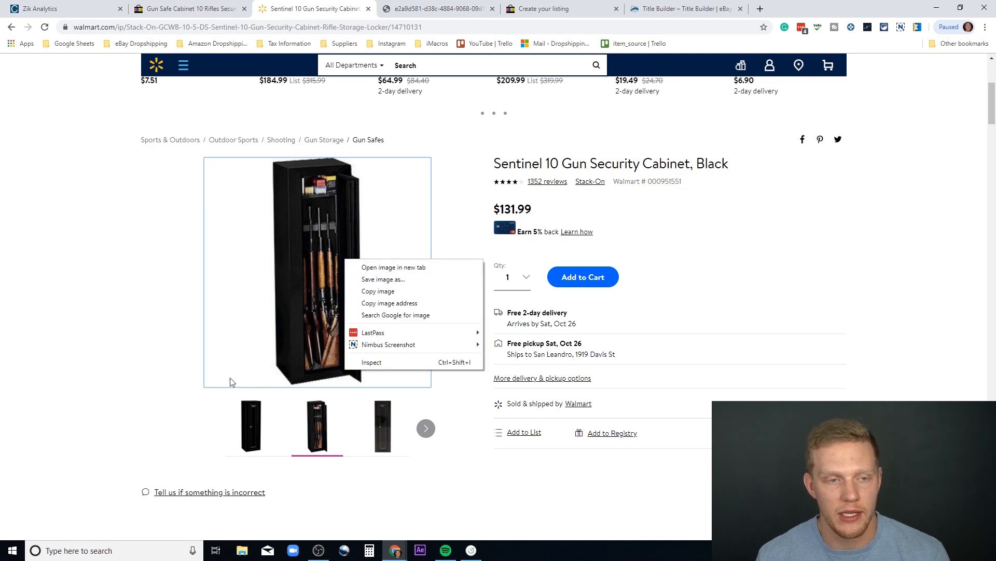
- View the third Walmart photo, showing the cabinet's front, in the enlarged viewer and close the viewer
{"action": "left_click", "coordinate": [385, 444]}
{"action": "right_click", "coordinate": [324, 280]}
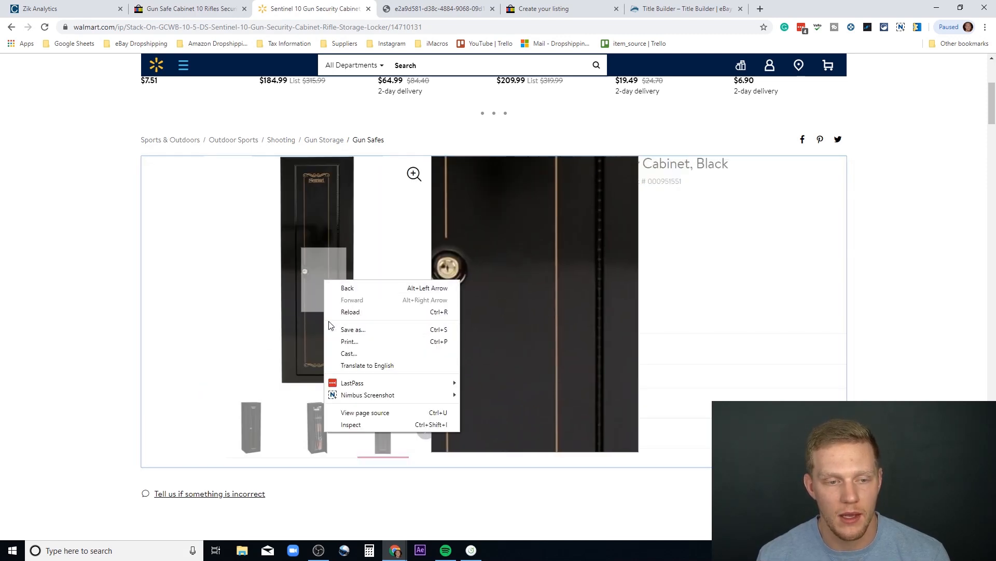
{"action": "left_click", "coordinate": [246, 348]}
{"action": "left_click", "coordinate": [246, 348]}
{"action": "right_click", "coordinate": [508, 214]}
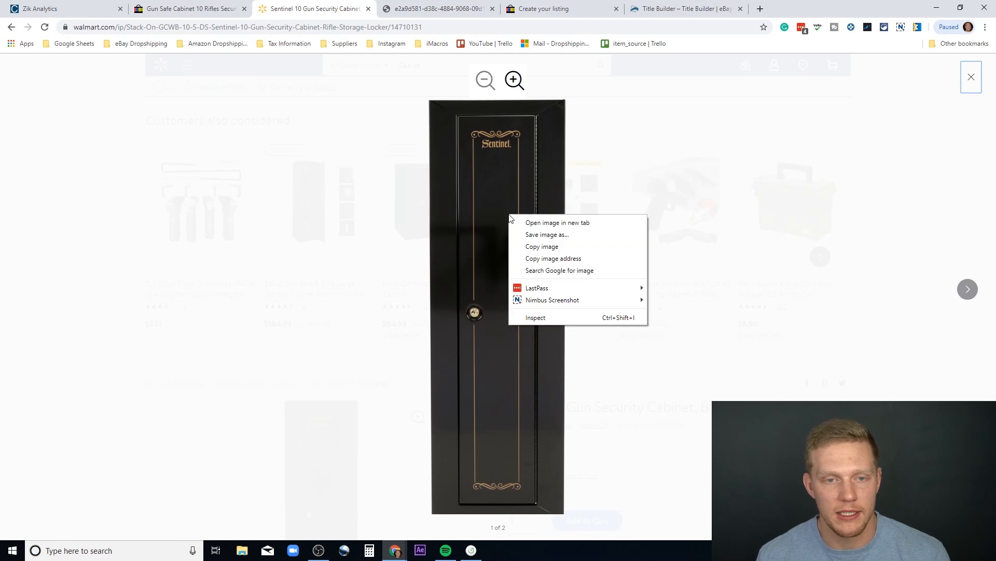
{"action": "left_click", "coordinate": [546, 225]}
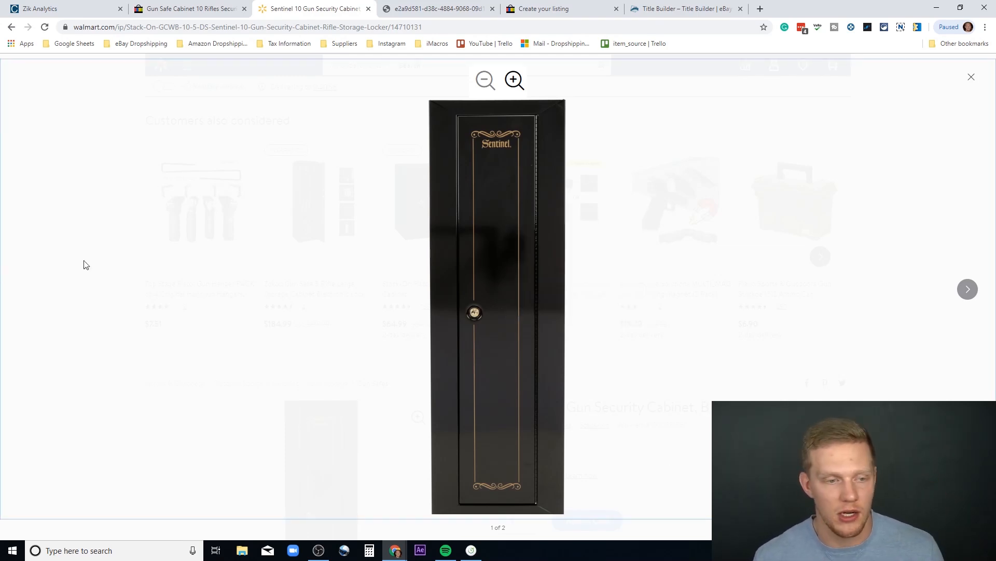
{"action": "left_click", "coordinate": [971, 78]}
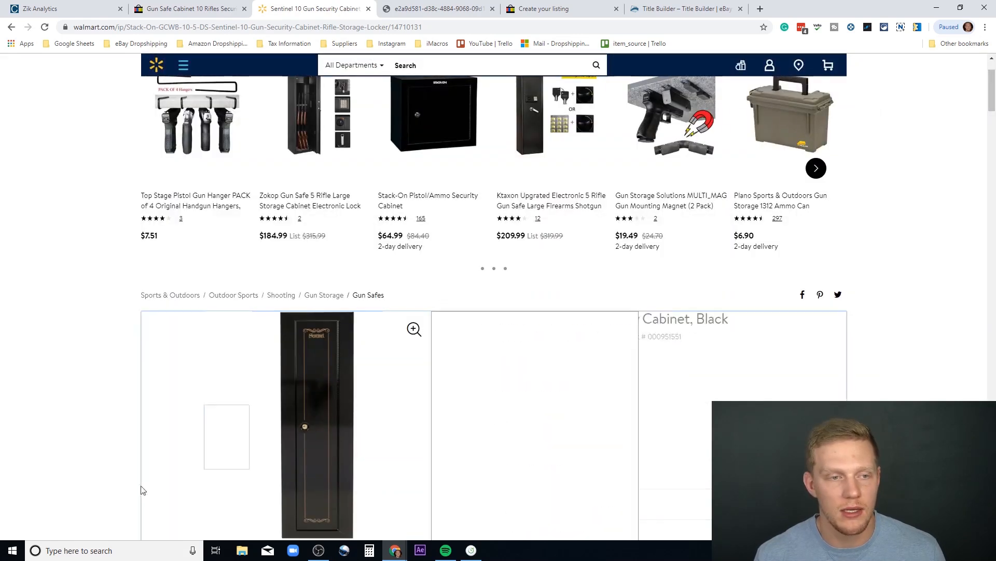
- Open the first closed-cabinet photo in a separate tab again, close the duplicate and return to the Walmart product page
{"action": "scroll", "coordinate": [218, 394], "scroll_direction": "down", "scroll_amount": 5}
{"action": "scroll", "coordinate": [399, 308], "scroll_direction": "up", "scroll_amount": 1}
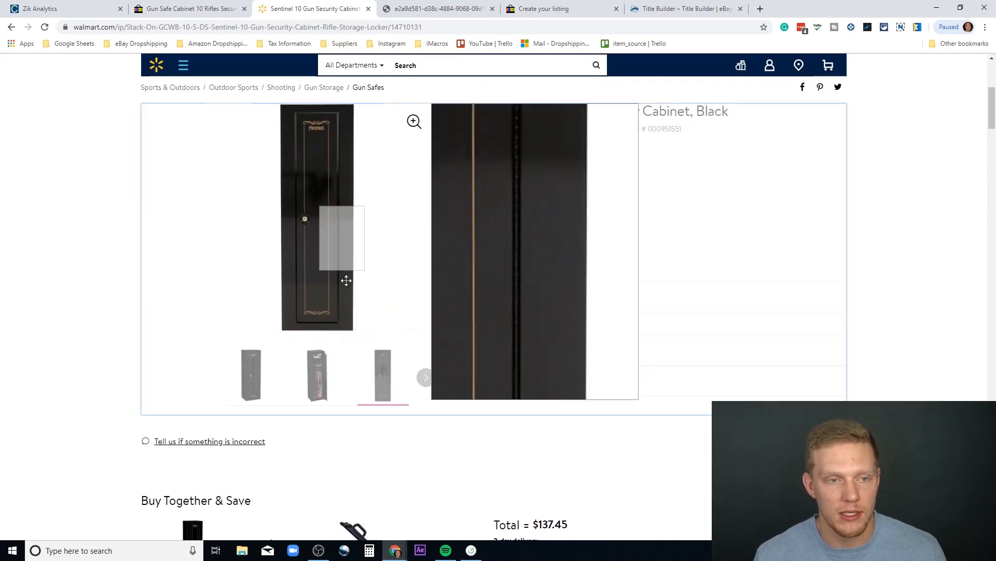
{"action": "left_click", "coordinate": [266, 381]}
{"action": "scroll", "coordinate": [9, 291], "scroll_direction": "up", "scroll_amount": 2}
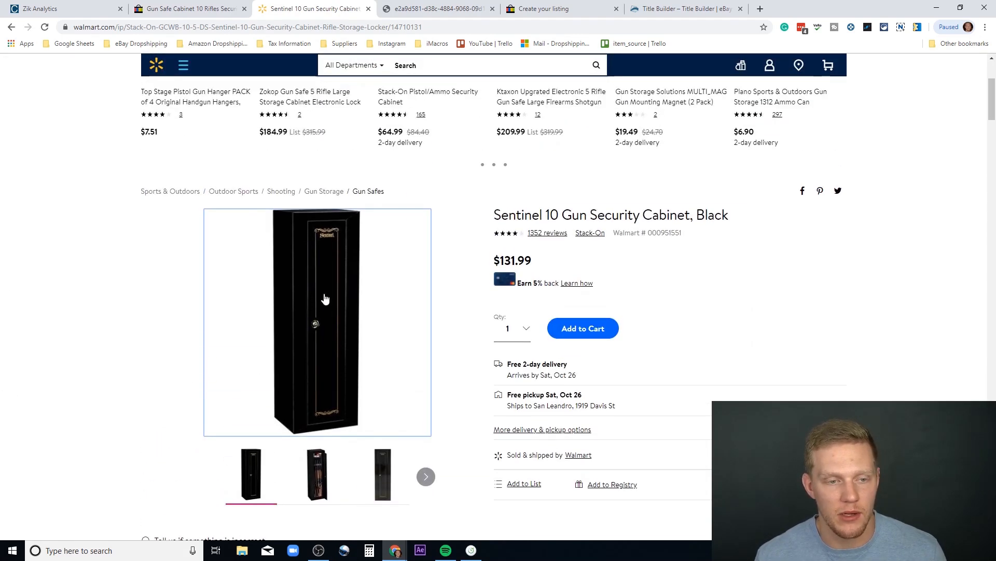
{"action": "right_click", "coordinate": [321, 323]}
{"action": "left_click", "coordinate": [347, 329]}
{"action": "left_click", "coordinate": [492, 8]}
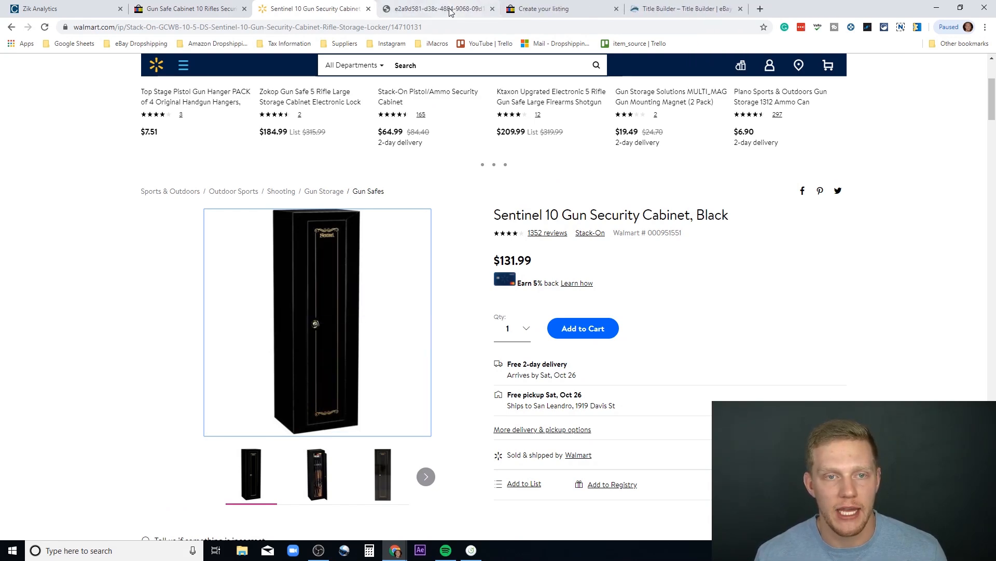
{"action": "left_click", "coordinate": [466, 11]}
{"action": "left_click", "coordinate": [323, 9]}
- Enlarge the front-view cabinet photo on the Walmart page and open the image in its own tab
{"action": "left_click", "coordinate": [333, 497]}
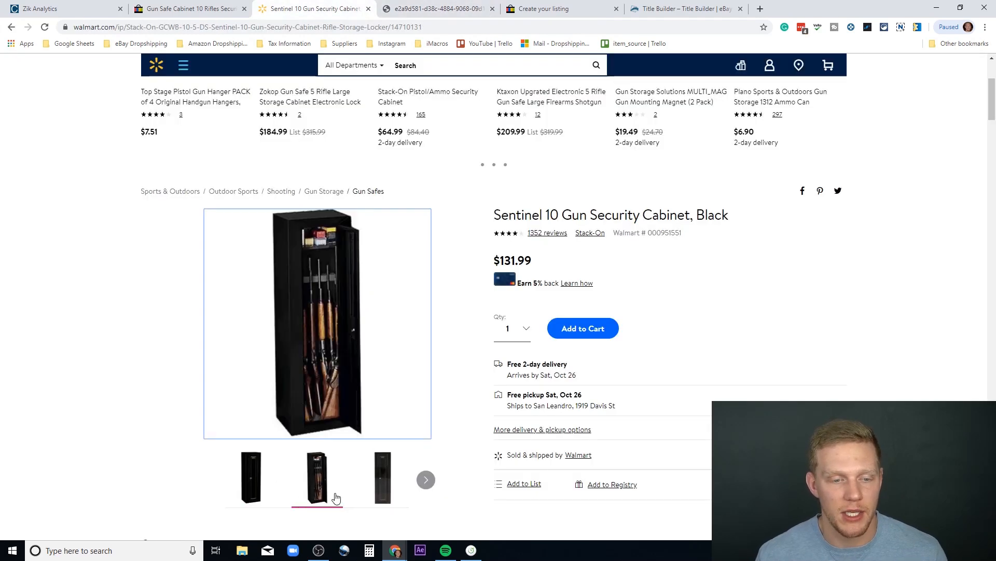
{"action": "left_click", "coordinate": [379, 488]}
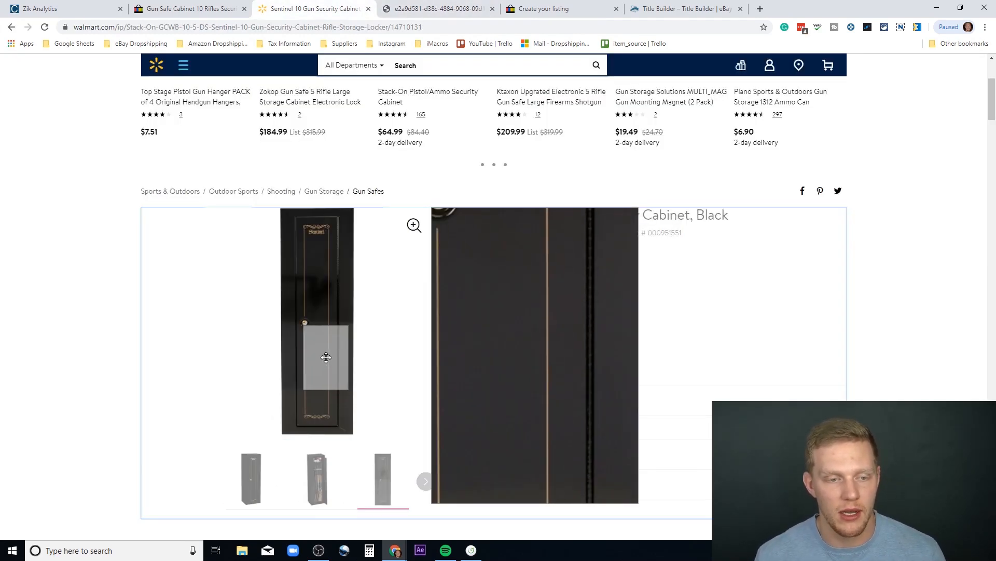
{"action": "left_click", "coordinate": [326, 357]}
{"action": "right_click", "coordinate": [494, 226]}
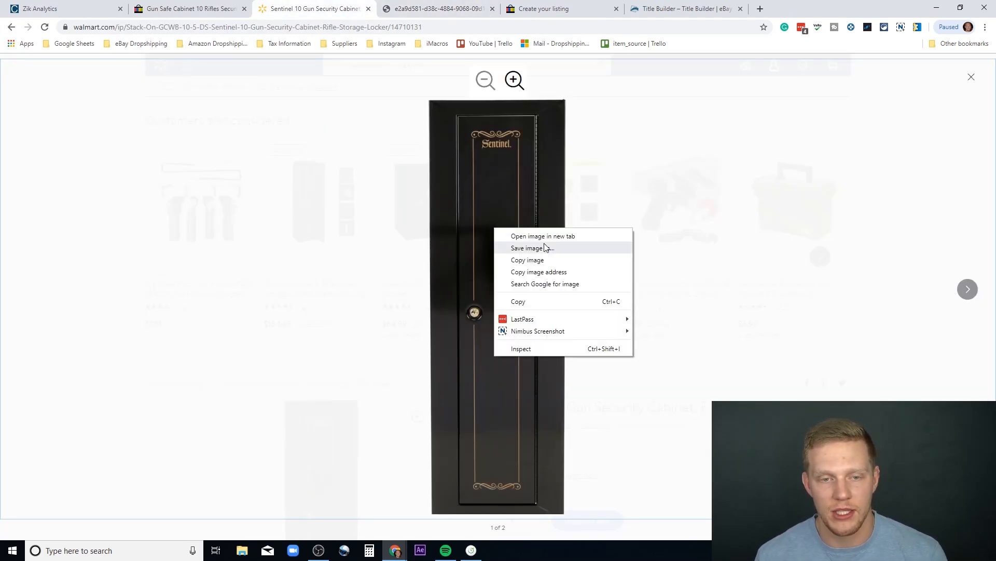
{"action": "left_click", "coordinate": [537, 235]}
- Compare the standalone image of the closed cabinet with the standalone front-view image
{"action": "left_click", "coordinate": [468, 8]}
{"action": "left_click", "coordinate": [558, 9]}
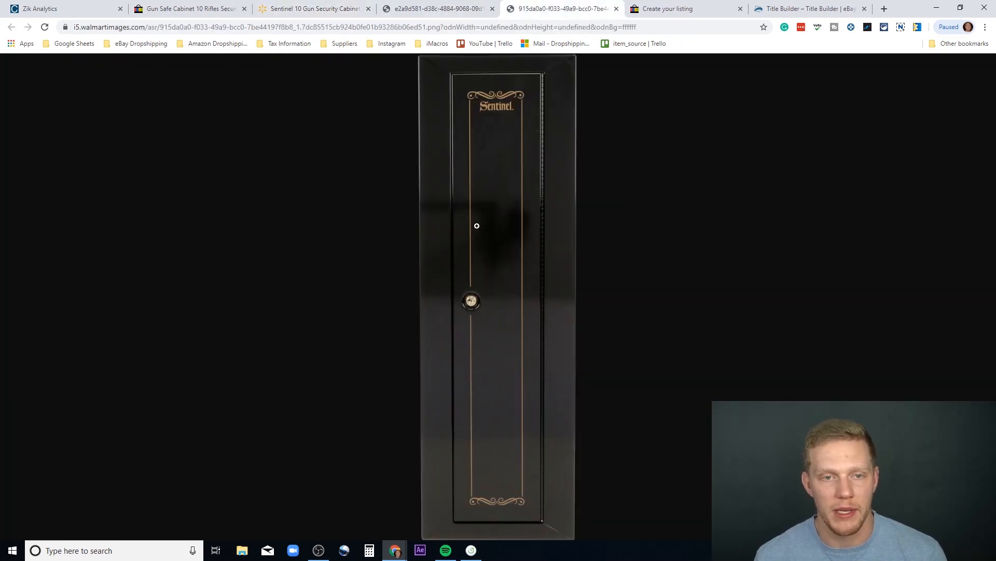
{"action": "left_click", "coordinate": [439, 9]}
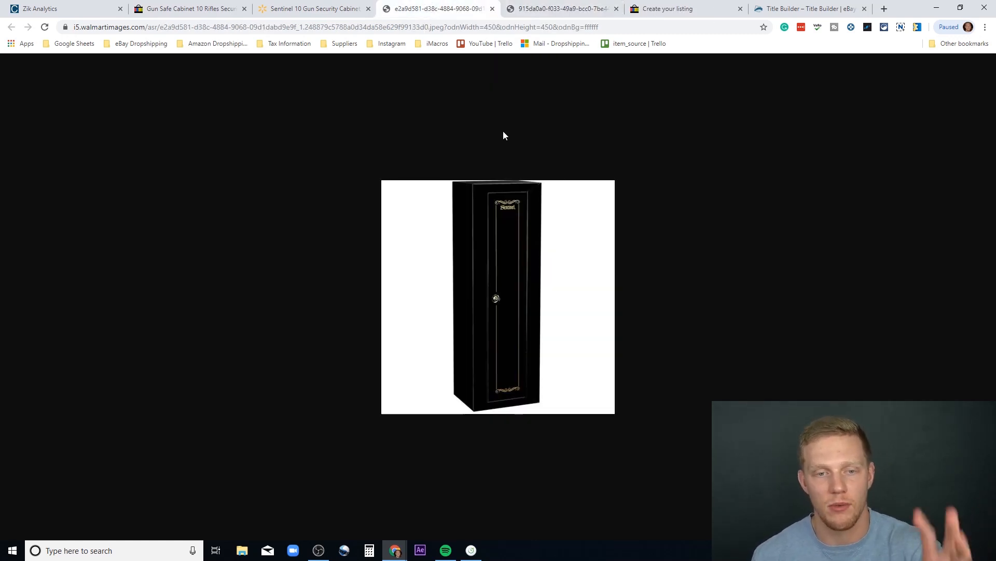
{"action": "left_click", "coordinate": [534, 10]}
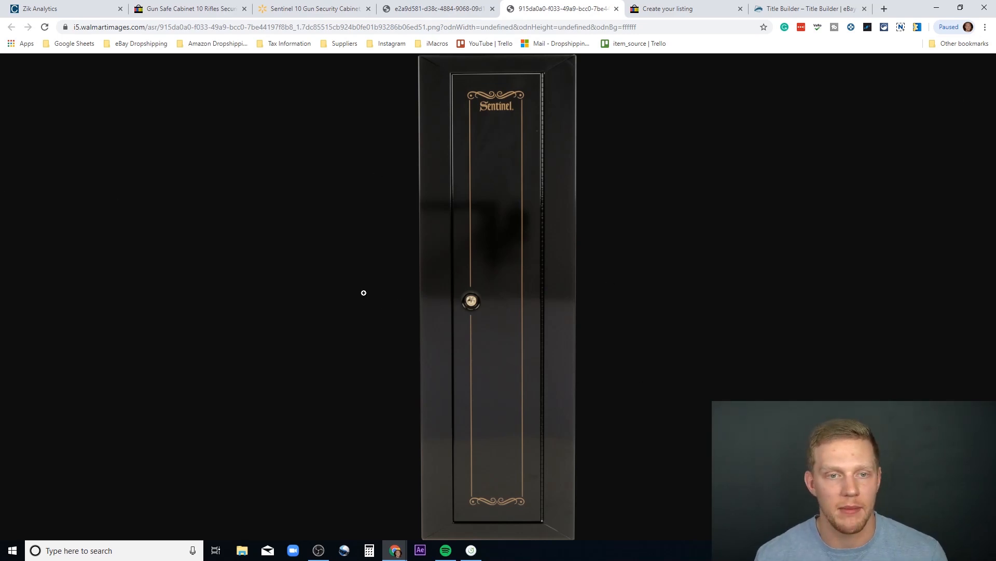
- Check the file type offered for saving the front-view cabinet image, and cancel the save
{"action": "right_click", "coordinate": [517, 269]}
{"action": "left_click", "coordinate": [546, 291]}
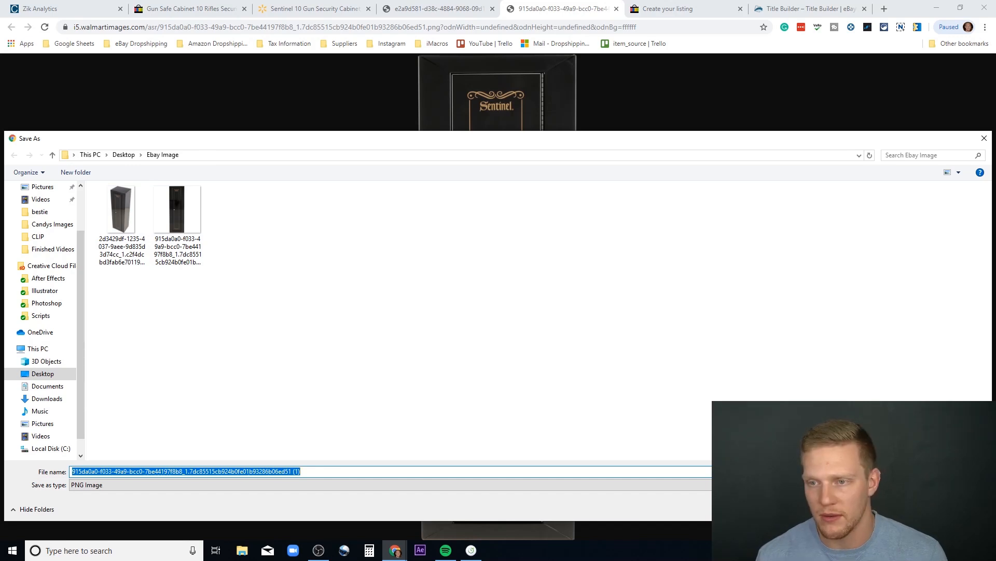
{"action": "left_click", "coordinate": [984, 138]}
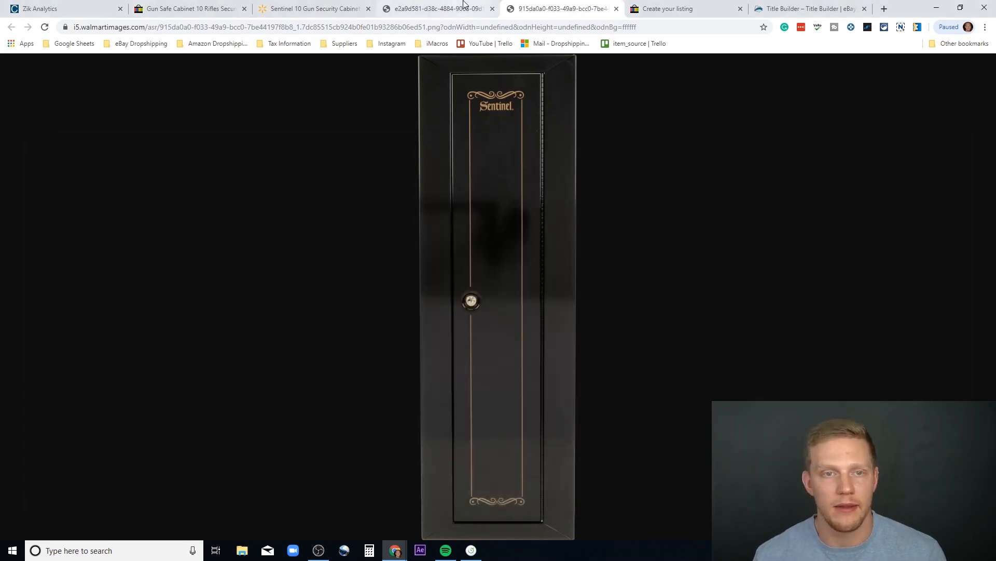
- Close both standalone image tabs and show the competitor's eBay gun cabinet listing
{"action": "left_click", "coordinate": [616, 9]}
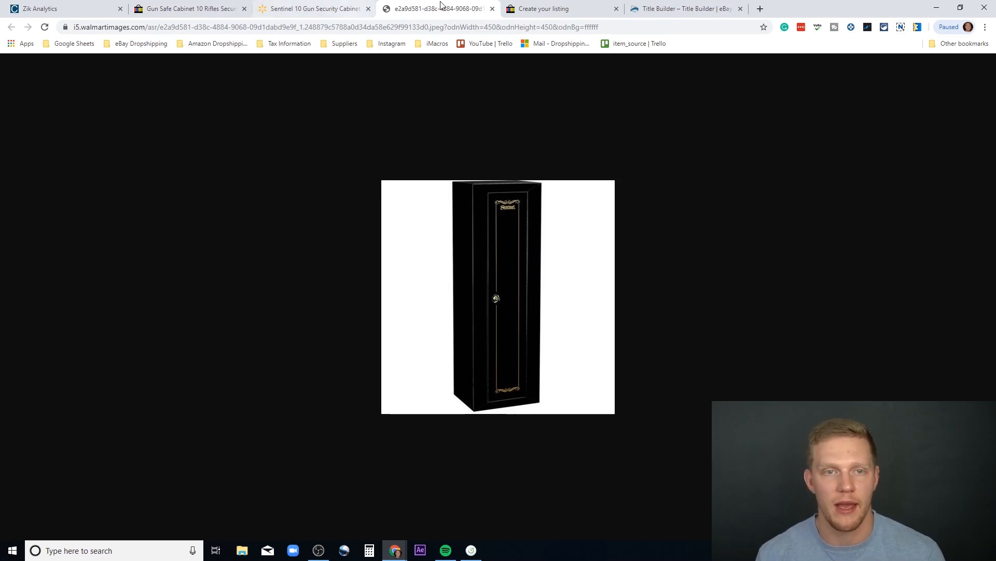
{"action": "left_click", "coordinate": [492, 9]}
{"action": "left_click", "coordinate": [186, 9]}
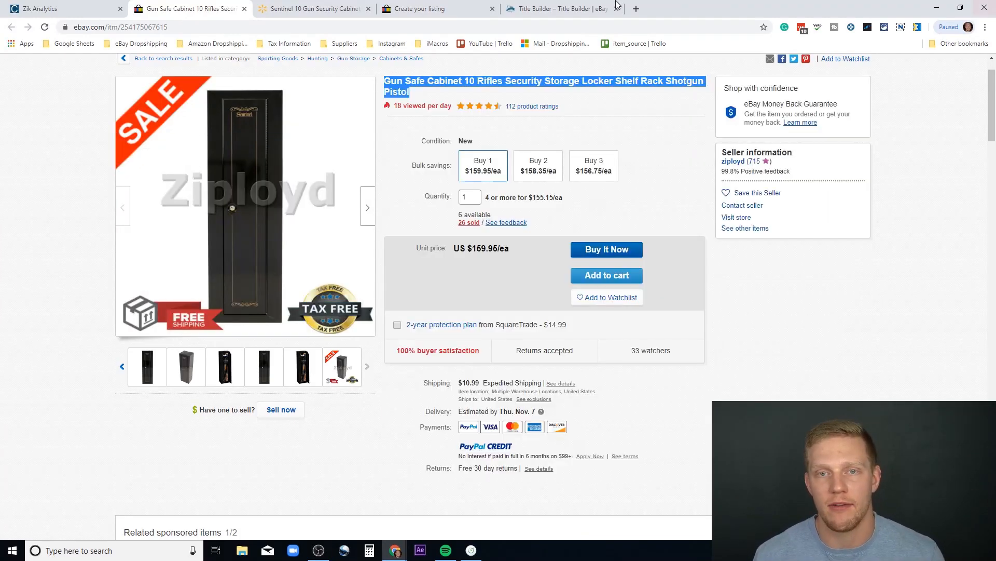
- Open canva.com in a new browser tab
{"action": "left_click", "coordinate": [637, 9]}
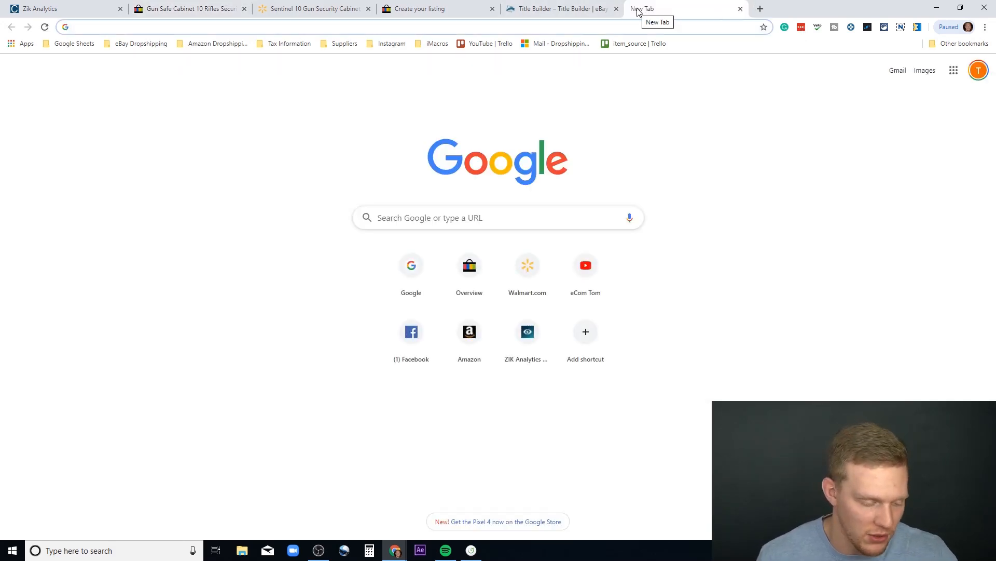
{"action": "type", "text": "canva"}
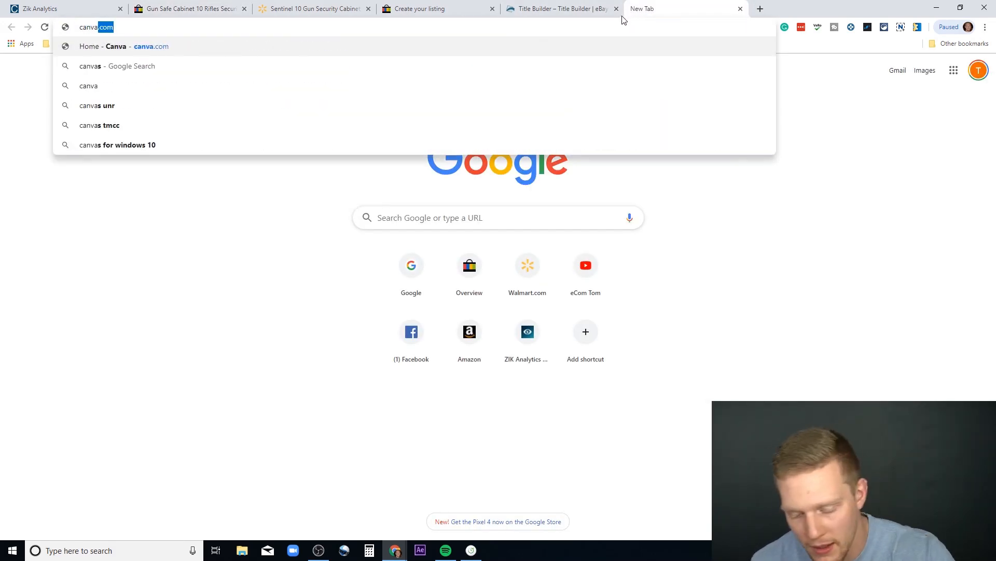
{"action": "key", "text": "Return"}
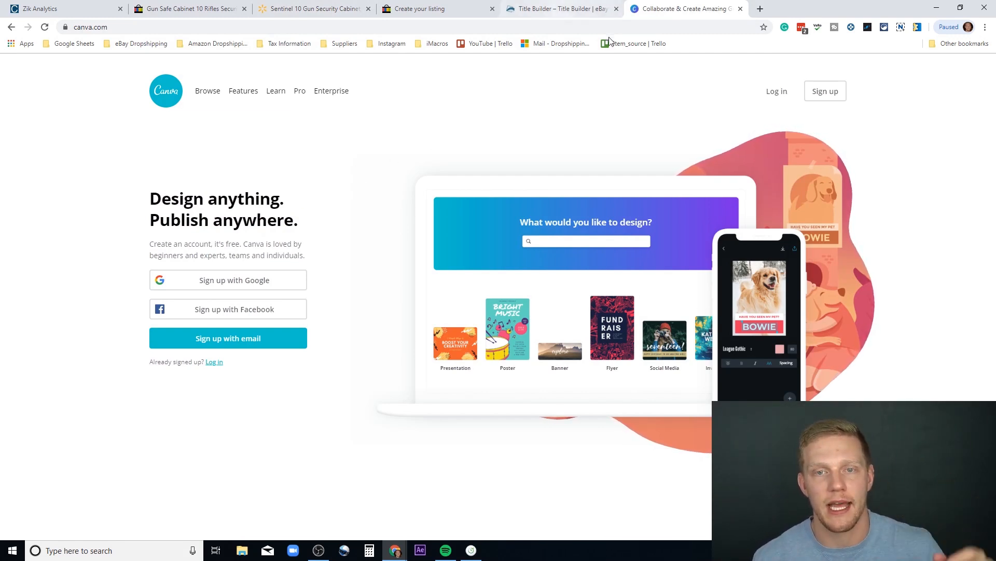
- Search Google for "free shipping"
{"action": "left_click", "coordinate": [629, 25]}
{"action": "type", "text": "fre"}
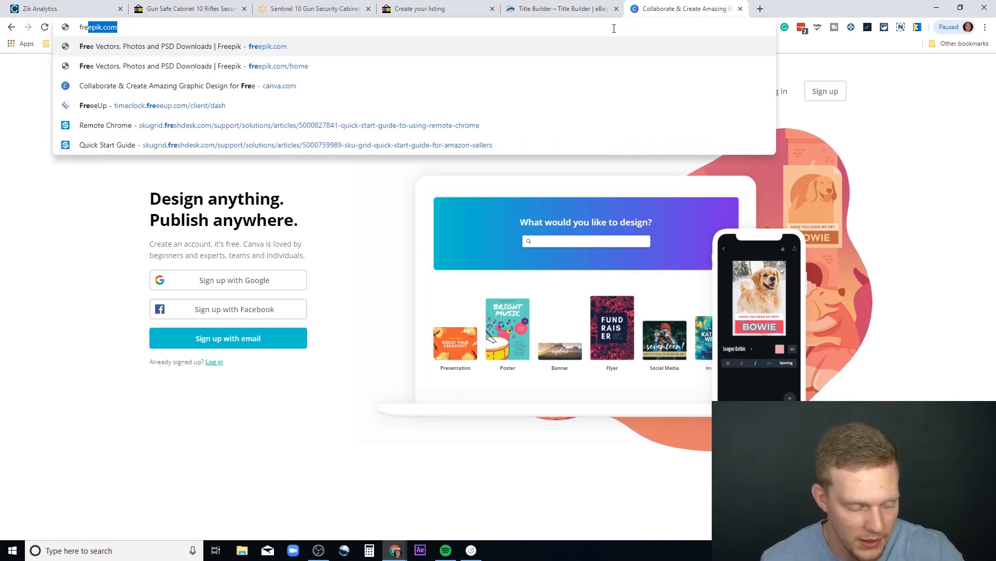
{"action": "type", "text": "e shipp"}
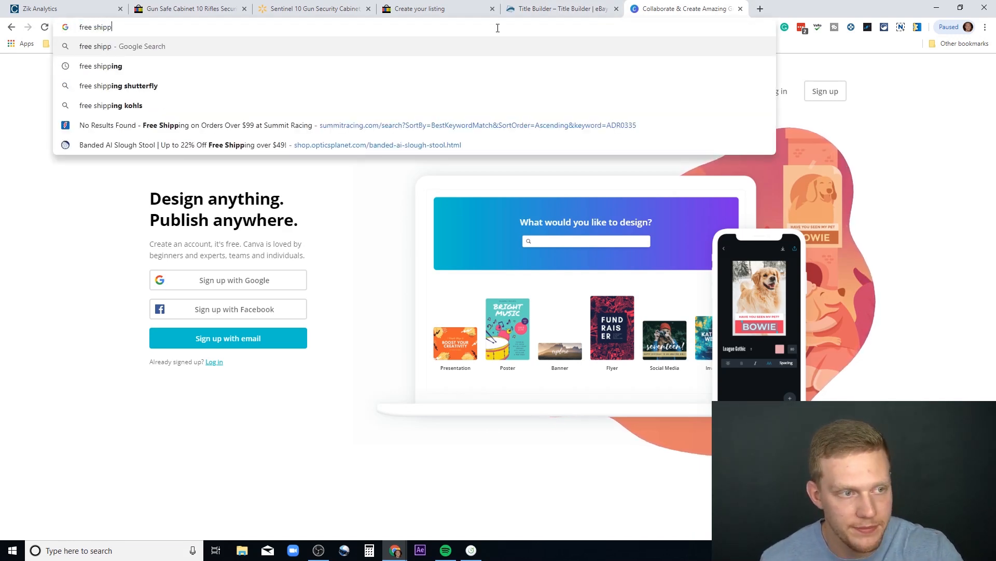
{"action": "left_click", "coordinate": [144, 68]}
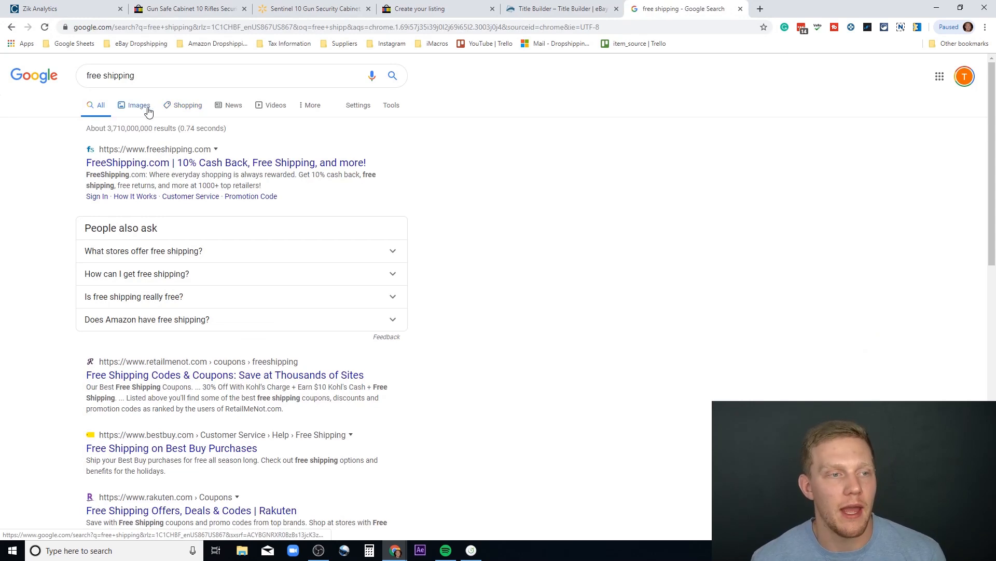
- Browse the "free shipping" image results, preview the box graphic with the red arrow, and close the search tab
{"action": "left_click", "coordinate": [139, 106]}
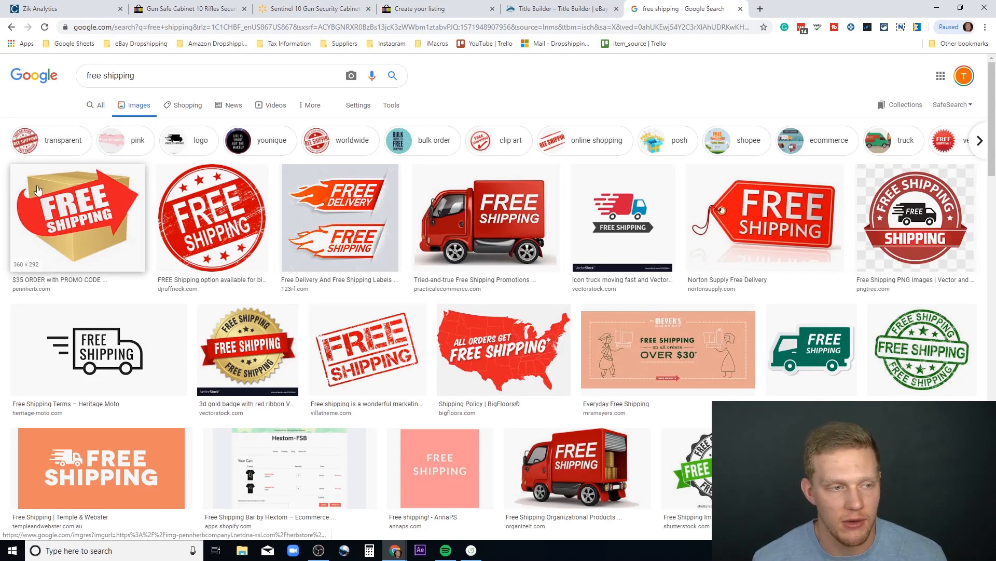
{"action": "left_click", "coordinate": [67, 212]}
{"action": "right_click", "coordinate": [738, 117]}
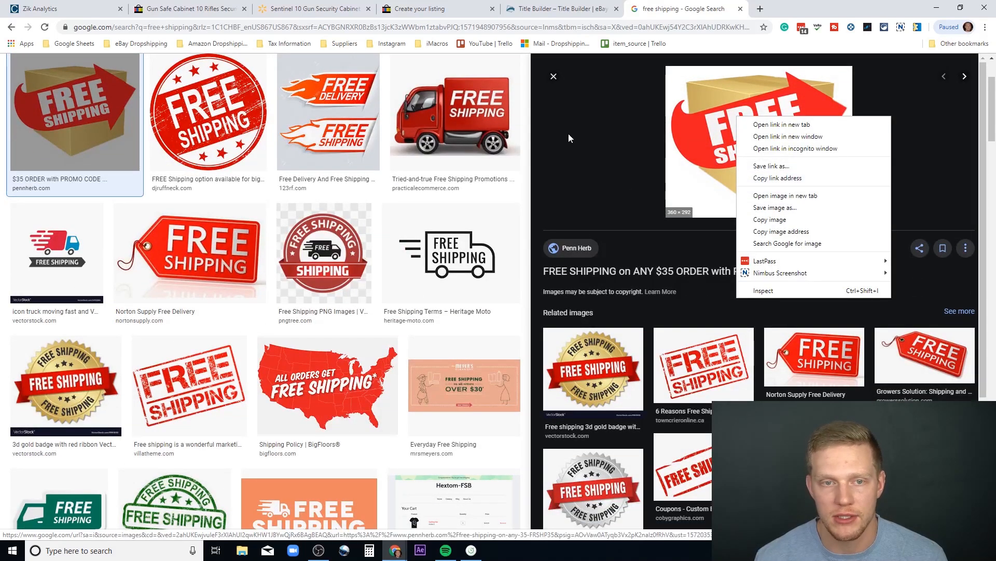
{"action": "left_click", "coordinate": [554, 78]}
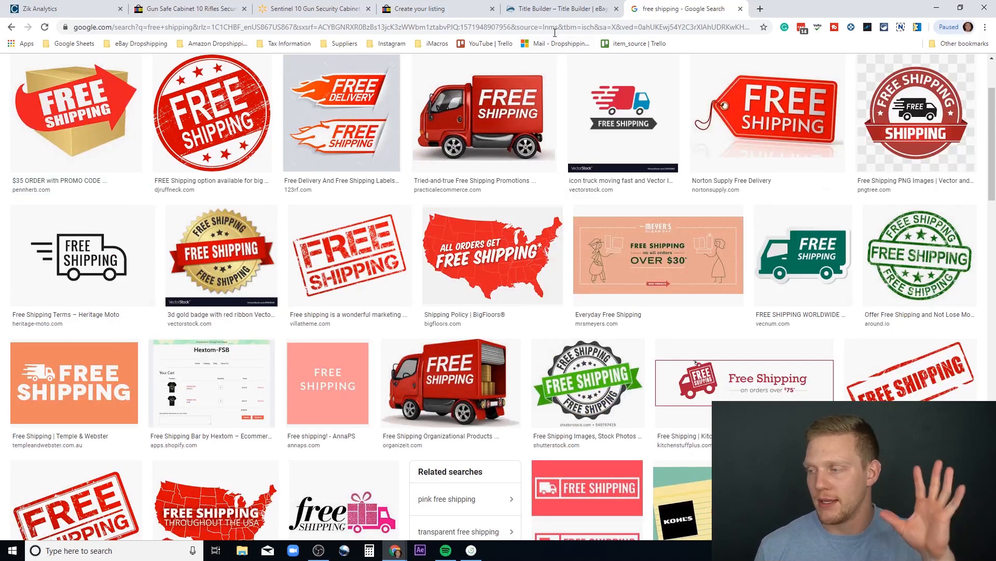
{"action": "left_click", "coordinate": [741, 8]}
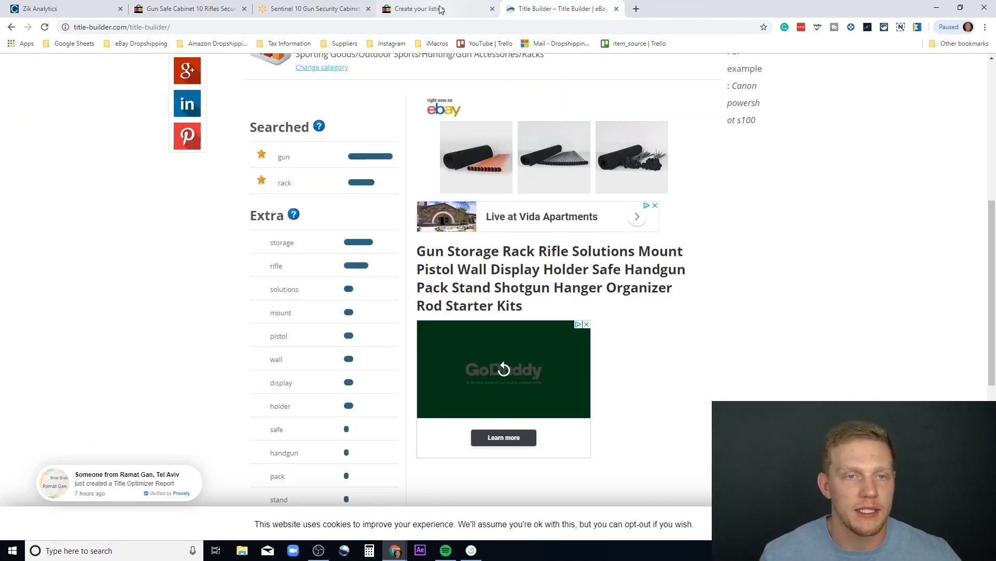
- Upload all five cabinet photos from the desktop's Ebay Image folder to the eBay listing draft
{"action": "left_click", "coordinate": [418, 10]}
{"action": "left_click", "coordinate": [409, 283]}
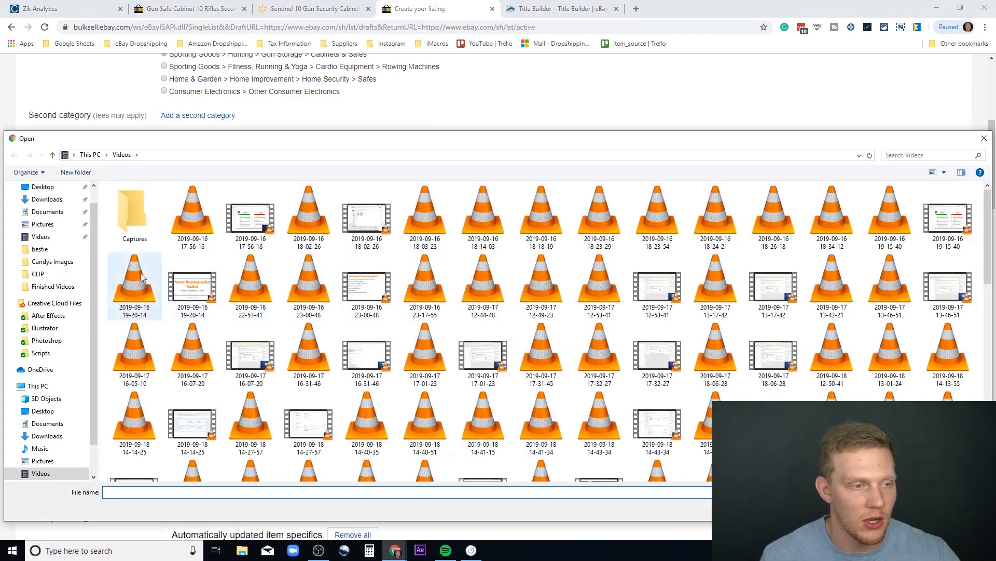
{"action": "left_click", "coordinate": [48, 191]}
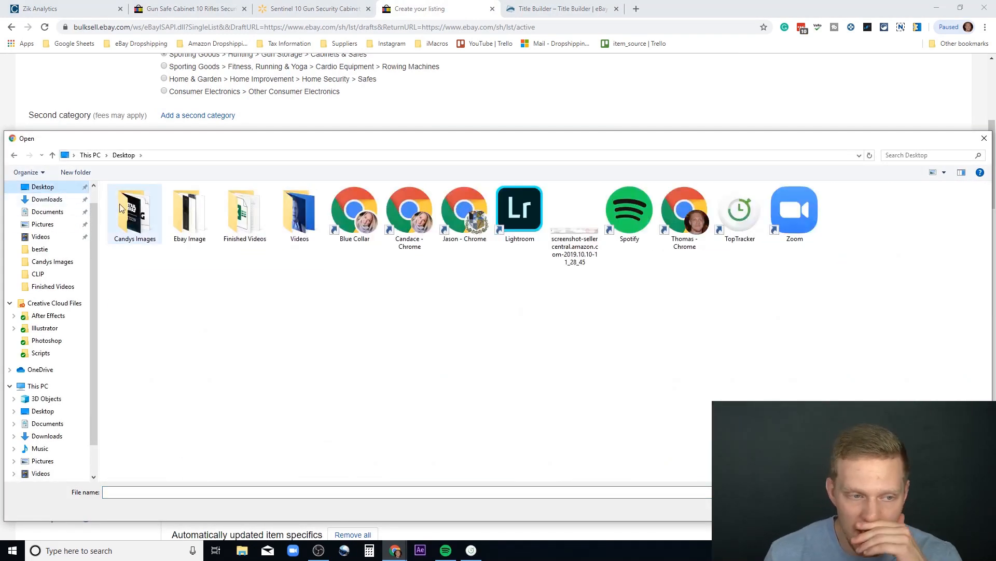
{"action": "double_click", "coordinate": [183, 215]}
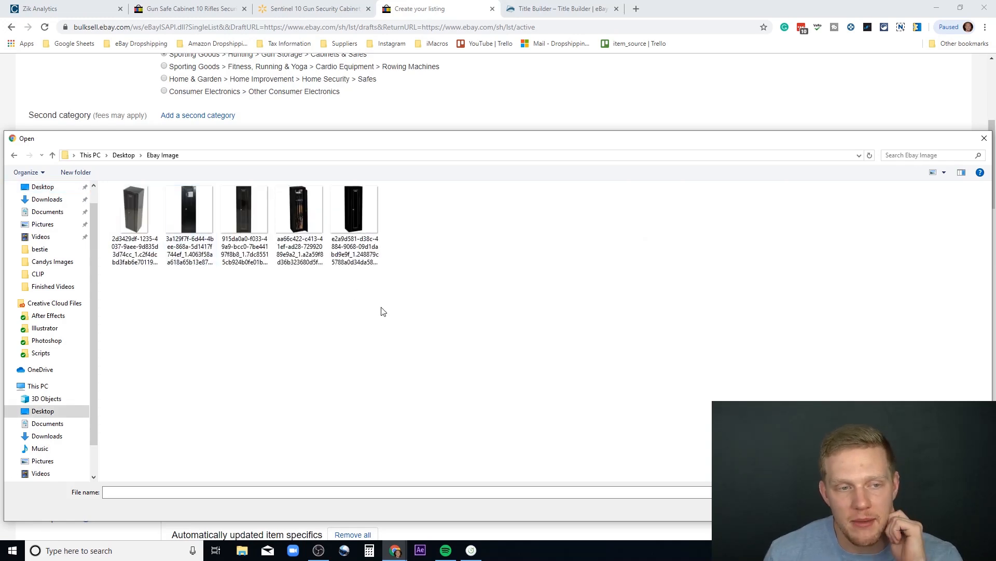
{"action": "left_click_drag", "start_coordinate": [380, 295], "coordinate": [118, 208]}
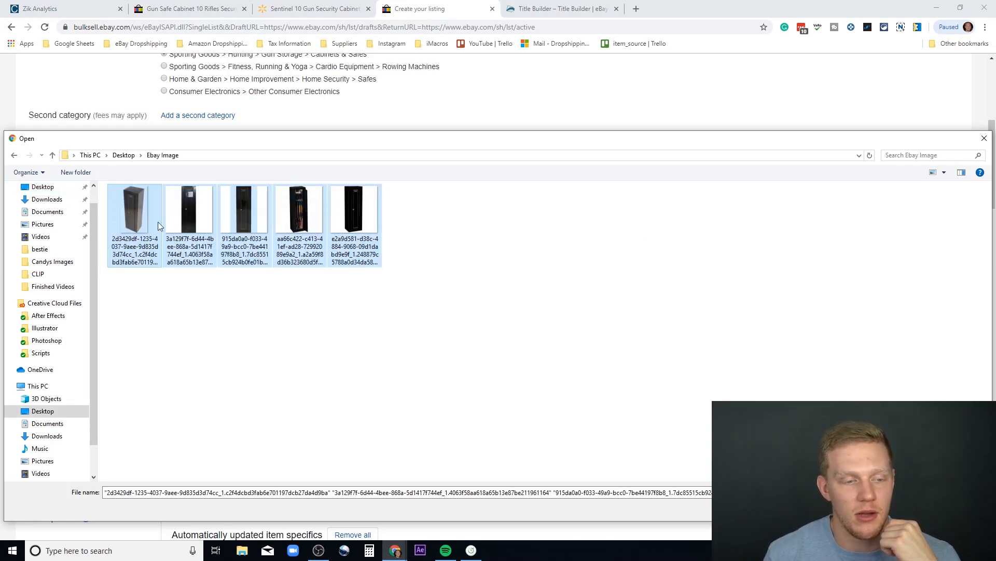
{"action": "key", "text": "Return"}
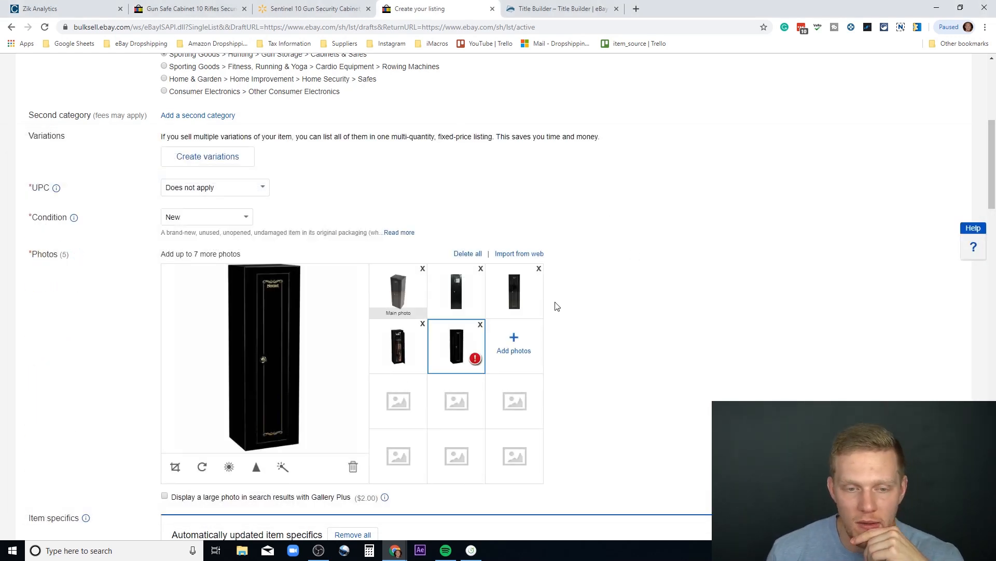
- Make the straight front-view cabinet photo the listing's main photo
{"action": "mouse_move", "coordinate": [476, 364]}
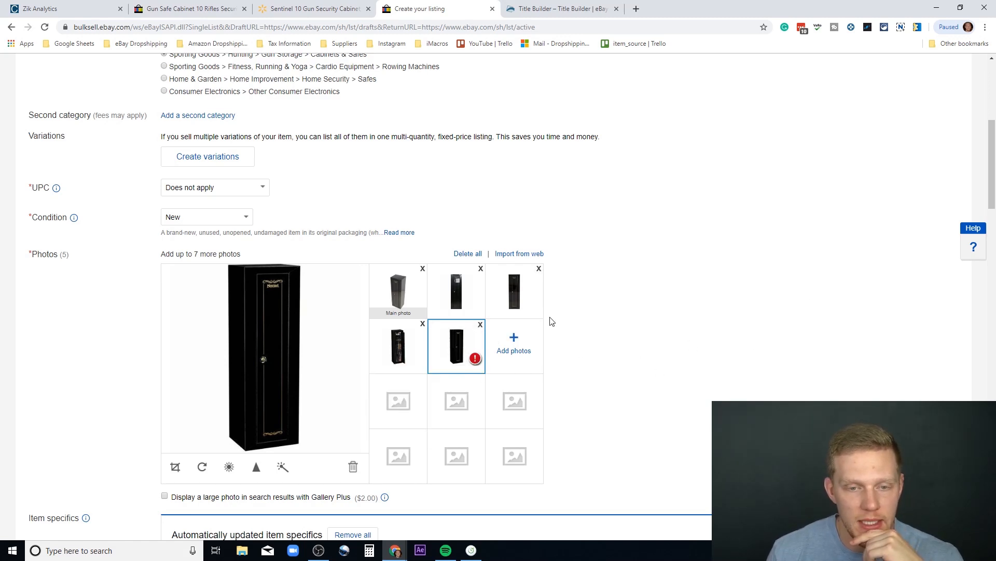
{"action": "left_click_drag", "start_coordinate": [522, 298], "coordinate": [408, 297]}
{"action": "left_click", "coordinate": [408, 296]}
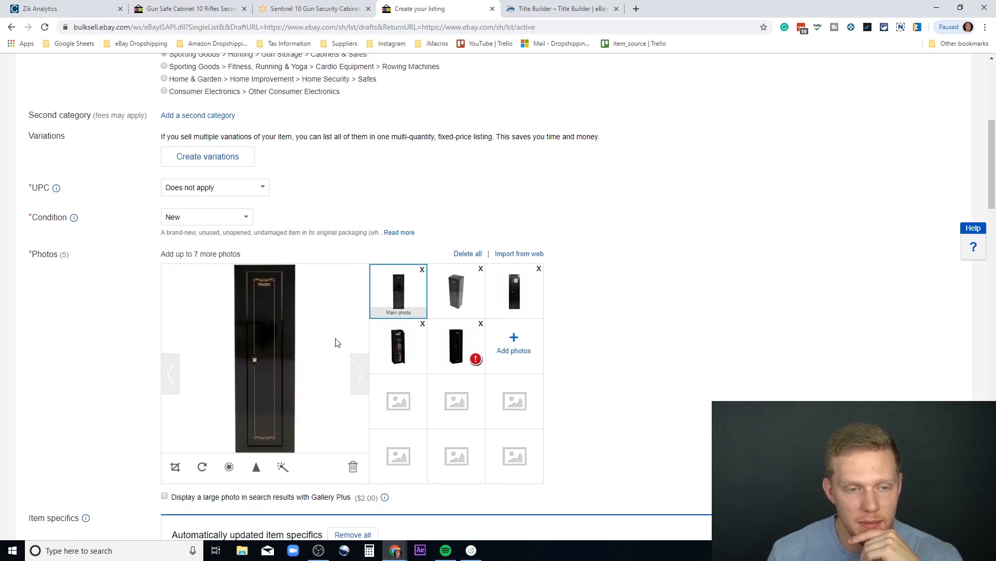
- Check the quality issue flagged on the angled closed-door cabinet photo, and remove that photo from the listing
{"action": "left_click", "coordinate": [456, 345]}
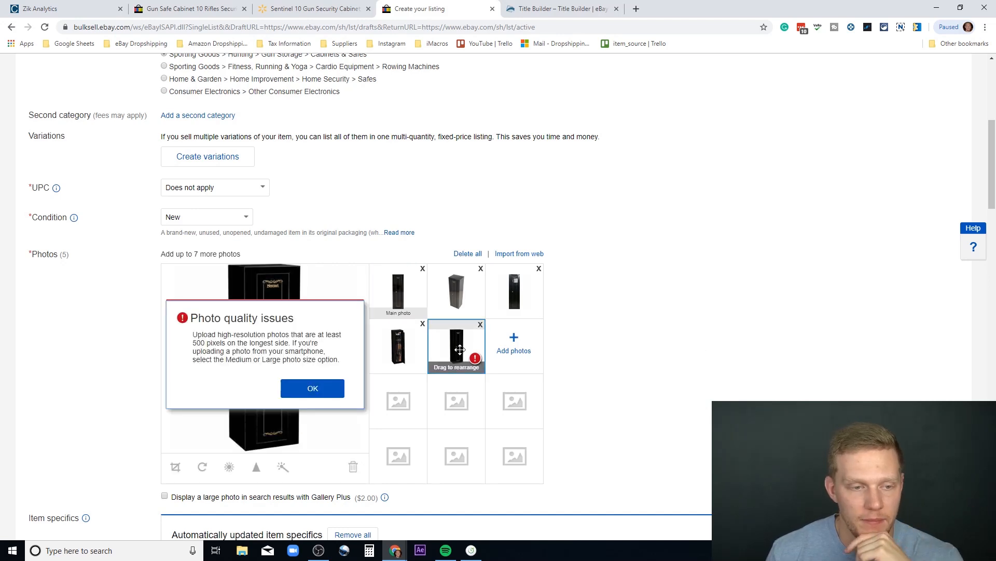
{"action": "left_click", "coordinate": [313, 393]}
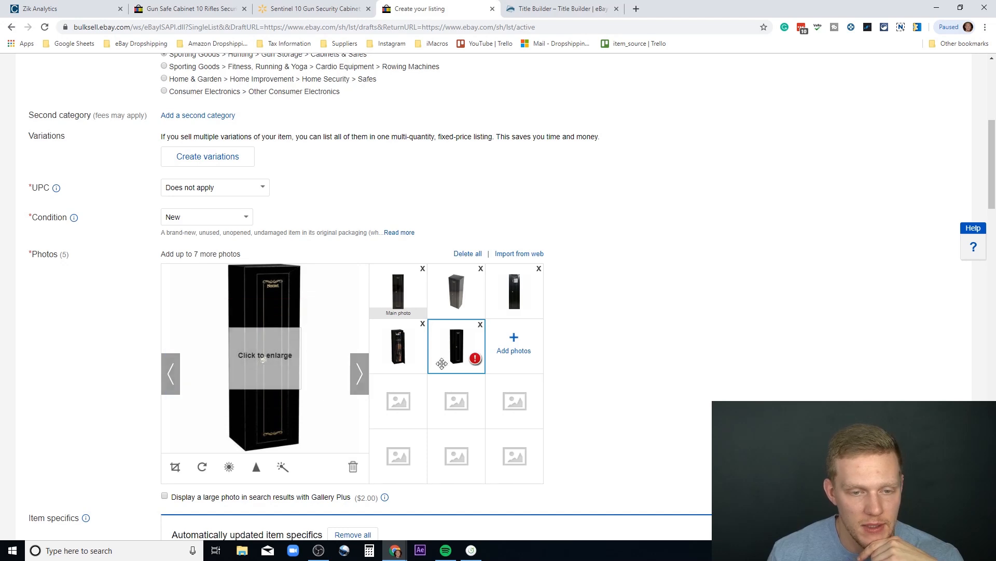
{"action": "left_click", "coordinate": [480, 326]}
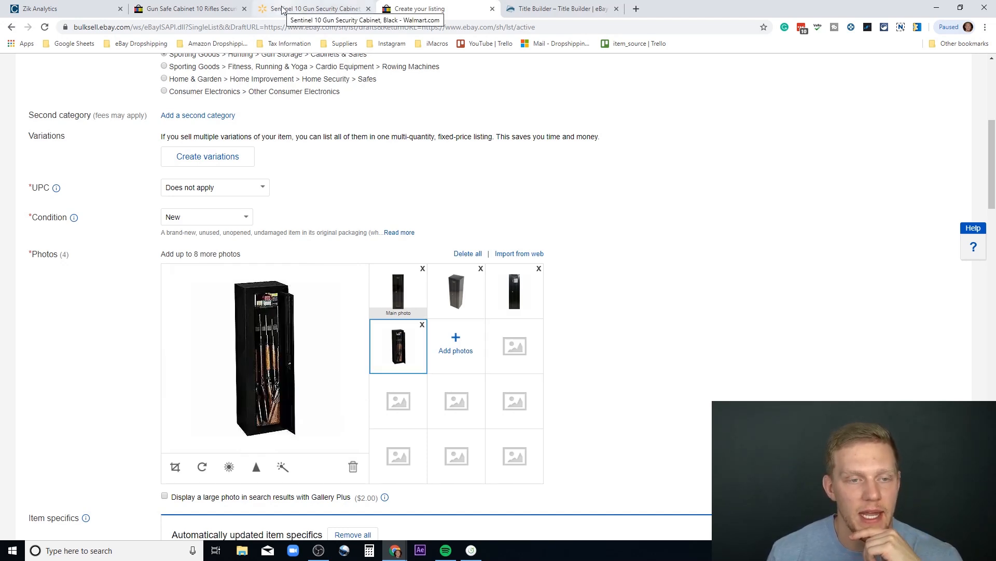
- On the Walmart product page, open the angled closed-door cabinet photo as a standalone image in its own tab
{"action": "left_click", "coordinate": [213, 5]}
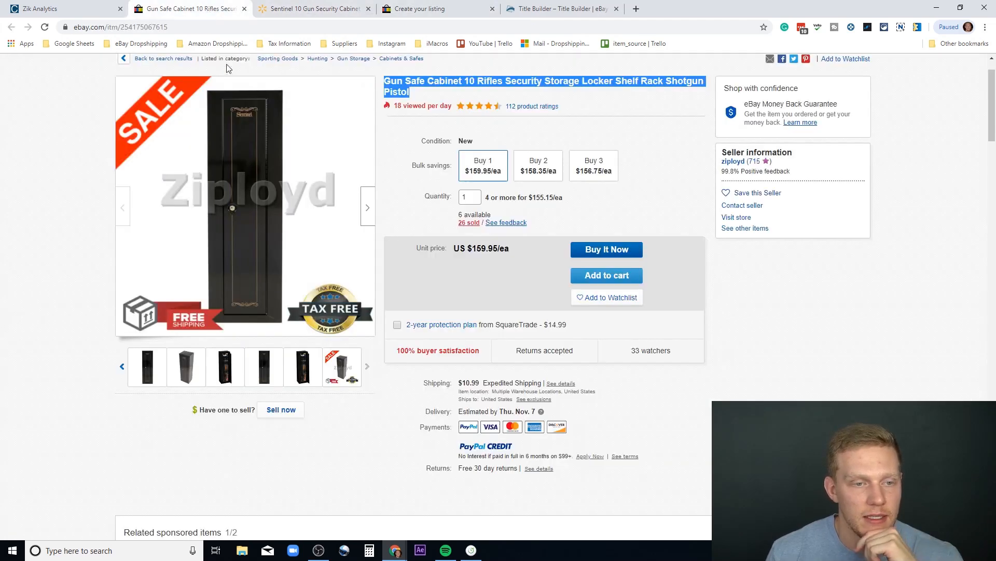
{"action": "left_click", "coordinate": [300, 10]}
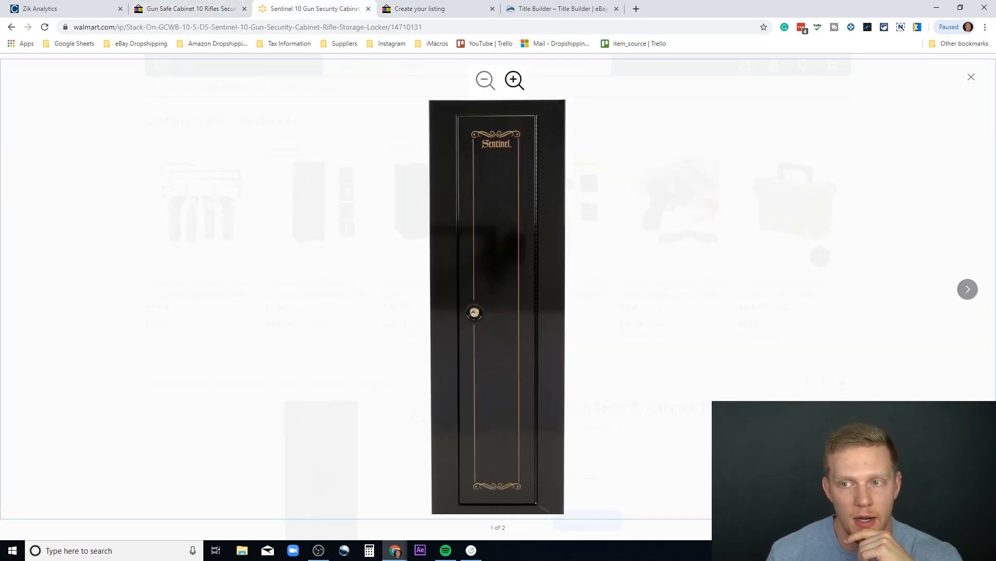
{"action": "left_click", "coordinate": [976, 83]}
{"action": "scroll", "coordinate": [280, 363], "scroll_direction": "down", "scroll_amount": 5}
{"action": "left_click", "coordinate": [246, 320]}
{"action": "scroll", "coordinate": [276, 334], "scroll_direction": "up", "scroll_amount": 3}
{"action": "scroll", "coordinate": [312, 281], "scroll_direction": "down", "scroll_amount": 1}
{"action": "right_click", "coordinate": [329, 268]}
{"action": "left_click", "coordinate": [338, 278]}
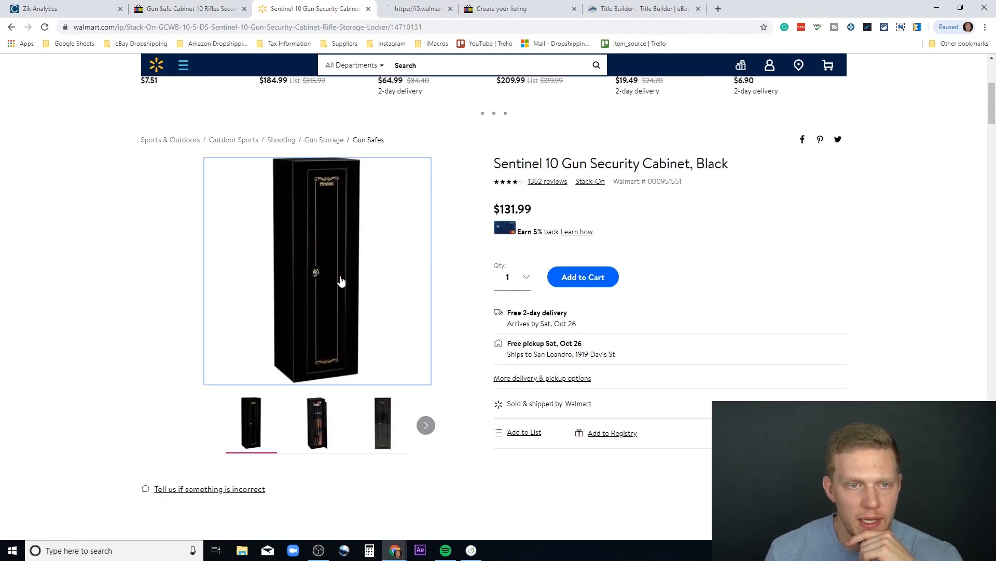
{"action": "left_click", "coordinate": [456, 7]}
- Save the angled cabinet image as a JPEG named redo in the Ebay Image folder
{"action": "scroll", "coordinate": [499, 280], "scroll_direction": "up", "scroll_amount": 3}
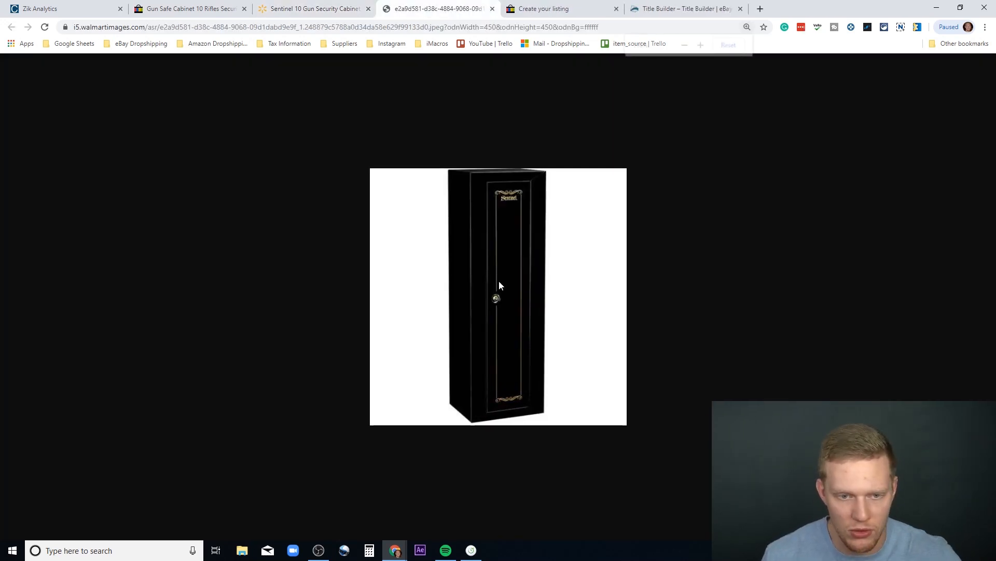
{"action": "right_click", "coordinate": [503, 282]}
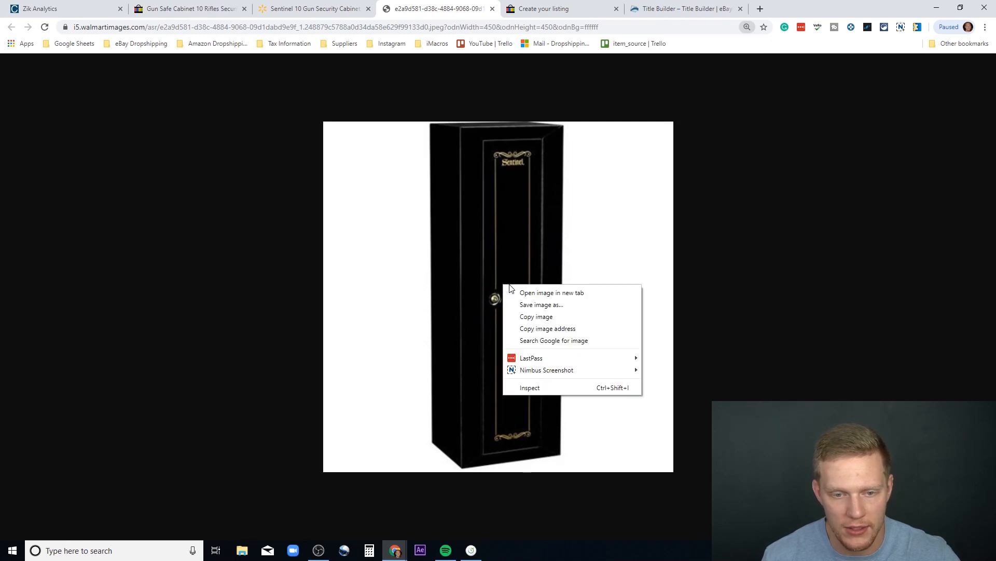
{"action": "left_click", "coordinate": [525, 303]}
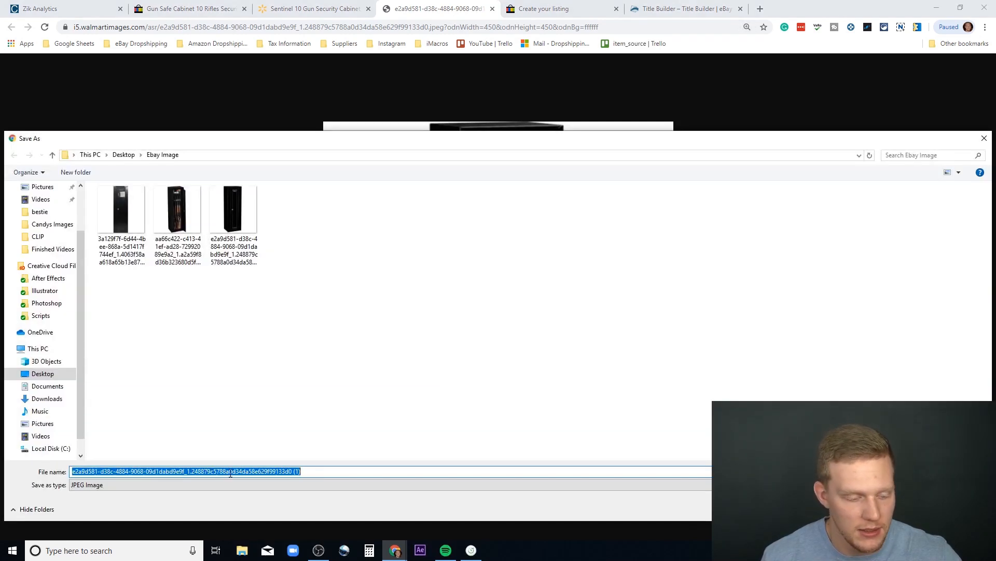
{"action": "type", "text": "redo"}
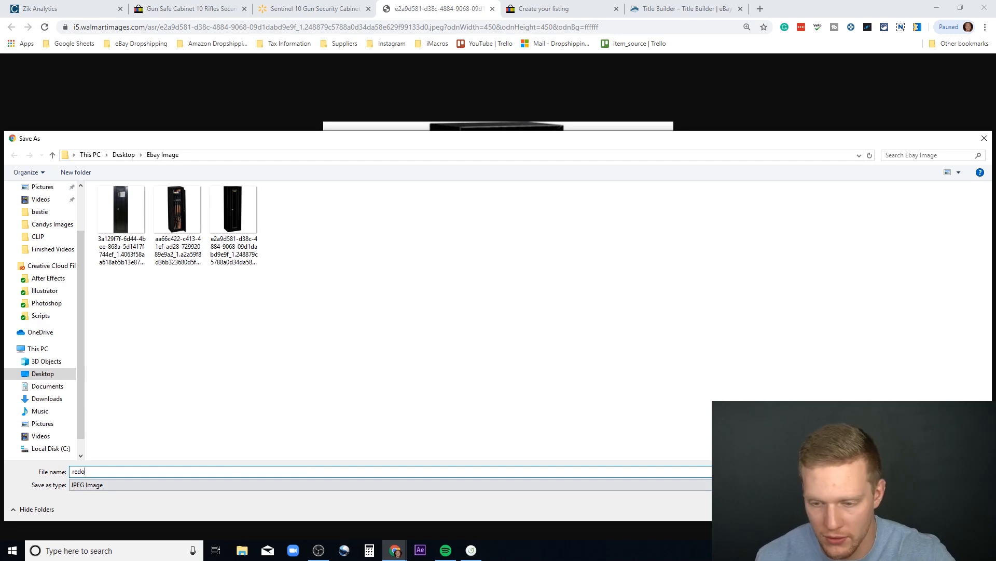
{"action": "key", "text": "Return"}
- Add the redo image from the Ebay Image folder to the eBay listing's photos
{"action": "left_click", "coordinate": [205, 9]}
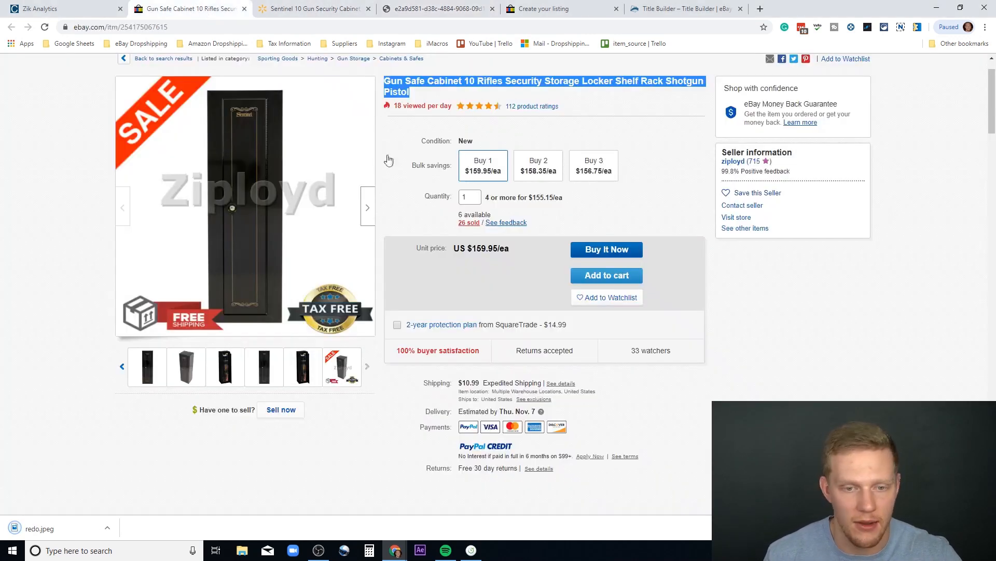
{"action": "left_click", "coordinate": [312, 6]}
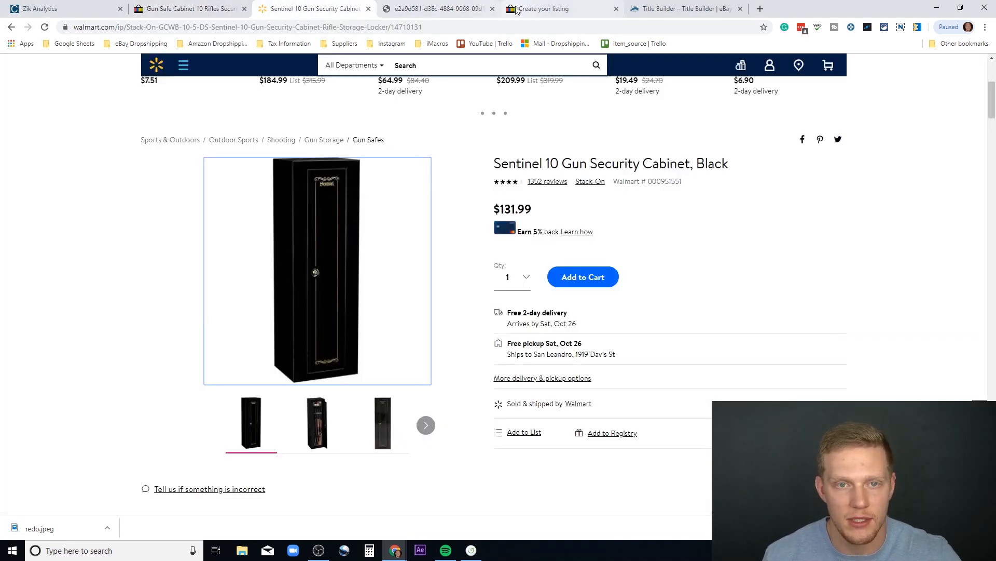
{"action": "left_click", "coordinate": [540, 8]}
{"action": "left_click", "coordinate": [455, 344]}
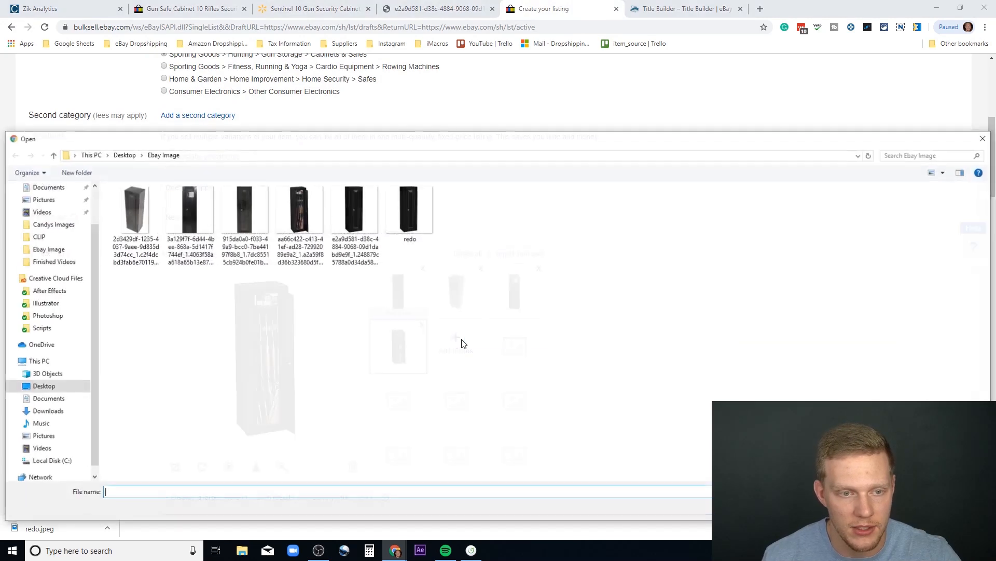
{"action": "left_click", "coordinate": [409, 210]}
{"action": "double_click", "coordinate": [409, 210]}
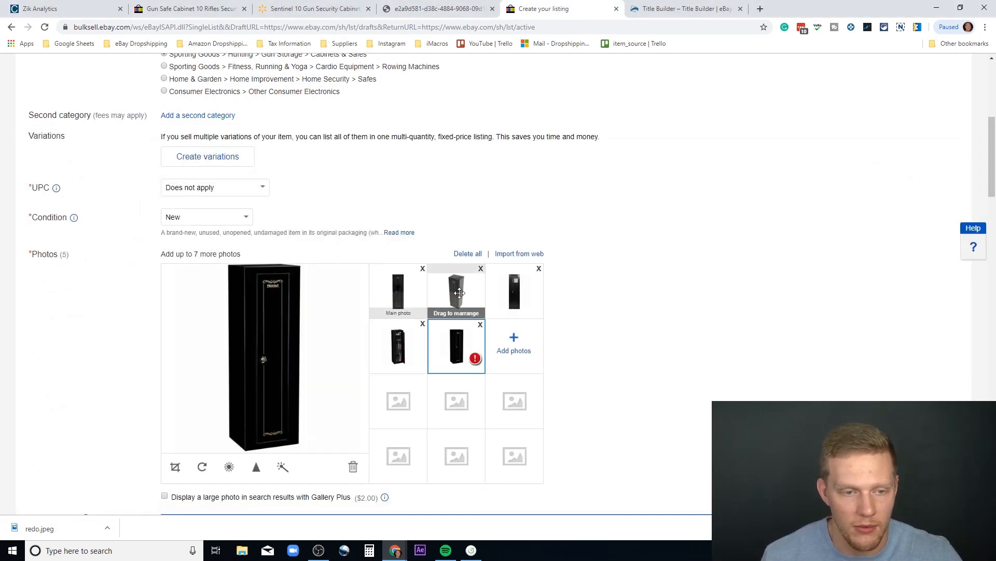
- Read the quality issue flagged on the newly added photo, and return to the Walmart product page
{"action": "left_click", "coordinate": [475, 358]}
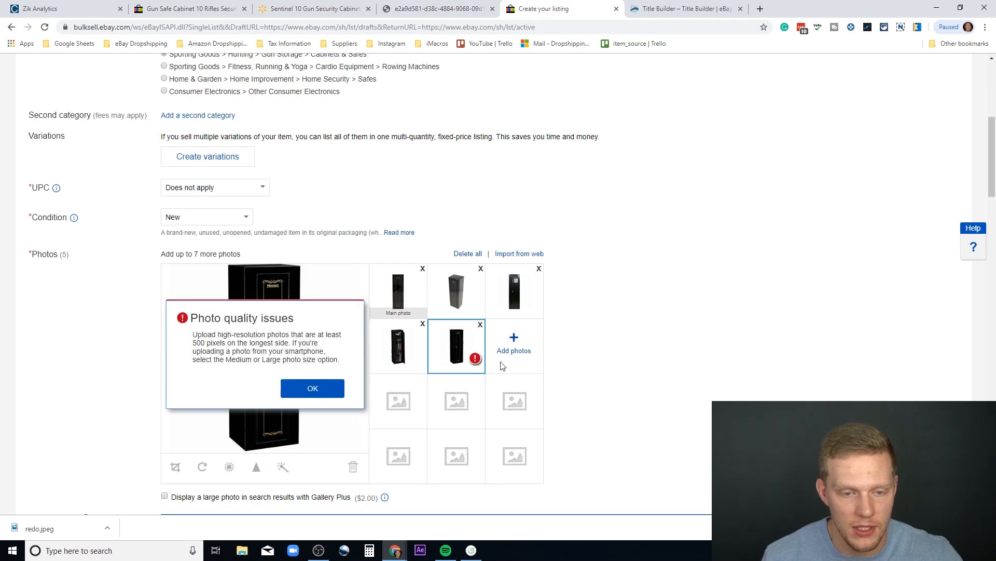
{"action": "left_click", "coordinate": [313, 388]}
{"action": "left_click", "coordinate": [312, 8]}
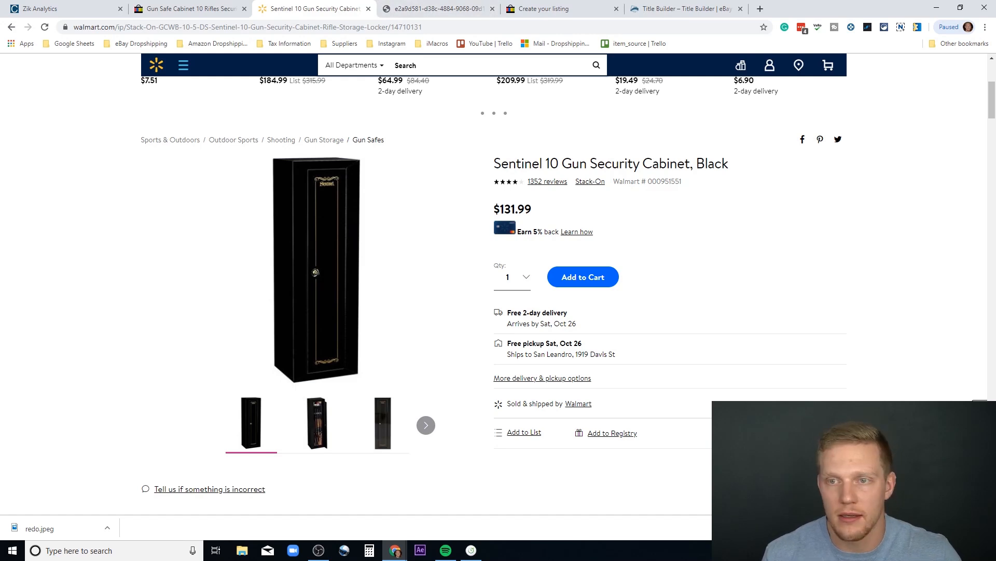
{"action": "left_click", "coordinate": [901, 28]}
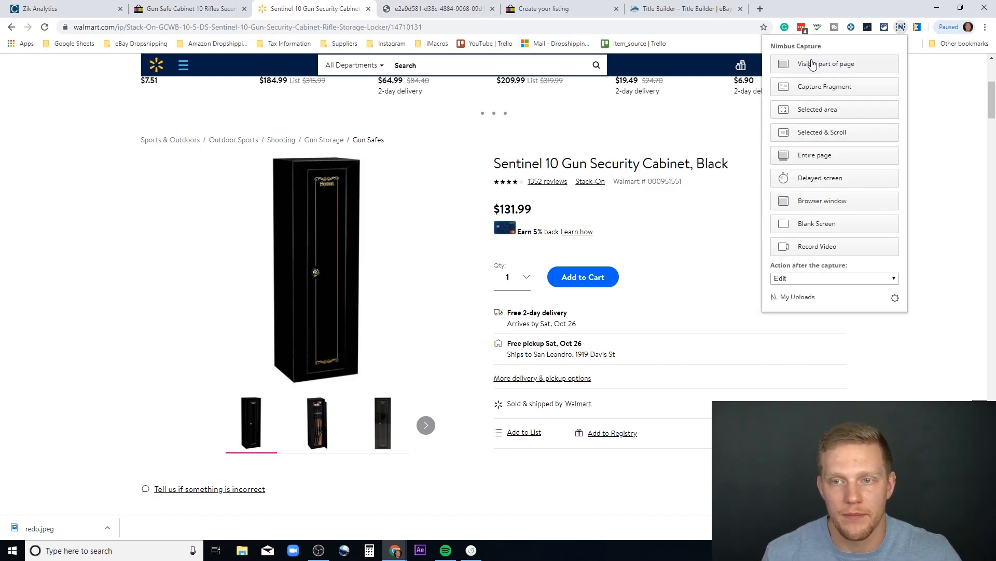
{"action": "left_click", "coordinate": [818, 110]}
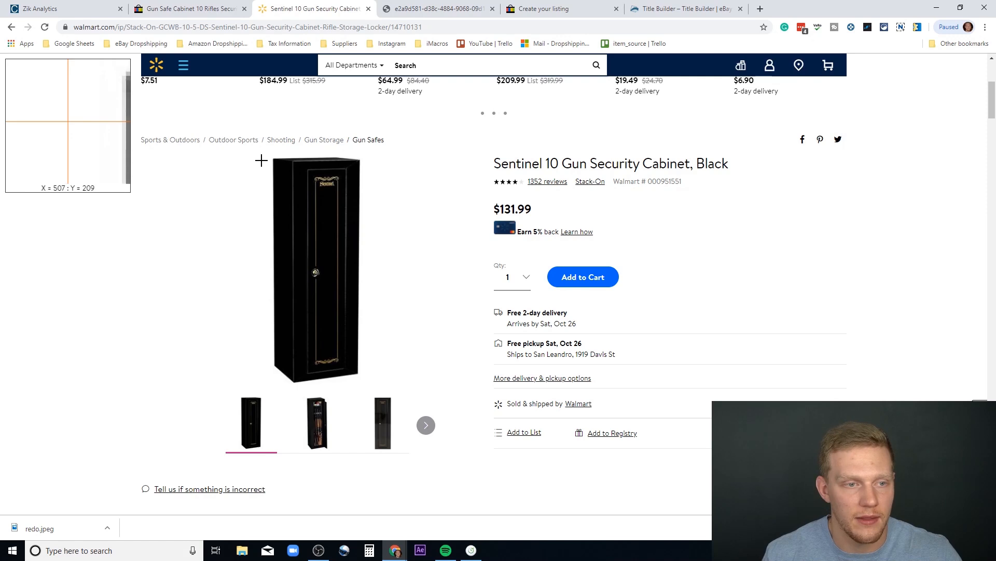
{"action": "left_click_drag", "start_coordinate": [261, 151], "coordinate": [380, 392]}
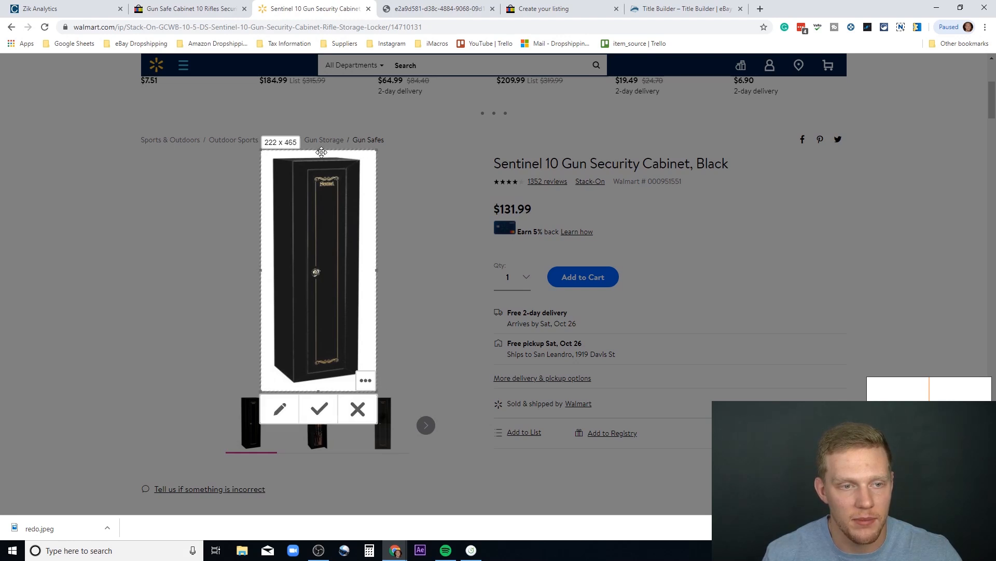
{"action": "left_click_drag", "start_coordinate": [319, 150], "coordinate": [319, 147]}
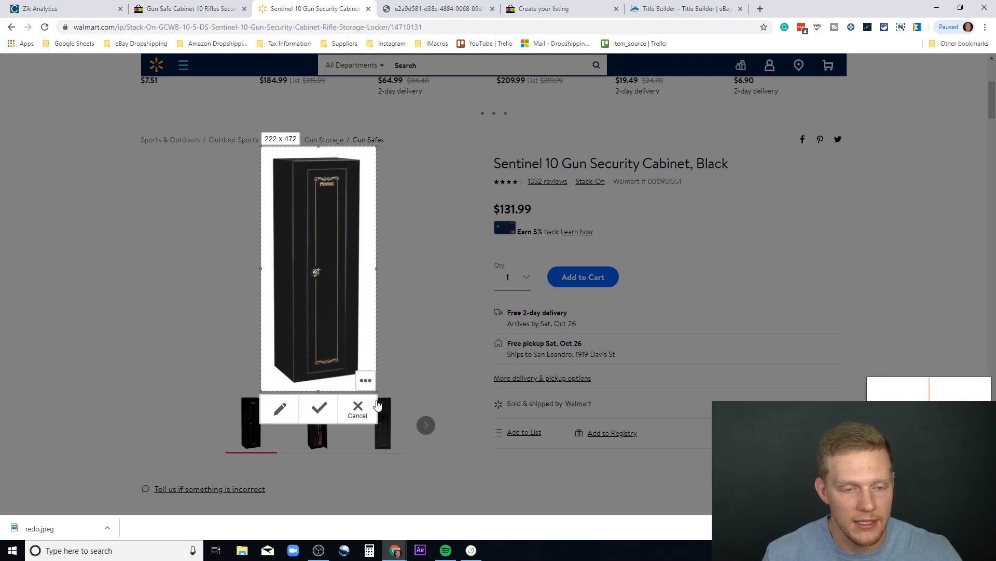
{"action": "left_click", "coordinate": [365, 409]}
- Enlarge the Walmart product page to 200% and frame the angled closed-door cabinet image in a 345 x 573 screenshot area
{"action": "scroll", "coordinate": [342, 316], "scroll_direction": "up", "scroll_amount": 2}
{"action": "scroll", "coordinate": [341, 316], "scroll_direction": "up", "scroll_amount": 1}
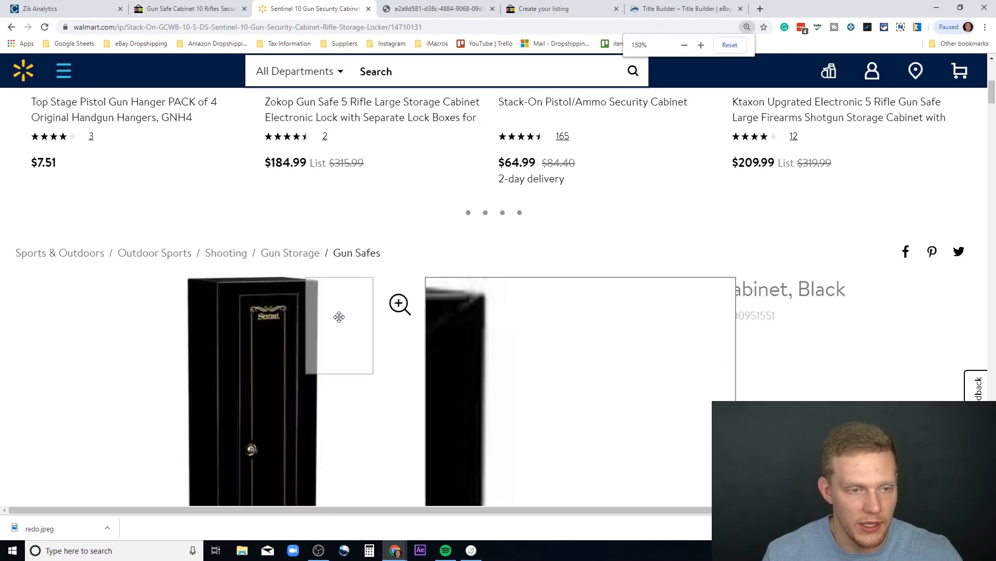
{"action": "scroll", "coordinate": [338, 318], "scroll_direction": "up", "scroll_amount": 2}
{"action": "scroll", "coordinate": [357, 308], "scroll_direction": "down", "scroll_amount": 2}
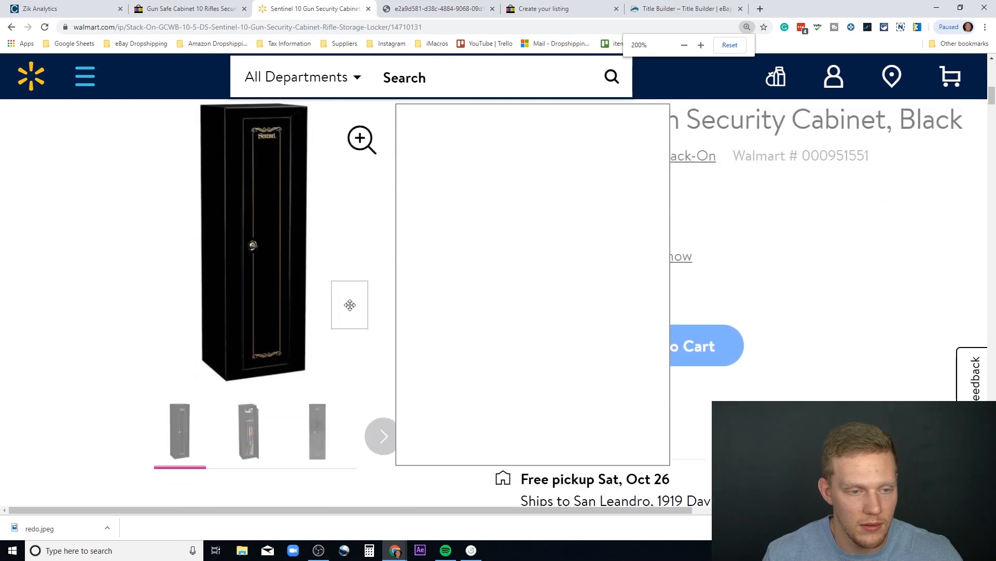
{"action": "scroll", "coordinate": [178, 216], "scroll_direction": "up", "scroll_amount": 1}
{"action": "left_click_drag", "start_coordinate": [255, 170], "coordinate": [264, 188]}
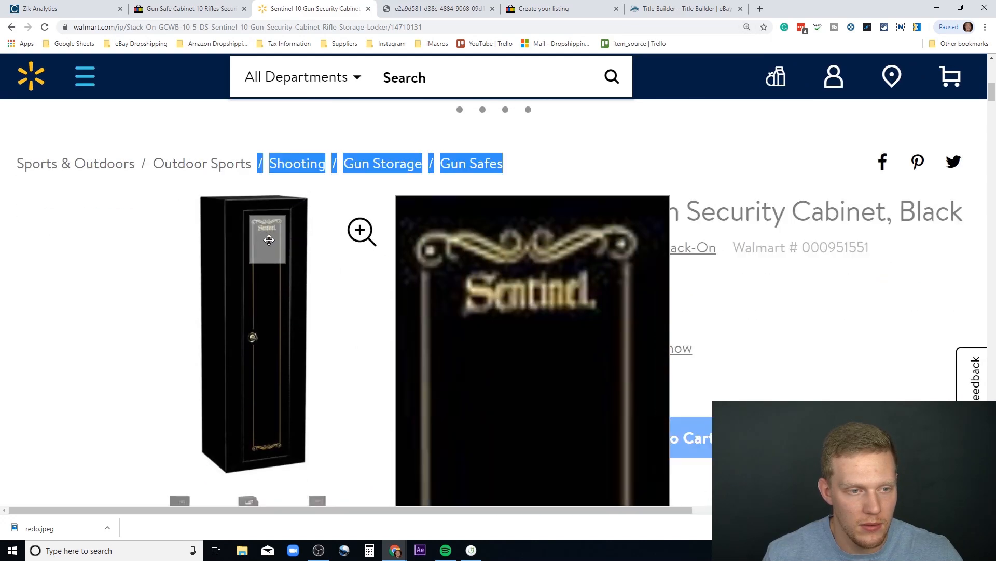
{"action": "left_click", "coordinate": [901, 31]}
{"action": "left_click", "coordinate": [824, 107]}
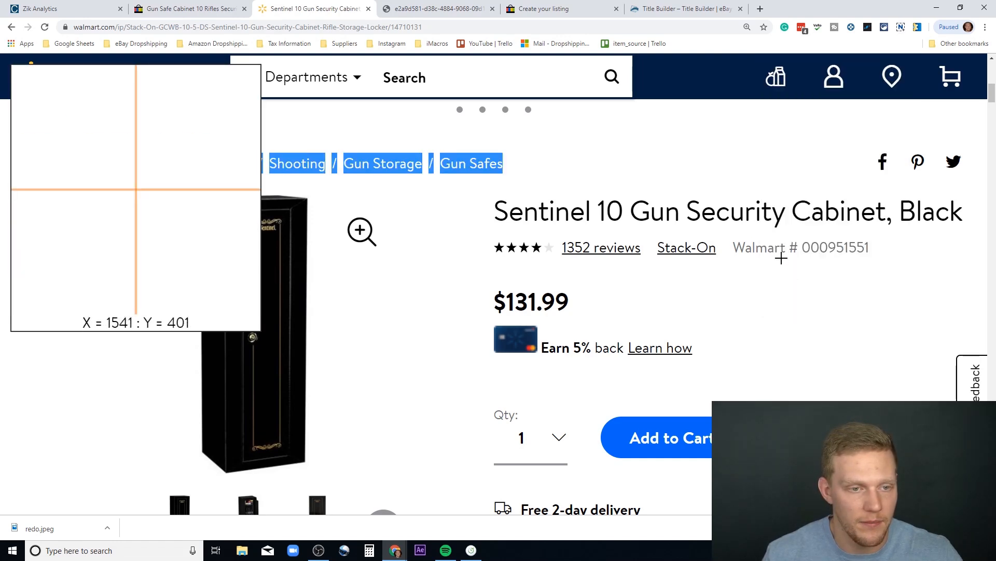
{"action": "mouse_move", "coordinate": [362, 183]}
{"action": "left_mouse_down"}
{"action": "mouse_move", "coordinate": [337, 312]}
{"action": "mouse_move", "coordinate": [172, 326]}
{"action": "mouse_move", "coordinate": [175, 481]}
{"action": "mouse_move", "coordinate": [158, 485]}
{"action": "left_mouse_up"}
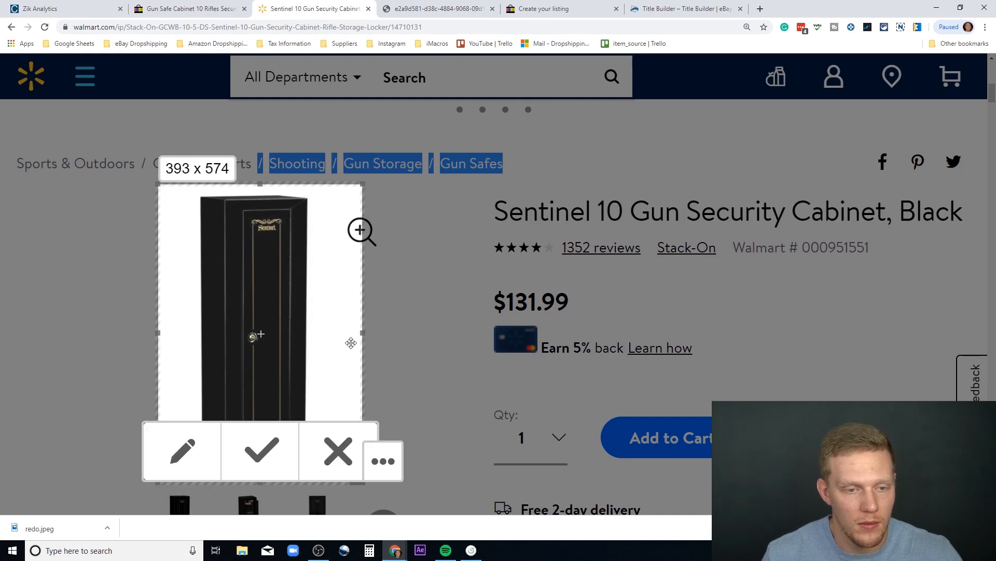
{"action": "left_click_drag", "start_coordinate": [362, 333], "coordinate": [335, 334]}
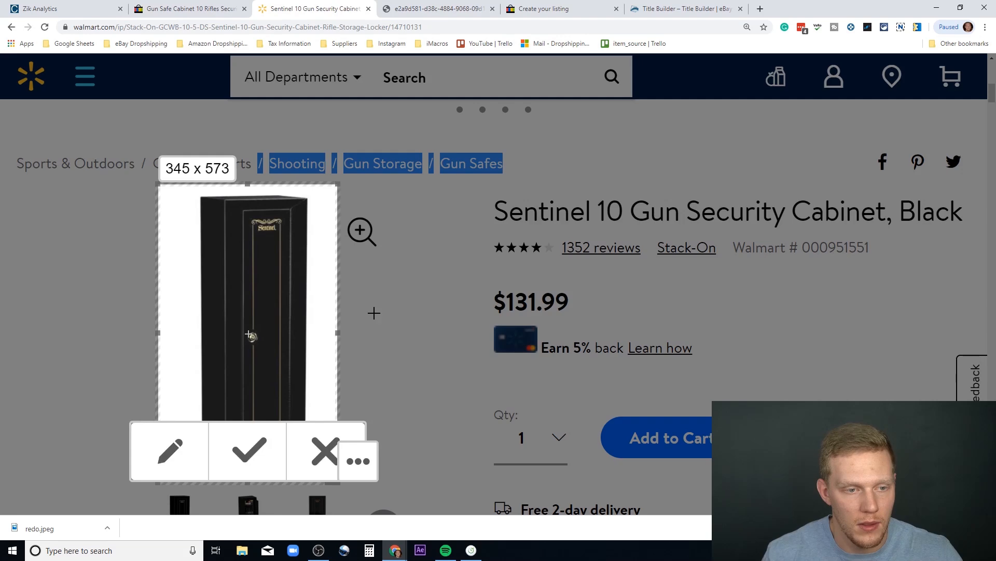
- Save the captured cabinet screenshot as a PNG named redid in the Ebay Image folder on the Desktop
{"action": "left_click", "coordinate": [242, 450]}
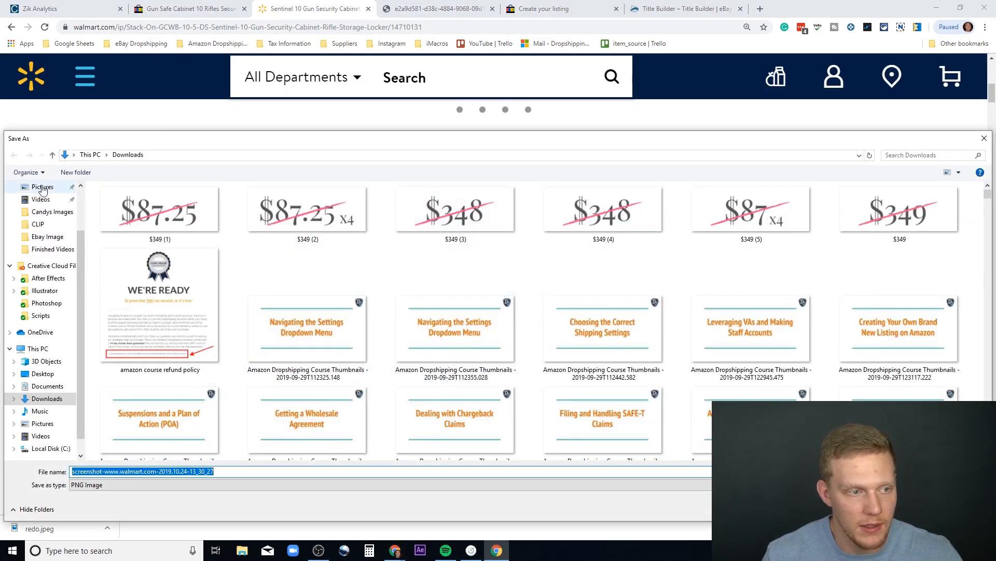
{"action": "scroll", "coordinate": [44, 187], "scroll_direction": "up", "scroll_amount": 2}
{"action": "left_click", "coordinate": [43, 207]}
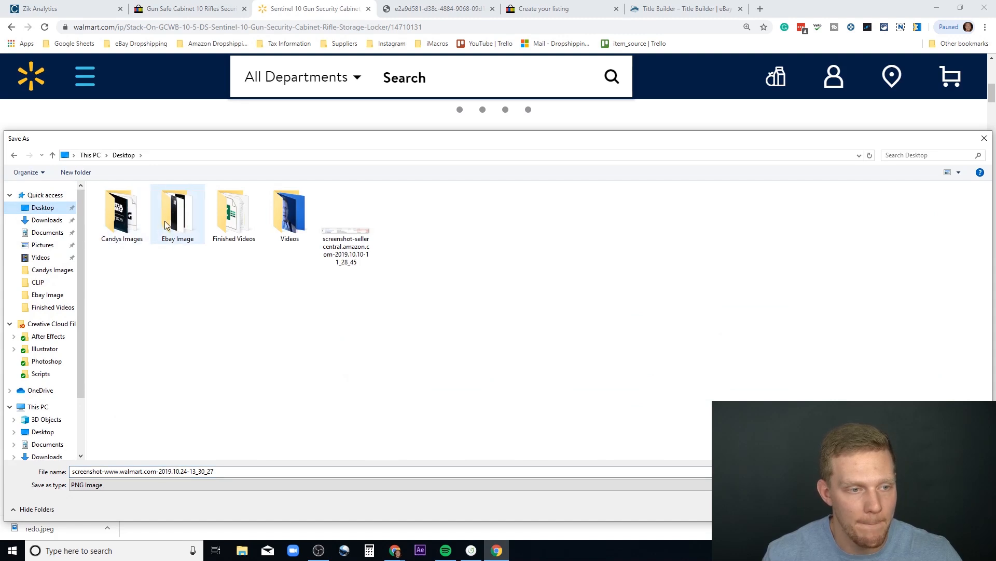
{"action": "double_click", "coordinate": [163, 221]}
{"action": "double_click", "coordinate": [218, 472]}
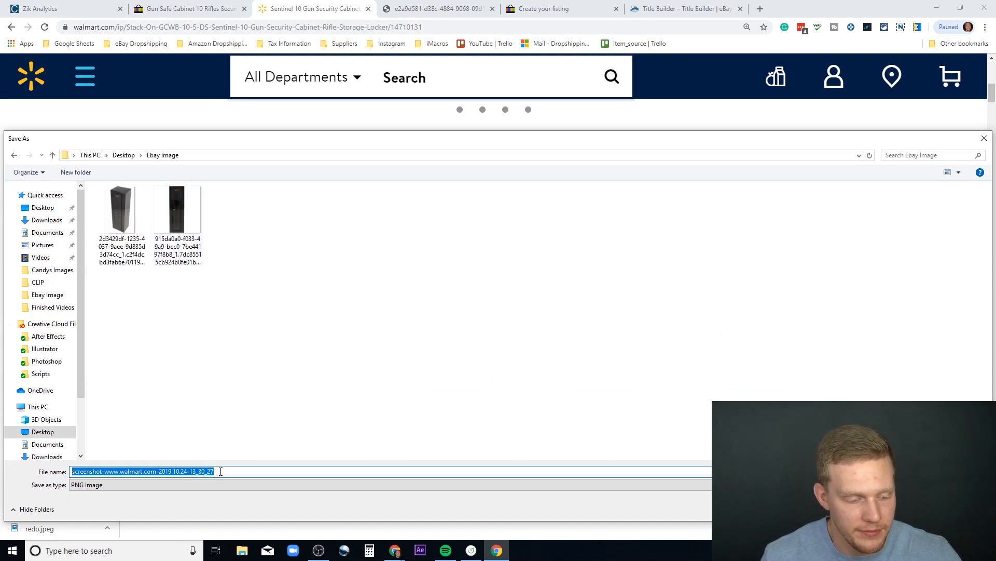
{"action": "type", "text": "redid"}
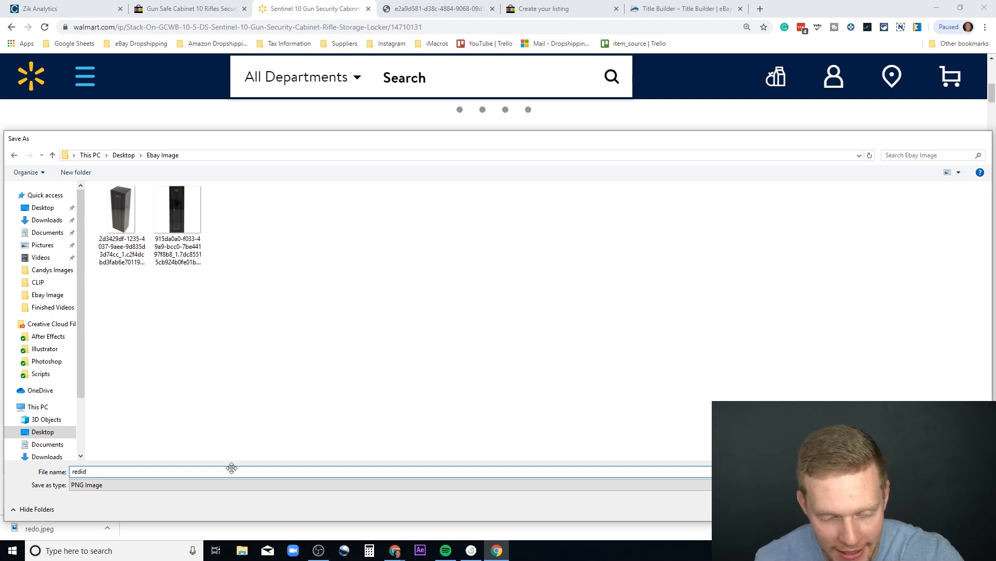
{"action": "key", "text": "Return"}
- On the eBay listing, remove the flagged cabinet photo and add the redid image from the Ebay Image folder
{"action": "left_click", "coordinate": [537, 9]}
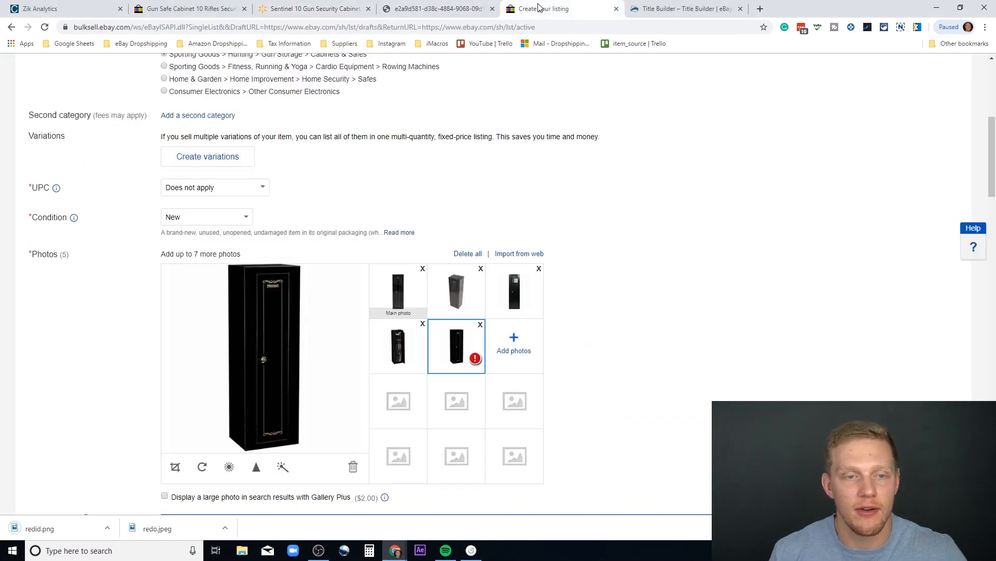
{"action": "left_click", "coordinate": [480, 325]}
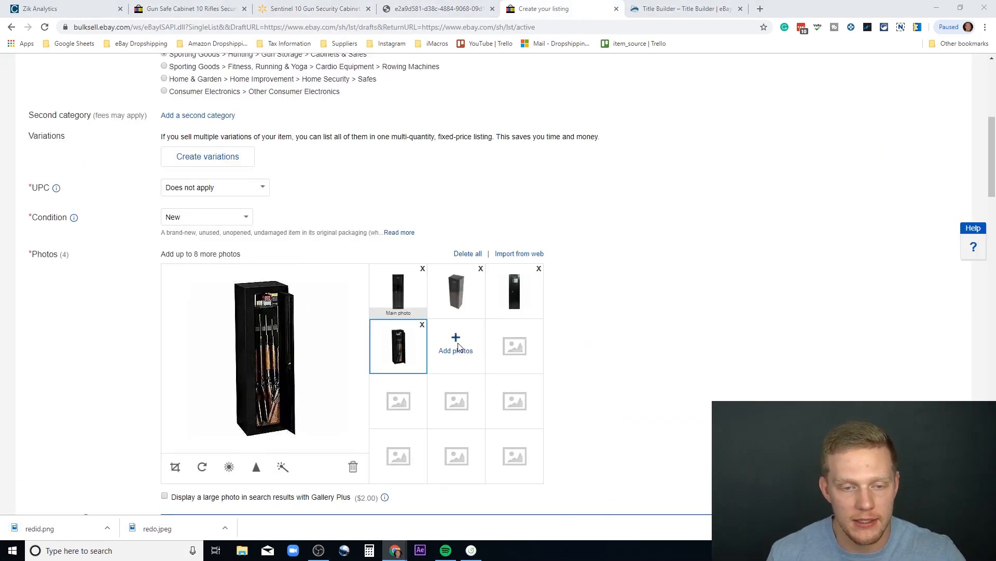
{"action": "left_click", "coordinate": [456, 342]}
{"action": "left_click", "coordinate": [409, 82]}
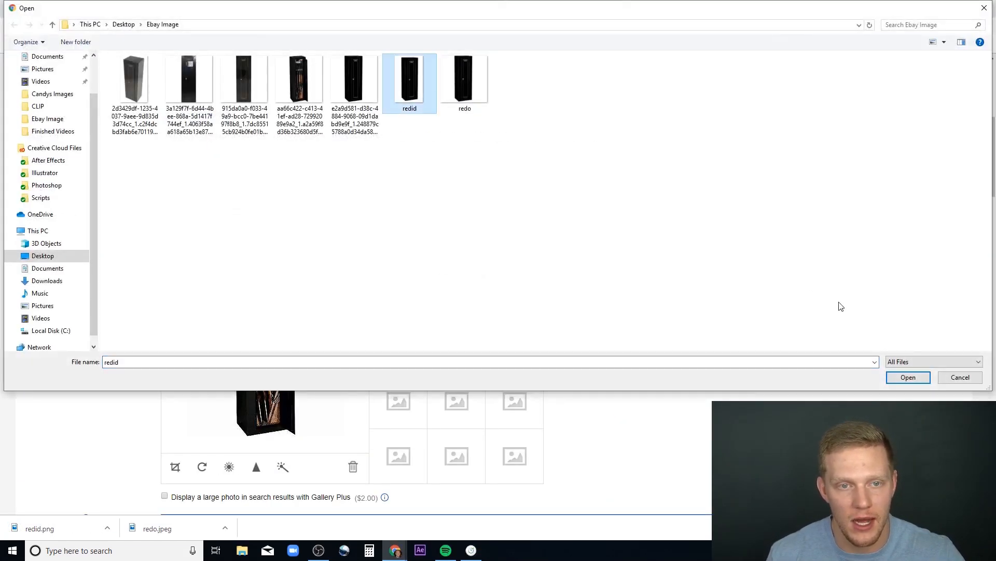
{"action": "left_click", "coordinate": [908, 377]}
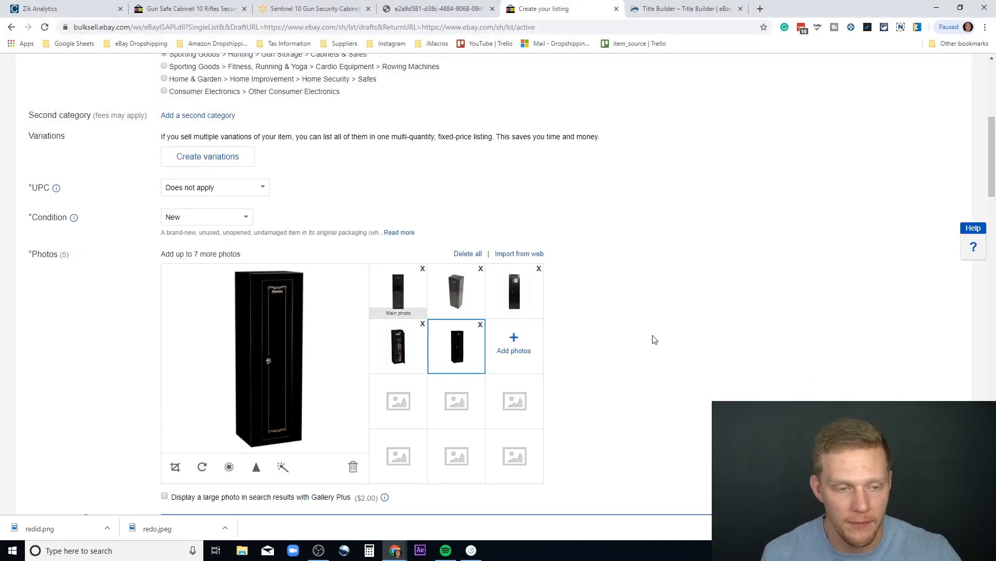
- Review the listing's uploaded photos and its automatic, required and additional item specifics
{"action": "scroll", "coordinate": [657, 344], "scroll_direction": "down", "scroll_amount": 2}
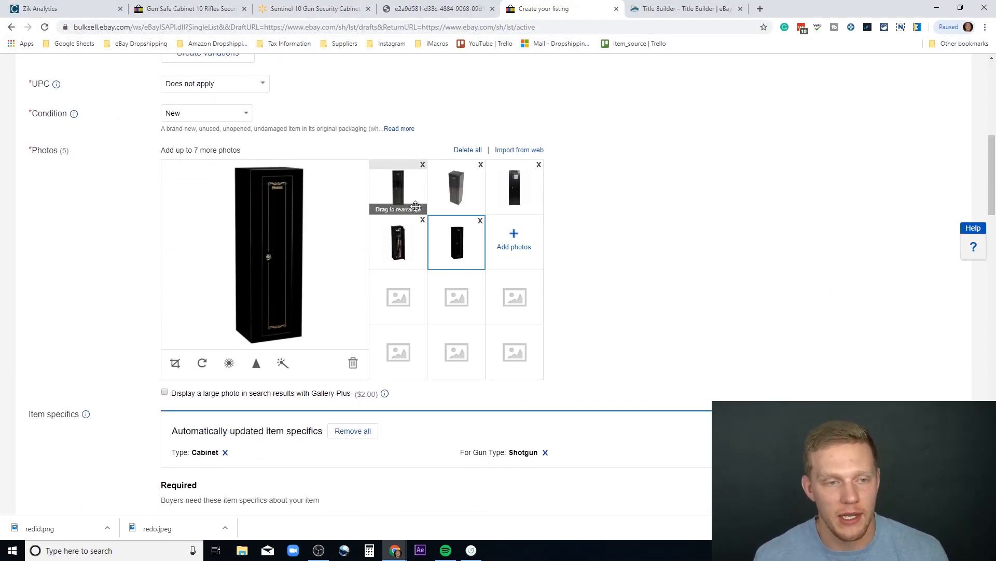
{"action": "scroll", "coordinate": [620, 252], "scroll_direction": "down", "scroll_amount": 2}
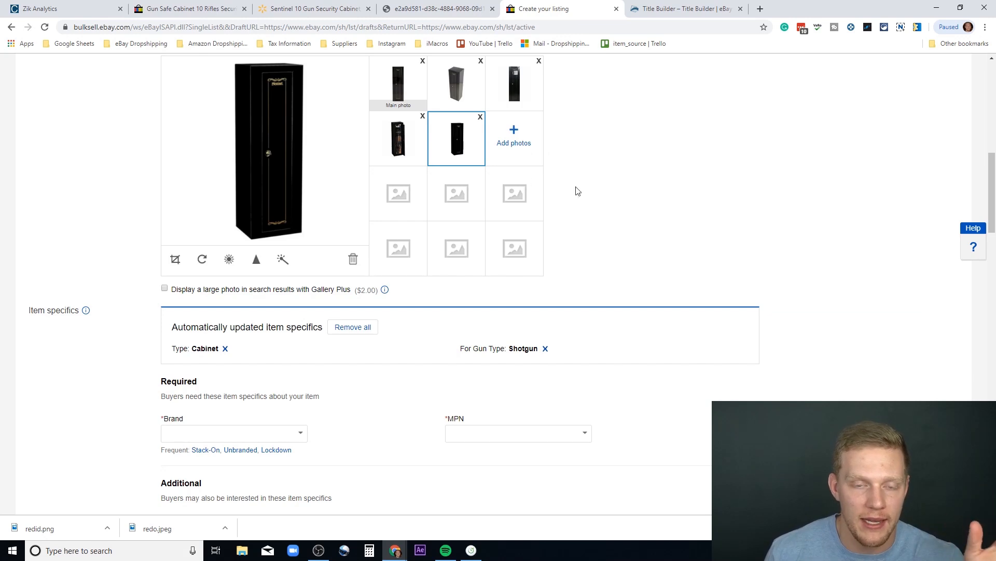
{"action": "scroll", "coordinate": [654, 218], "scroll_direction": "up", "scroll_amount": 2}
{"action": "scroll", "coordinate": [627, 258], "scroll_direction": "down", "scroll_amount": 2}
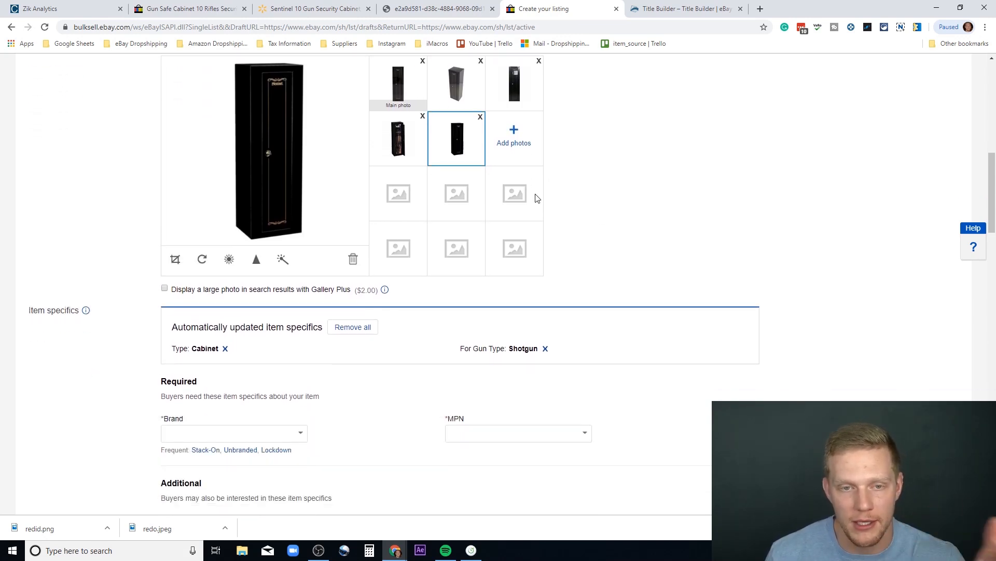
{"action": "scroll", "coordinate": [526, 169], "scroll_direction": "up", "scroll_amount": 1}
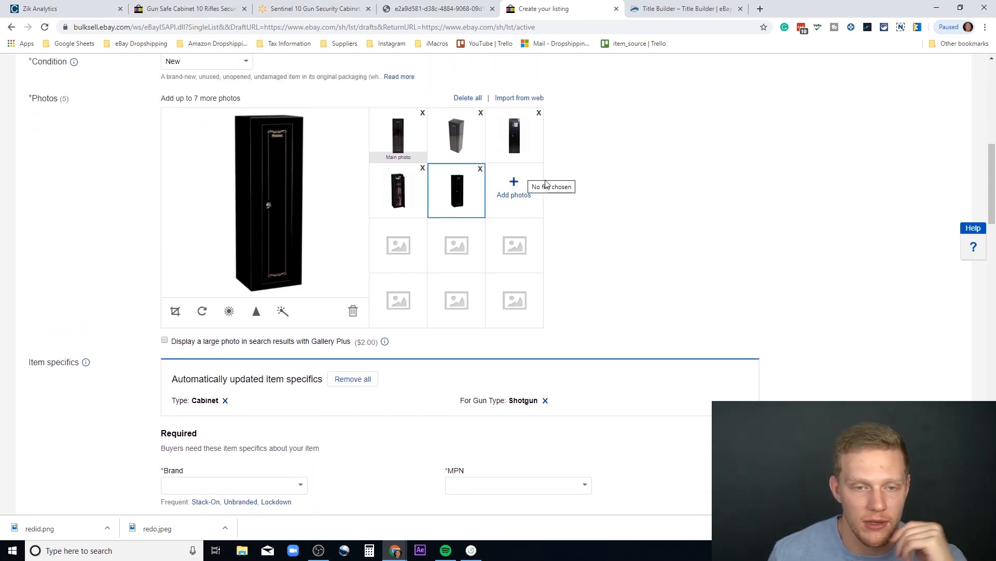
{"action": "scroll", "coordinate": [548, 191], "scroll_direction": "down", "scroll_amount": 2}
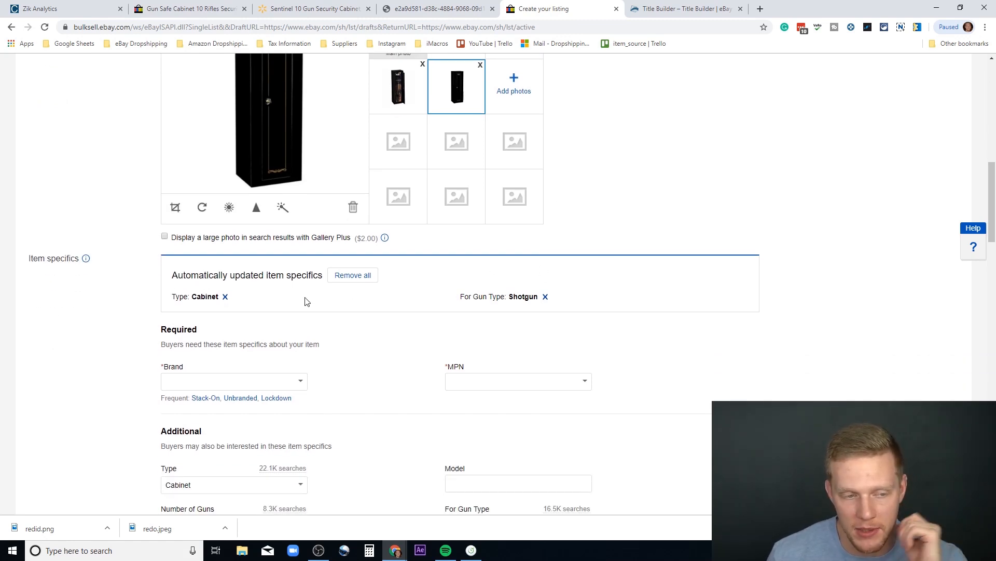
{"action": "scroll", "coordinate": [306, 301], "scroll_direction": "down", "scroll_amount": 2}
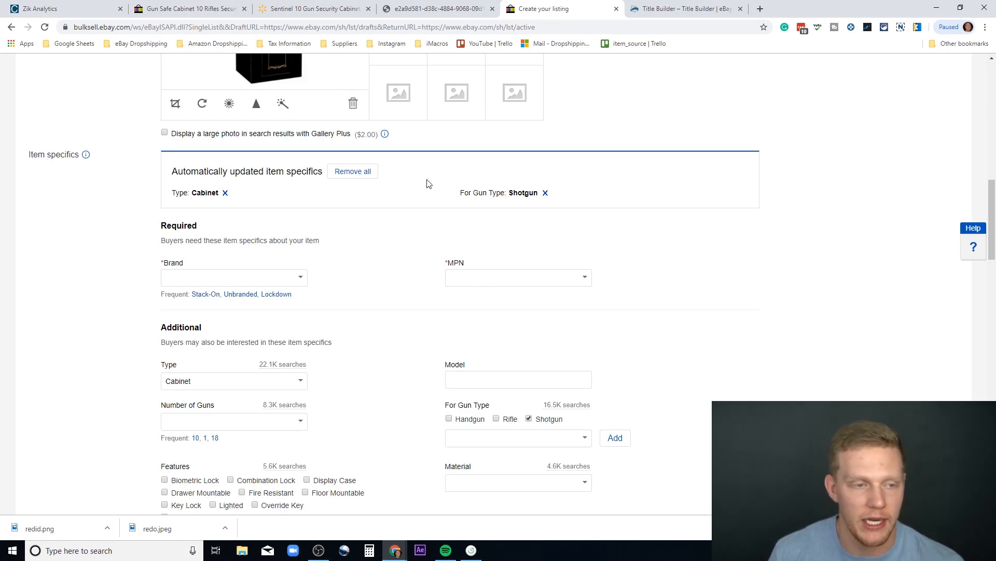
{"action": "scroll", "coordinate": [452, 338], "scroll_direction": "down", "scroll_amount": 2}
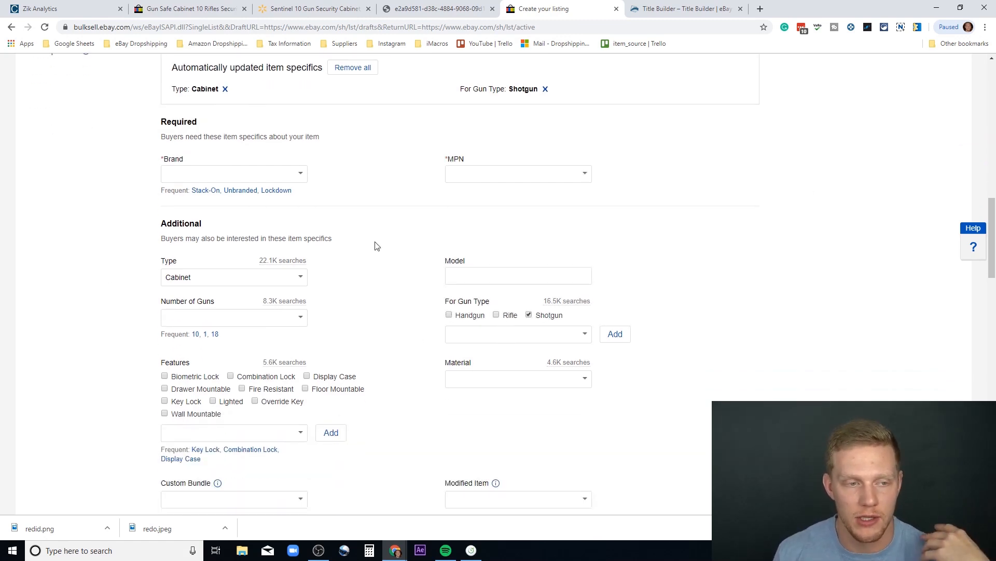
{"action": "scroll", "coordinate": [494, 319], "scroll_direction": "down", "scroll_amount": 1}
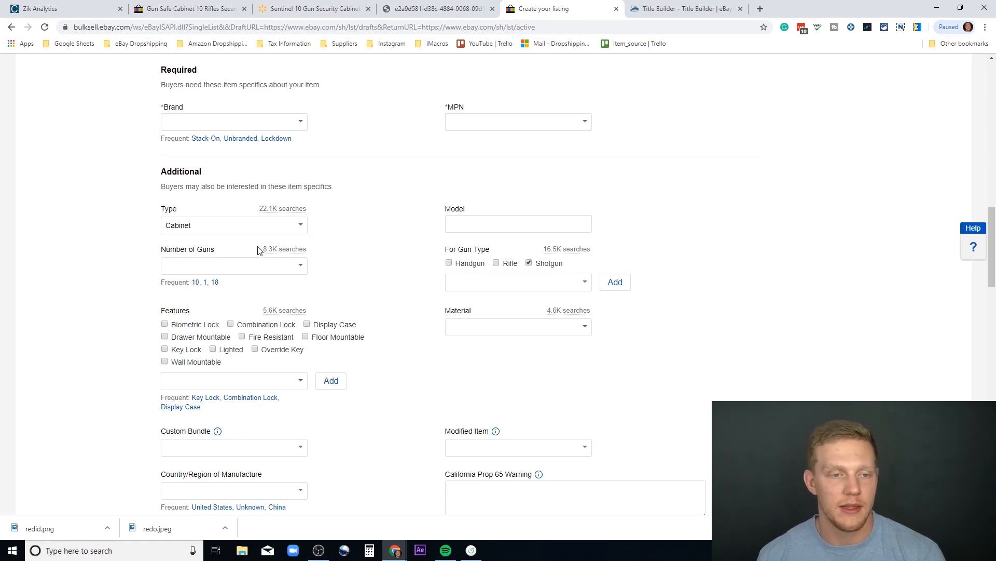
{"action": "scroll", "coordinate": [324, 238], "scroll_direction": "down", "scroll_amount": 2}
{"action": "scroll", "coordinate": [330, 228], "scroll_direction": "down", "scroll_amount": 1}
{"action": "scroll", "coordinate": [330, 230], "scroll_direction": "up", "scroll_amount": 2}
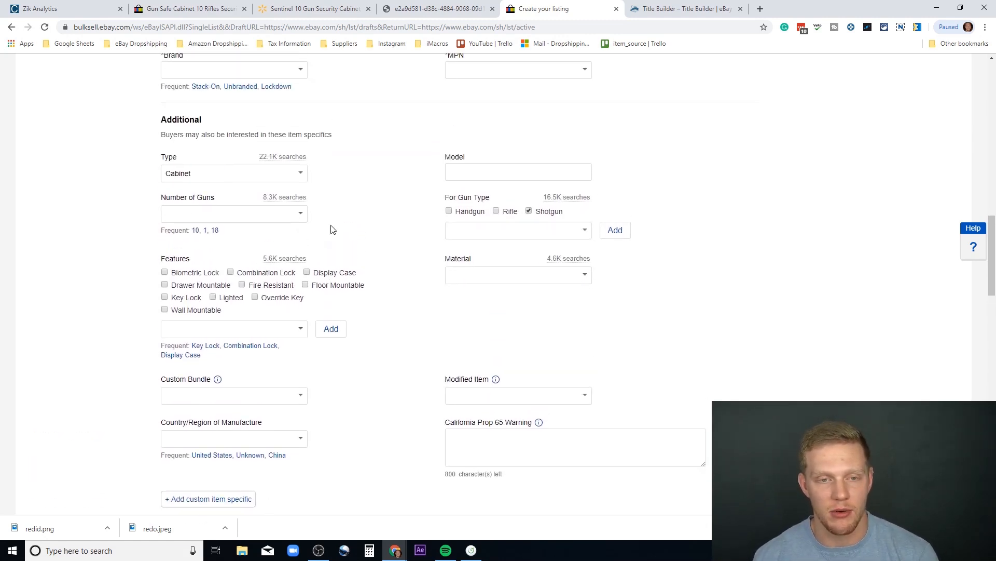
{"action": "scroll", "coordinate": [331, 230], "scroll_direction": "up", "scroll_amount": 2}
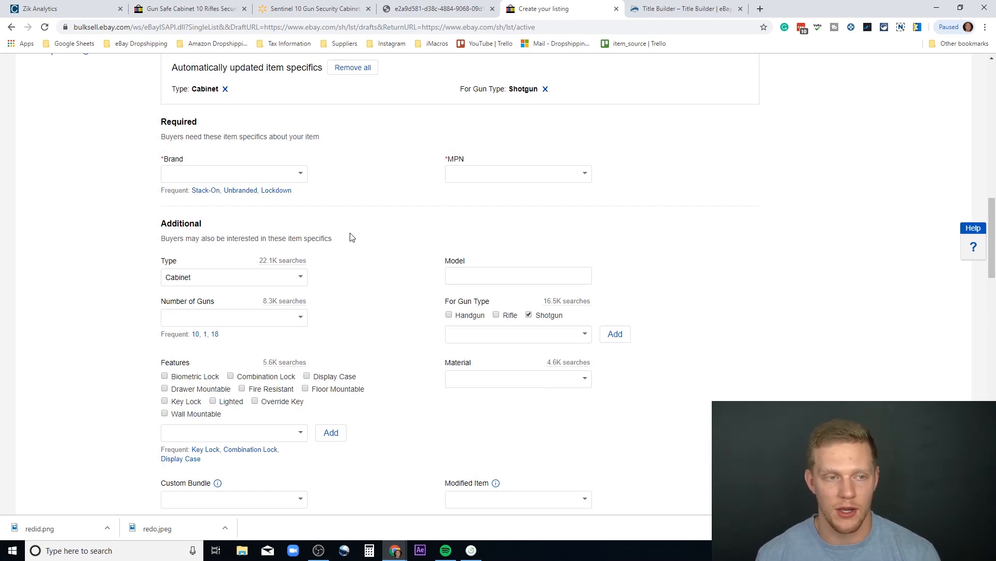
- Set the listing's brand to Stack-On and open the MPN choices
{"action": "left_click", "coordinate": [300, 177]}
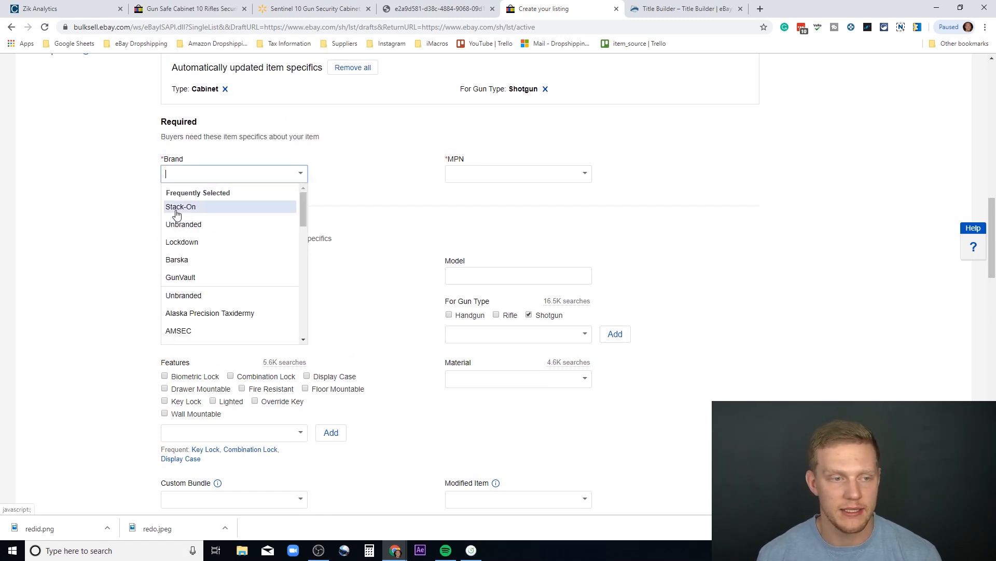
{"action": "left_click", "coordinate": [145, 208]}
{"action": "left_click", "coordinate": [518, 177]}
{"action": "left_click", "coordinate": [586, 174]}
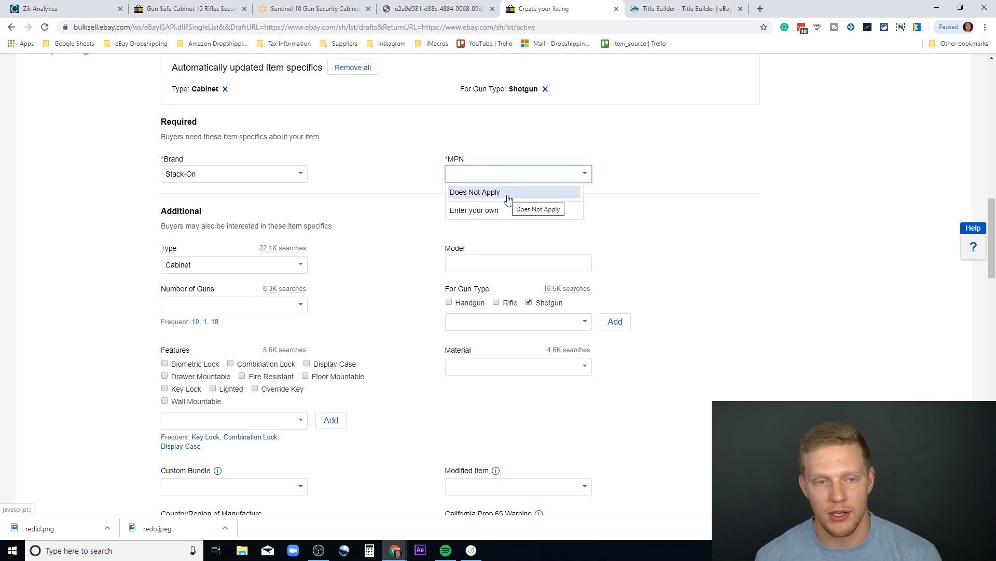
- Look for the part number on the competitor's listing and the Walmart product page, and copy GCWB-10-5-DS from Walmart's product information
{"action": "left_click", "coordinate": [187, 9]}
{"action": "scroll", "coordinate": [401, 200], "scroll_direction": "down", "scroll_amount": 5}
{"action": "scroll", "coordinate": [401, 201], "scroll_direction": "up", "scroll_amount": 2}
{"action": "key", "text": "ctrl+Tab"}
{"action": "scroll", "coordinate": [429, 272], "scroll_direction": "down", "scroll_amount": 10}
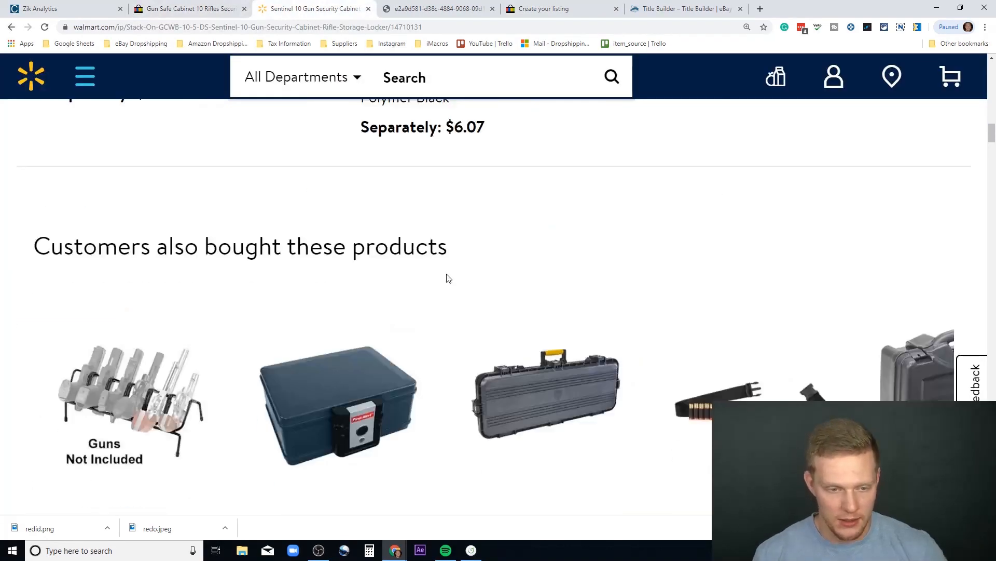
{"action": "scroll", "coordinate": [457, 291], "scroll_direction": "down", "scroll_amount": 6}
{"action": "key", "text": "ctrl+minus"}
{"action": "scroll", "coordinate": [394, 345], "scroll_direction": "down", "scroll_amount": 5}
{"action": "left_click_drag", "start_coordinate": [457, 290], "coordinate": [511, 290]}
{"action": "right_click", "coordinate": [473, 291]}
{"action": "left_click", "coordinate": [479, 299]}
{"action": "scroll", "coordinate": [522, 416], "scroll_direction": "up", "scroll_amount": 5}
{"action": "left_click_drag", "start_coordinate": [507, 435], "coordinate": [542, 435]}
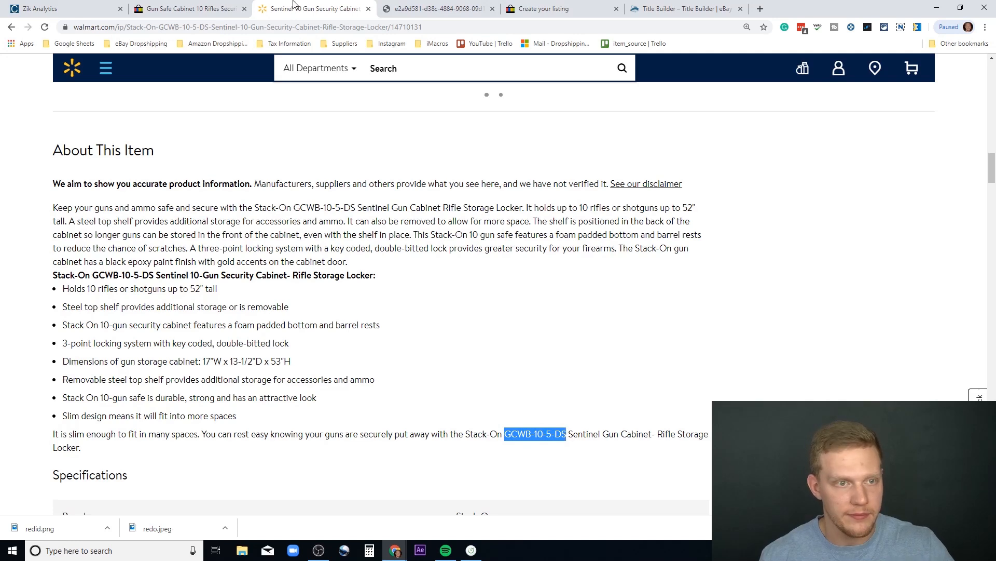
- Enter GCWB-10-5-DS as the eBay listing's MPN and choose Cabinet as its type
{"action": "left_click", "coordinate": [540, 8]}
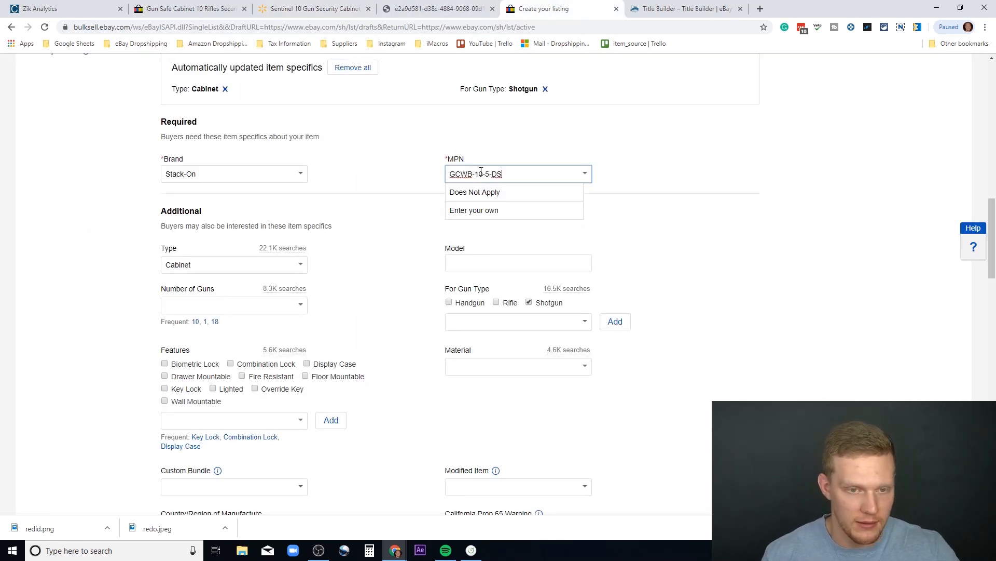
{"action": "left_click", "coordinate": [628, 173]}
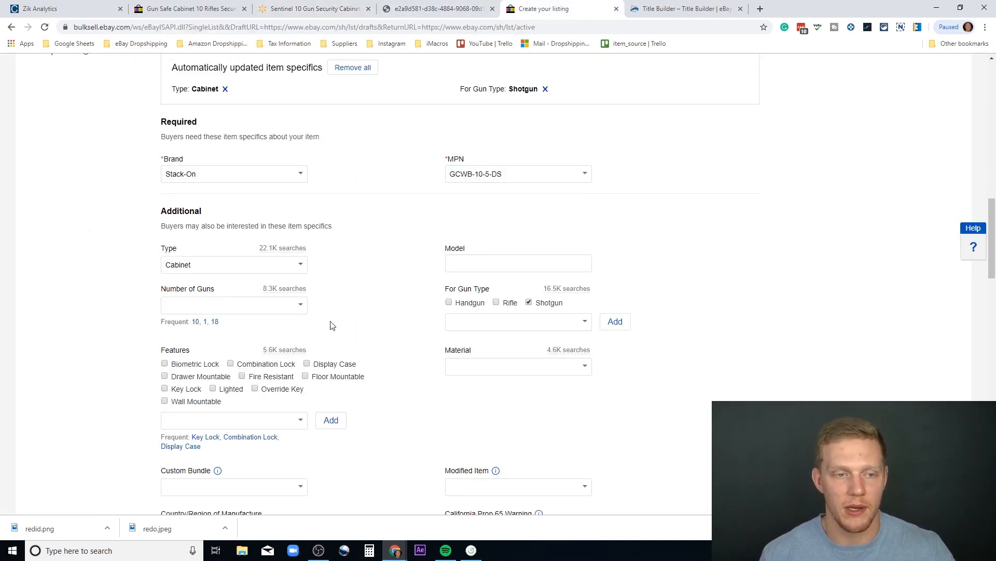
{"action": "left_click", "coordinate": [302, 265]}
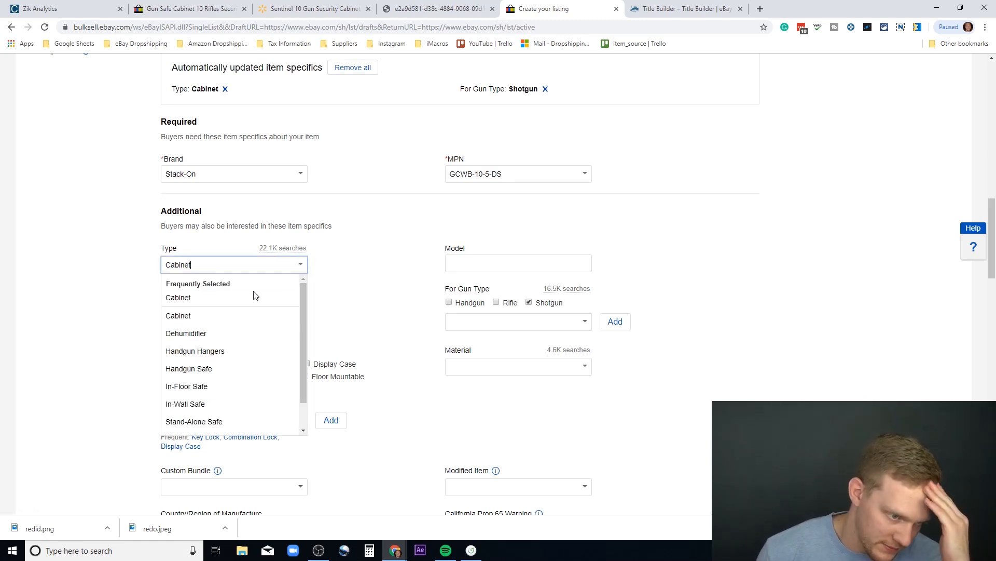
{"action": "scroll", "coordinate": [218, 347], "scroll_direction": "down", "scroll_amount": 3}
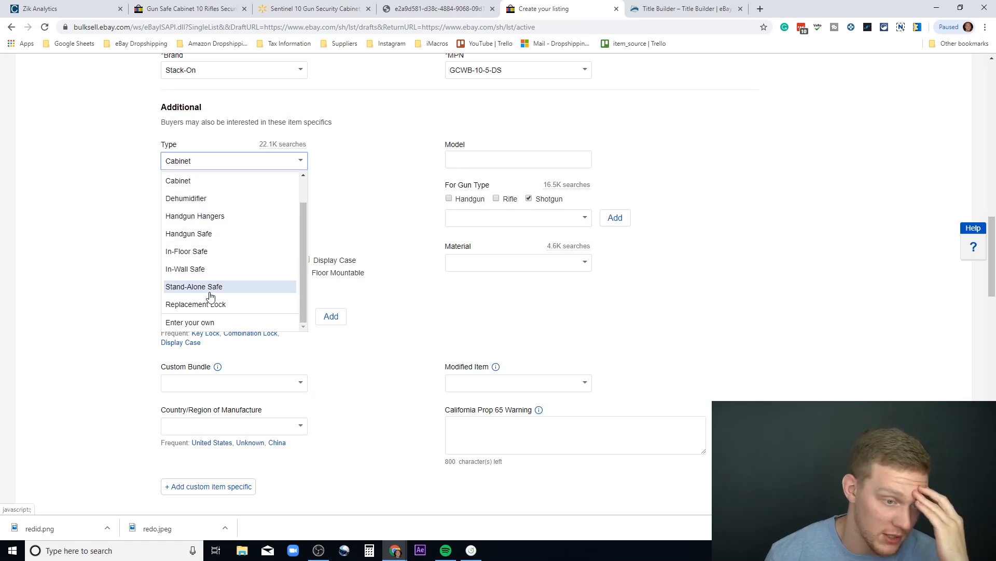
{"action": "left_click", "coordinate": [193, 185]}
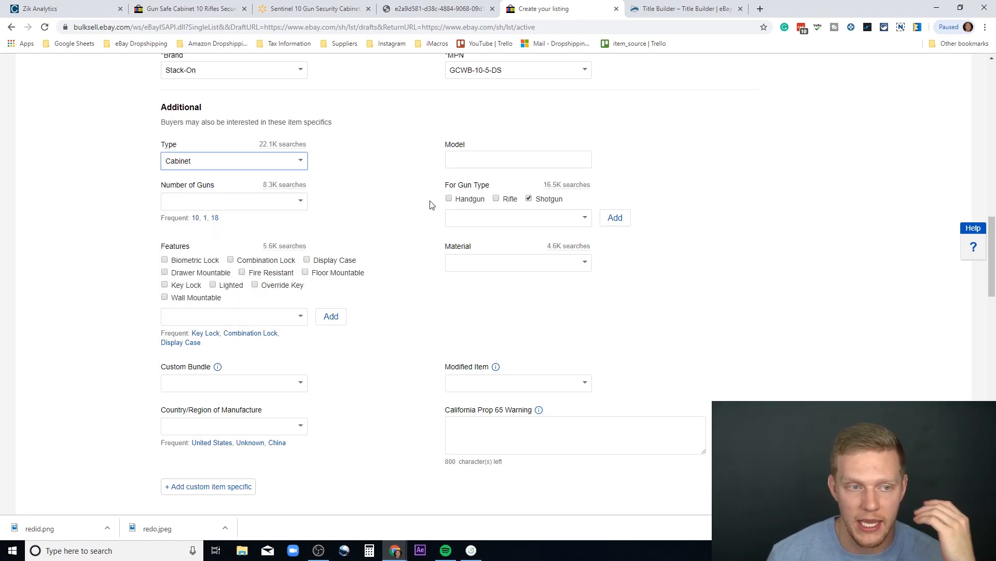
- Return to the Walmart product page and look at the cabinet's title and main photo
{"action": "left_click", "coordinate": [223, 14]}
{"action": "left_click", "coordinate": [307, 9]}
{"action": "scroll", "coordinate": [413, 164], "scroll_direction": "up", "scroll_amount": 15}
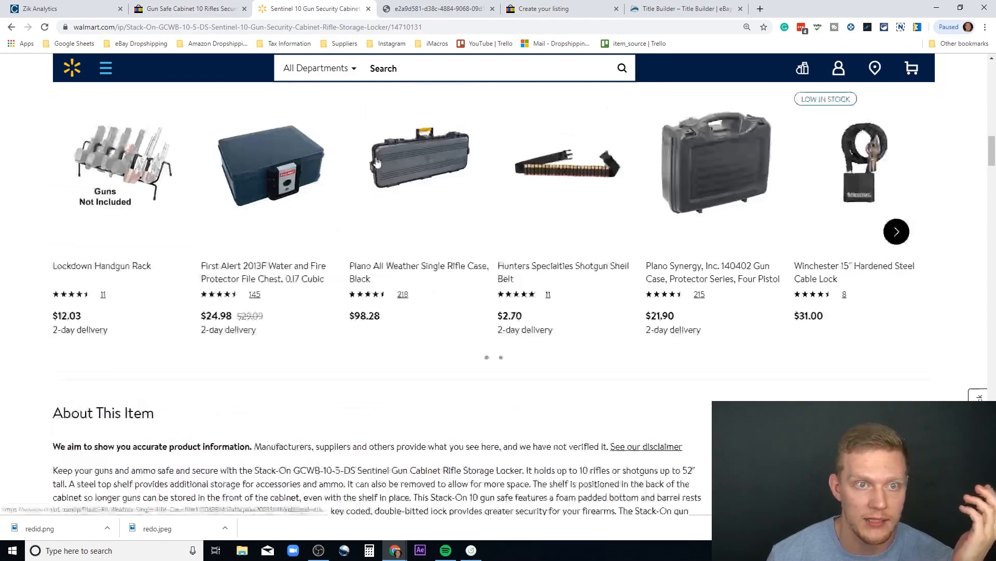
{"action": "scroll", "coordinate": [412, 163], "scroll_direction": "up", "scroll_amount": 5}
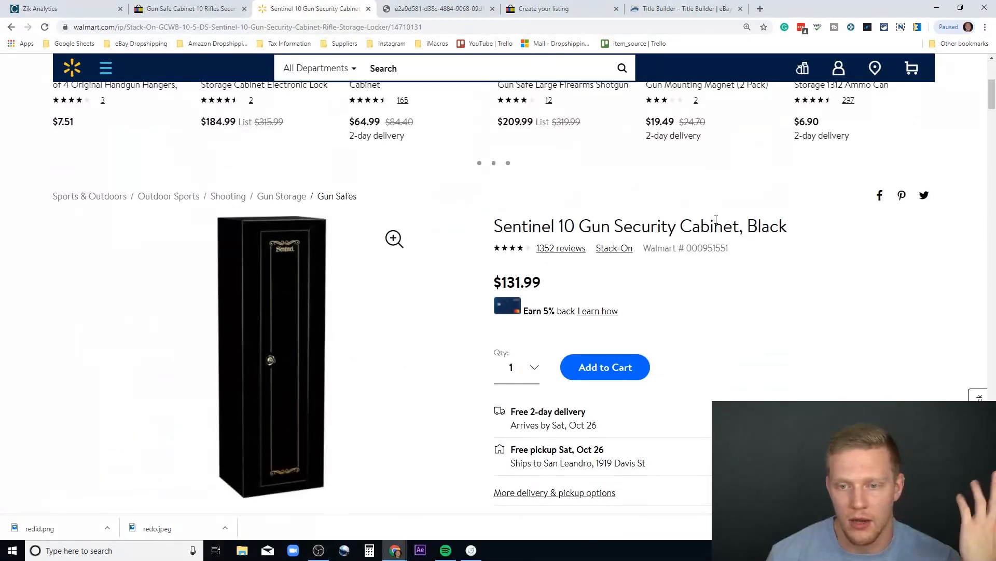
- Close the product image tab, return to the eBay listing draft and enter GCWB-10-5-DS as the model
{"action": "left_click", "coordinate": [493, 9]}
{"action": "left_click", "coordinate": [467, 9]}
{"action": "left_click", "coordinate": [485, 159]}
{"action": "key", "text": "ctrl+v"}
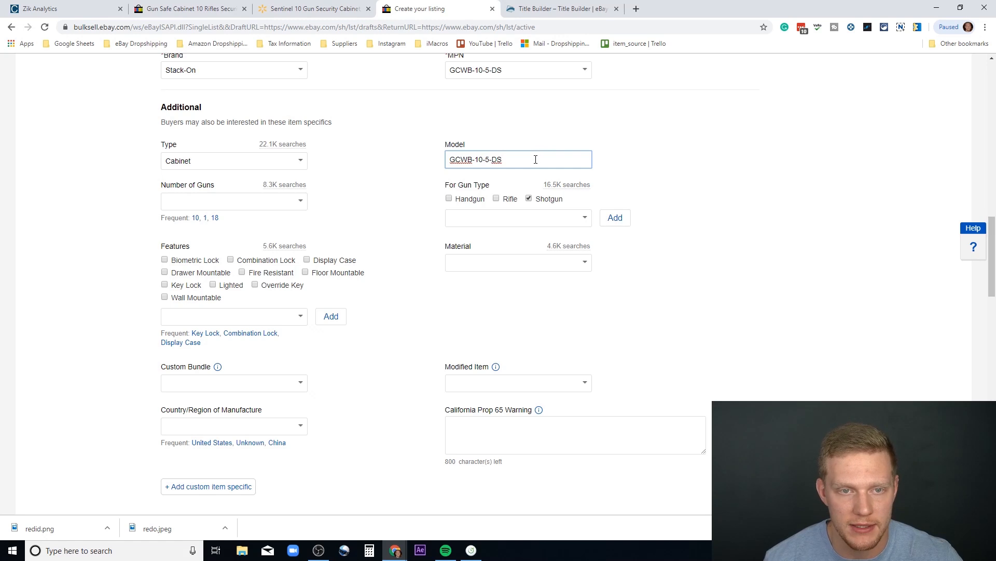
- Set the number of guns to 10 and add Handgun and Rifle to the supported gun types
{"action": "scroll", "coordinate": [536, 159], "scroll_direction": "up", "scroll_amount": 1}
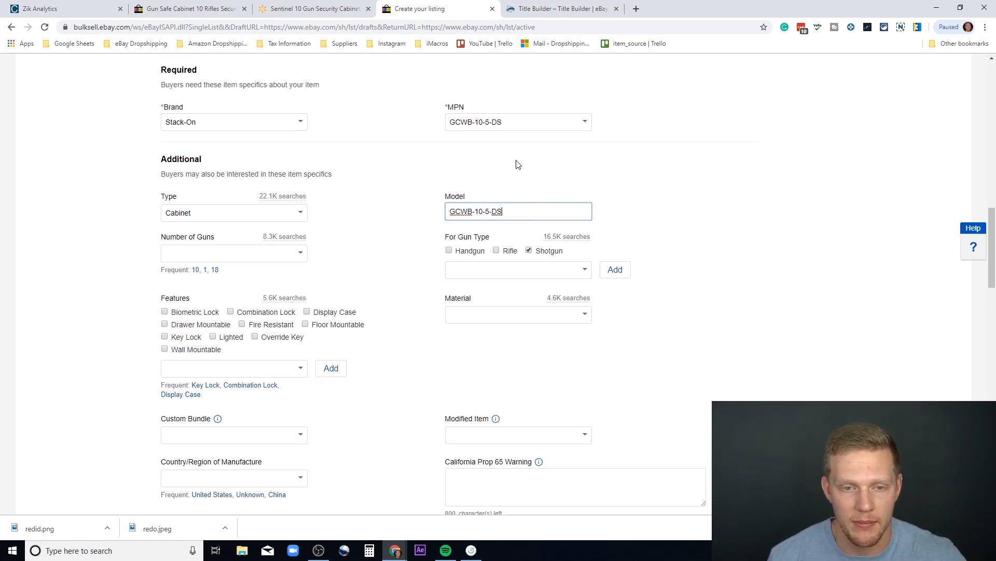
{"action": "left_click", "coordinate": [232, 253]}
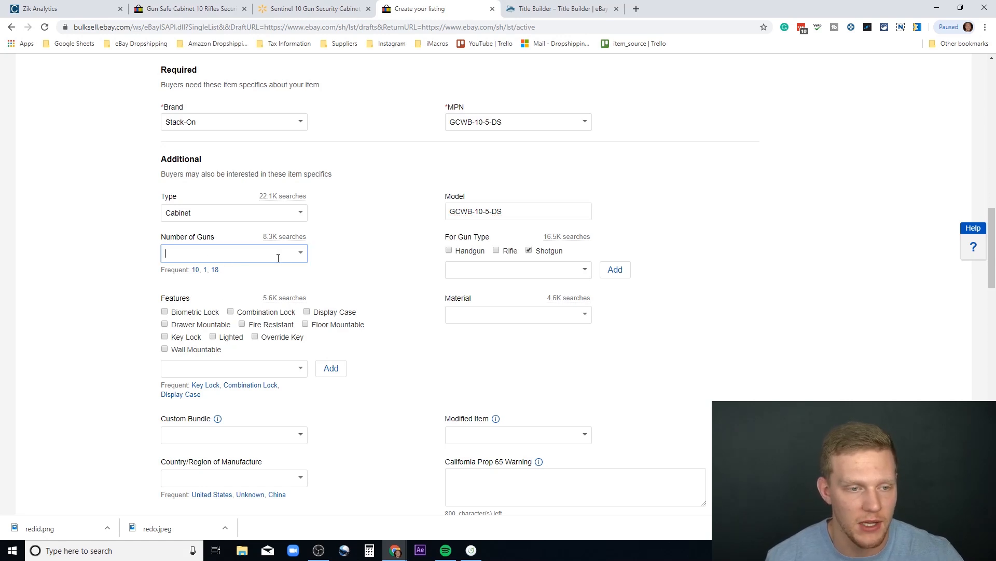
{"action": "left_click", "coordinate": [304, 254]}
{"action": "left_click", "coordinate": [208, 289]}
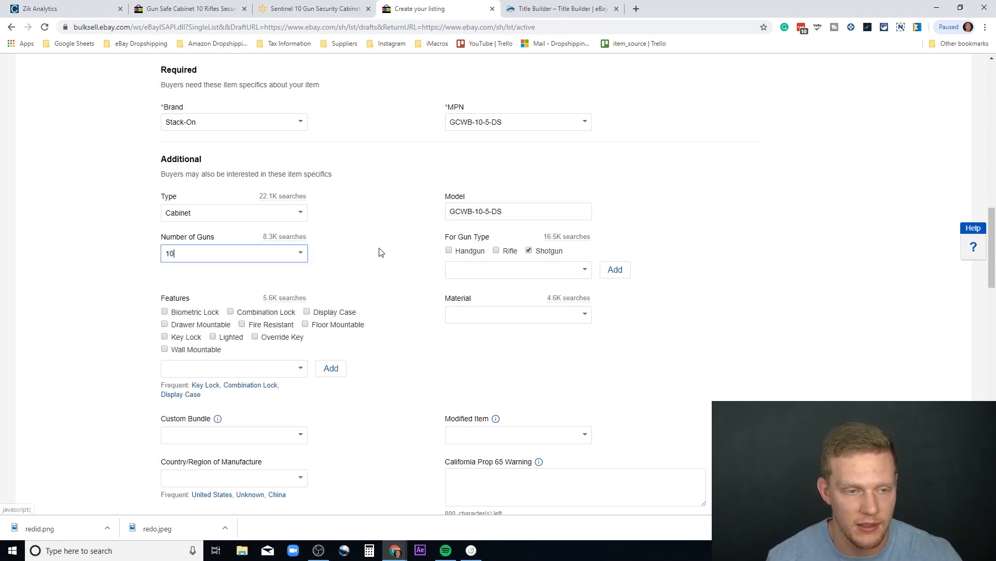
{"action": "left_click", "coordinate": [449, 251]}
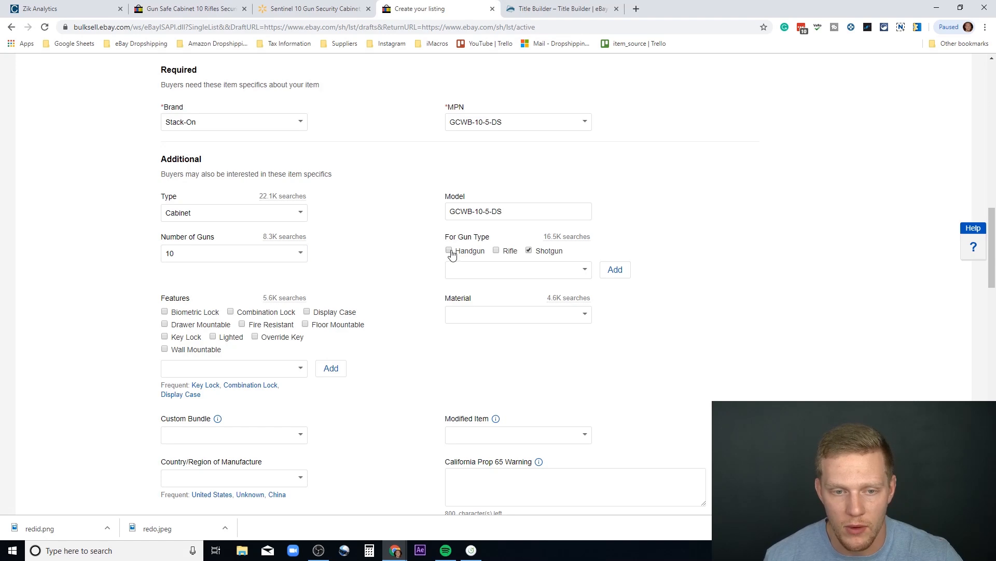
{"action": "scroll", "coordinate": [490, 249], "scroll_direction": "down", "scroll_amount": 2}
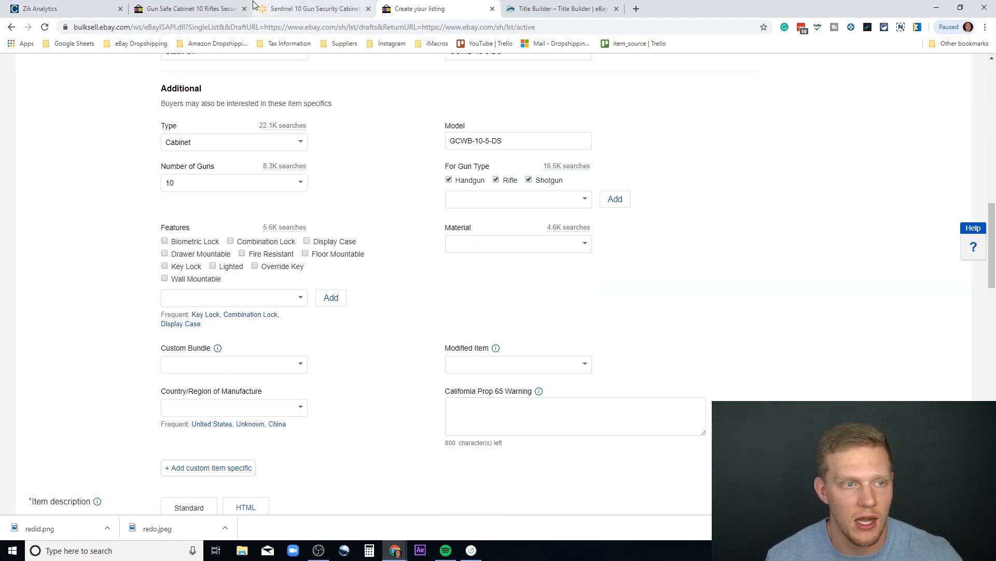
- Check the competitor's item specifics and Walmart's product description for the gun types the cabinet holds
{"action": "left_click", "coordinate": [192, 8]}
{"action": "scroll", "coordinate": [514, 321], "scroll_direction": "down", "scroll_amount": 8}
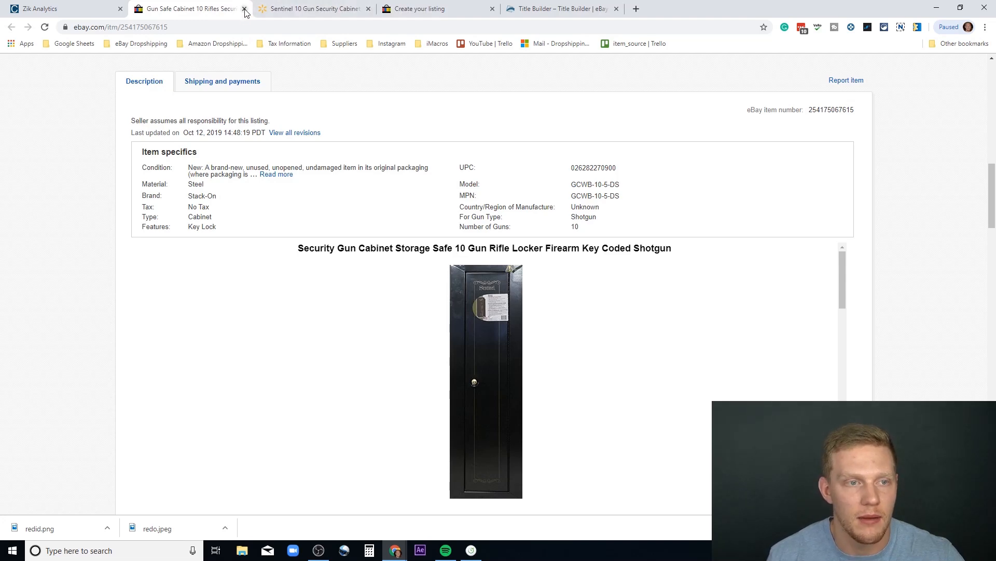
{"action": "left_click", "coordinate": [291, 9]}
{"action": "scroll", "coordinate": [487, 314], "scroll_direction": "down", "scroll_amount": 10}
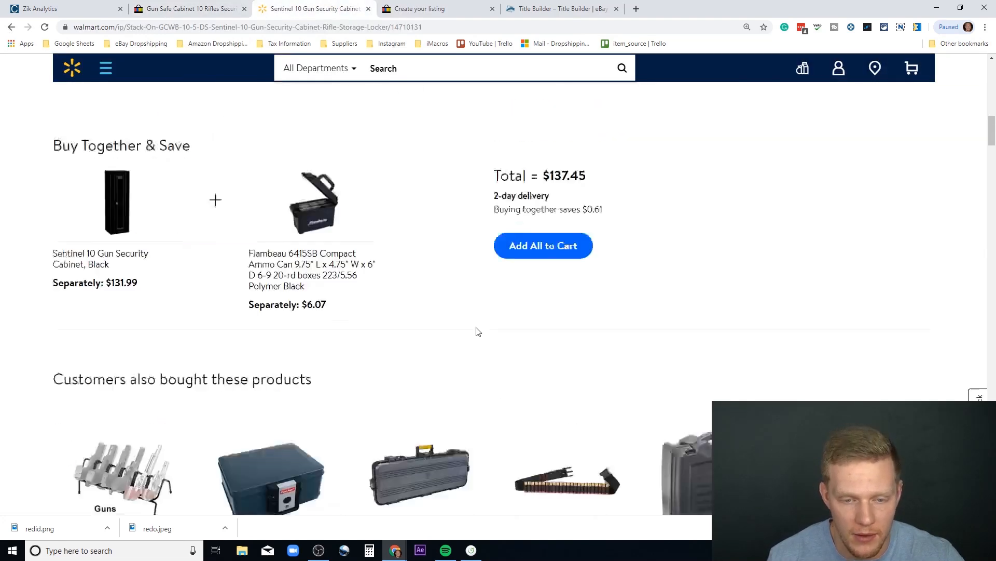
{"action": "scroll", "coordinate": [486, 314], "scroll_direction": "down", "scroll_amount": 6}
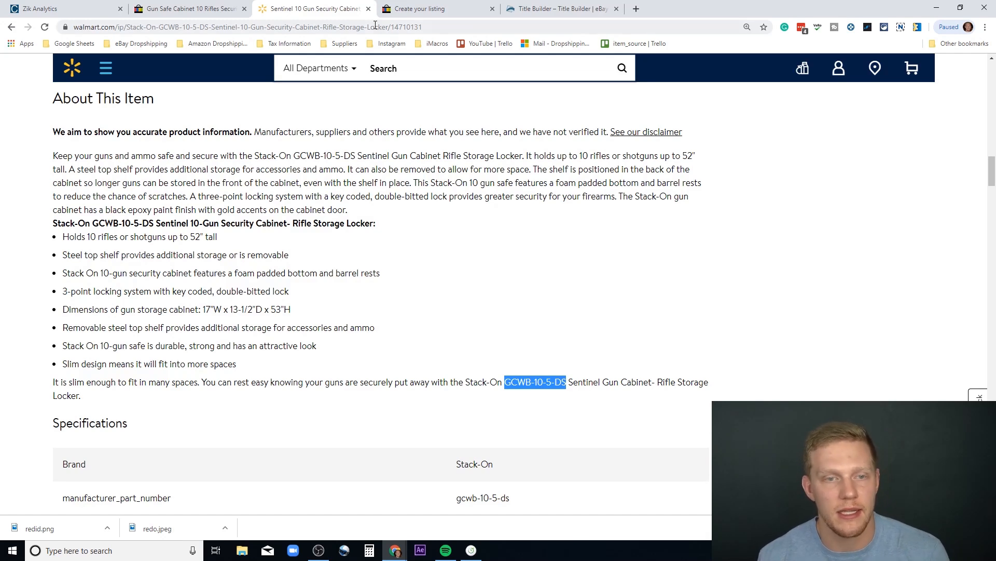
- Return to the eBay listing, check the additional gun type choices and set the material to Steel
{"action": "left_click", "coordinate": [419, 9]}
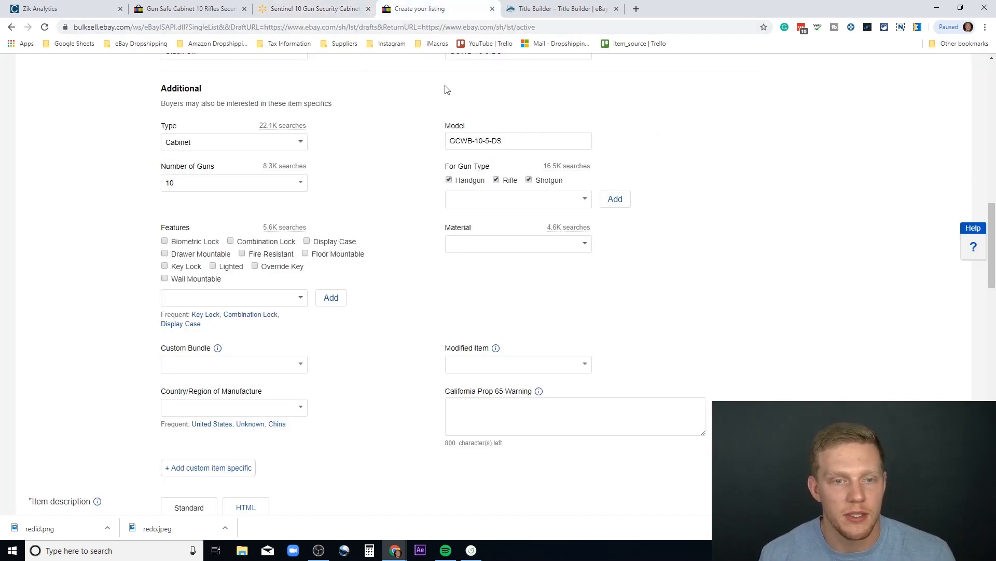
{"action": "left_click", "coordinate": [537, 195]}
{"action": "left_click", "coordinate": [584, 200]}
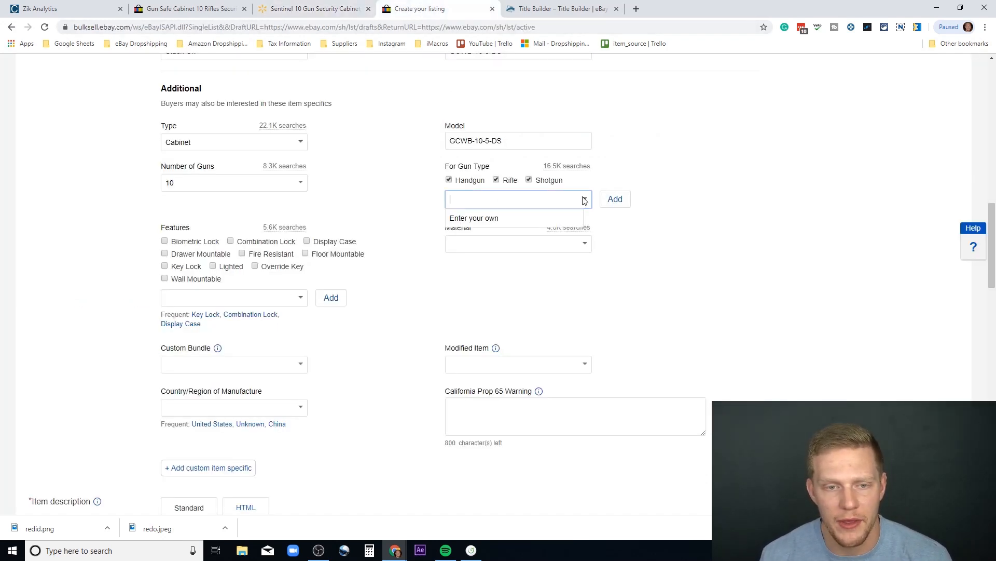
{"action": "left_click", "coordinate": [719, 255]}
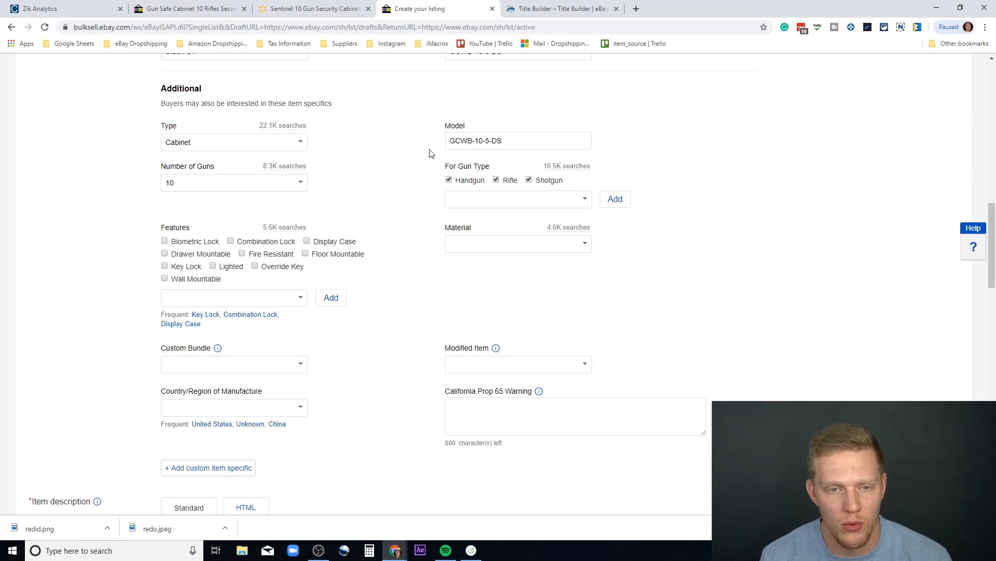
{"action": "left_click", "coordinate": [499, 196]}
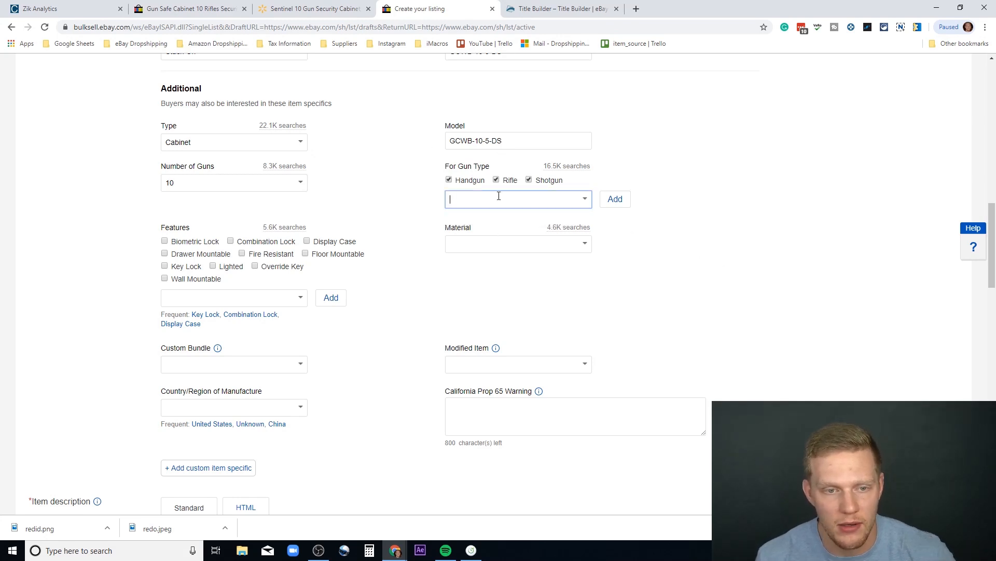
{"action": "left_click", "coordinate": [584, 243]}
{"action": "left_click", "coordinate": [519, 281]}
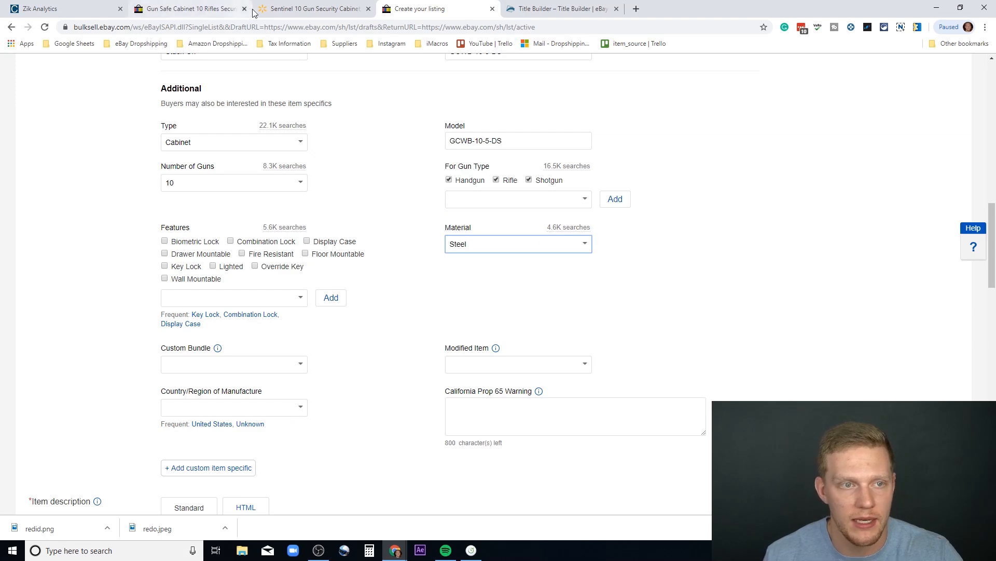
- Look through Walmart's specifications and main product photo for cabinet features to select in the eBay listing
{"action": "left_click", "coordinate": [277, 9]}
{"action": "scroll", "coordinate": [462, 290], "scroll_direction": "down", "scroll_amount": 6}
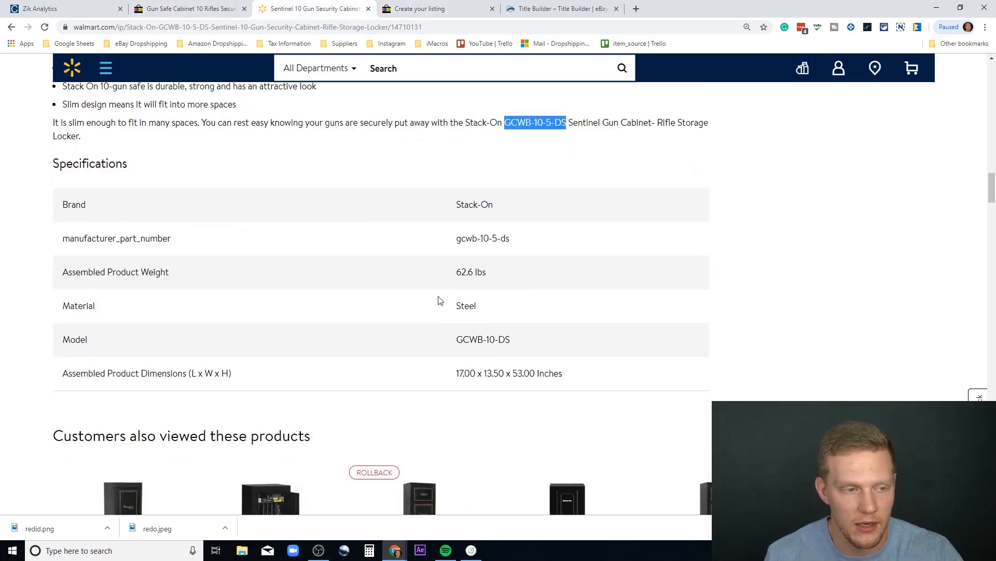
{"action": "left_click", "coordinate": [415, 9]}
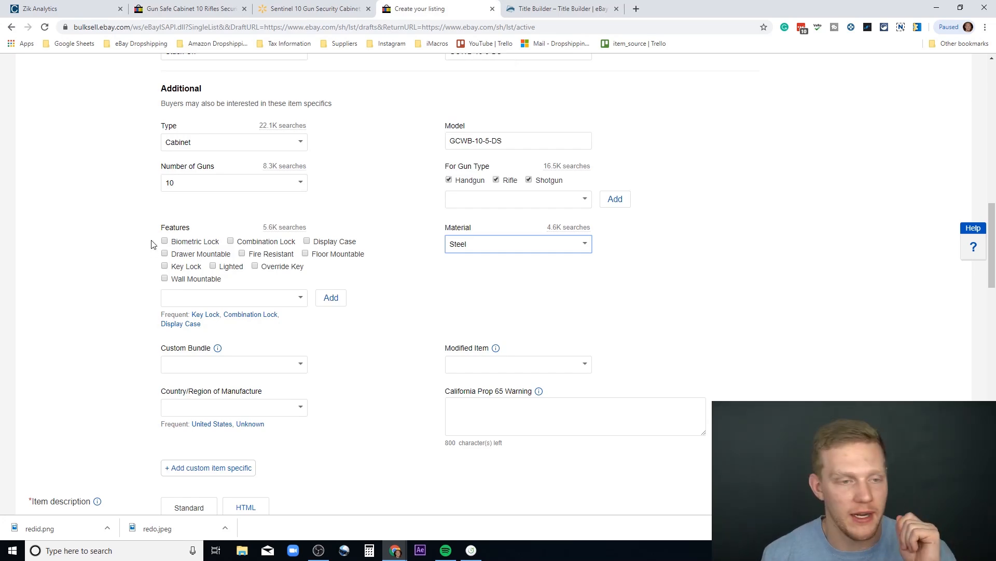
{"action": "left_click", "coordinate": [265, 6]}
{"action": "scroll", "coordinate": [363, 283], "scroll_direction": "up", "scroll_amount": 7}
{"action": "scroll", "coordinate": [363, 282], "scroll_direction": "up", "scroll_amount": 15}
{"action": "mouse_move", "coordinate": [232, 428]}
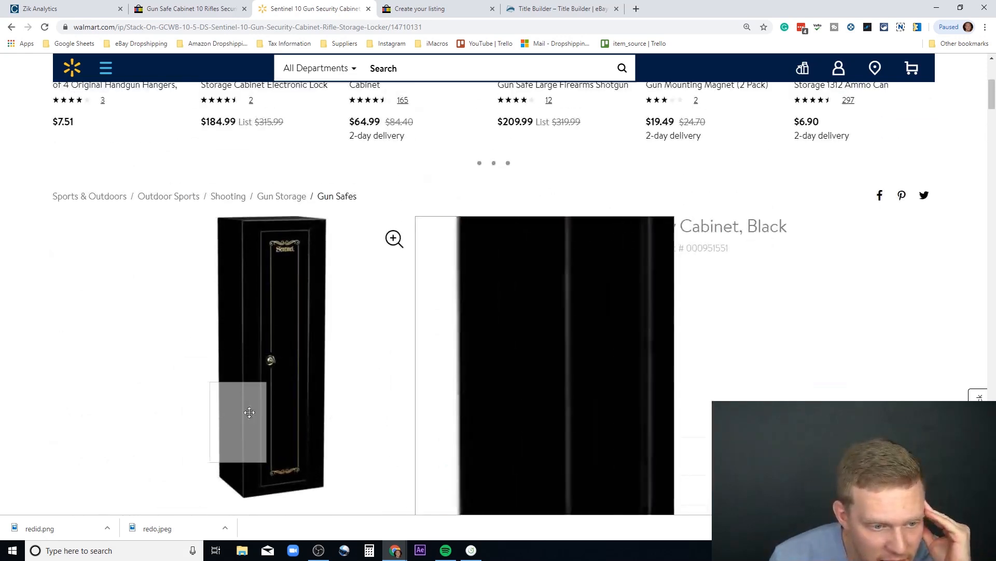
{"action": "left_click", "coordinate": [391, 8]}
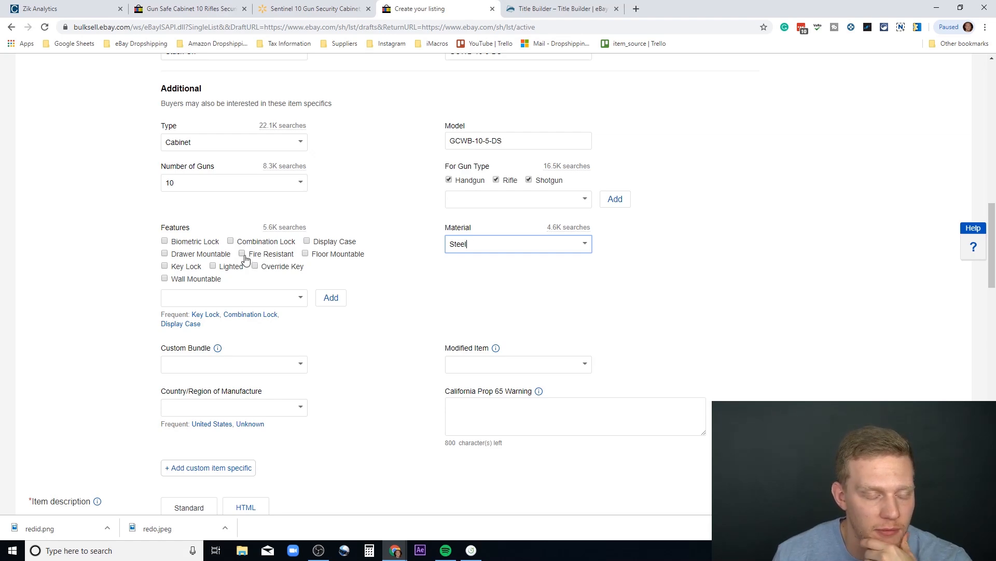
- Search the Walmart product page for "fire" and read the reviews and description for fire resistance and lock details
{"action": "key", "text": "ctrl+shift+Tab"}
{"action": "scroll", "coordinate": [542, 327], "scroll_direction": "down", "scroll_amount": 10}
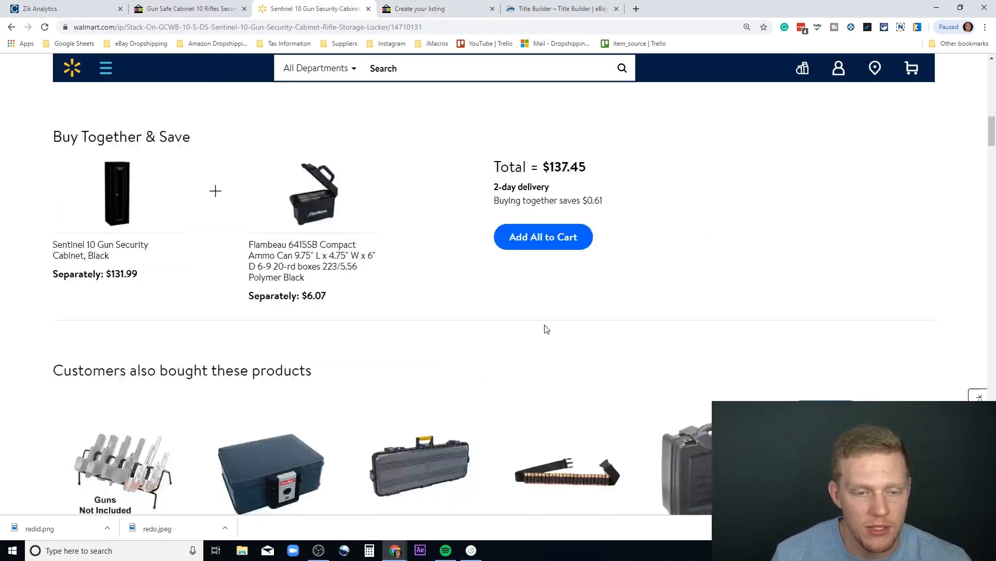
{"action": "scroll", "coordinate": [541, 322], "scroll_direction": "down", "scroll_amount": 5}
{"action": "left_click", "coordinate": [507, 276]}
{"action": "key", "text": "ctrl+f"}
{"action": "type", "text": "fire"}
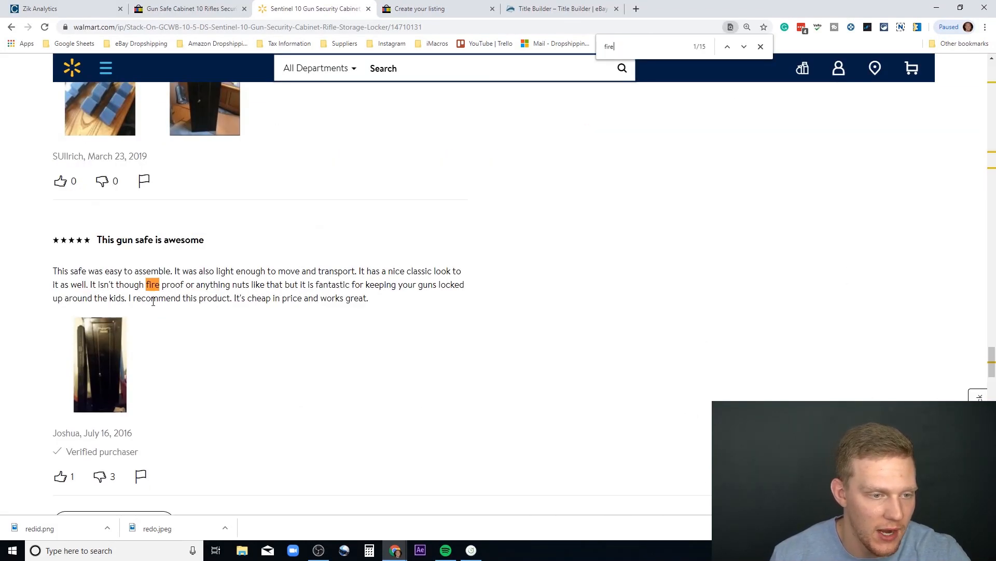
{"action": "scroll", "coordinate": [149, 297], "scroll_direction": "up", "scroll_amount": 15}
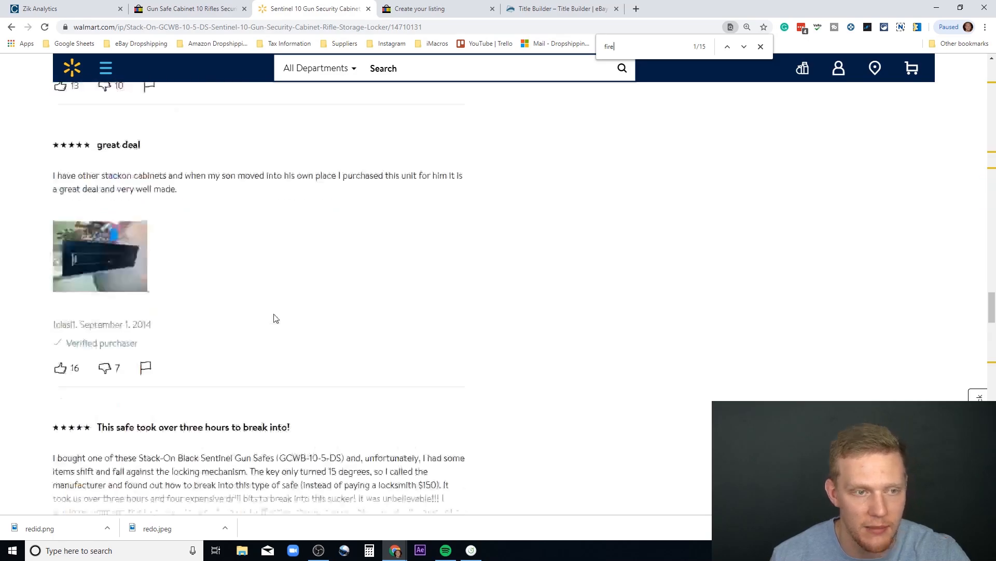
{"action": "scroll", "coordinate": [314, 301], "scroll_direction": "up", "scroll_amount": 10}
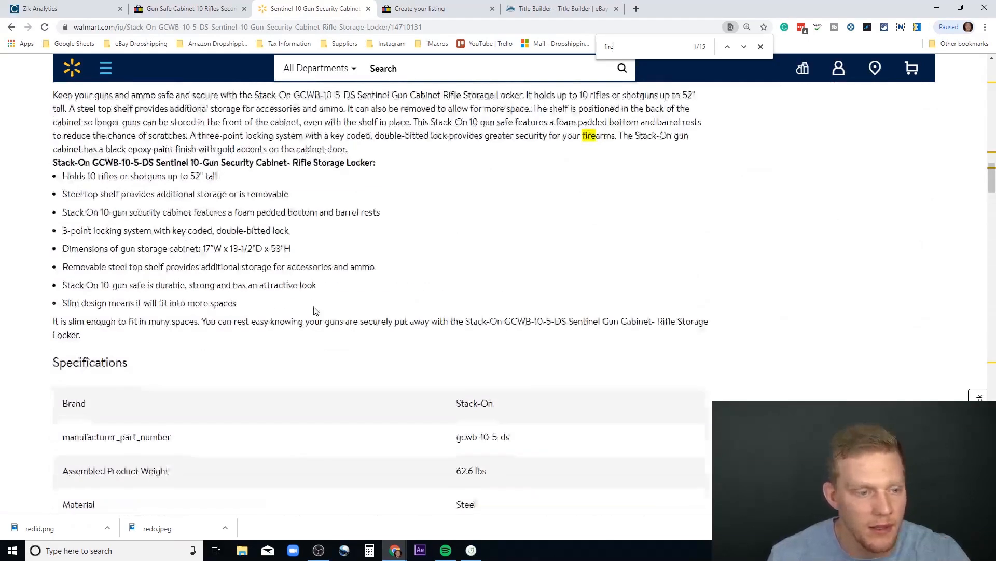
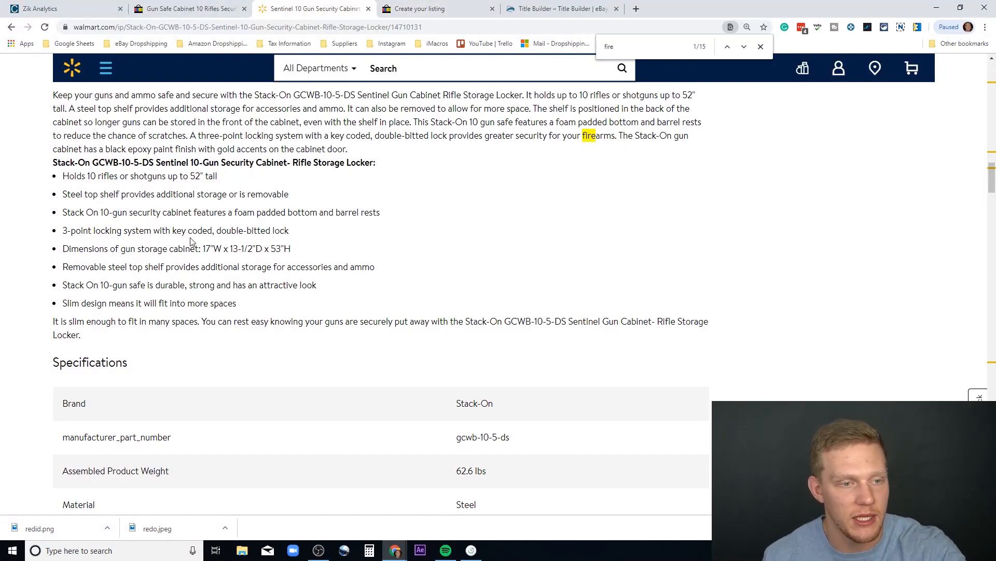
- Select Combination Lock and Key Lock as the eBay listing's features and check the additional feature choices
{"action": "left_click", "coordinate": [408, 9]}
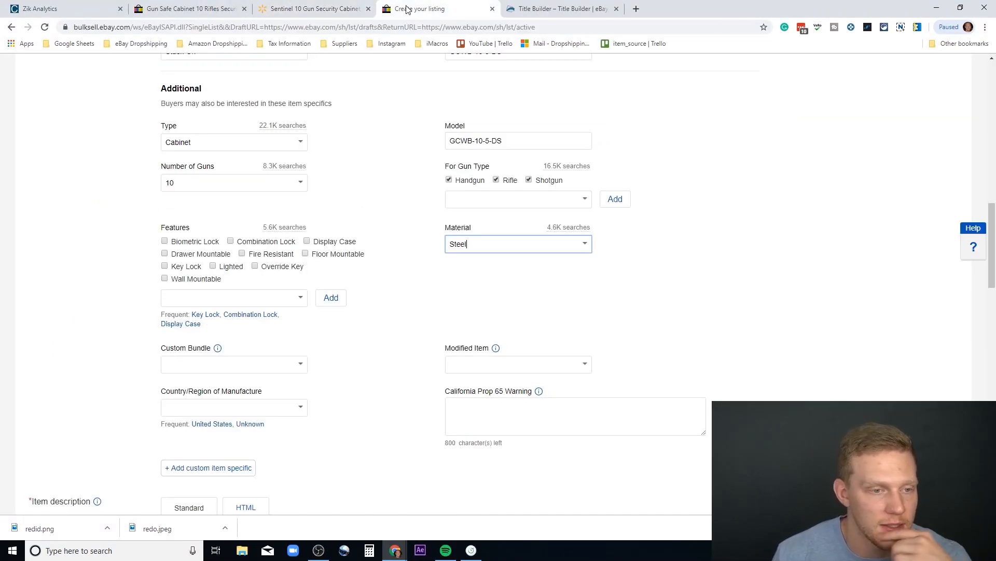
{"action": "left_click", "coordinate": [232, 244]}
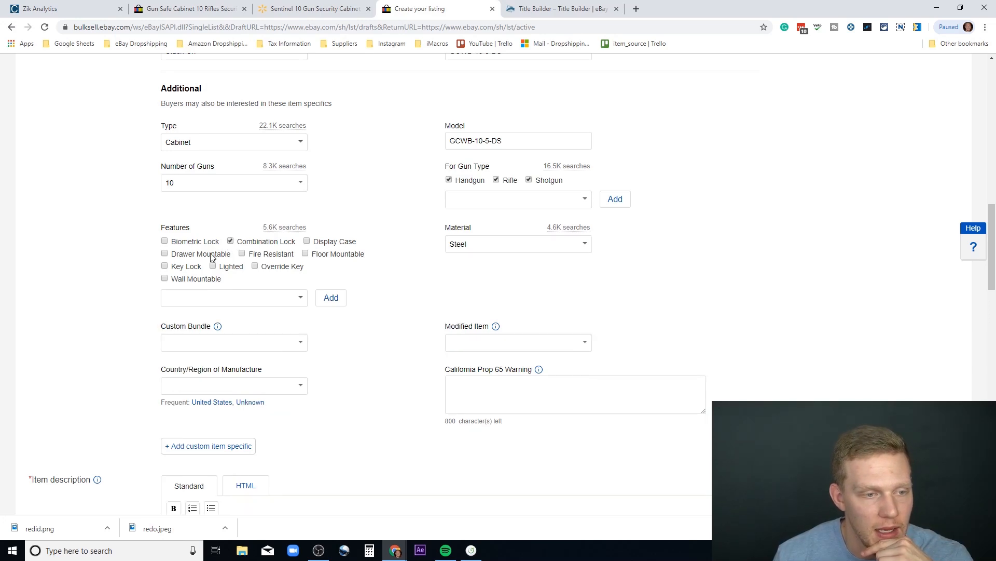
{"action": "left_click", "coordinate": [165, 266]}
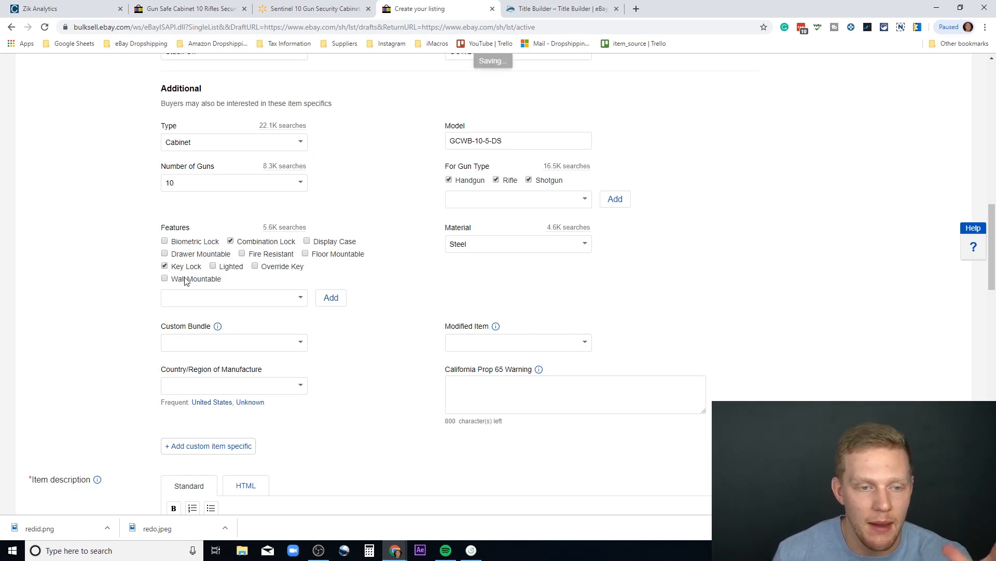
{"action": "left_click", "coordinate": [302, 297]}
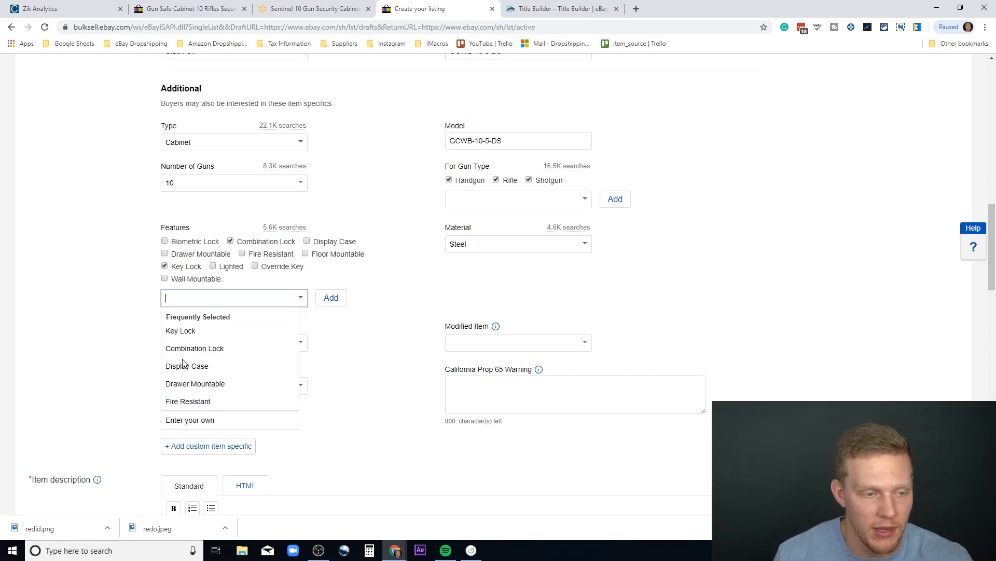
{"action": "scroll", "coordinate": [197, 352], "scroll_direction": "down", "scroll_amount": 2}
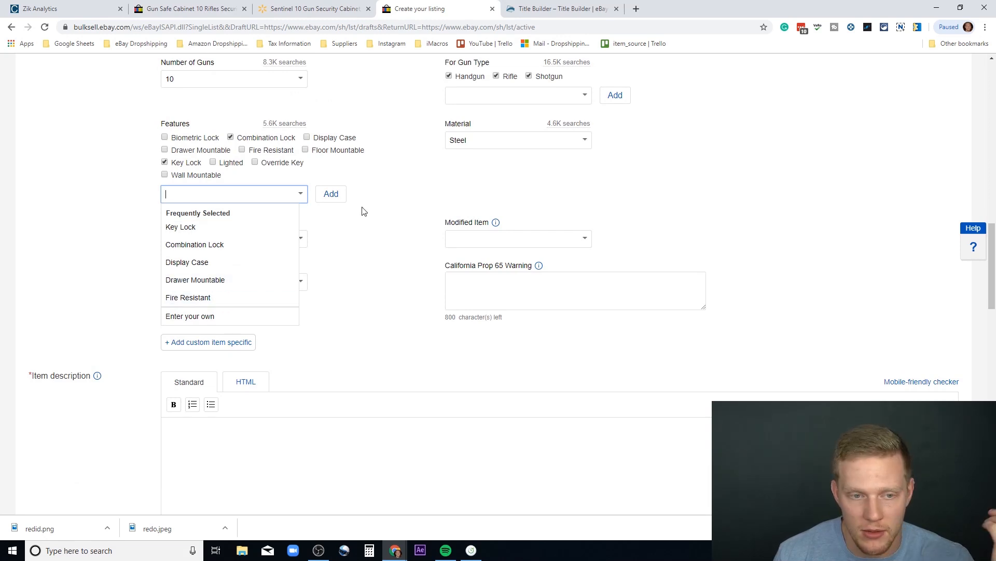
{"action": "left_click", "coordinate": [395, 210]}
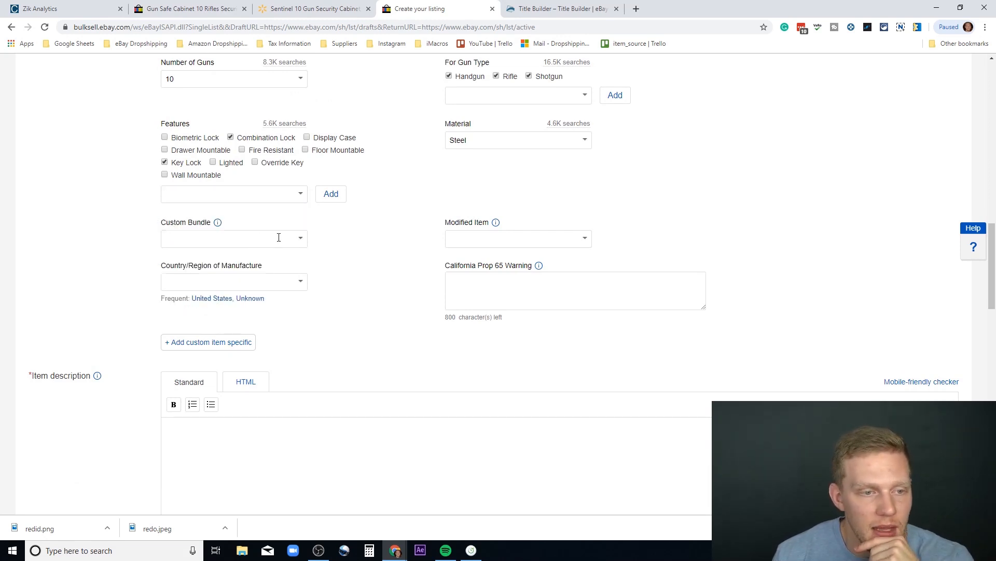
- Set both Custom Bundle and Modified Item to No
{"action": "left_click", "coordinate": [301, 239]}
{"action": "left_click", "coordinate": [174, 278]}
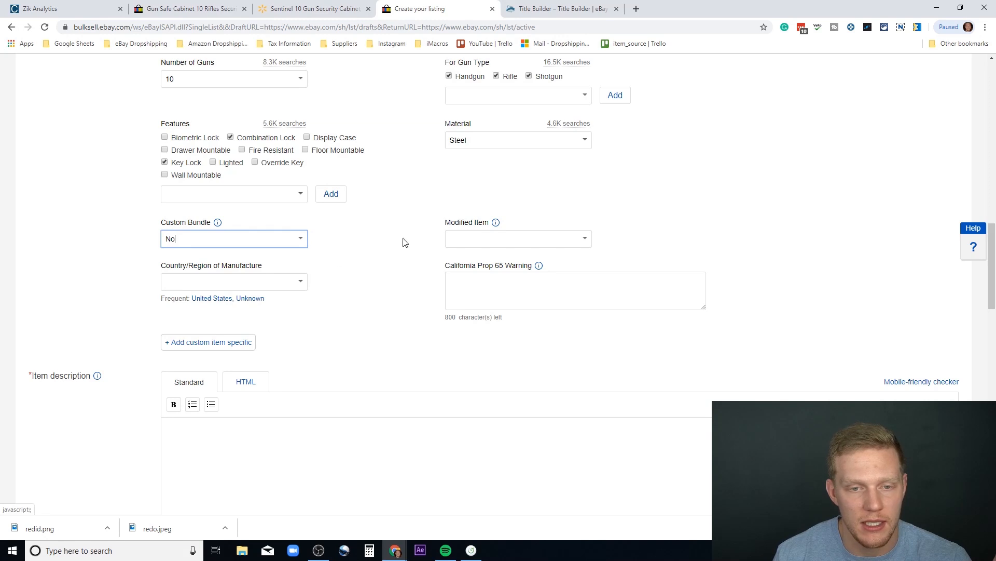
{"action": "left_click", "coordinate": [585, 238]}
{"action": "left_click", "coordinate": [500, 274]}
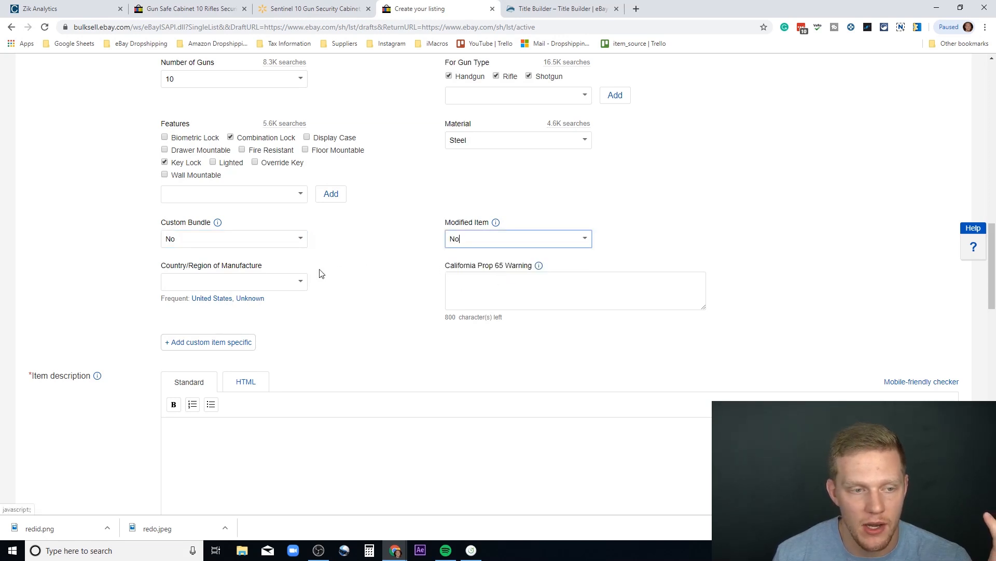
- Review the item specifics filled in so far and look at Walmart's specifications table for further product details
{"action": "scroll", "coordinate": [349, 282], "scroll_direction": "up", "scroll_amount": 1}
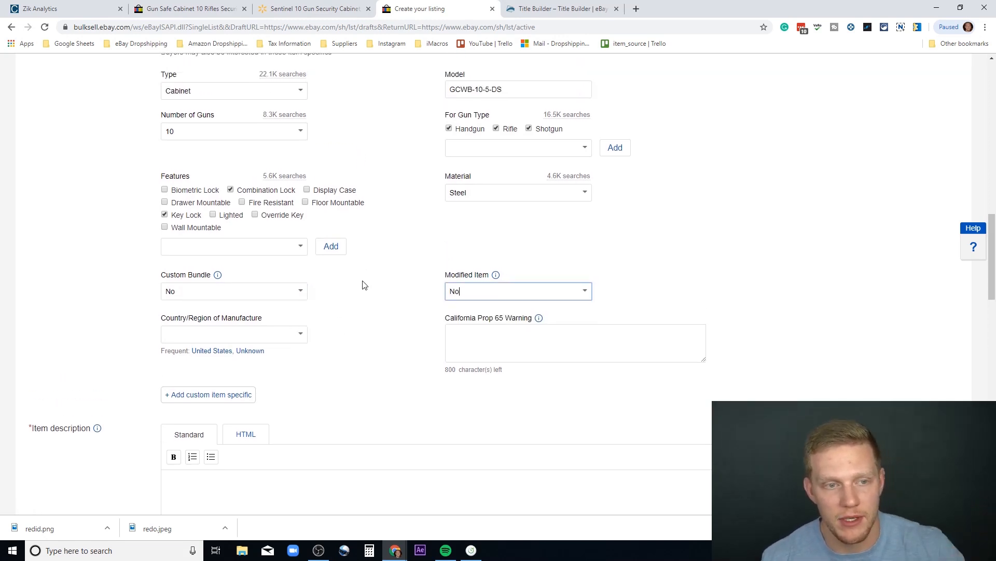
{"action": "scroll", "coordinate": [365, 283], "scroll_direction": "up", "scroll_amount": 2}
{"action": "scroll", "coordinate": [337, 293], "scroll_direction": "up", "scroll_amount": 3}
{"action": "scroll", "coordinate": [103, 202], "scroll_direction": "down", "scroll_amount": 2}
{"action": "scroll", "coordinate": [147, 236], "scroll_direction": "down", "scroll_amount": 3}
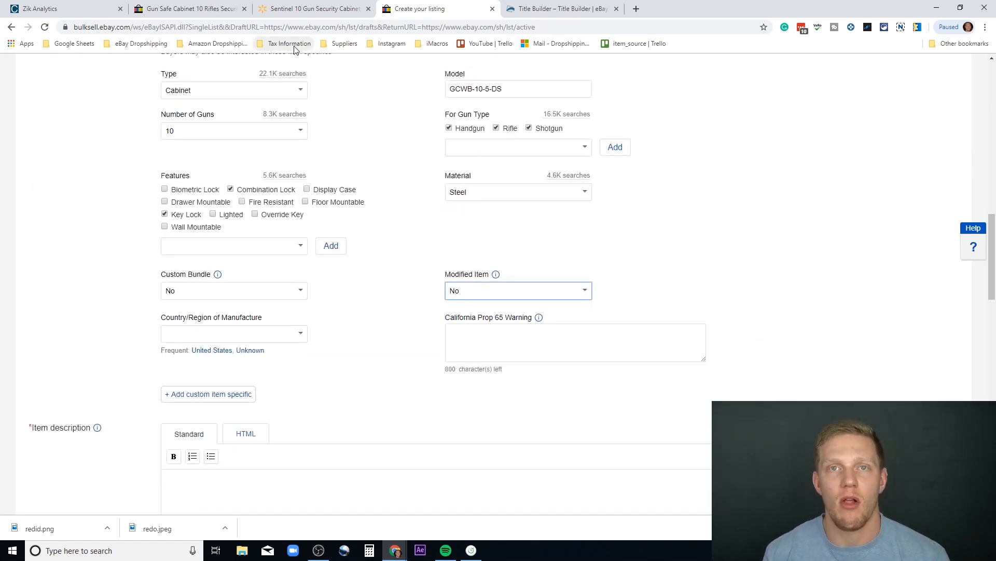
{"action": "left_click", "coordinate": [314, 9]}
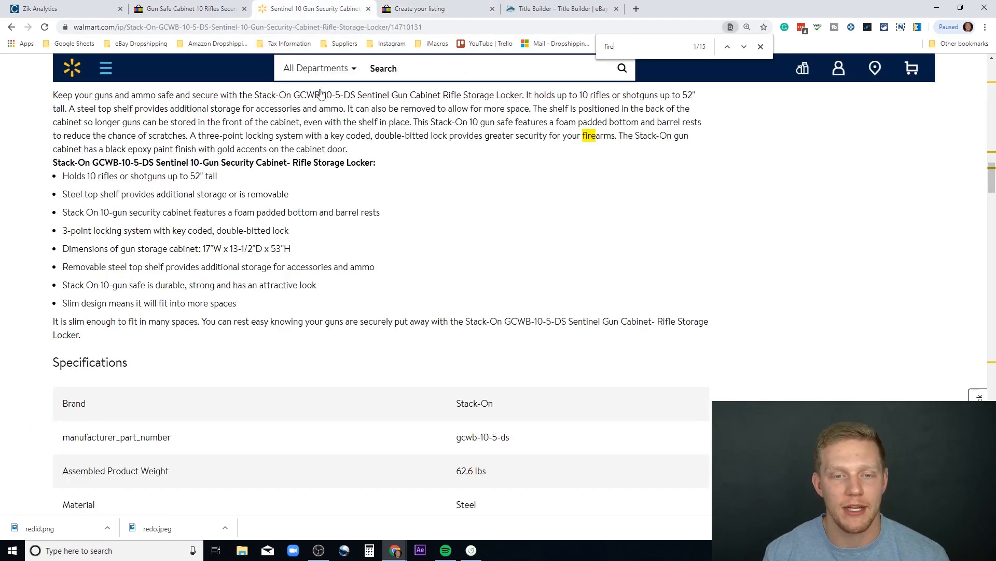
{"action": "scroll", "coordinate": [371, 210], "scroll_direction": "down", "scroll_amount": 2}
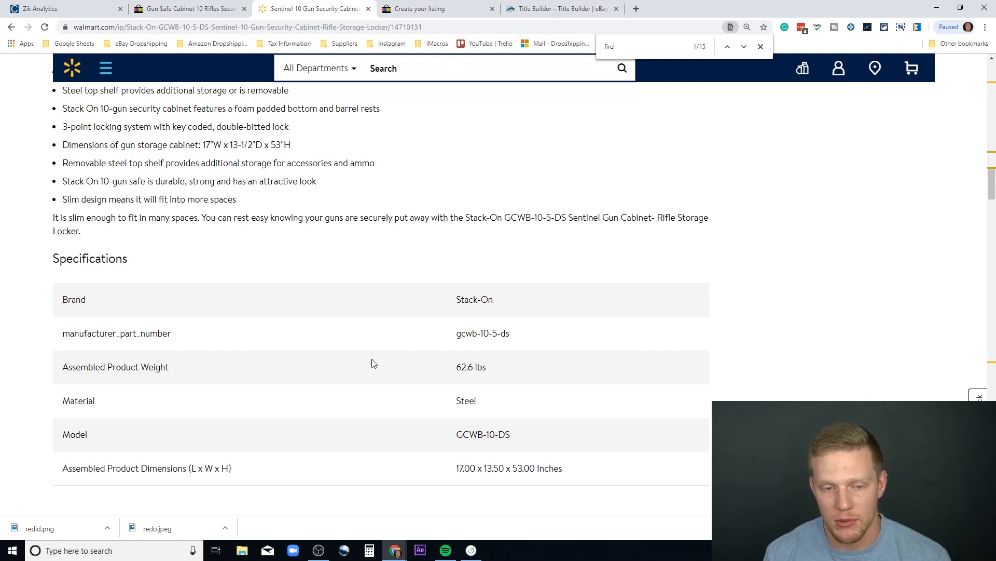
- Add a custom item specific named Assembled Product Weight with the value 62.6 lbs, taken from Walmart's specifications table
{"action": "left_click", "coordinate": [414, 9]}
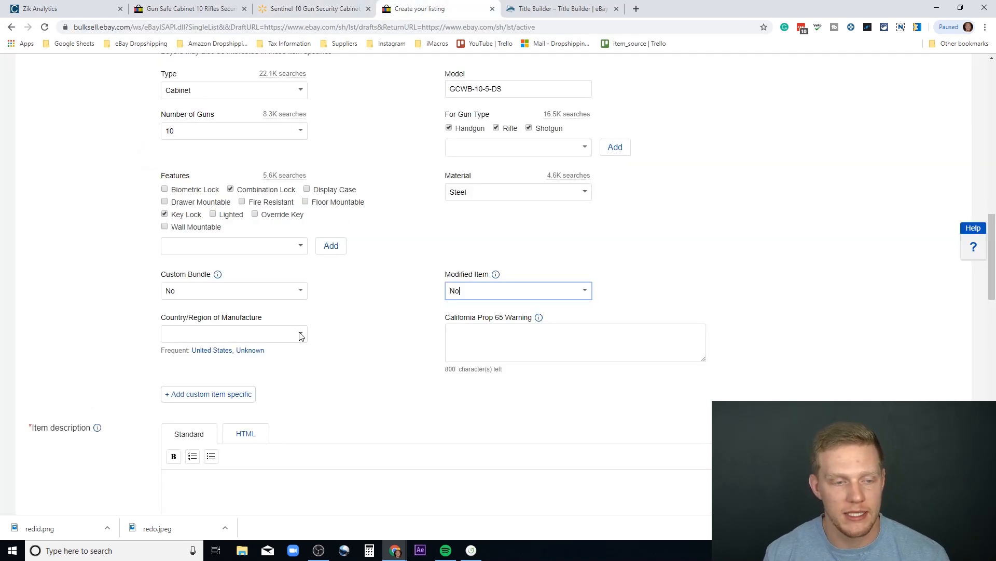
{"action": "left_click", "coordinate": [234, 395]}
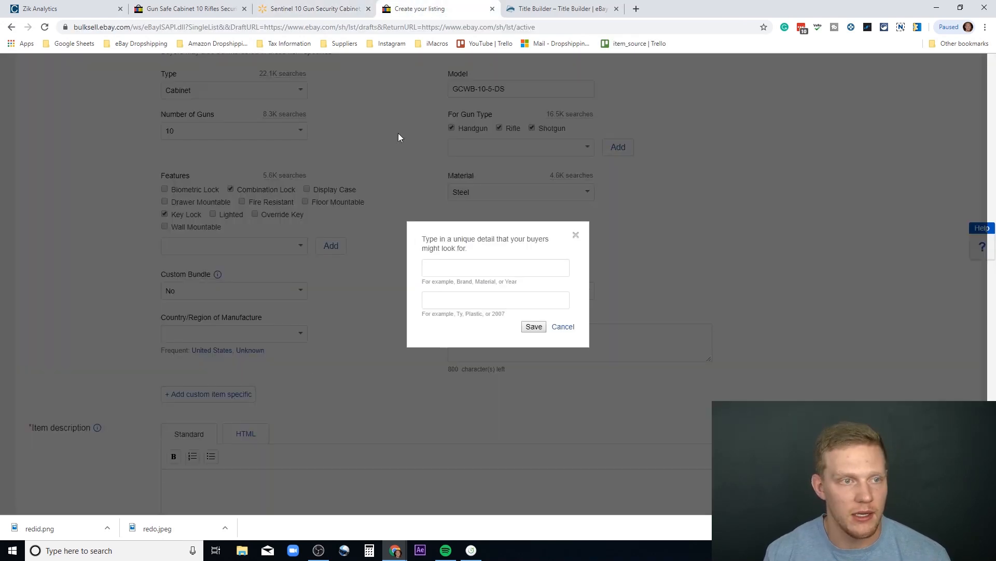
{"action": "left_click", "coordinate": [311, 9]}
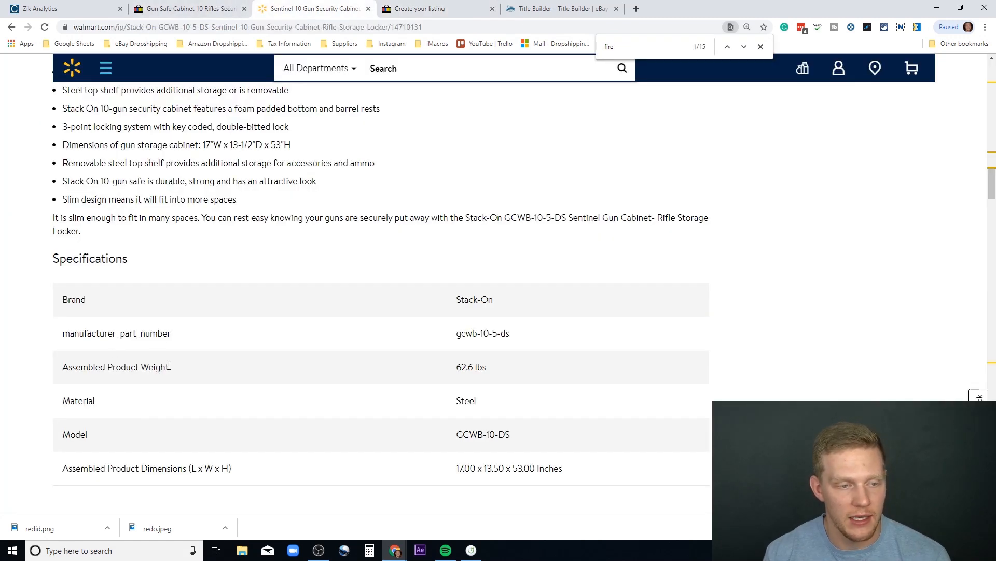
{"action": "left_click_drag", "start_coordinate": [170, 369], "coordinate": [64, 369]}
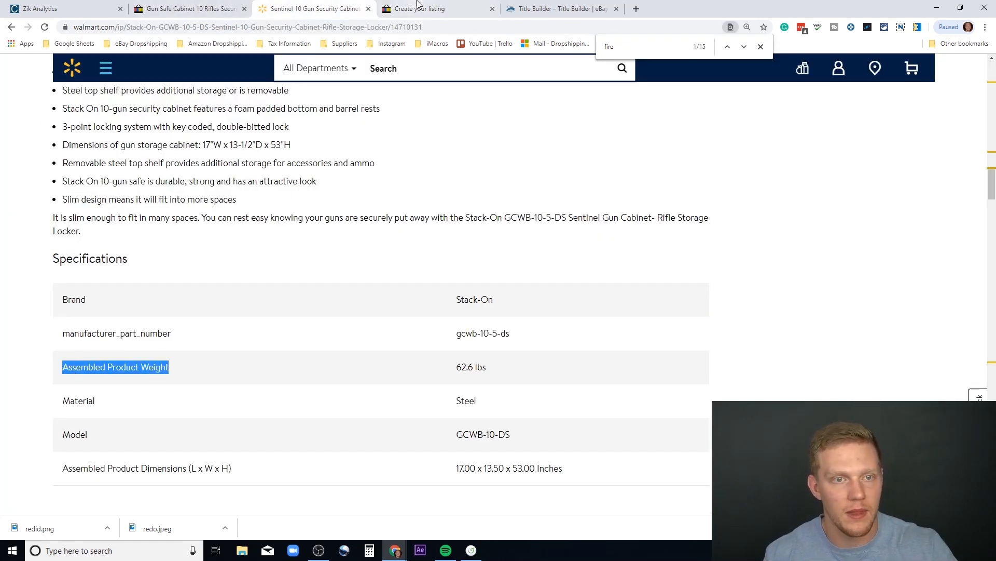
{"action": "left_click", "coordinate": [410, 7]}
{"action": "left_click", "coordinate": [458, 263]}
{"action": "type", "text": "Assembled Product Weight"}
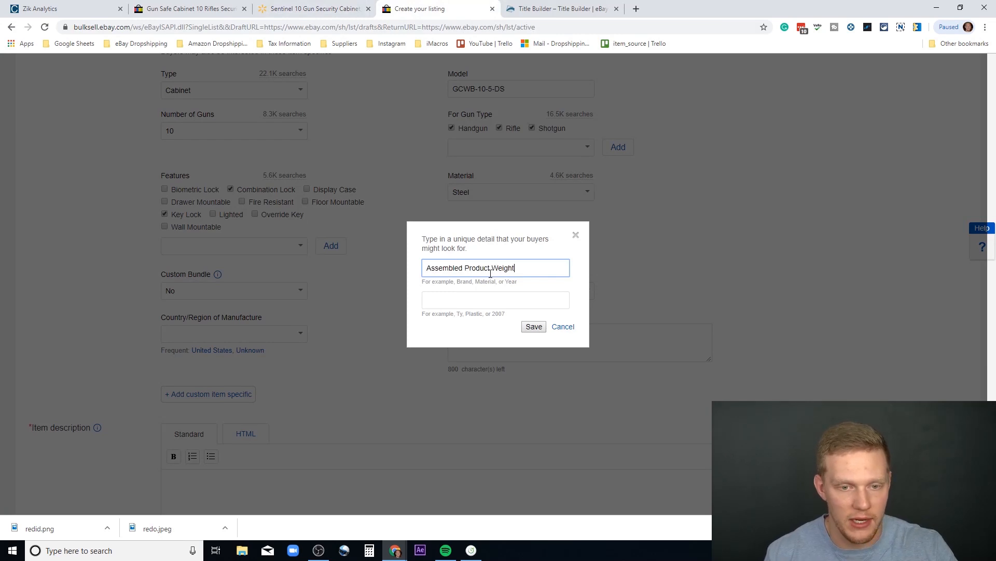
{"action": "left_click", "coordinate": [278, 10]}
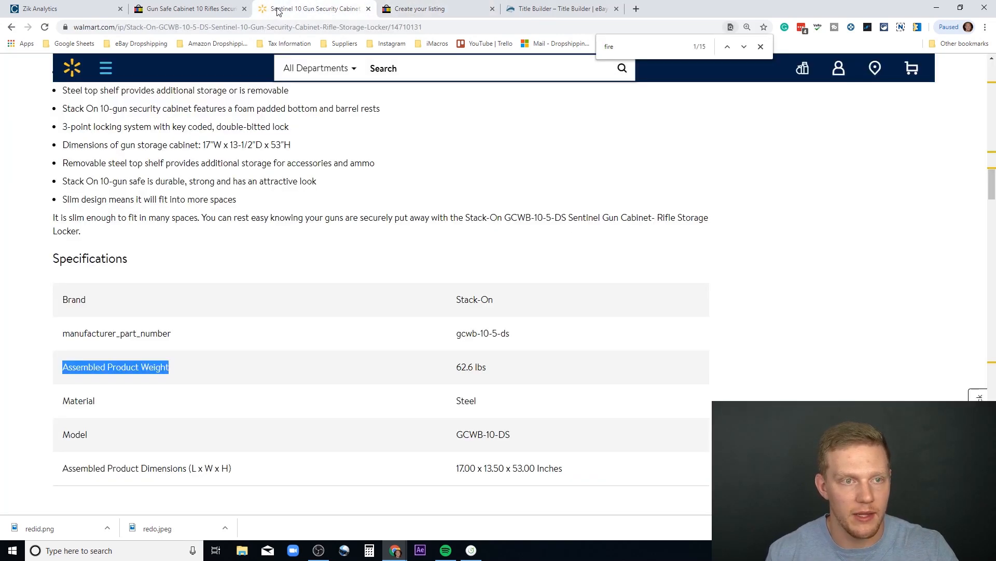
{"action": "left_click", "coordinate": [410, 13]}
{"action": "left_click", "coordinate": [440, 303]}
{"action": "type", "text": "62.6 lbs"}
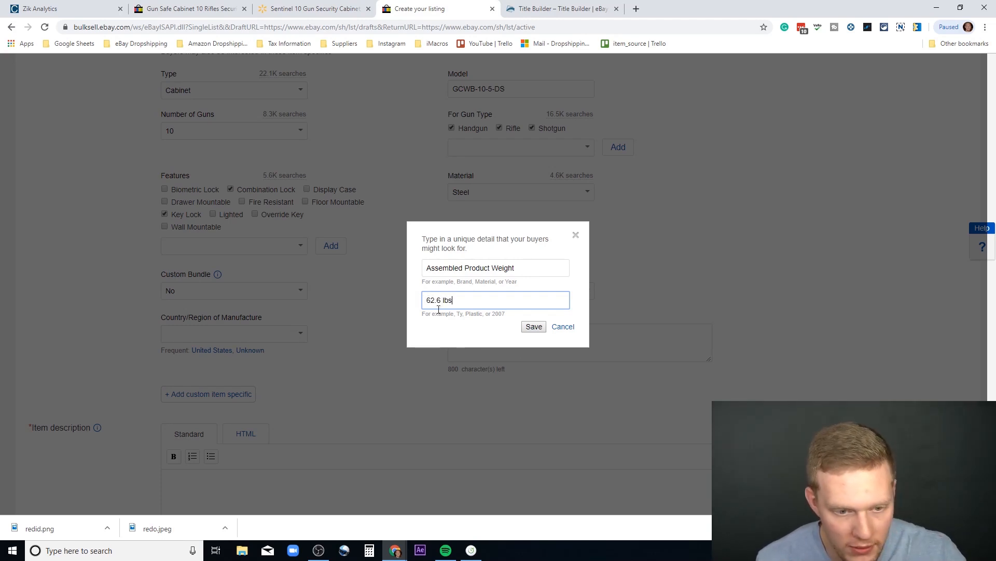
{"action": "left_click", "coordinate": [534, 327]}
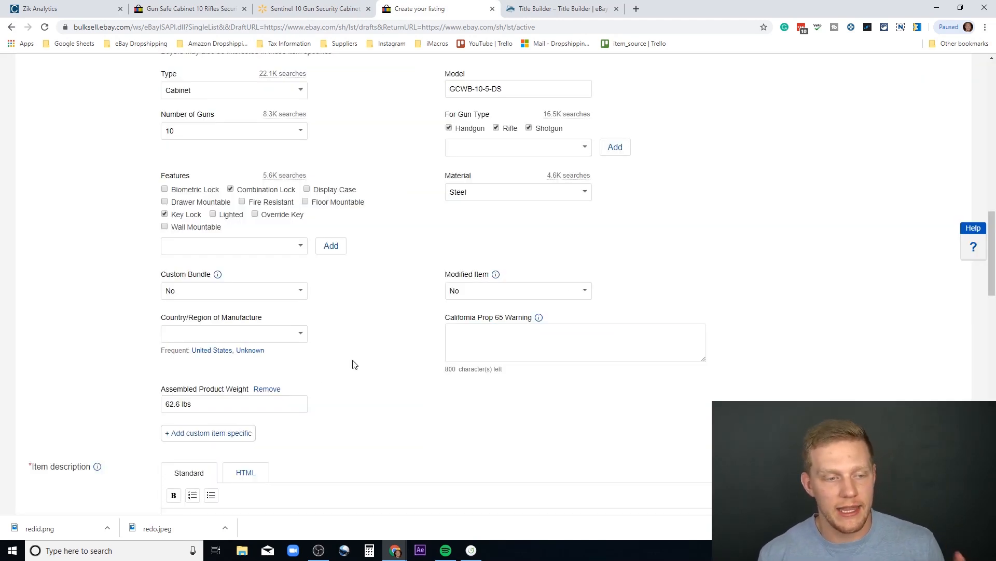
- Copy the gun cabinet's dimensions from the Walmart description and close the competitor's eBay listing
{"action": "left_click", "coordinate": [316, 9]}
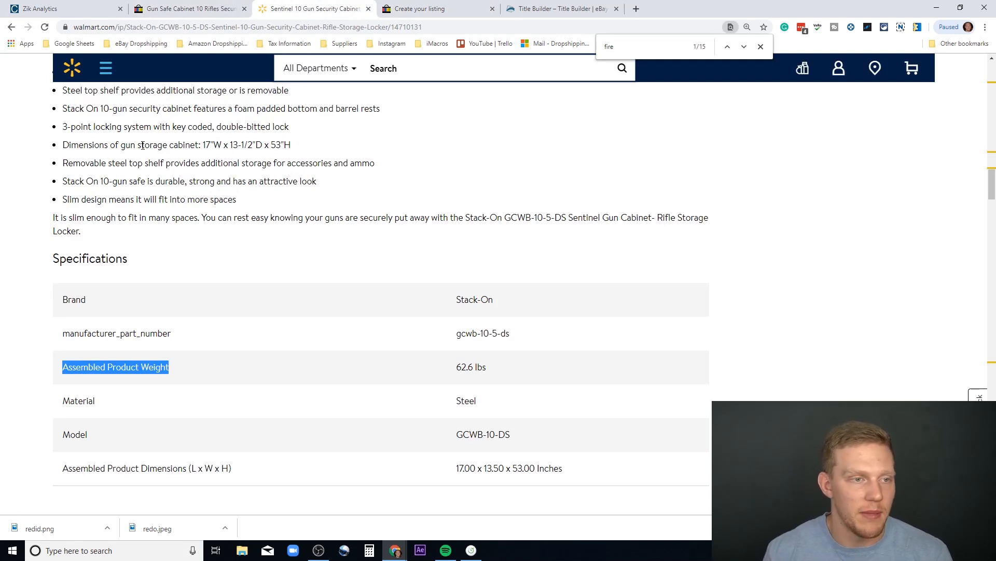
{"action": "left_click_drag", "start_coordinate": [292, 145], "coordinate": [204, 143]}
{"action": "key", "text": "ctrl+c"}
{"action": "left_click", "coordinate": [231, 8]}
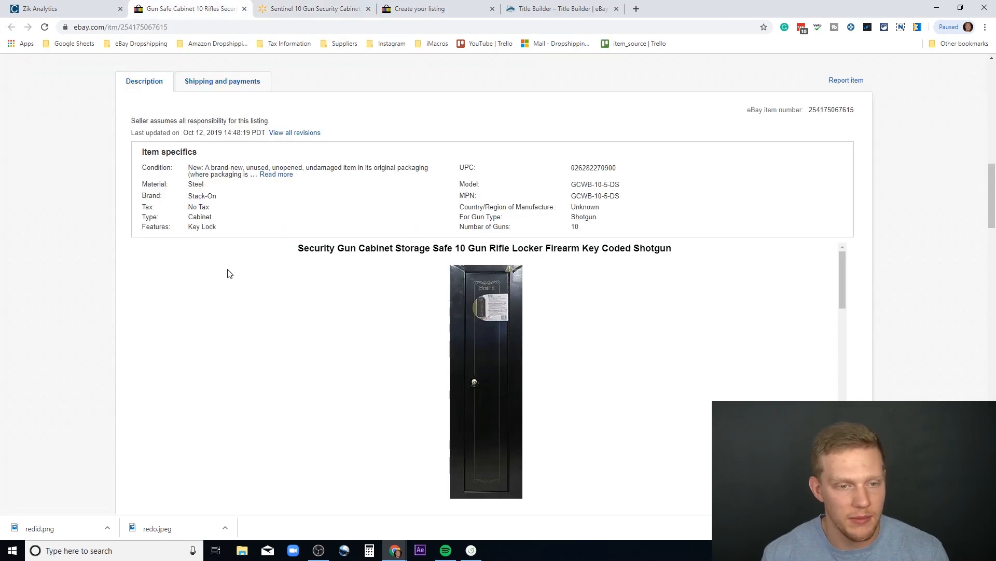
{"action": "left_click", "coordinate": [245, 9]}
{"action": "left_click", "coordinate": [333, 11]}
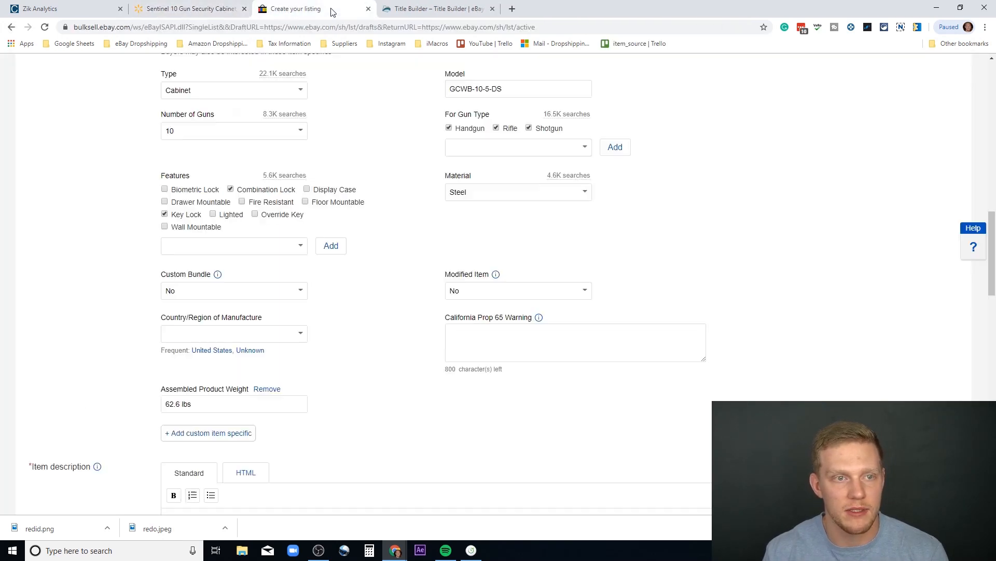
- Add a custom item specific named Overall Dimensions with the copied value 17"W x 13-1/2"D x 53"H
{"action": "left_click", "coordinate": [202, 433]}
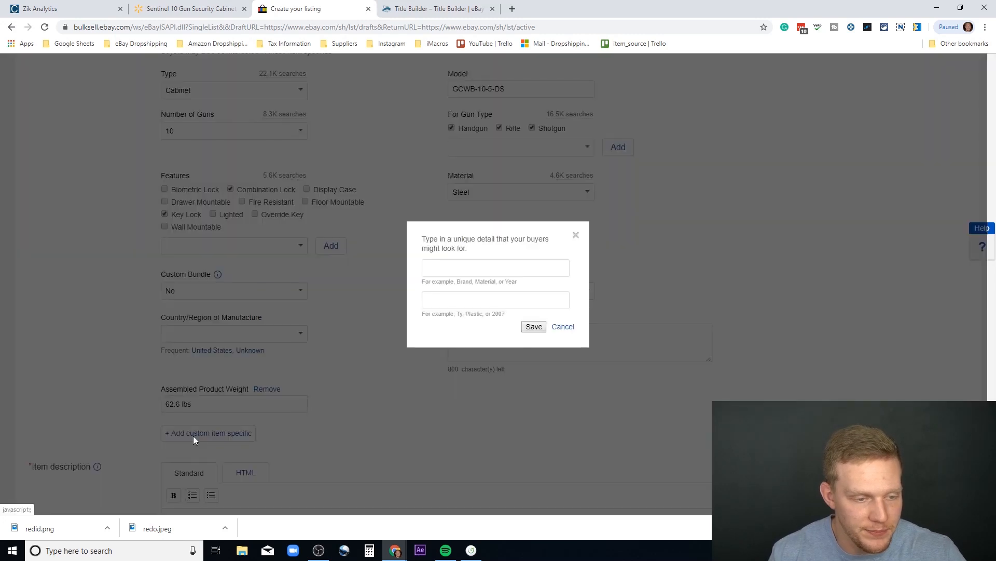
{"action": "left_click", "coordinate": [490, 269]}
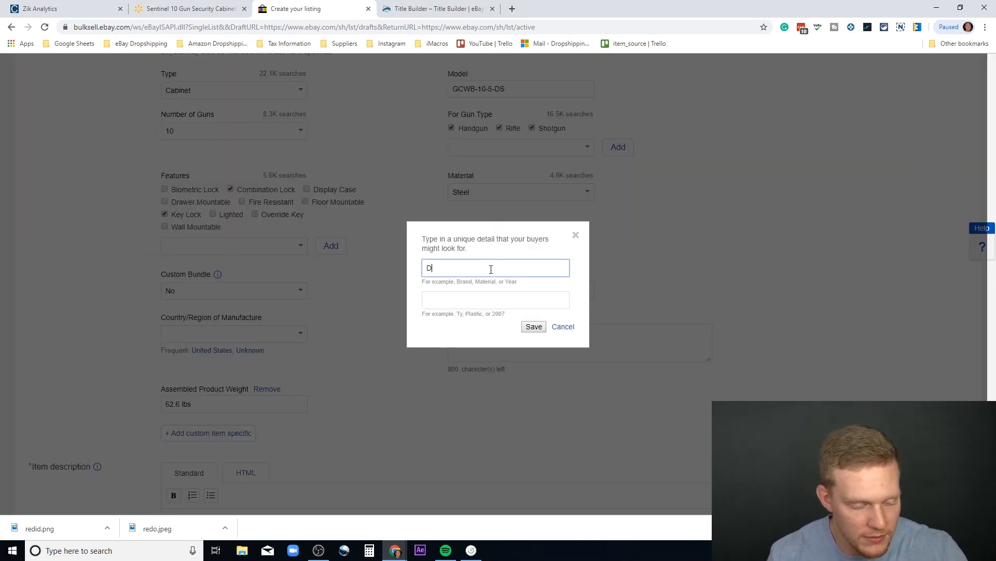
{"action": "type", "text": "Dim"}
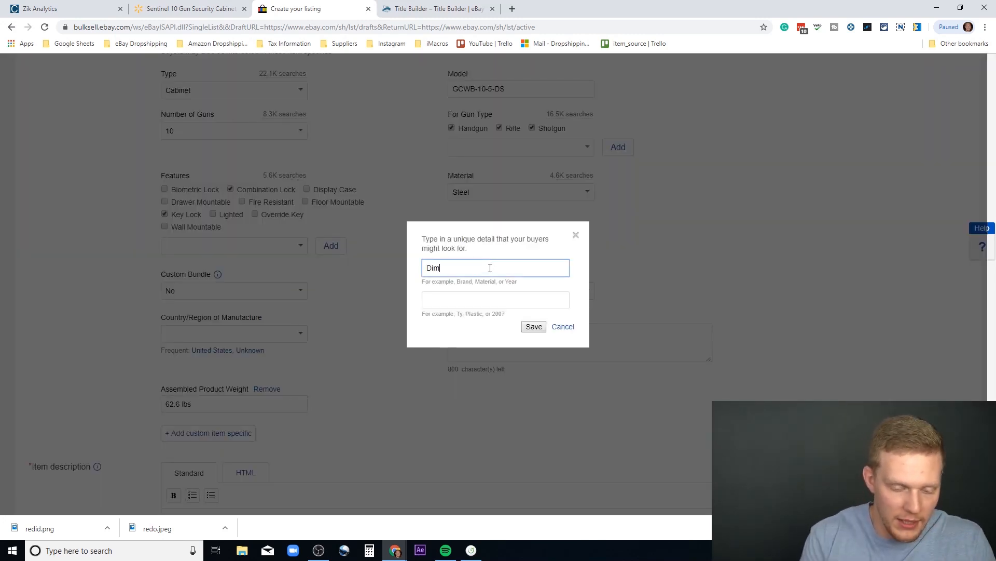
{"action": "key", "text": "BackSpace"}
{"action": "key", "text": "BackSpace"}
{"action": "key", "text": "BackSpace"}
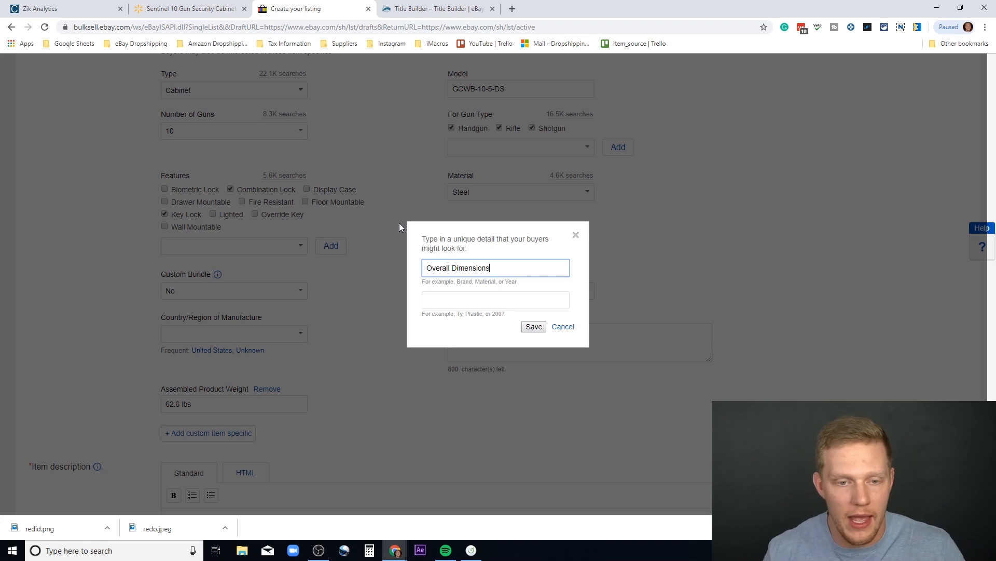
{"action": "left_click", "coordinate": [218, 9]}
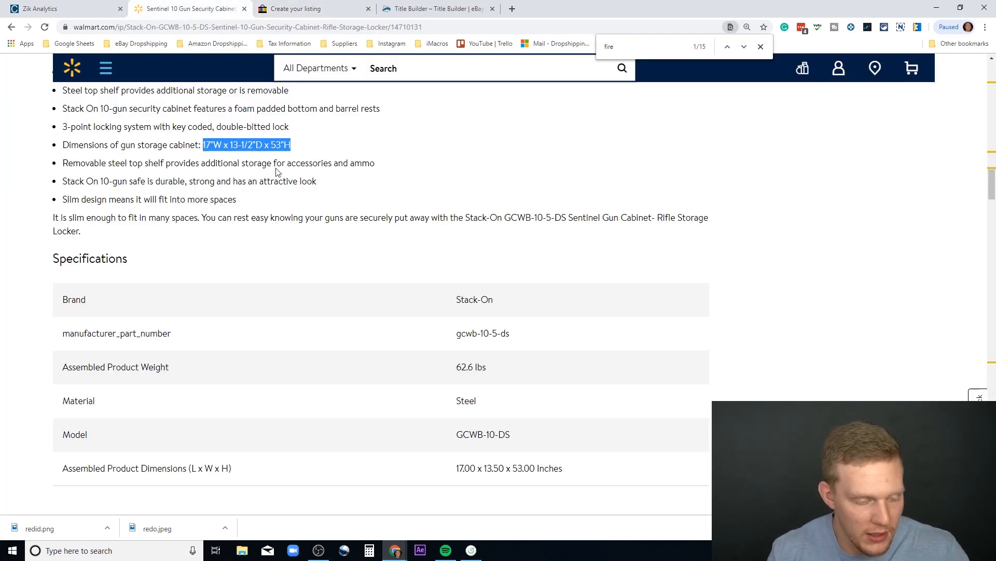
{"action": "left_click", "coordinate": [295, 9]}
{"action": "left_click", "coordinate": [449, 299]}
{"action": "key", "text": "ctrl+v"}
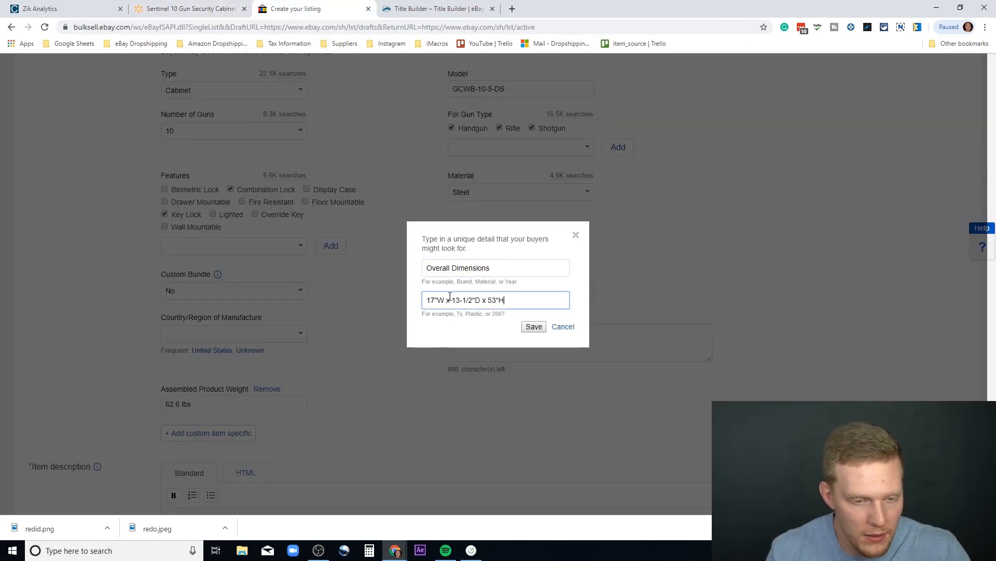
{"action": "left_click", "coordinate": [538, 330]}
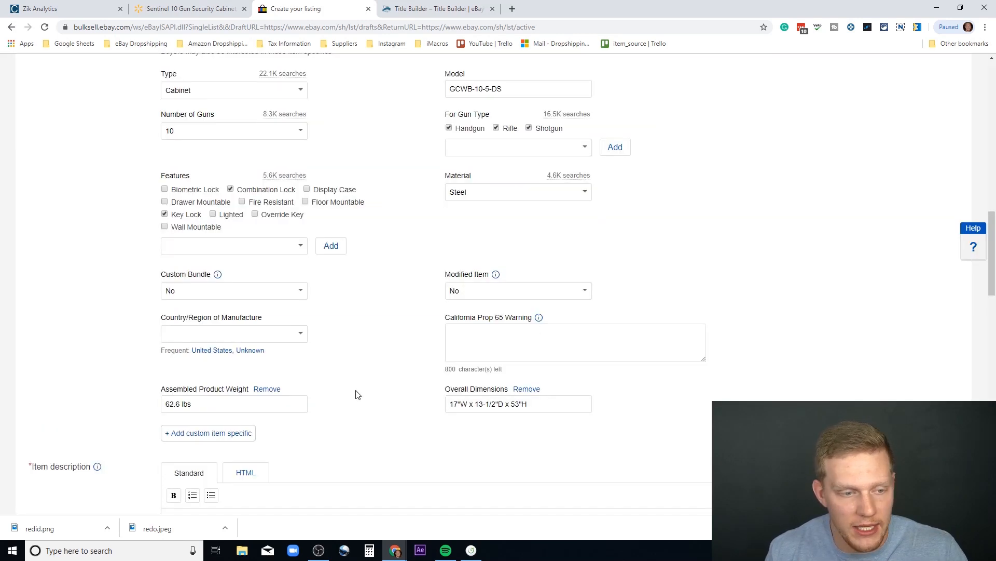
- Add a custom item specific named Height with the value 53 inches, checking the figure on the Walmart page
{"action": "scroll", "coordinate": [396, 383], "scroll_direction": "down", "scroll_amount": 2}
{"action": "left_click", "coordinate": [234, 329]}
{"action": "left_click", "coordinate": [428, 268]}
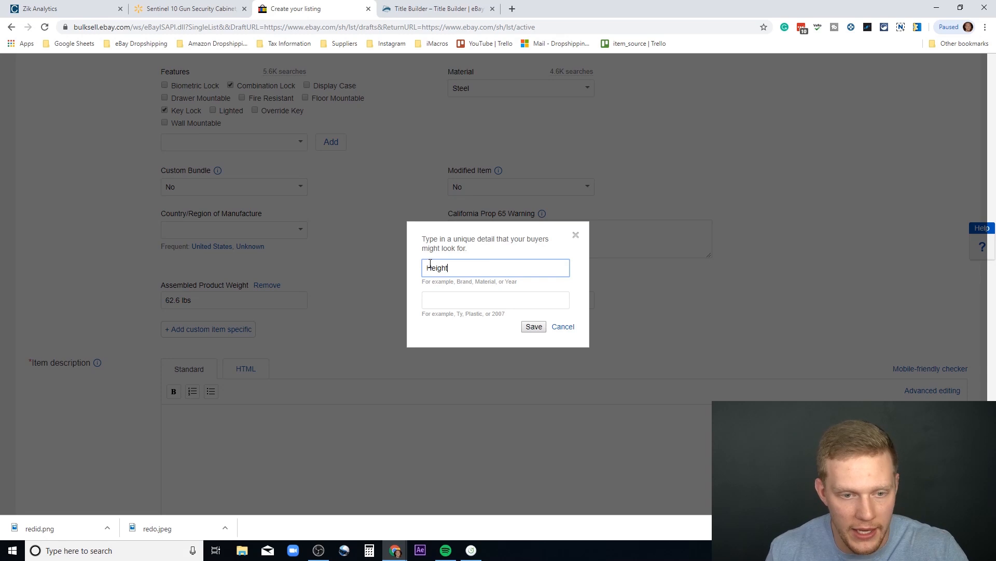
{"action": "left_click", "coordinate": [464, 295]}
{"action": "left_click", "coordinate": [187, 9]}
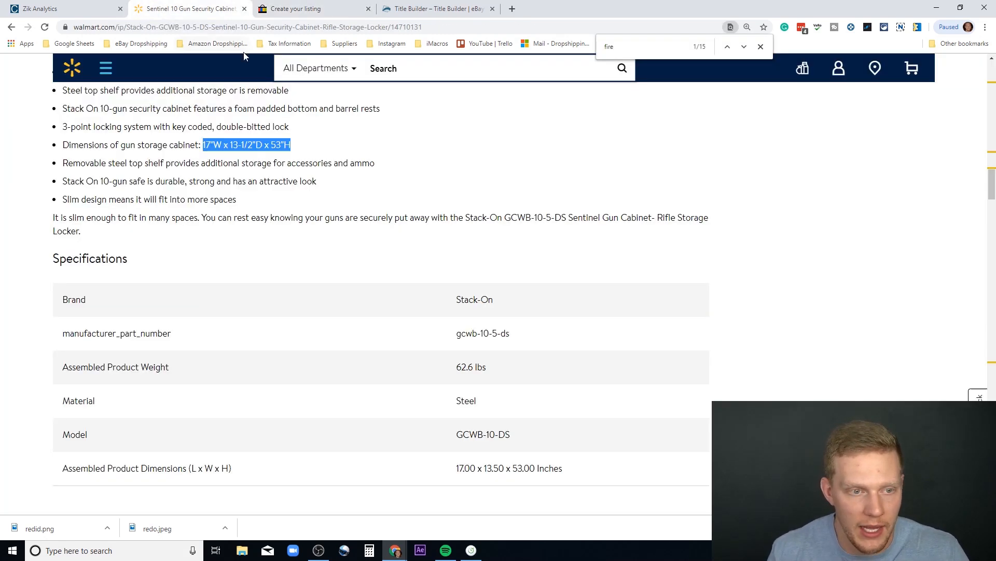
{"action": "left_click", "coordinate": [296, 9]}
{"action": "type", "text": "53 inchre"}
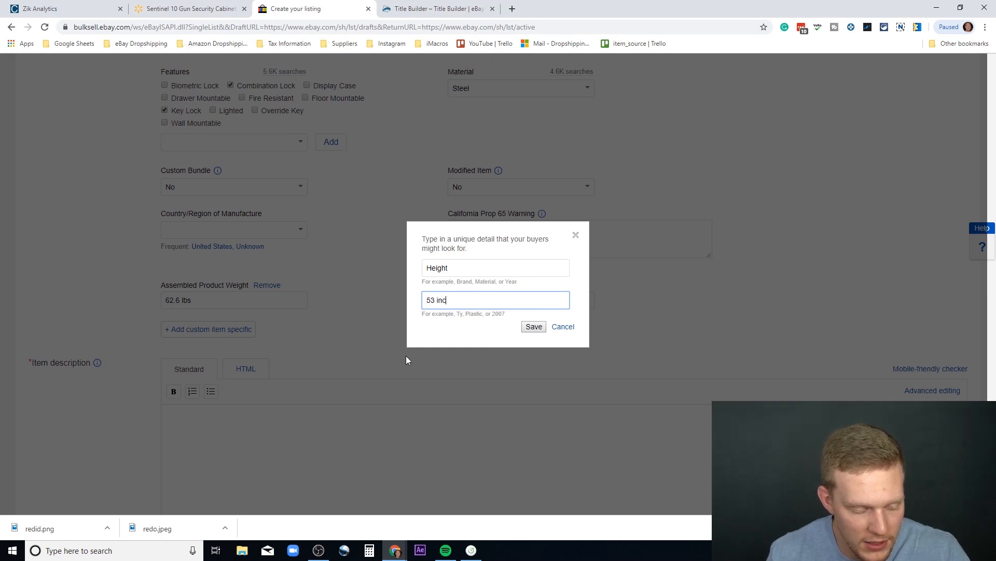
{"action": "key", "text": "BackSpace"}
{"action": "key", "text": "BackSpace"}
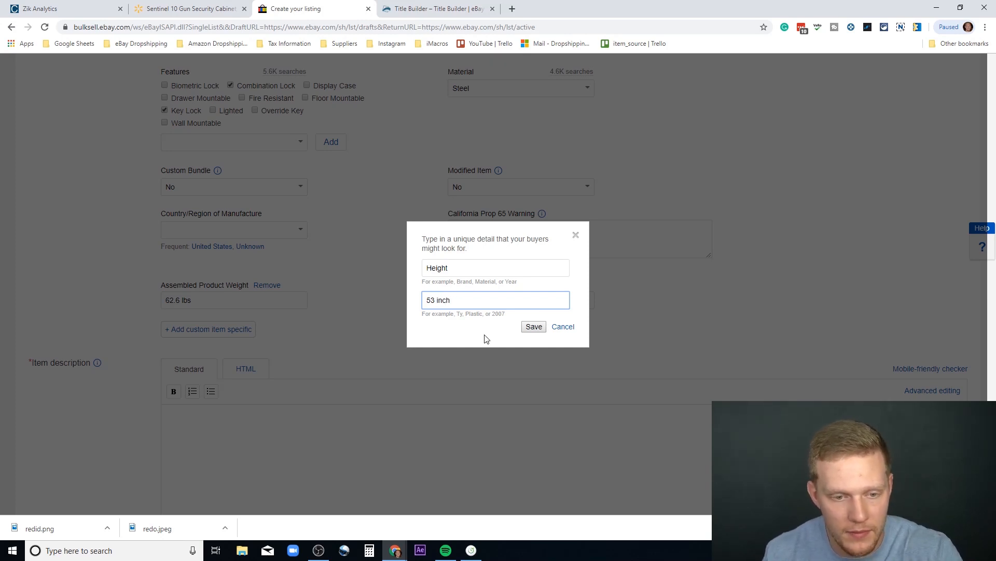
{"action": "type", "text": "es"}
{"action": "left_click", "coordinate": [534, 326]}
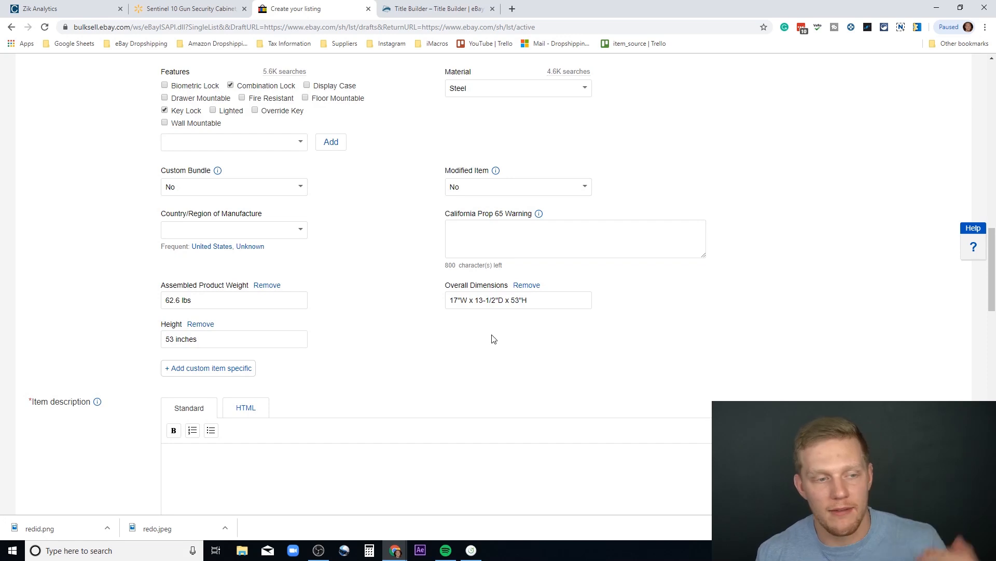
- Read Walmart's description and specifications for further custom details, and review the eBay listing's item specifics and empty description
{"action": "left_click", "coordinate": [171, 8]}
{"action": "scroll", "coordinate": [210, 159], "scroll_direction": "up", "scroll_amount": 3}
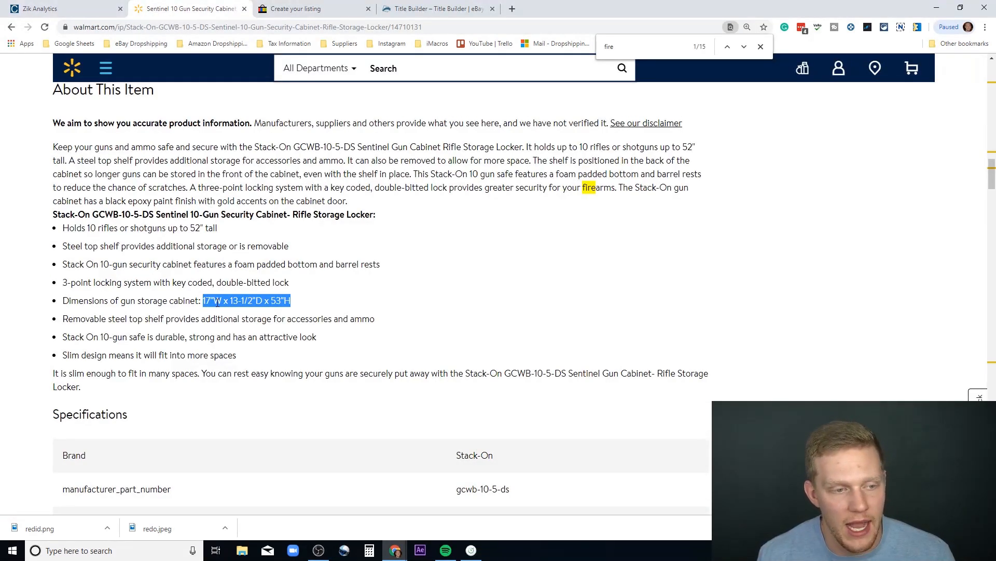
{"action": "left_click_drag", "start_coordinate": [683, 141], "coordinate": [694, 145]}
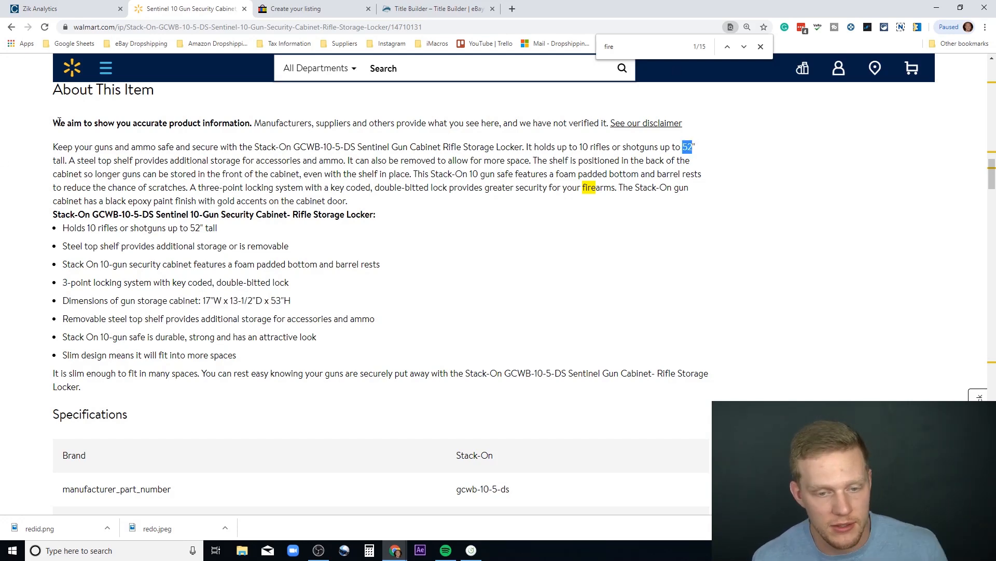
{"action": "scroll", "coordinate": [59, 127], "scroll_direction": "down", "scroll_amount": 2}
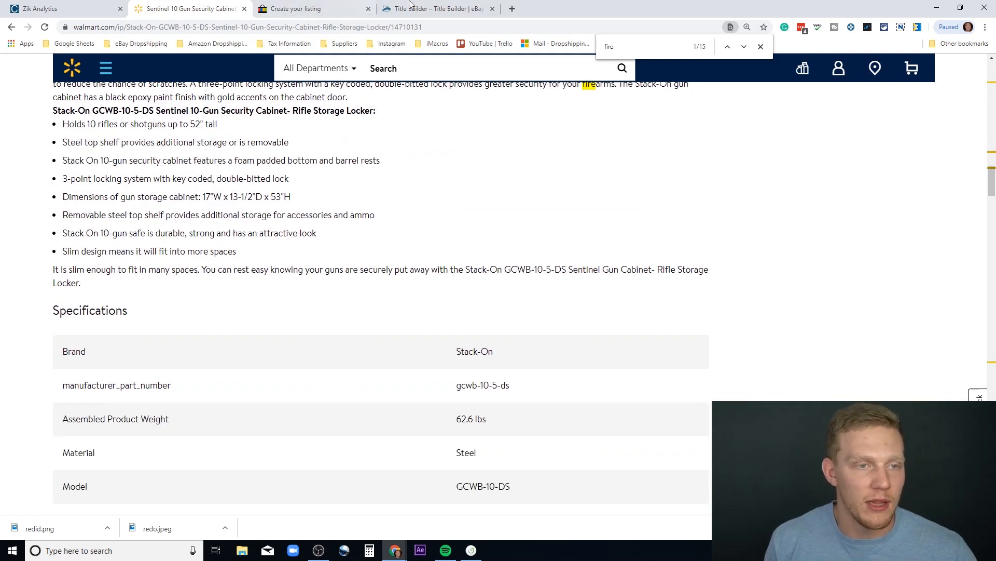
{"action": "left_click", "coordinate": [321, 6]}
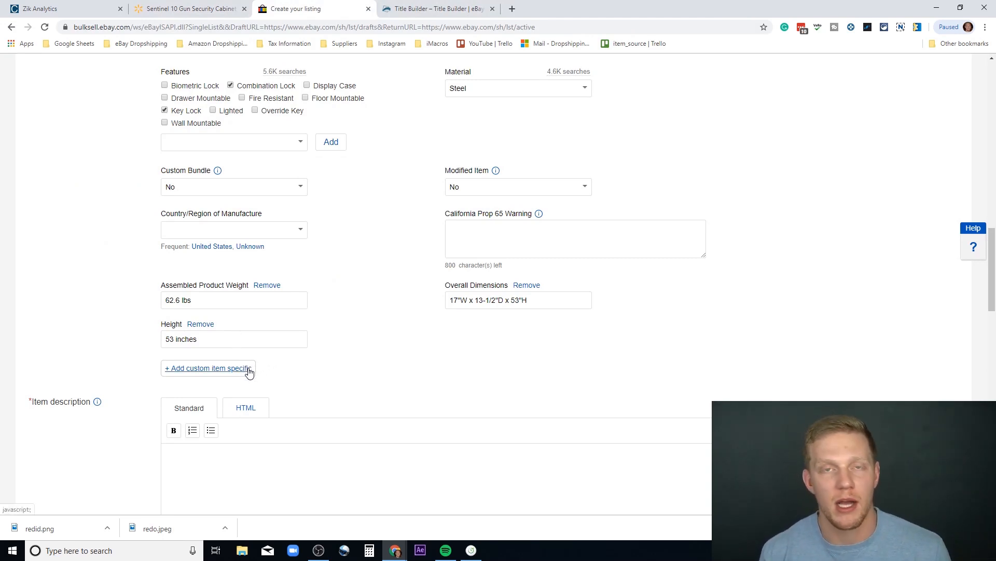
{"action": "scroll", "coordinate": [247, 369], "scroll_direction": "down", "scroll_amount": 2}
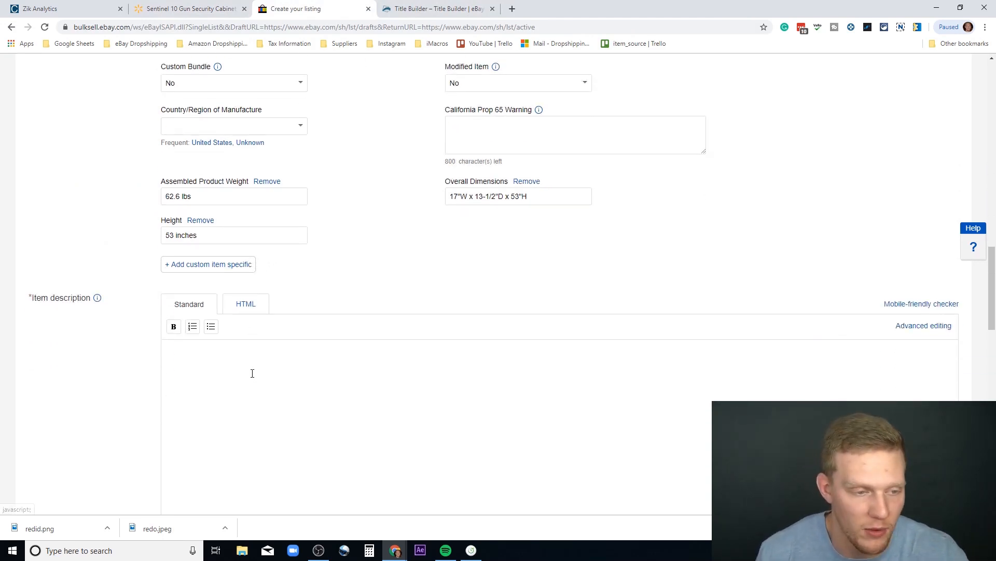
{"action": "scroll", "coordinate": [244, 386], "scroll_direction": "up", "scroll_amount": 9}
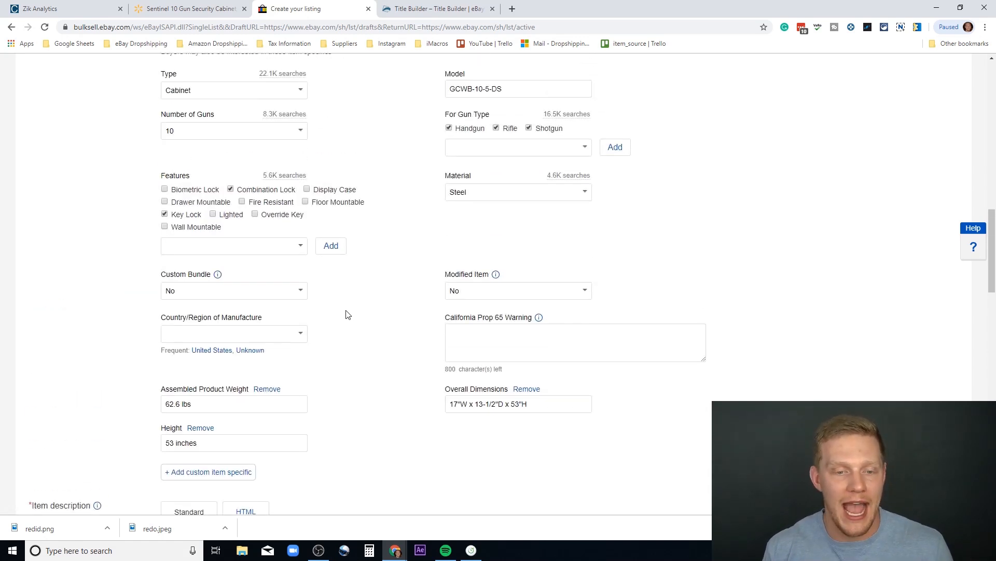
{"action": "scroll", "coordinate": [389, 453], "scroll_direction": "down", "scroll_amount": 9}
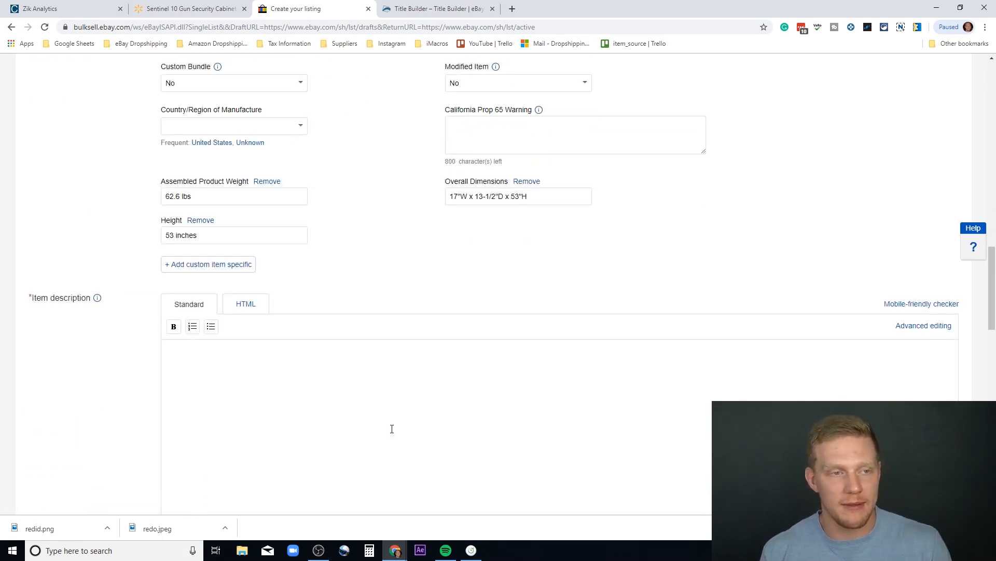
{"action": "scroll", "coordinate": [393, 424], "scroll_direction": "down", "scroll_amount": 2}
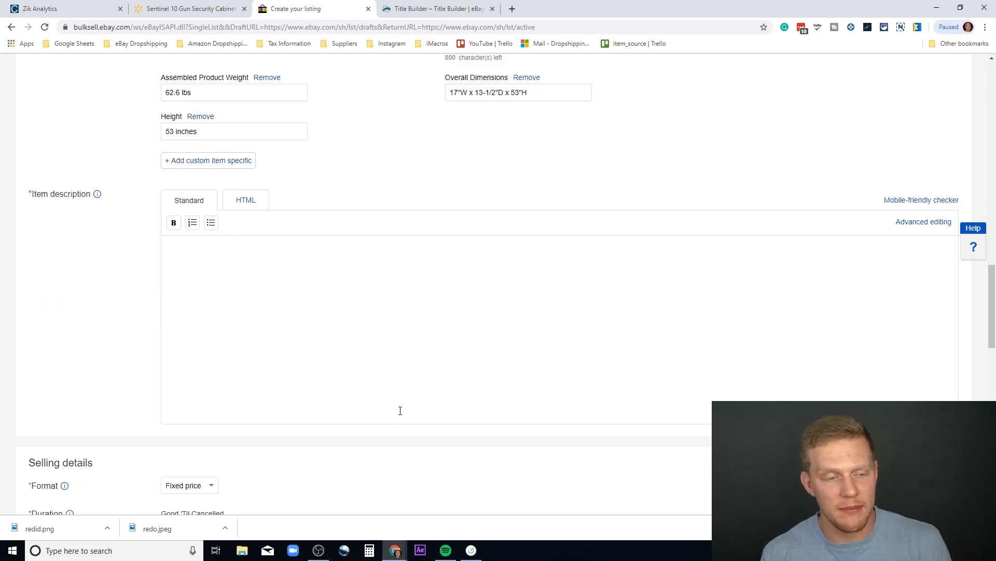
- Copy the listing title into the item description and format it as a numbered list
{"action": "scroll", "coordinate": [400, 415], "scroll_direction": "up", "scroll_amount": 4}
{"action": "scroll", "coordinate": [400, 421], "scroll_direction": "up", "scroll_amount": 15}
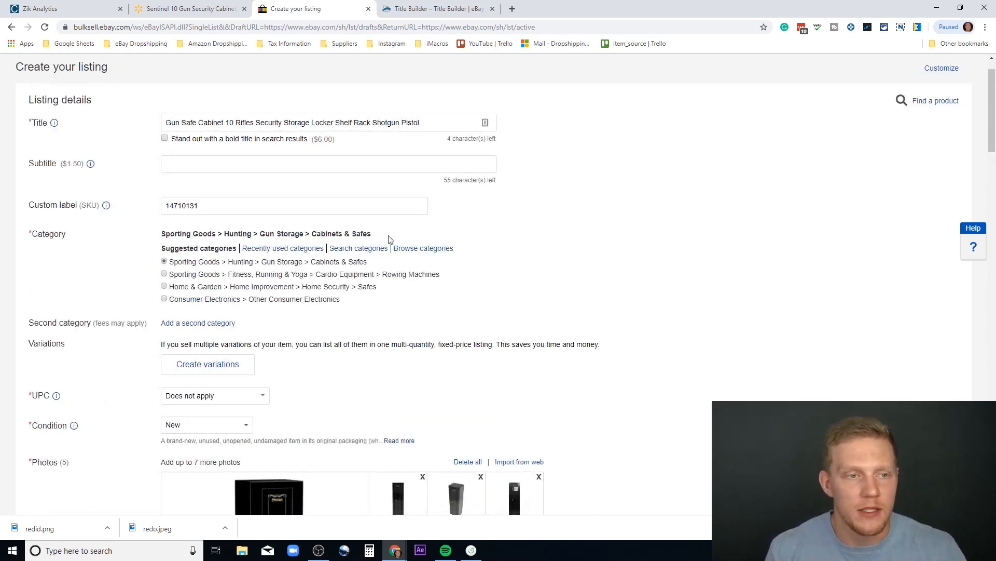
{"action": "left_click", "coordinate": [355, 122]}
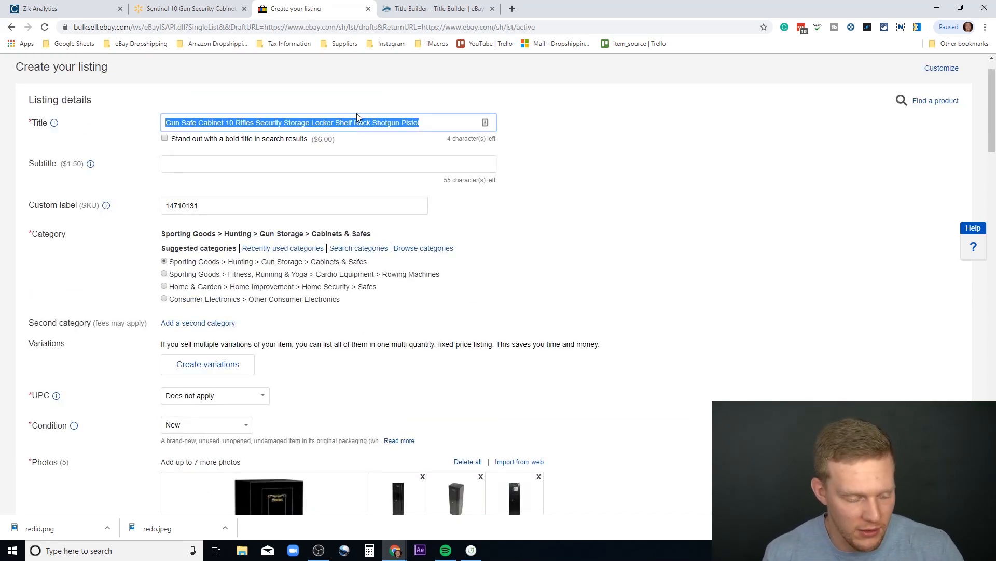
{"action": "scroll", "coordinate": [487, 333], "scroll_direction": "down", "scroll_amount": 20}
{"action": "left_click", "coordinate": [492, 249]}
{"action": "type", "text": "Gun Safe Cabinet 10 Rifles Security Storage Locker Shelf Rack Shotgun Pistol"}
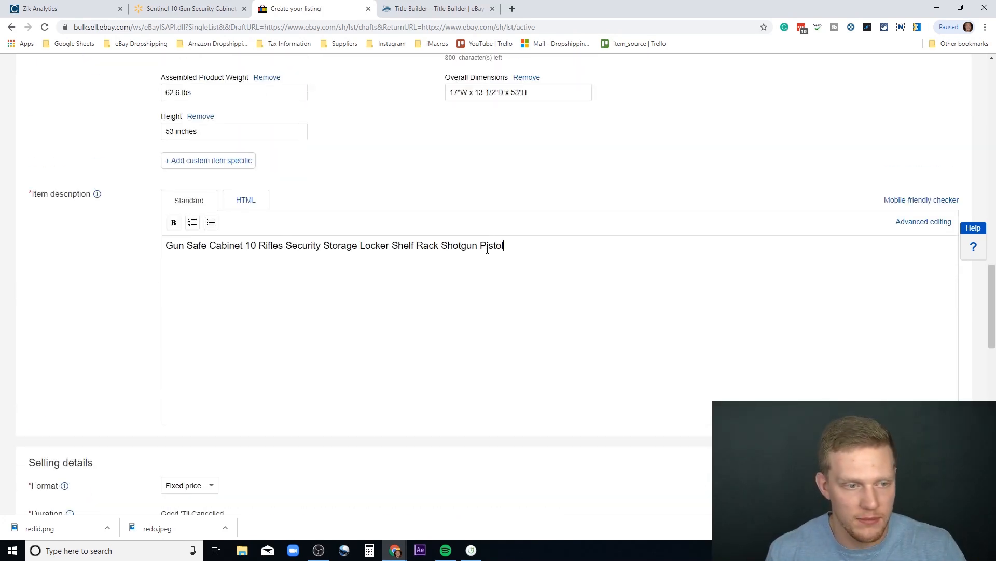
{"action": "left_click", "coordinate": [190, 224]}
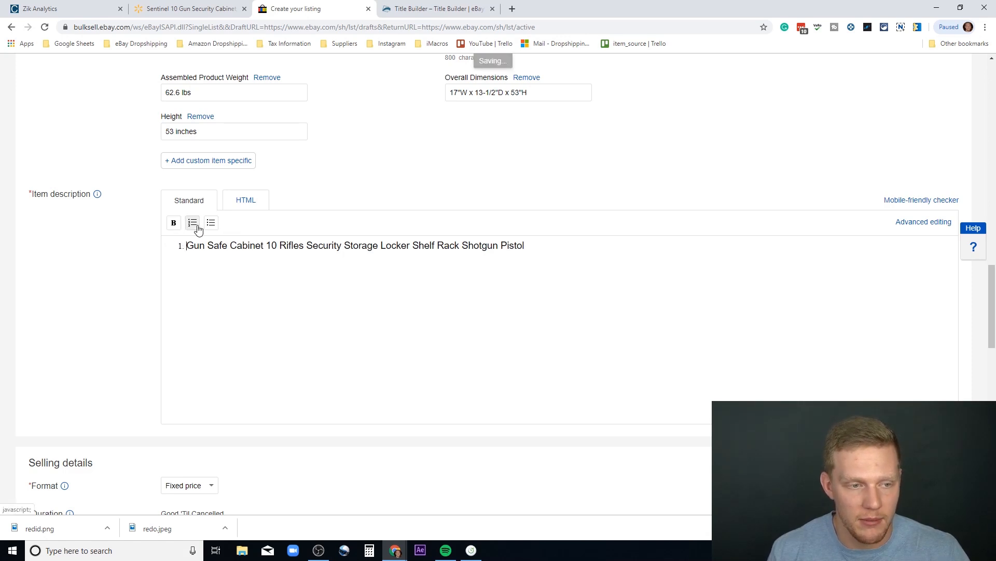
- Delete the numbered title line from the item description, leaving the description empty
{"action": "left_click", "coordinate": [173, 222]}
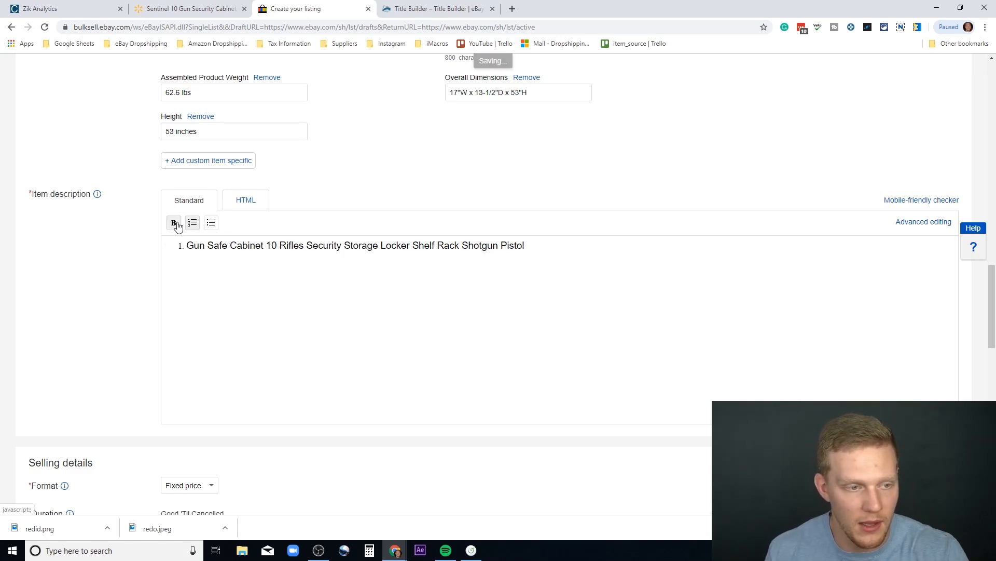
{"action": "double_click", "coordinate": [449, 245]}
{"action": "left_click", "coordinate": [538, 240]}
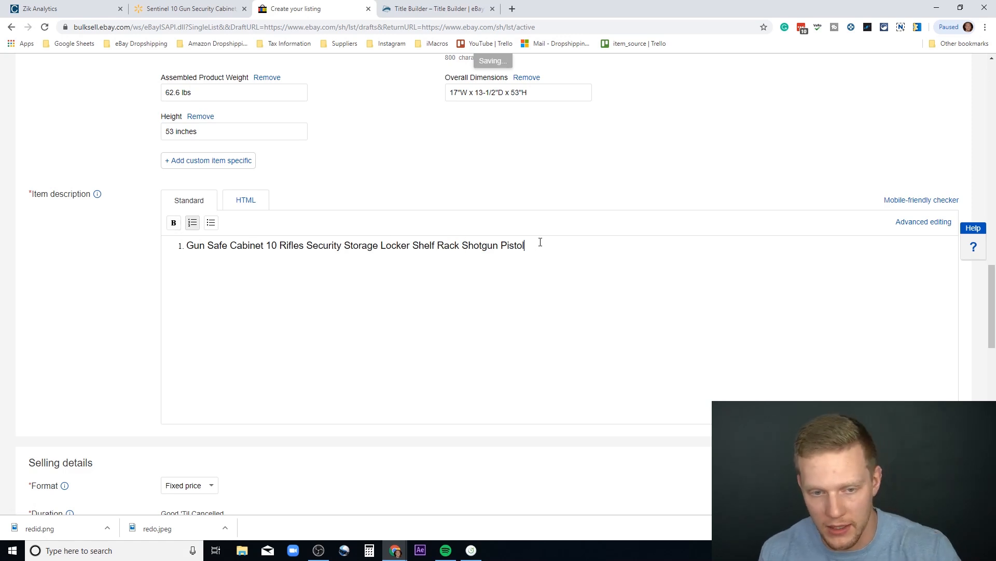
{"action": "double_click", "coordinate": [539, 241]}
{"action": "key", "text": "BackSpace"}
{"action": "key", "text": "BackSpace"}
{"action": "key", "text": "BackSpace"}
{"action": "key", "text": "BackSpace"}
{"action": "key", "text": "BackSpace"}
{"action": "key", "text": "BackSpace"}
{"action": "key", "text": "BackSpace"}
{"action": "key", "text": "BackSpace"}
{"action": "key", "text": "BackSpace"}
{"action": "key", "text": "BackSpace"}
{"action": "key", "text": "BackSpace"}
{"action": "key", "text": "BackSpace"}
{"action": "key", "text": "BackSpace"}
{"action": "key", "text": "BackSpace"}
{"action": "key", "text": "BackSpace"}
{"action": "key", "text": "BackSpace"}
{"action": "key", "text": "BackSpace"}
{"action": "key", "text": "BackSpace"}
{"action": "key", "text": "BackSpace"}
{"action": "key", "text": "BackSpace"}
{"action": "key", "text": "BackSpace"}
{"action": "key", "text": "BackSpace"}
{"action": "key", "text": "BackSpace"}
{"action": "key", "text": "BackSpace"}
{"action": "key", "text": "BackSpace"}
{"action": "key", "text": "BackSpace"}
{"action": "key", "text": "BackSpace"}
{"action": "key", "text": "BackSpace"}
{"action": "key", "text": "BackSpace"}
{"action": "key", "text": "BackSpace"}
{"action": "key", "text": "BackSpace"}
{"action": "key", "text": "BackSpace"}
{"action": "key", "text": "BackSpace"}
{"action": "key", "text": "BackSpace"}
{"action": "key", "text": "BackSpace"}
{"action": "key", "text": "BackSpace"}
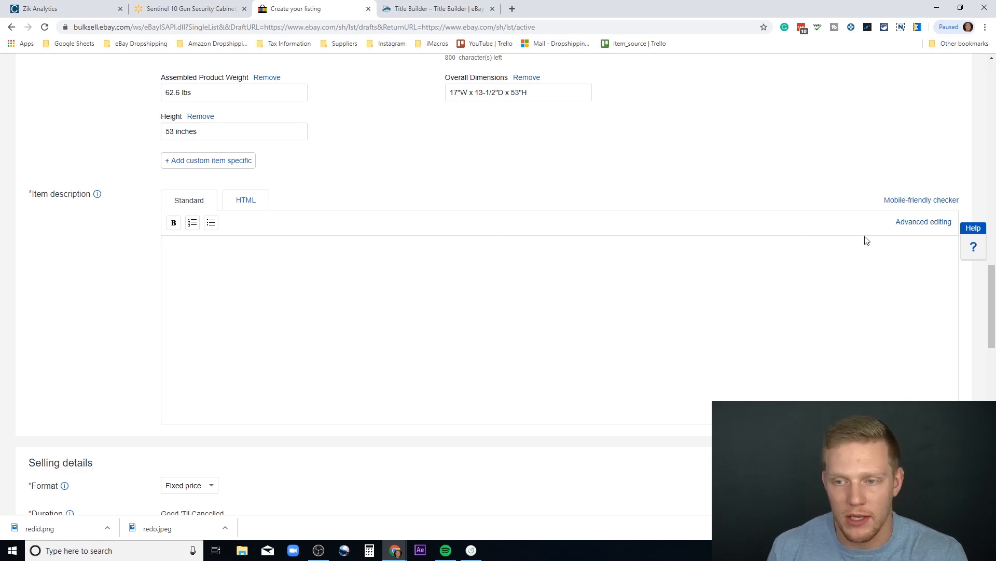
- Switch the item description to advanced editing and insert the listing title in bold at font size 18, followed by a new line
{"action": "left_click", "coordinate": [906, 222]}
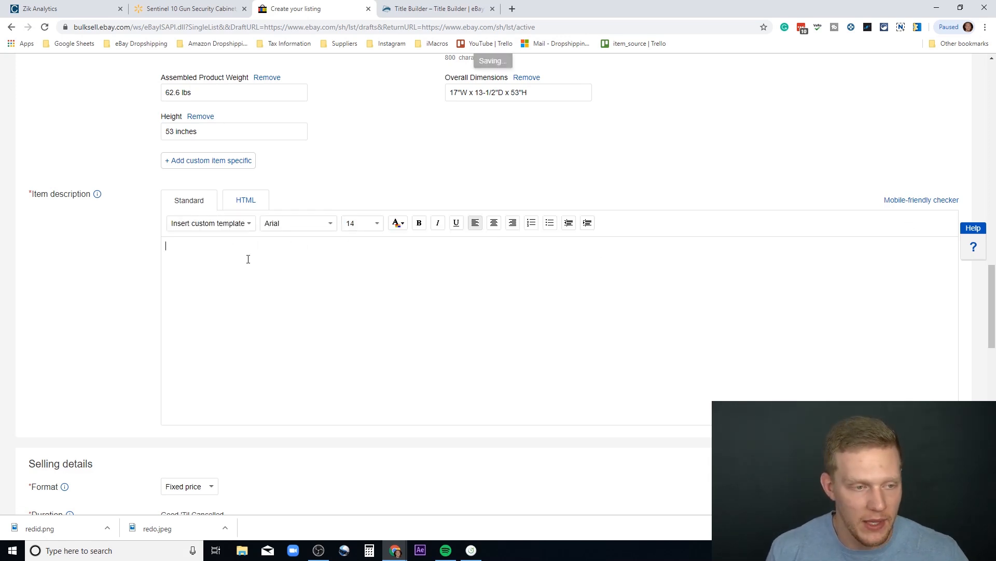
{"action": "key", "text": "ctrl+b"}
{"action": "type", "text": "Gun Safe Cabinet 10 Rifles Security Storage Locker Shelf Rack Shotgun Pistol"}
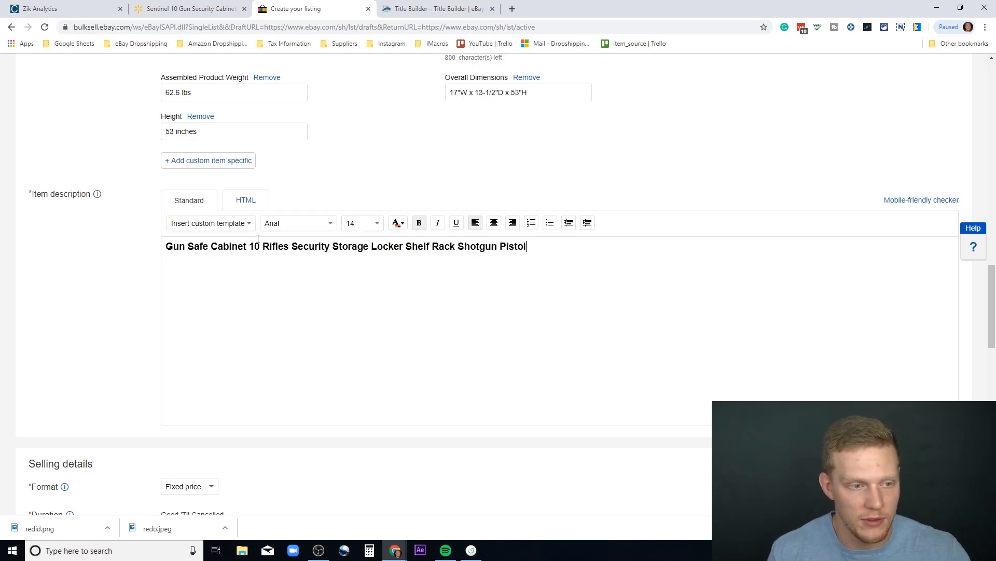
{"action": "key", "text": "ctrl+a"}
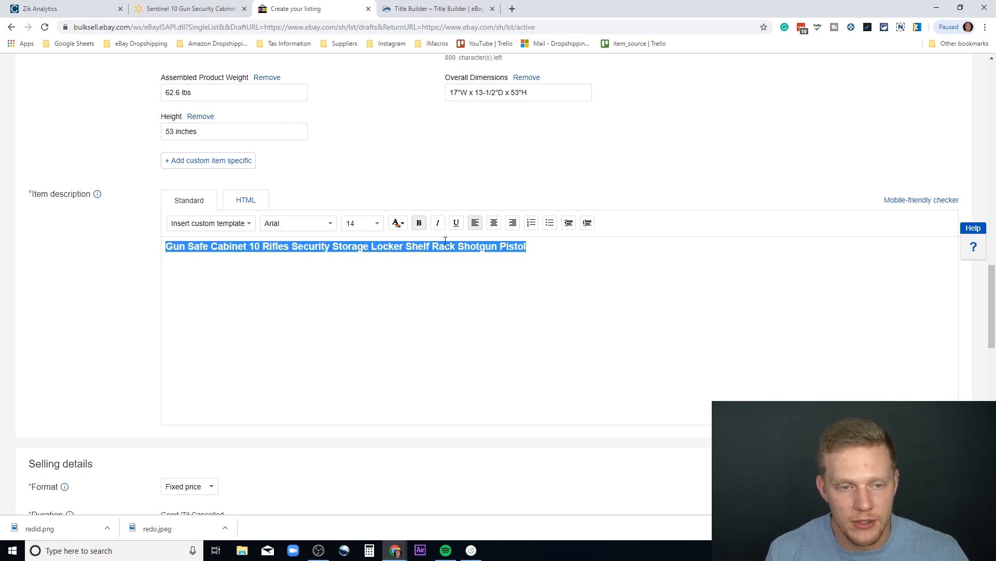
{"action": "left_click", "coordinate": [376, 224]}
{"action": "left_click", "coordinate": [362, 272]}
{"action": "left_click", "coordinate": [404, 274]}
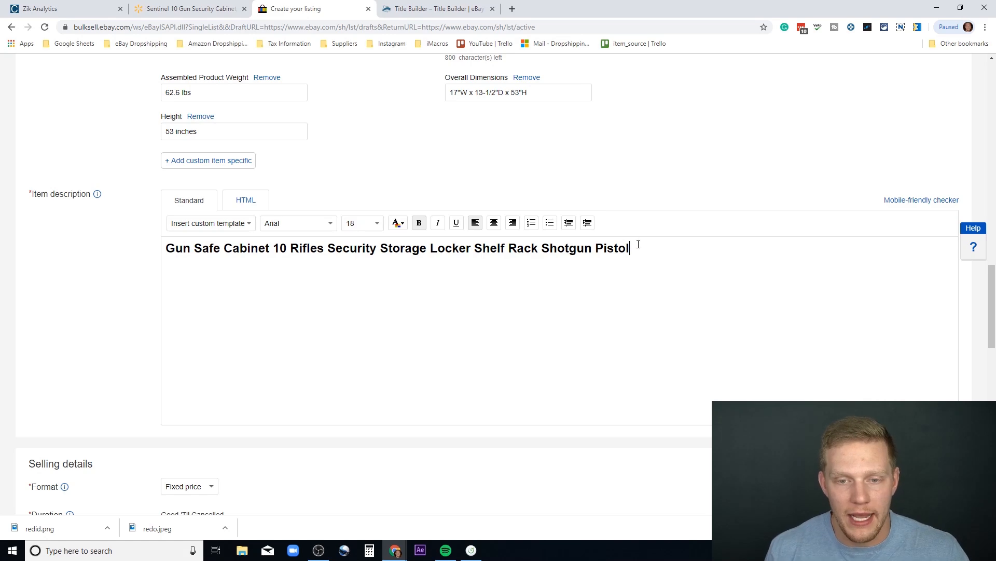
{"action": "key", "text": "Return"}
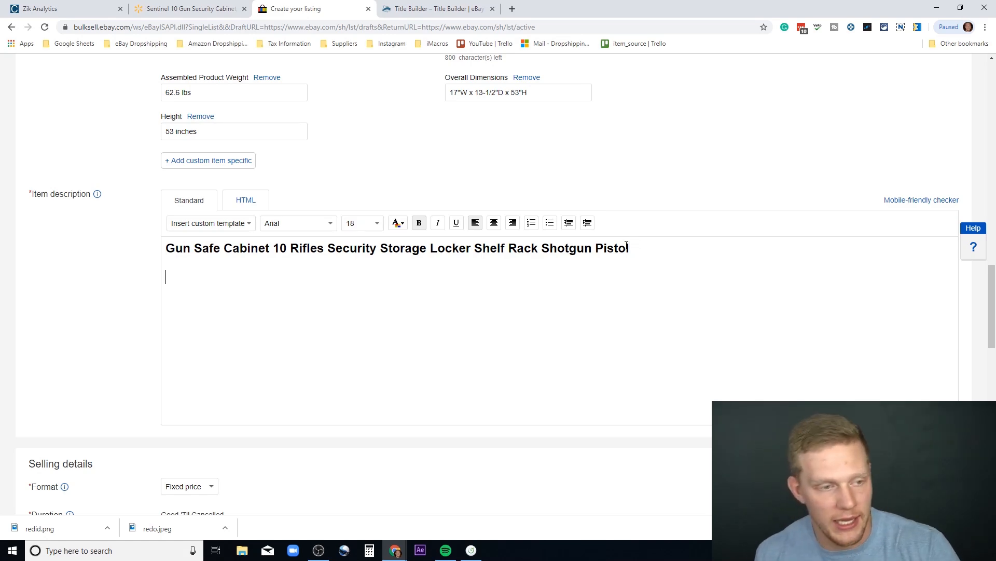
- Copy the introductory product paragraph from Walmart's About This Item section into the eBay item description below the title
{"action": "left_click", "coordinate": [195, 8]}
{"action": "scroll", "coordinate": [283, 174], "scroll_direction": "up", "scroll_amount": 4}
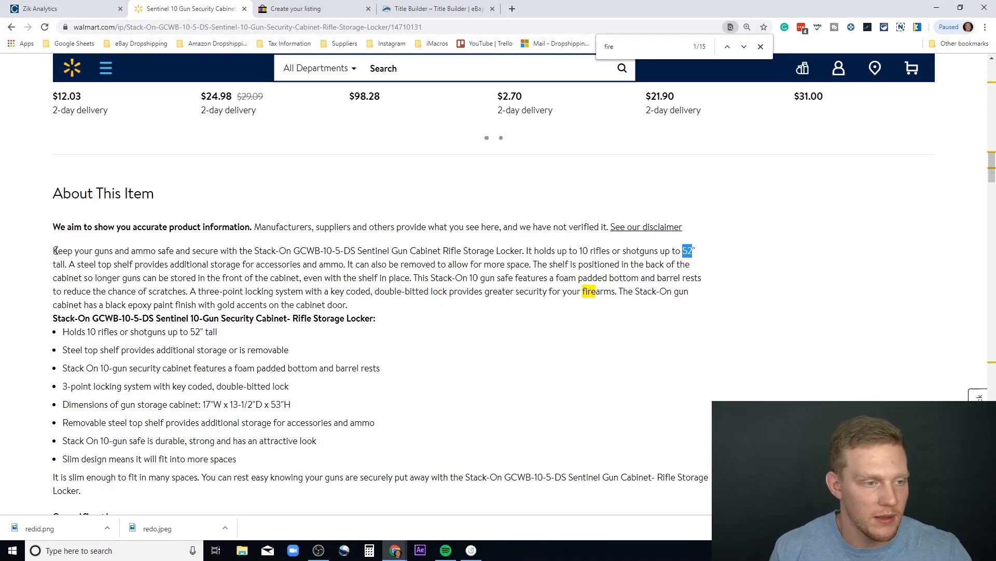
{"action": "left_click_drag", "start_coordinate": [53, 252], "coordinate": [457, 308]}
{"action": "key", "text": "ctrl+c"}
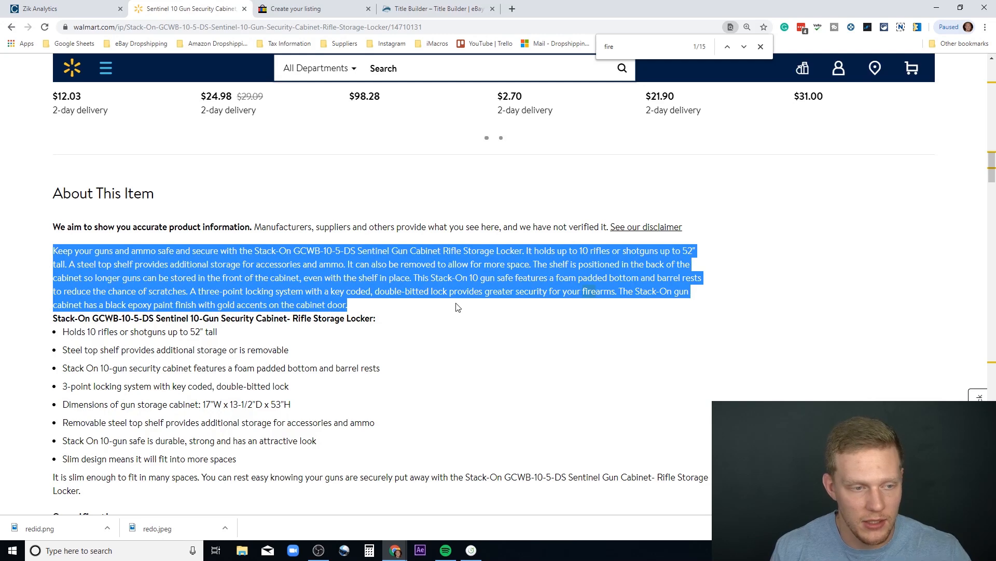
{"action": "left_click", "coordinate": [304, 8]}
{"action": "key", "text": "ctrl+v"}
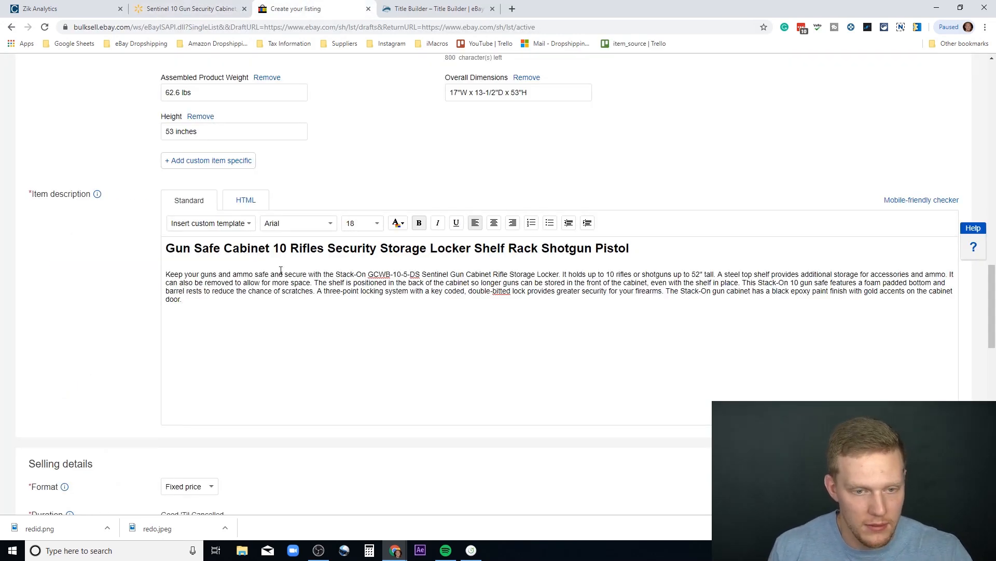
- Add a bold, underlined heading "Description:" at font size 14 above the pasted product paragraph
{"action": "left_click", "coordinate": [173, 262]}
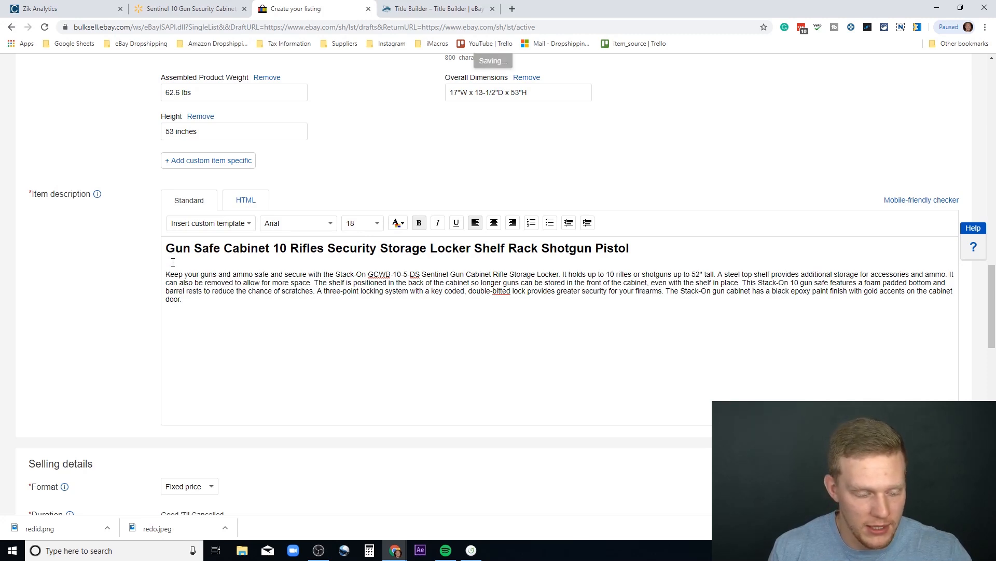
{"action": "key", "text": "Return"}
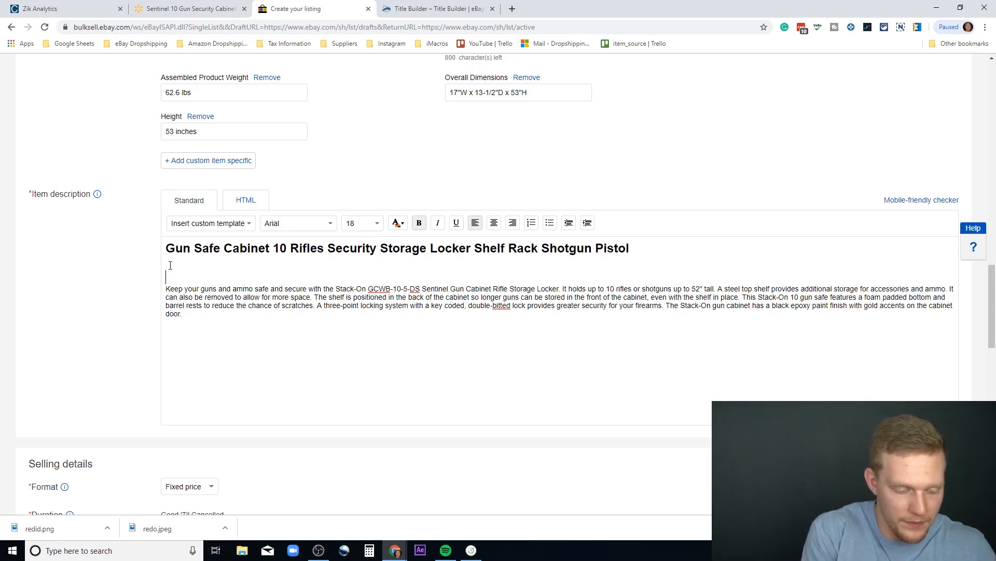
{"action": "type", "text": "Descrip"}
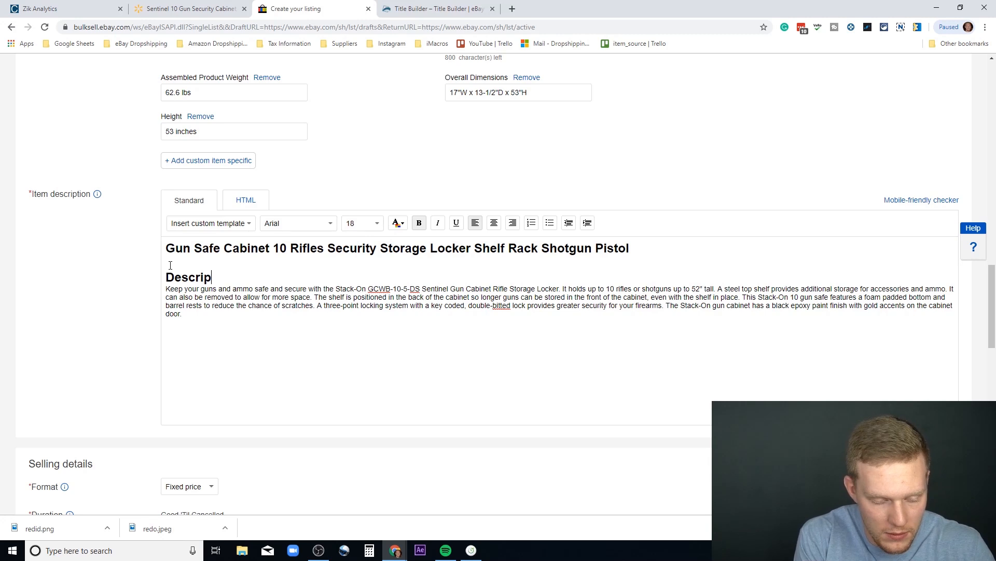
{"action": "type", "text": "tion:"}
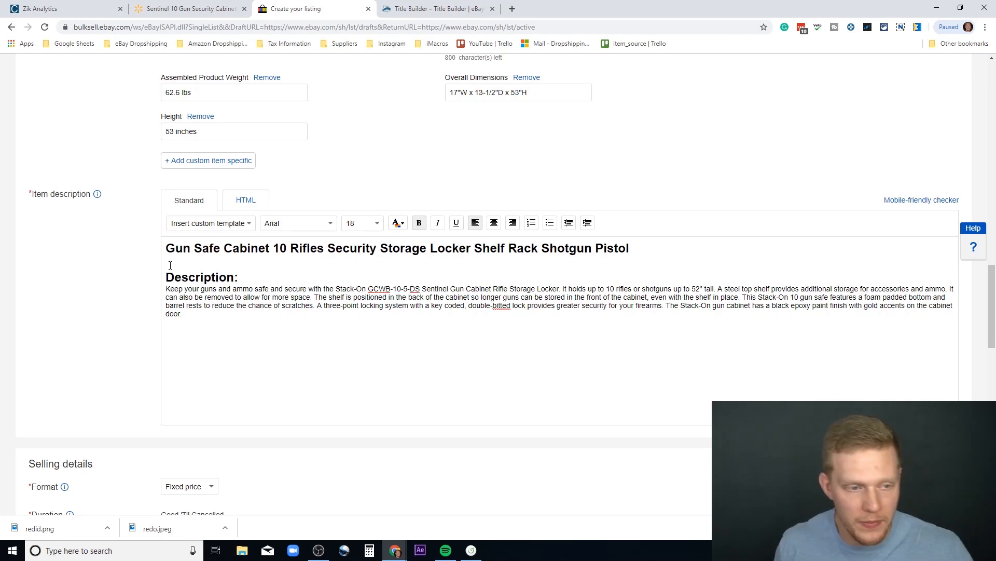
{"action": "left_click_drag", "start_coordinate": [251, 276], "coordinate": [161, 273]}
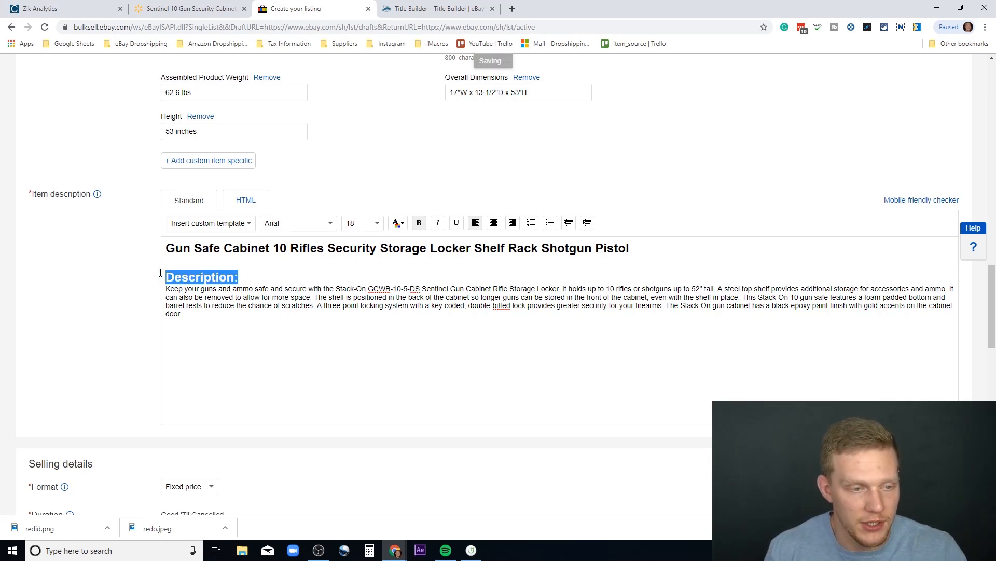
{"action": "left_click", "coordinate": [375, 224]}
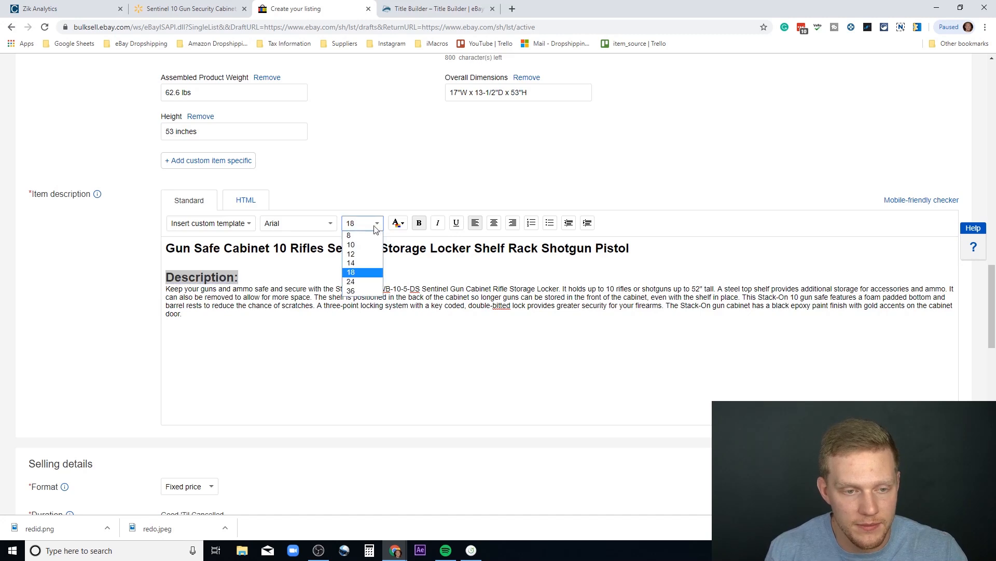
{"action": "left_click", "coordinate": [361, 262]}
{"action": "left_click", "coordinate": [211, 311]}
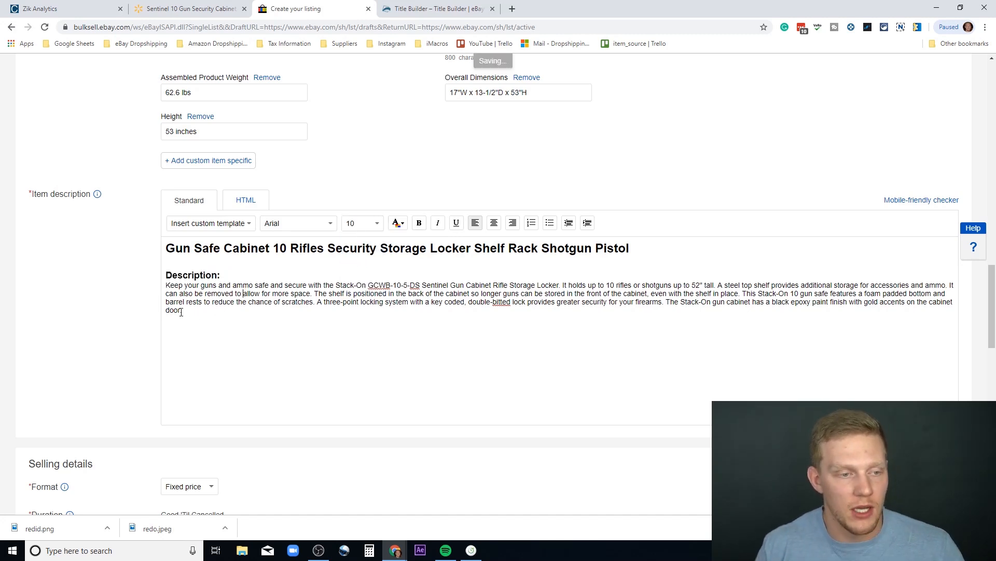
{"action": "left_click_drag", "start_coordinate": [227, 279], "coordinate": [165, 279]}
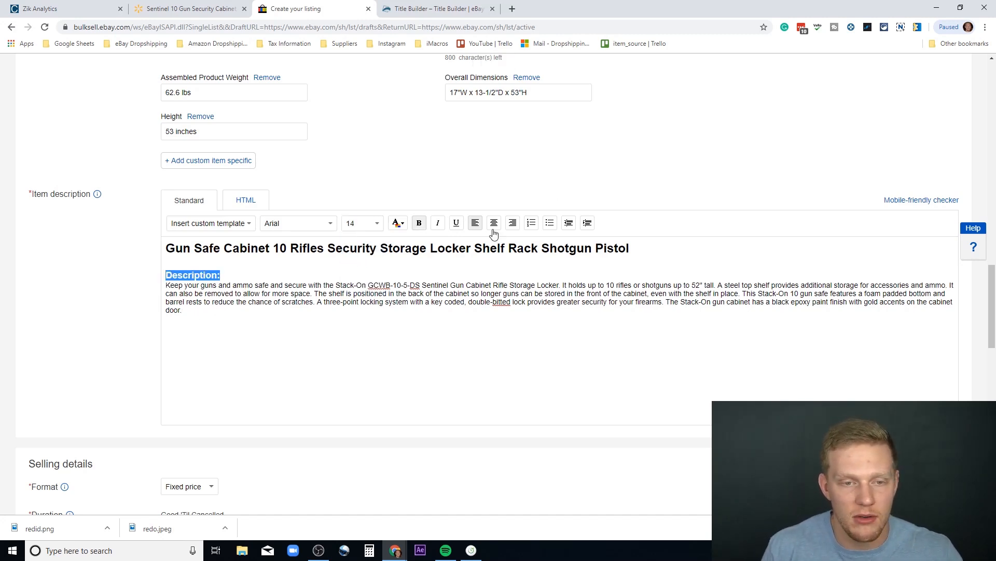
- Add a bold, underlined heading "Features:" at font size 14 below the product paragraph
{"action": "left_click", "coordinate": [216, 311]}
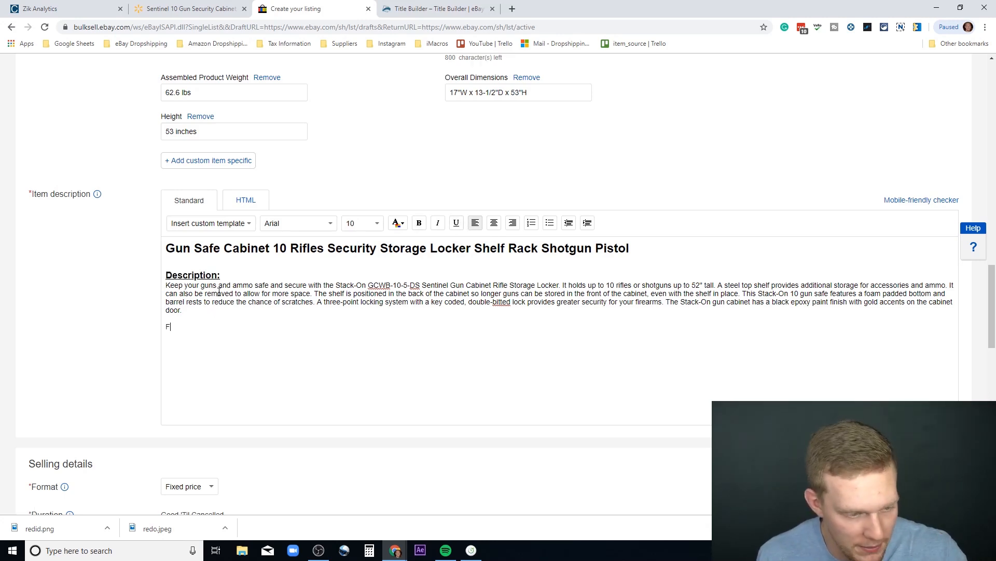
{"action": "type", "text": "Features"}
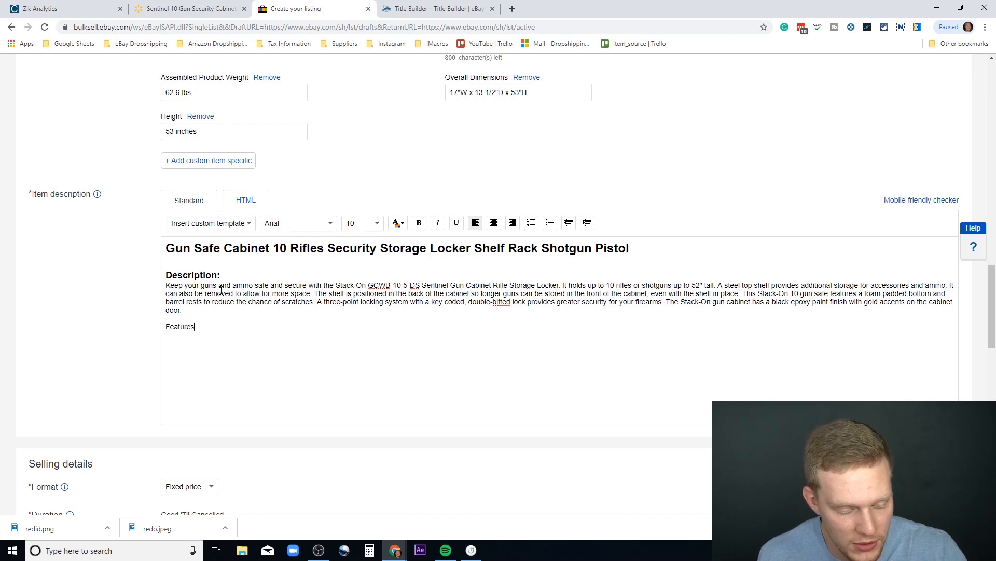
{"action": "type", "text": ":"}
{"action": "left_click_drag", "start_coordinate": [196, 333], "coordinate": [165, 328]}
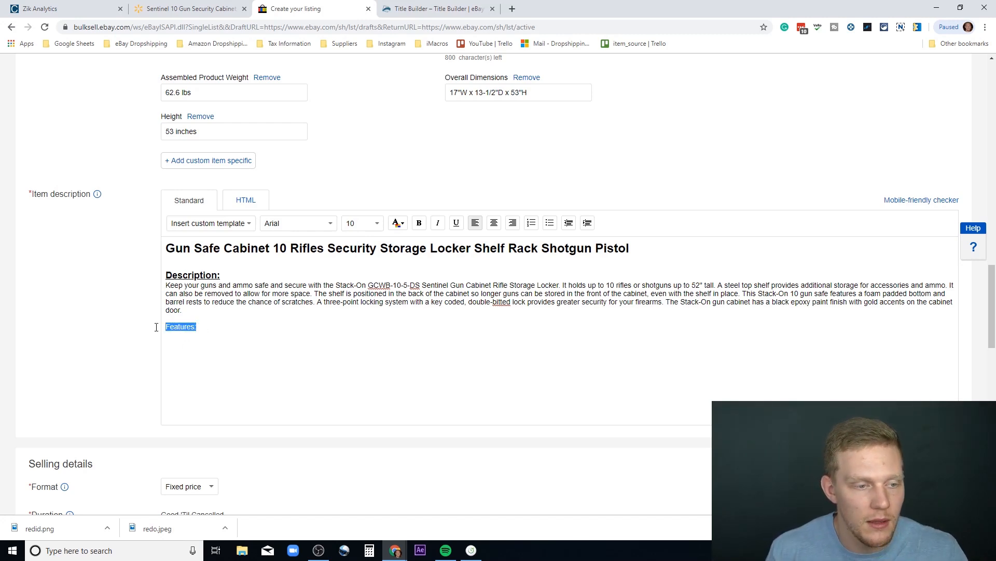
{"action": "left_click", "coordinate": [457, 223]}
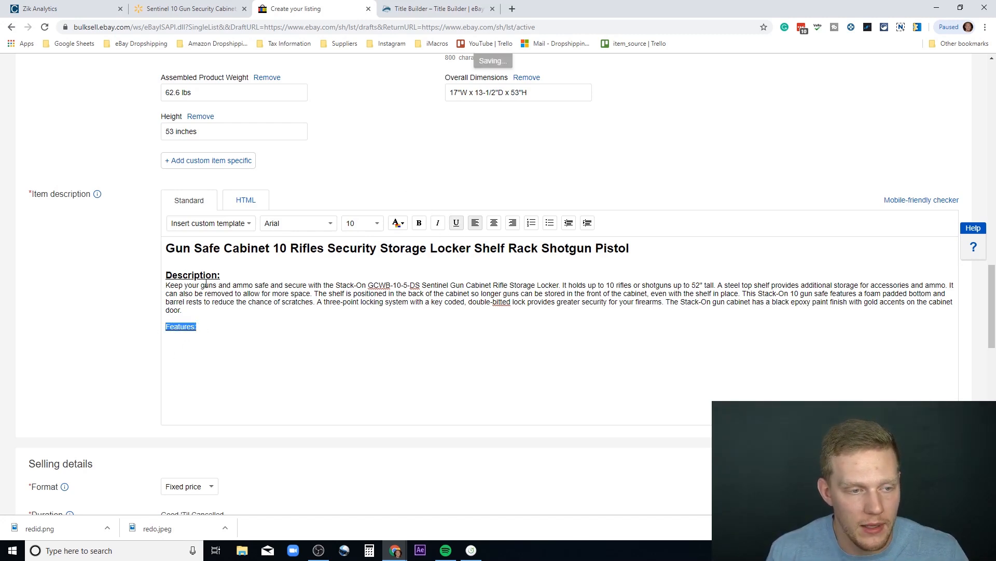
{"action": "left_click", "coordinate": [419, 223]}
{"action": "left_click", "coordinate": [375, 224]}
{"action": "left_click", "coordinate": [357, 263]}
{"action": "left_click", "coordinate": [226, 328]}
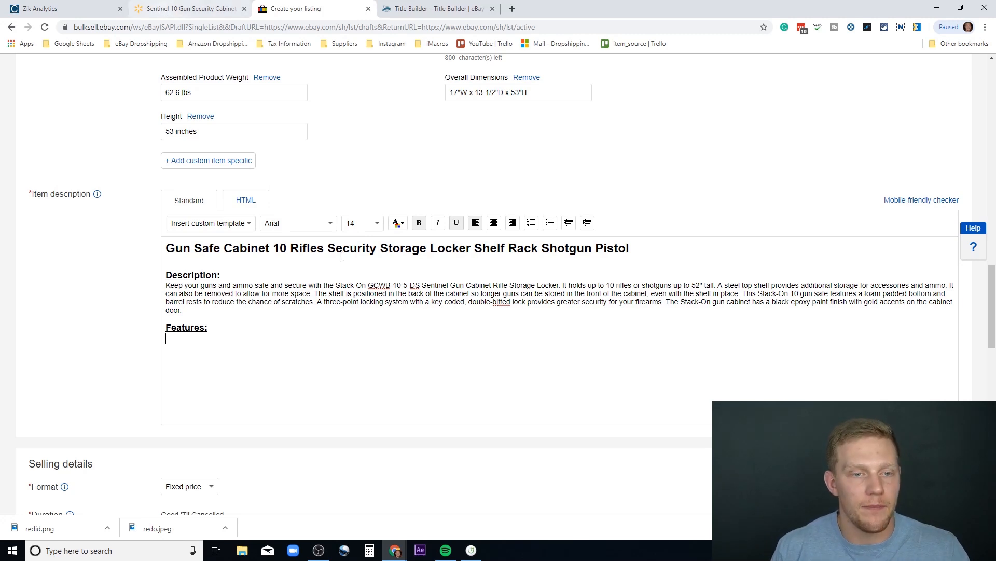
{"action": "left_click", "coordinate": [336, 308]}
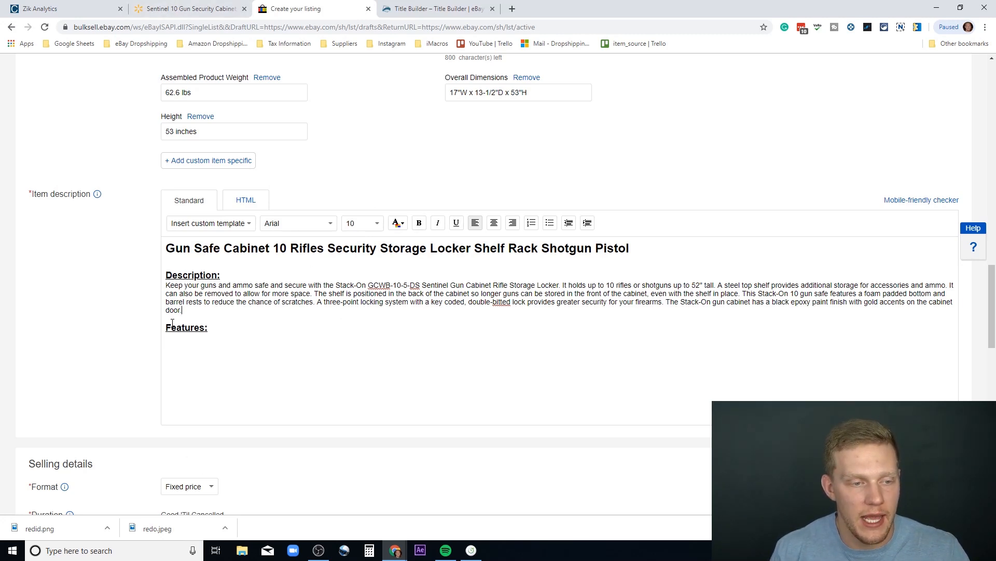
- Copy Walmart's bulleted feature list, with its bold heading and closing sentence, into the eBay description under the Features heading
{"action": "left_click", "coordinate": [207, 10]}
{"action": "scroll", "coordinate": [124, 256], "scroll_direction": "down", "scroll_amount": 2}
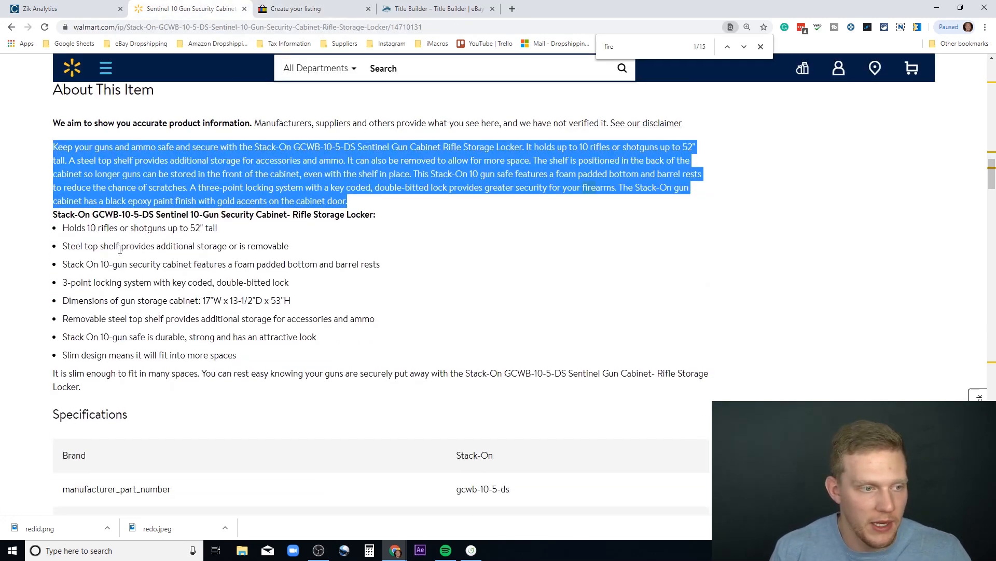
{"action": "left_click_drag", "start_coordinate": [53, 218], "coordinate": [327, 387]}
{"action": "key", "text": "ctrl+c"}
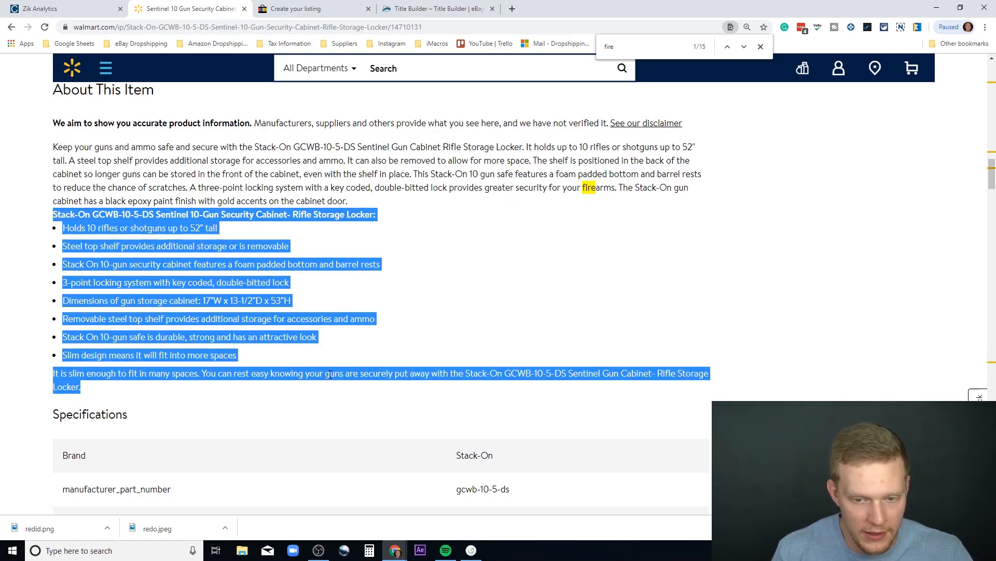
{"action": "left_click", "coordinate": [298, 9]}
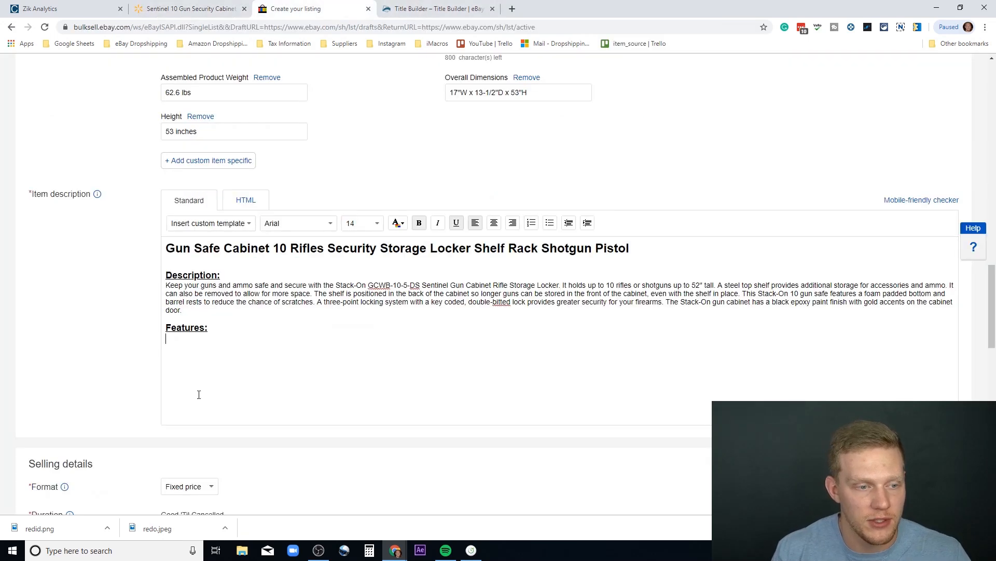
{"action": "left_click", "coordinate": [164, 405]}
{"action": "key", "text": "ctrl+v"}
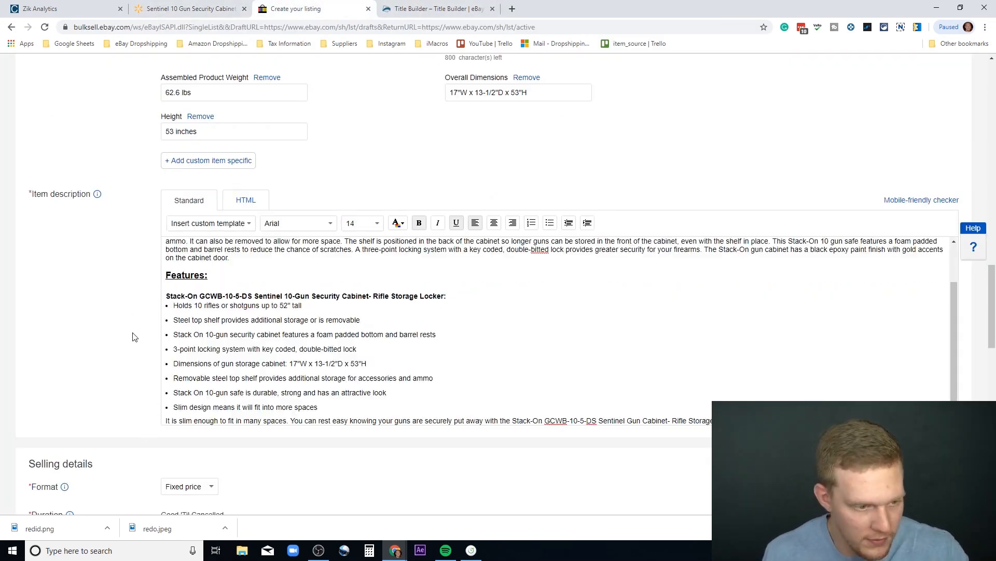
- Review the formatted item description and the selling details section beneath it
{"action": "scroll", "coordinate": [326, 330], "scroll_direction": "down", "scroll_amount": 2}
{"action": "scroll", "coordinate": [720, 294], "scroll_direction": "up", "scroll_amount": 1}
{"action": "scroll", "coordinate": [720, 294], "scroll_direction": "up", "scroll_amount": 2}
{"action": "scroll", "coordinate": [695, 306], "scroll_direction": "down", "scroll_amount": 1}
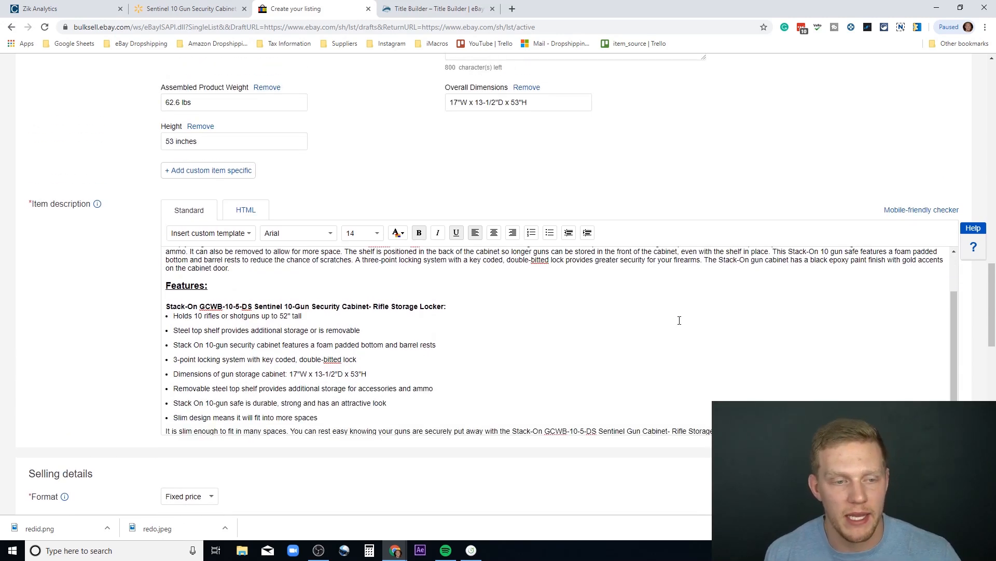
{"action": "scroll", "coordinate": [521, 247], "scroll_direction": "up", "scroll_amount": 1}
{"action": "scroll", "coordinate": [521, 247], "scroll_direction": "down", "scroll_amount": 4}
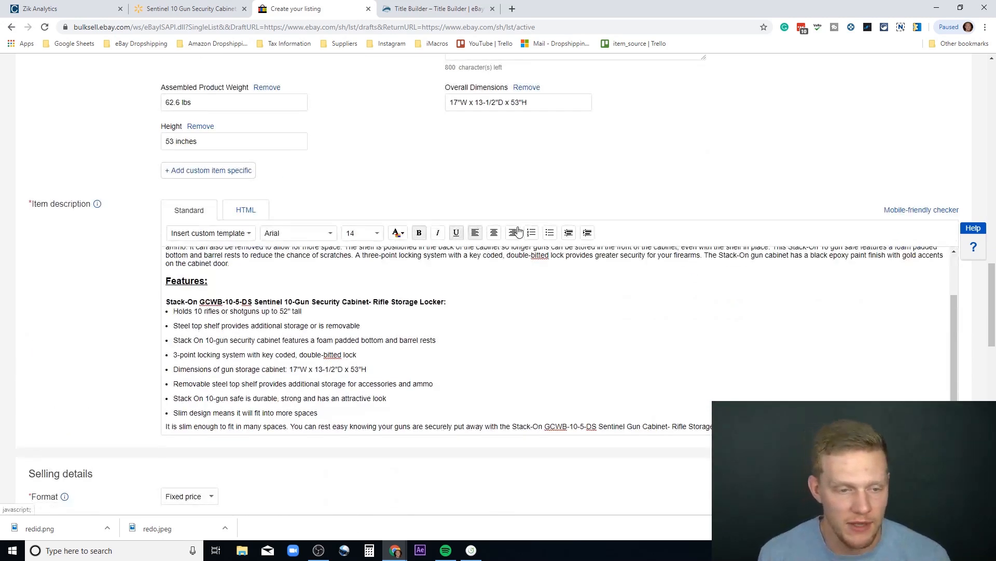
{"action": "scroll", "coordinate": [518, 233], "scroll_direction": "down", "scroll_amount": 2}
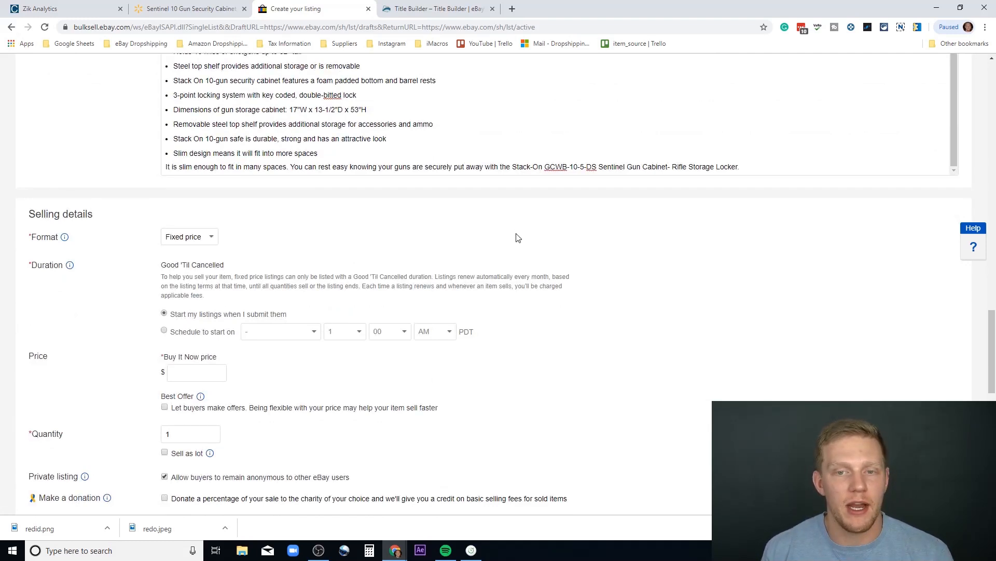
{"action": "scroll", "coordinate": [517, 233], "scroll_direction": "up", "scroll_amount": 3}
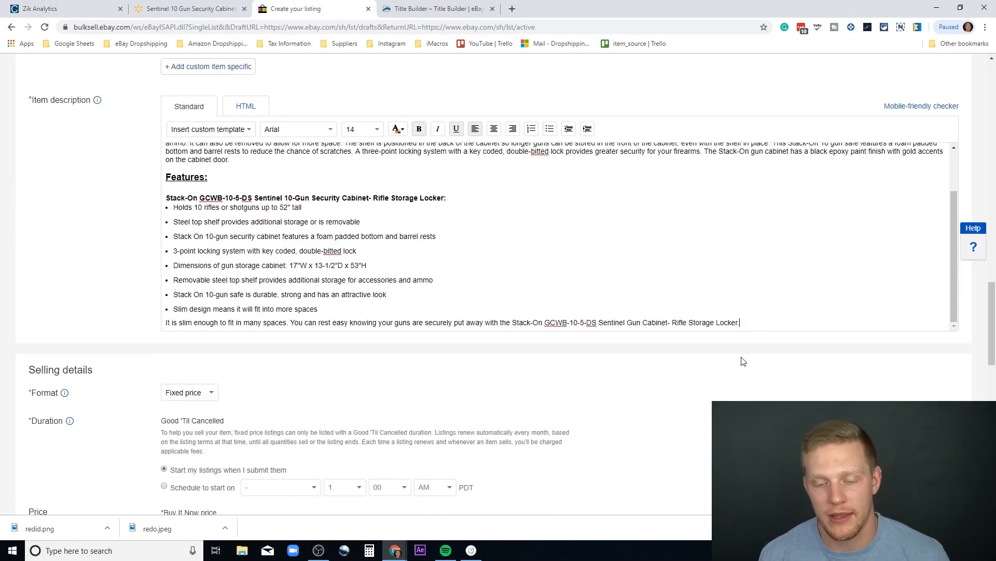
{"action": "key", "text": "Return"}
{"action": "key", "text": "Return"}
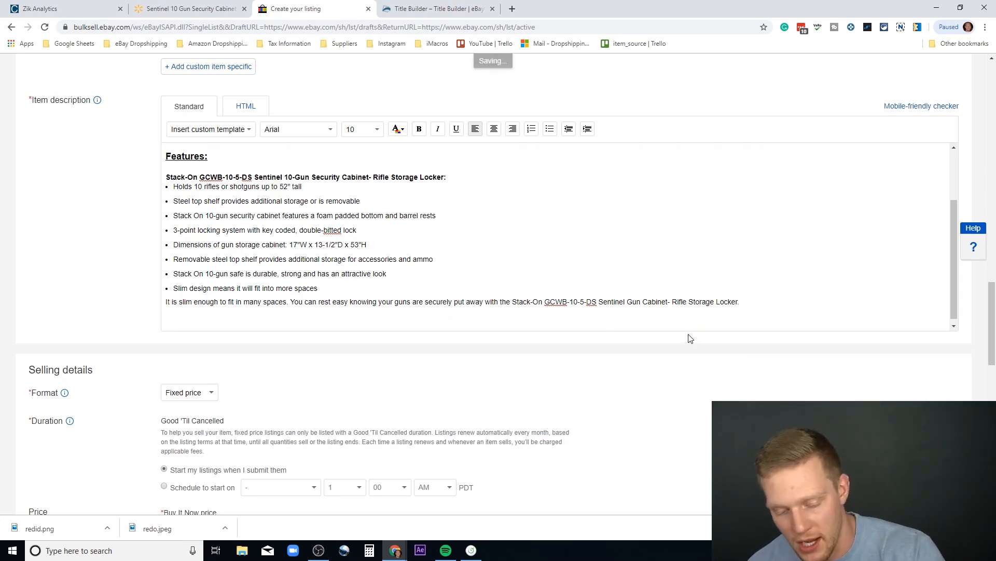
{"action": "key", "text": "BackSpace"}
{"action": "key", "text": "BackSpace"}
{"action": "key", "text": "BackSpace"}
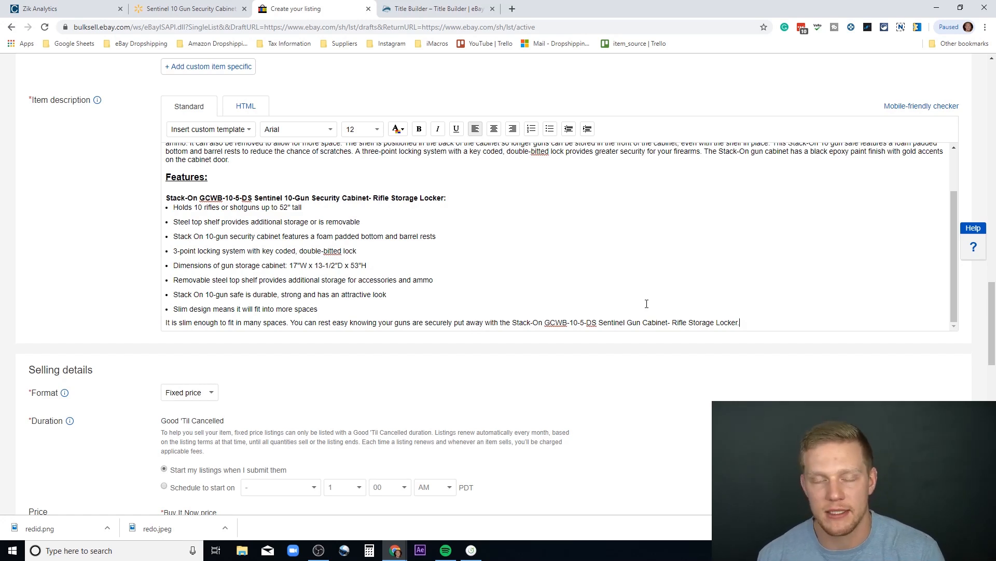
- Look up the competitor's gun cabinet price in Zik Analytics and set the eBay listing's Buy It Now price to 159.95
{"action": "scroll", "coordinate": [647, 304], "scroll_direction": "down", "scroll_amount": 3}
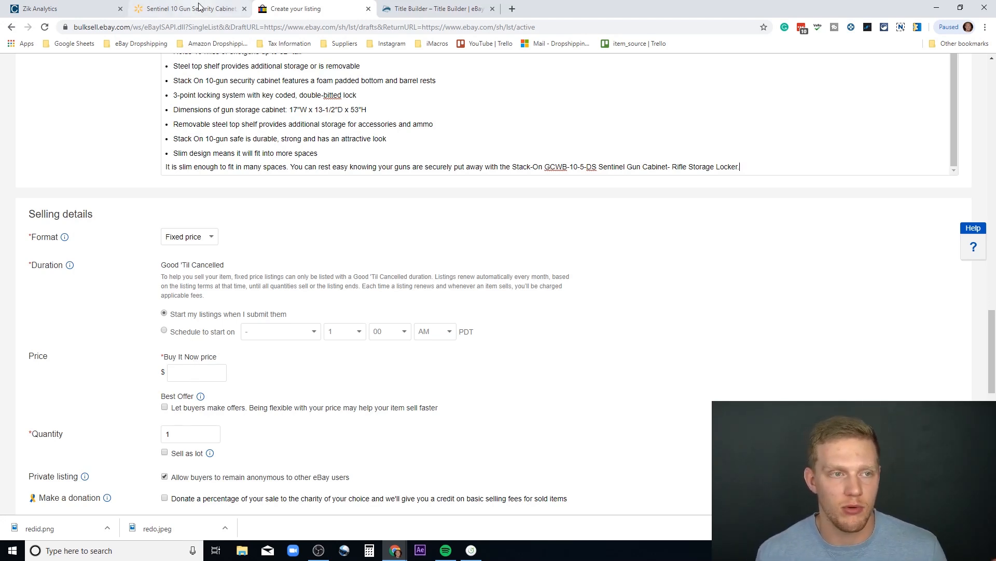
{"action": "left_click", "coordinate": [97, 14]}
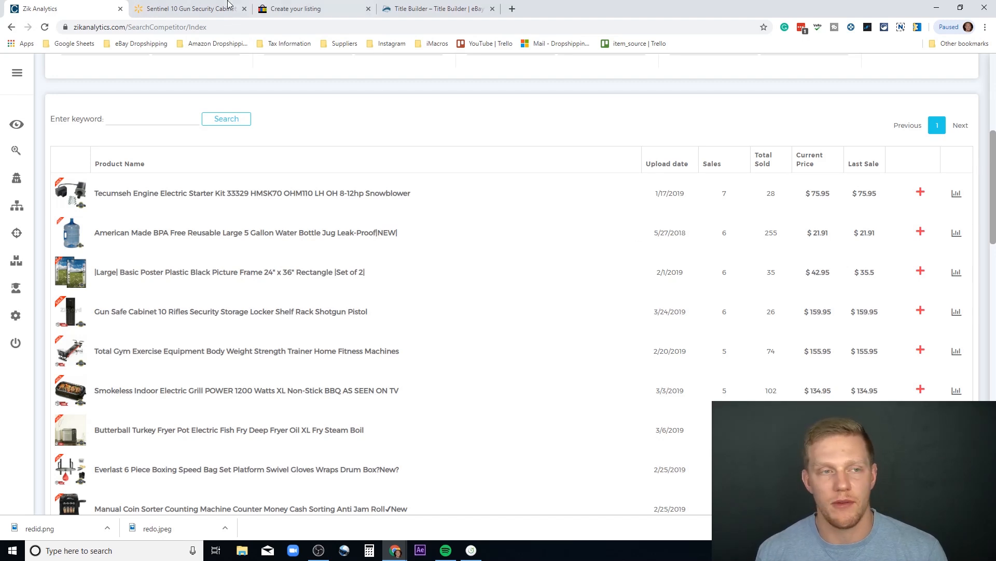
{"action": "left_click", "coordinate": [303, 5]}
{"action": "type", "text": "159.95"}
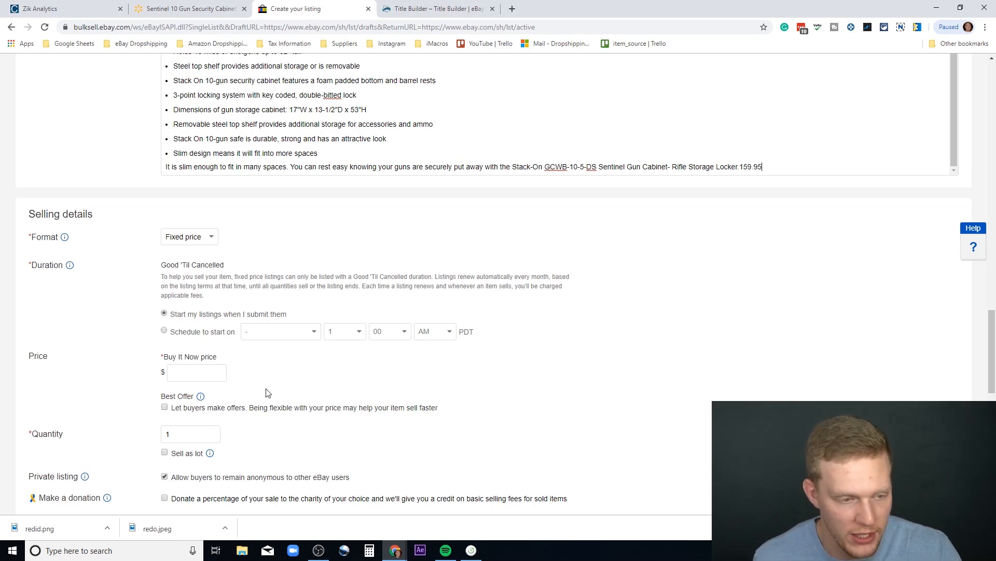
{"action": "left_click", "coordinate": [182, 373]}
{"action": "type", "text": "1"}
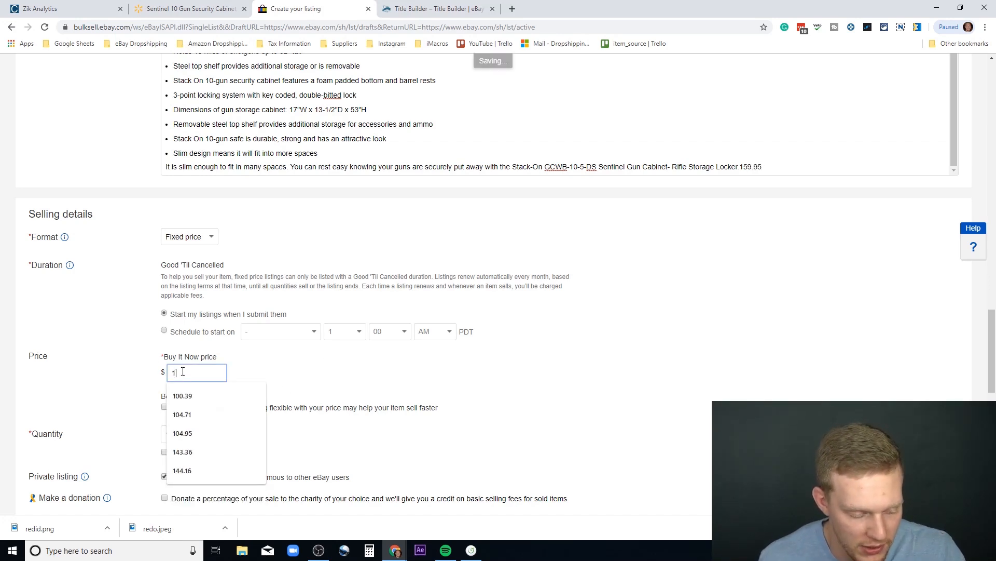
{"action": "type", "text": "59.95"}
{"action": "left_click", "coordinate": [242, 373]}
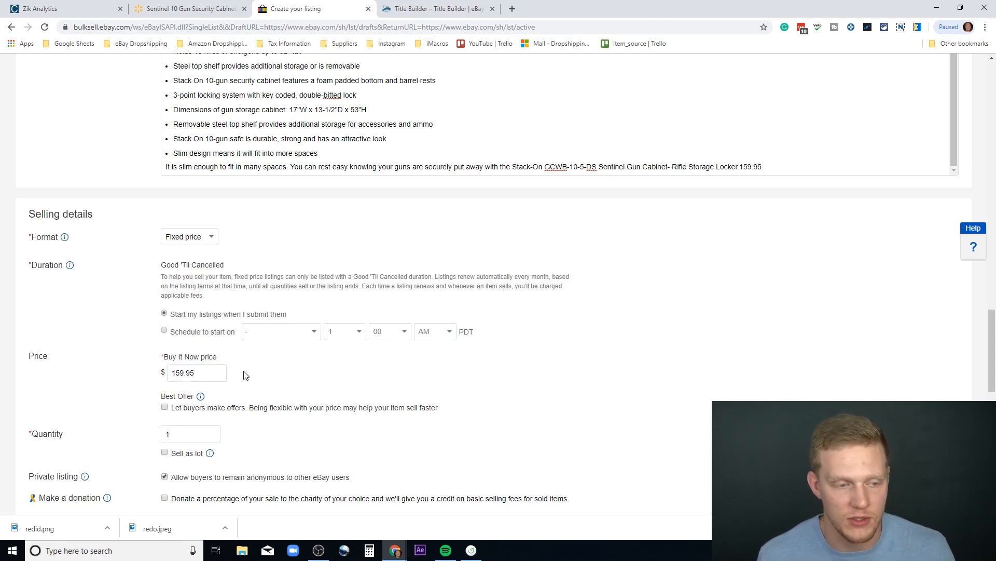
- Set the listing's quantity to 2
{"action": "scroll", "coordinate": [276, 366], "scroll_direction": "down", "scroll_amount": 2}
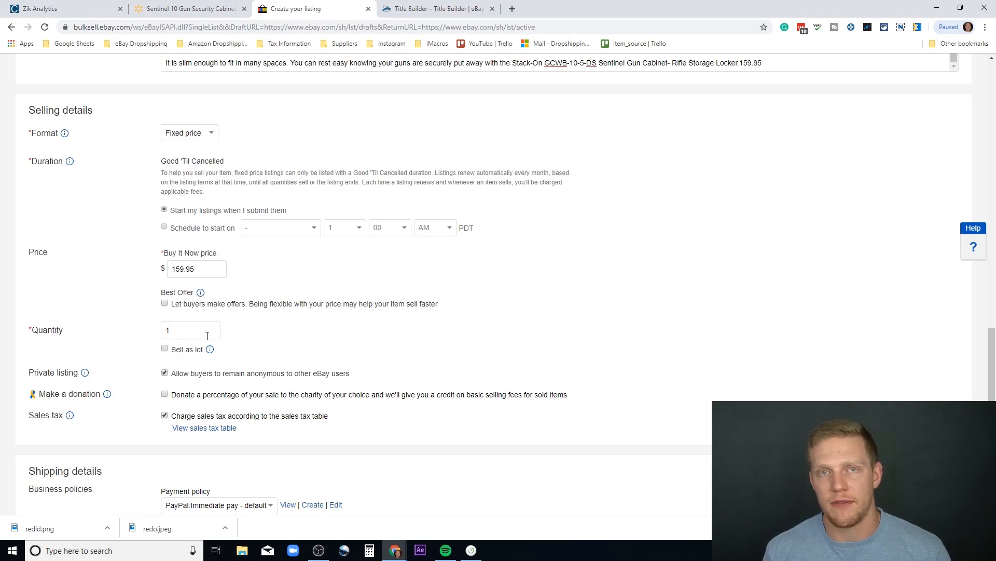
{"action": "left_click", "coordinate": [206, 333]}
{"action": "left_click", "coordinate": [232, 333]}
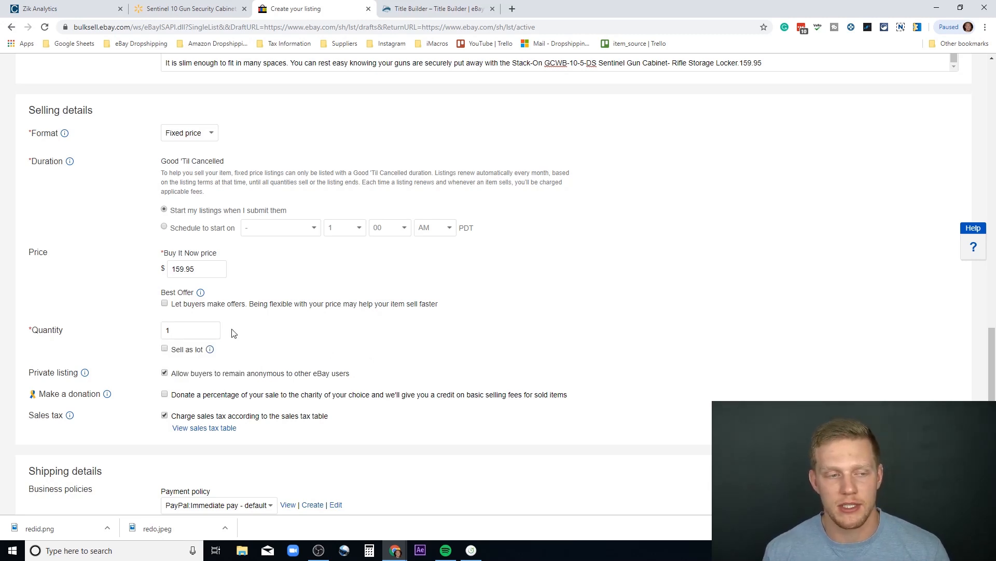
{"action": "left_click", "coordinate": [206, 332]}
{"action": "left_click", "coordinate": [270, 333]}
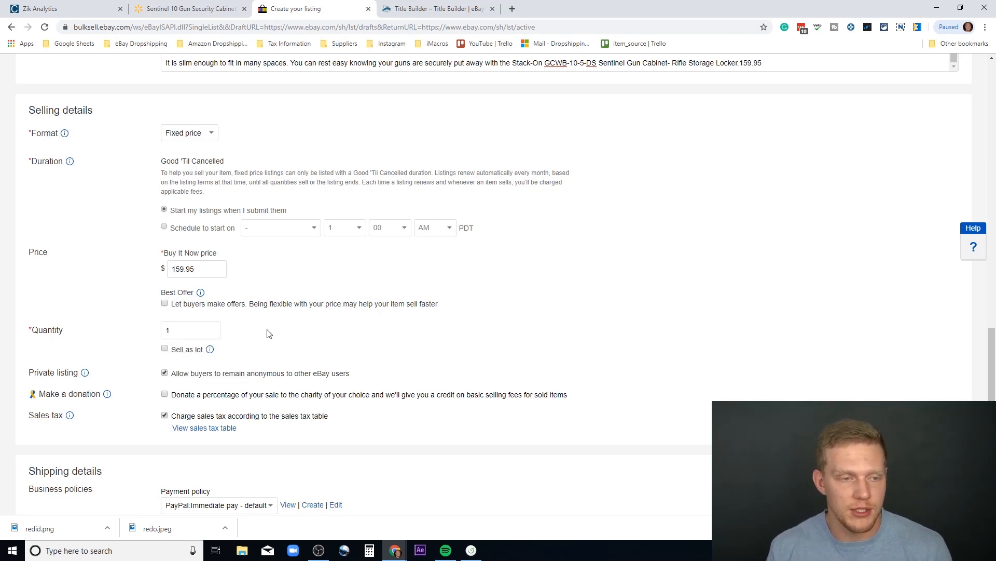
{"action": "double_click", "coordinate": [207, 331]}
{"action": "type", "text": "2"}
{"action": "left_click", "coordinate": [303, 347]}
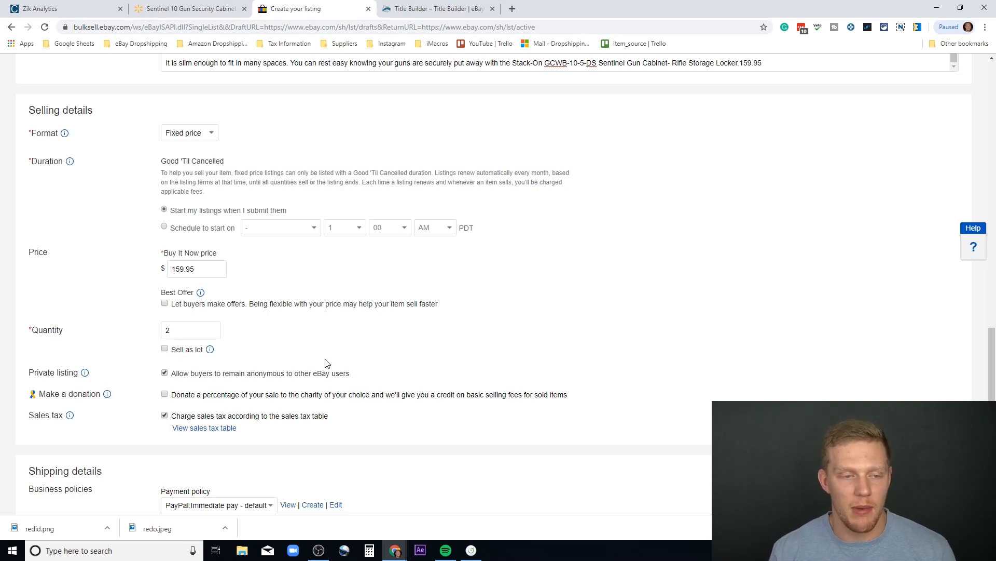
- Set the listing's shipping policy to Walmart Longer Than 2-Day Shipping
{"action": "scroll", "coordinate": [413, 353], "scroll_direction": "down", "scroll_amount": 3}
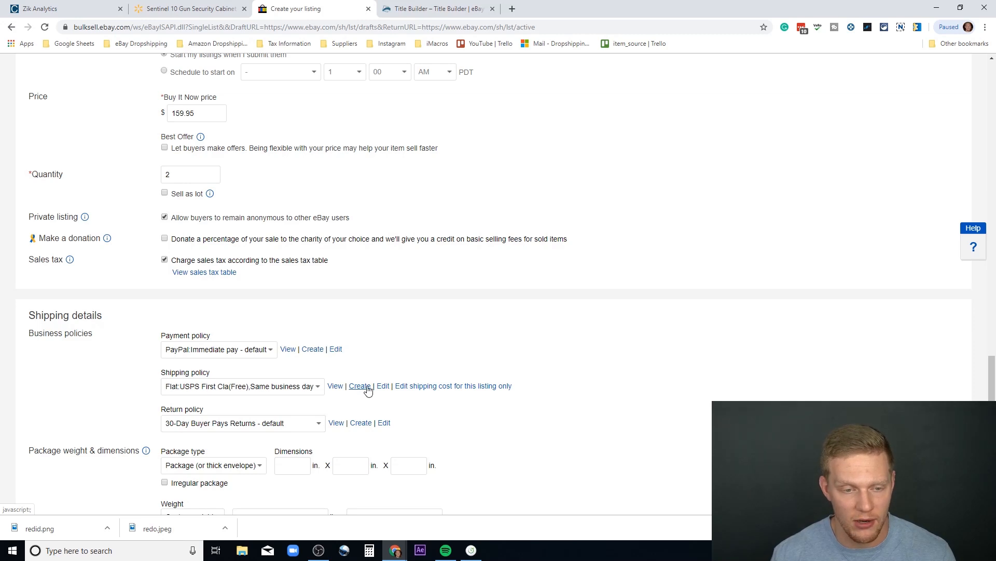
{"action": "left_click", "coordinate": [311, 386]}
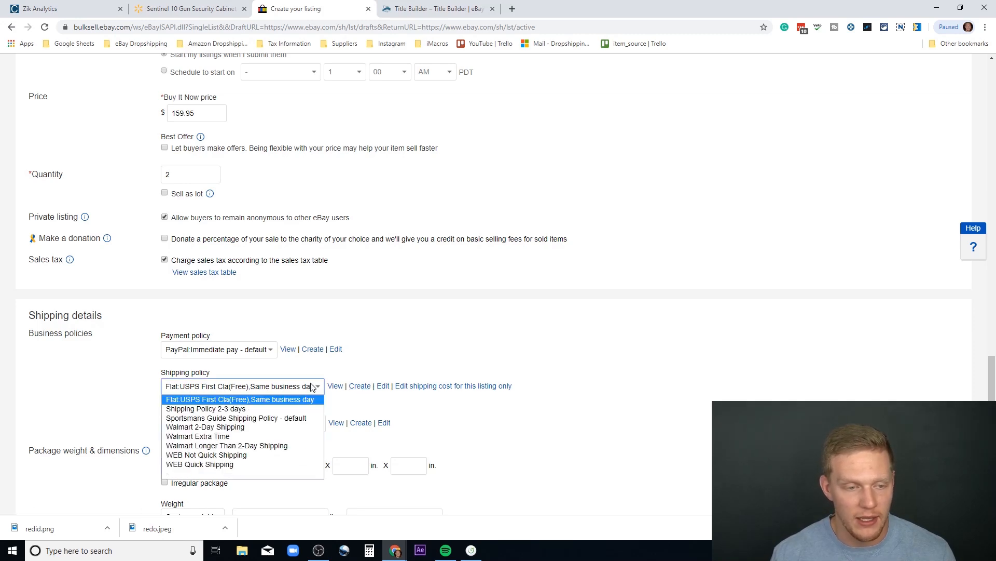
{"action": "left_click", "coordinate": [241, 446]}
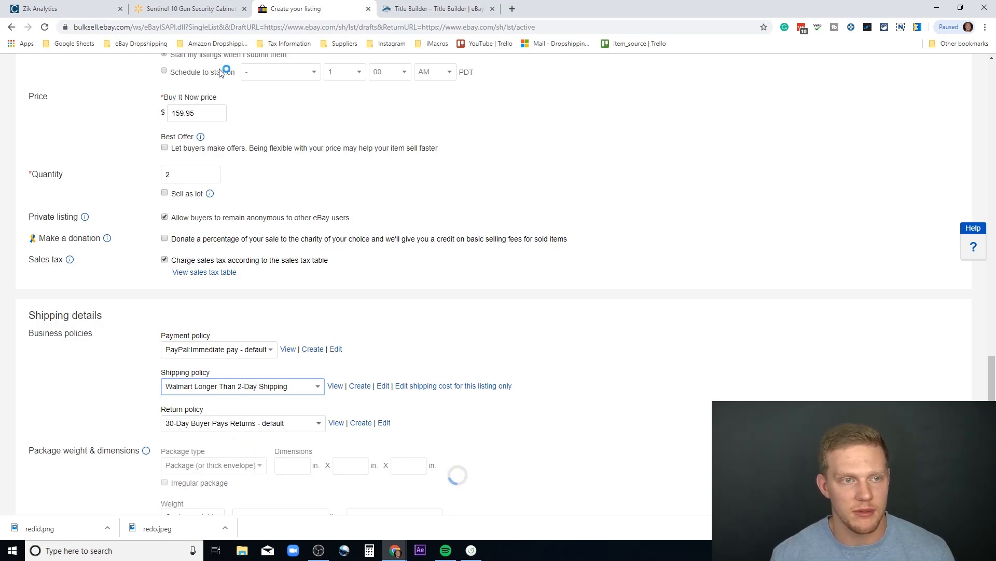
- Check the delivery time on the Walmart product page against the shipping policy chosen in the eBay listing
{"action": "left_click", "coordinate": [201, 8]}
{"action": "scroll", "coordinate": [551, 310], "scroll_direction": "down", "scroll_amount": 5}
{"action": "scroll", "coordinate": [550, 311], "scroll_direction": "up", "scroll_amount": 10}
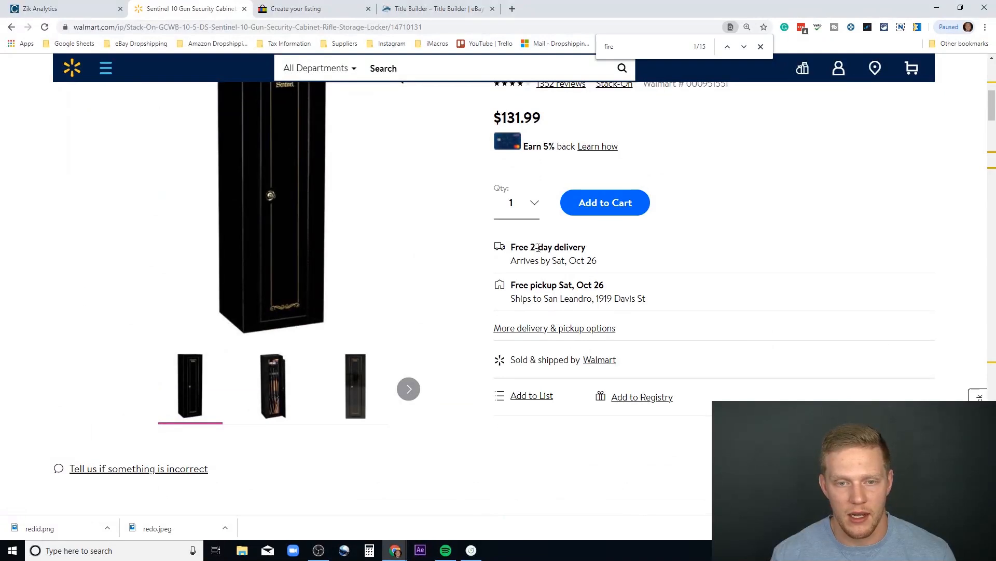
{"action": "left_click", "coordinate": [305, 12]}
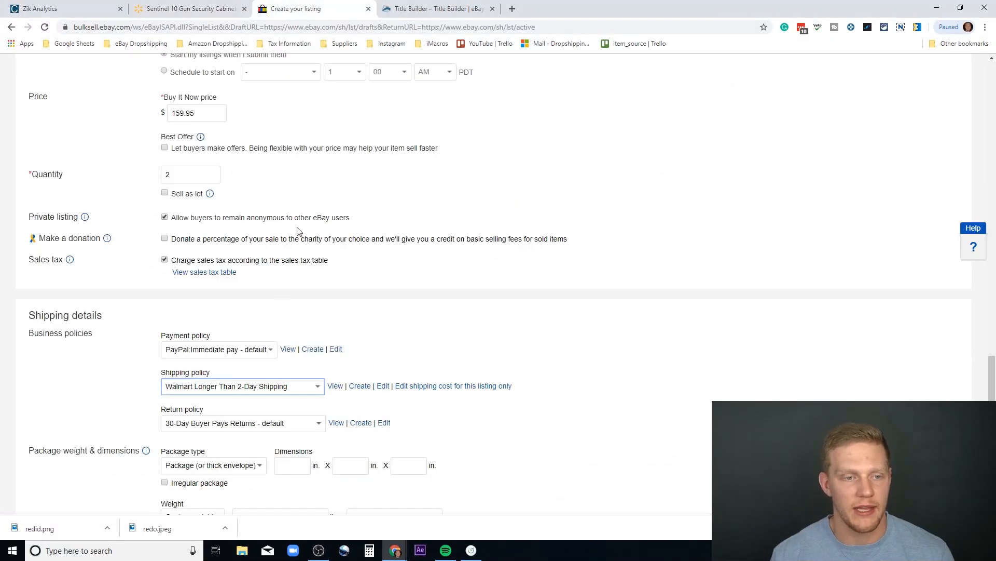
{"action": "left_click", "coordinate": [299, 390]}
{"action": "left_click", "coordinate": [399, 405]}
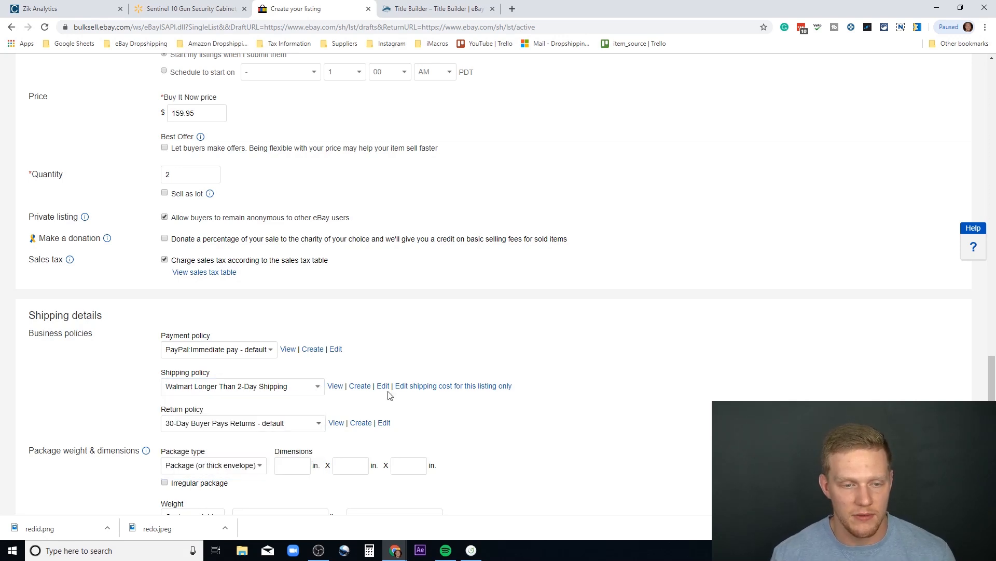
- Edit the selected shipping policy to use Expedited Shipping (1 to 3 business days) as its U.S. service, and save it
{"action": "left_click", "coordinate": [383, 386]}
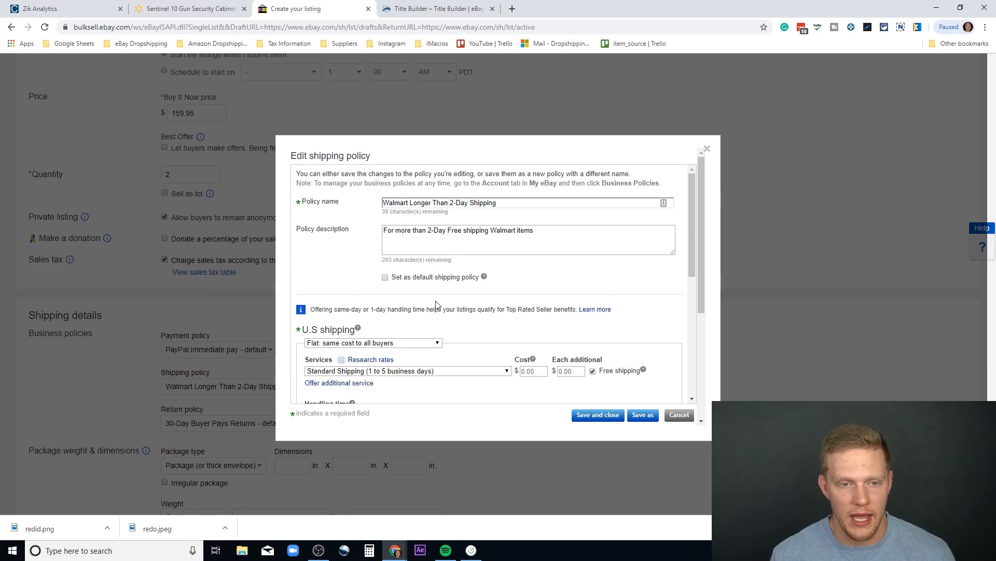
{"action": "scroll", "coordinate": [442, 293], "scroll_direction": "down", "scroll_amount": 2}
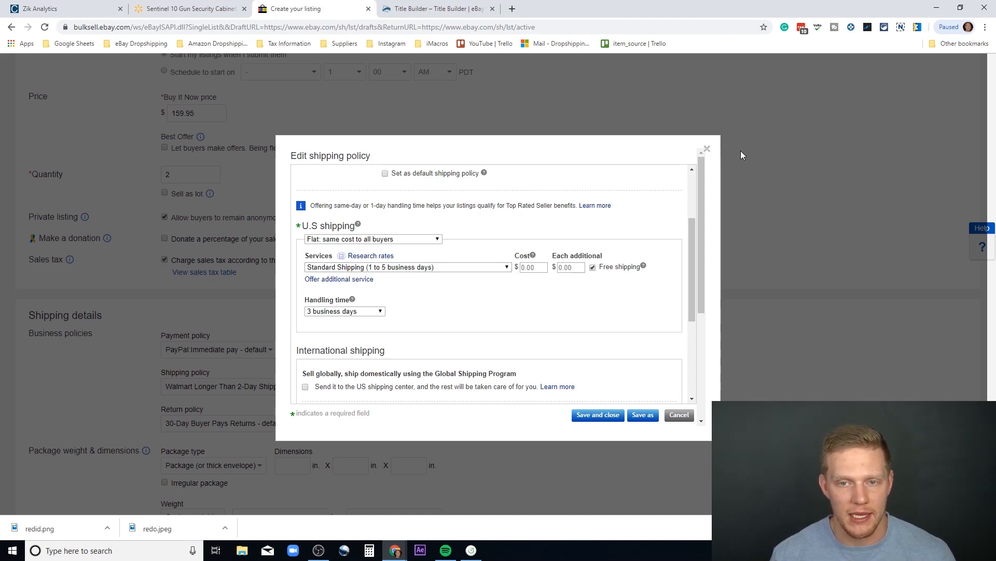
{"action": "left_click", "coordinate": [439, 267]}
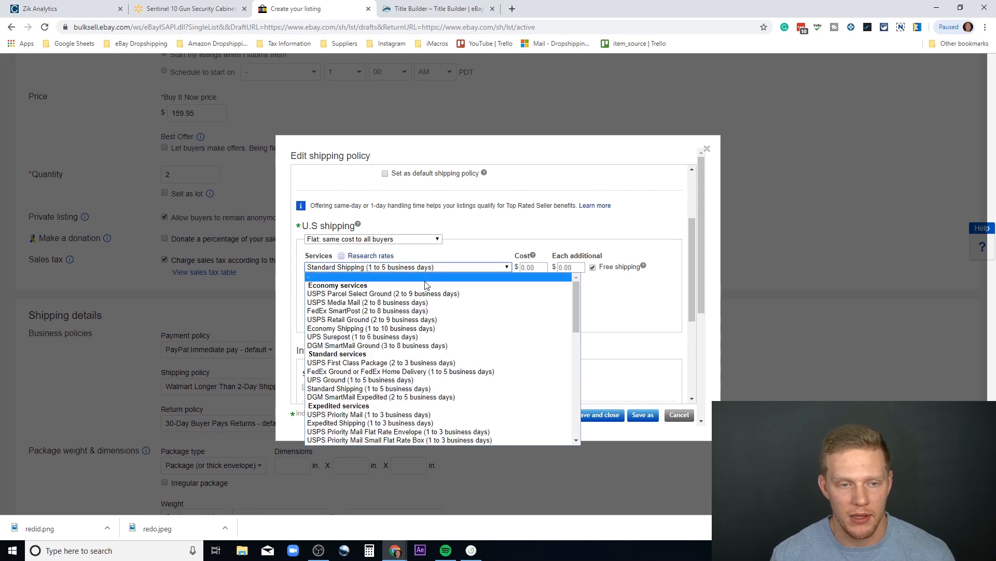
{"action": "scroll", "coordinate": [394, 345], "scroll_direction": "down", "scroll_amount": 4}
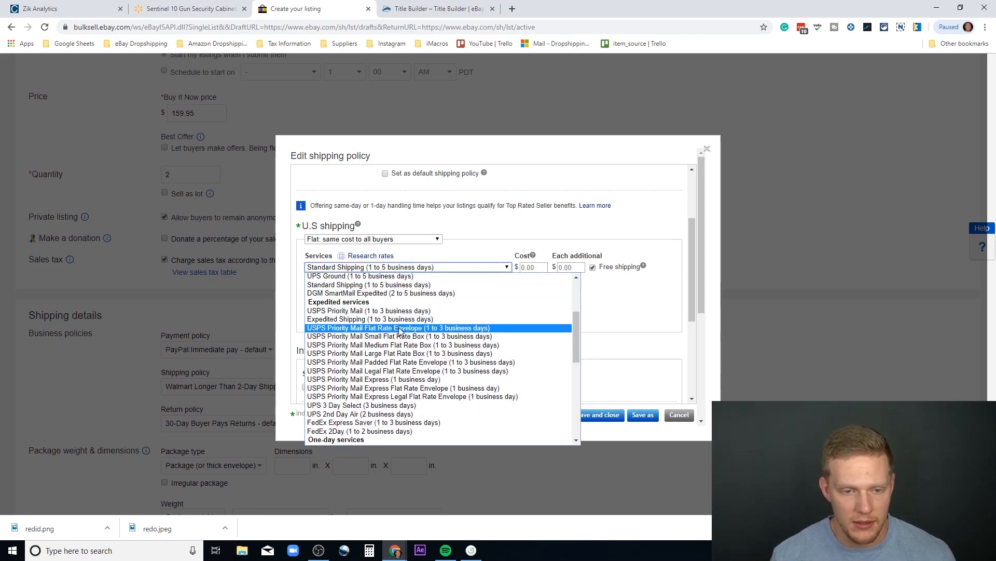
{"action": "left_click", "coordinate": [366, 319]}
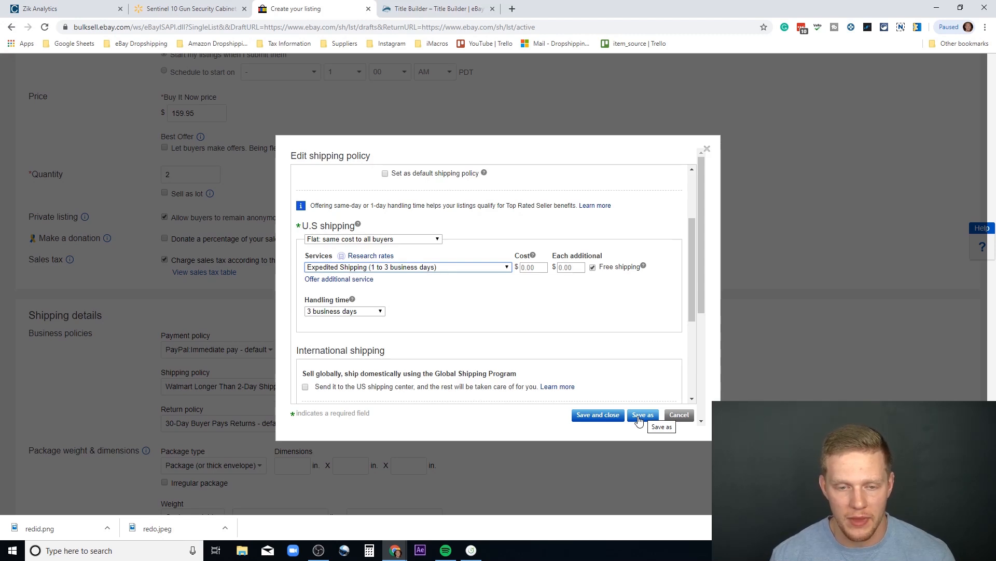
{"action": "left_click", "coordinate": [616, 416]}
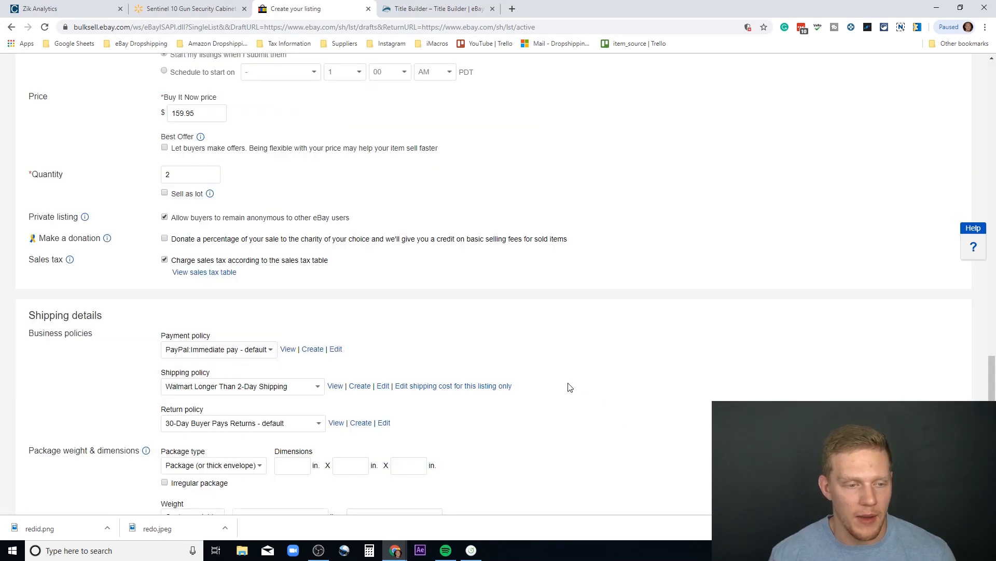
- Set the listing's return policy to 30-Day Seller Pays Returns
{"action": "scroll", "coordinate": [571, 388], "scroll_direction": "down", "scroll_amount": 2}
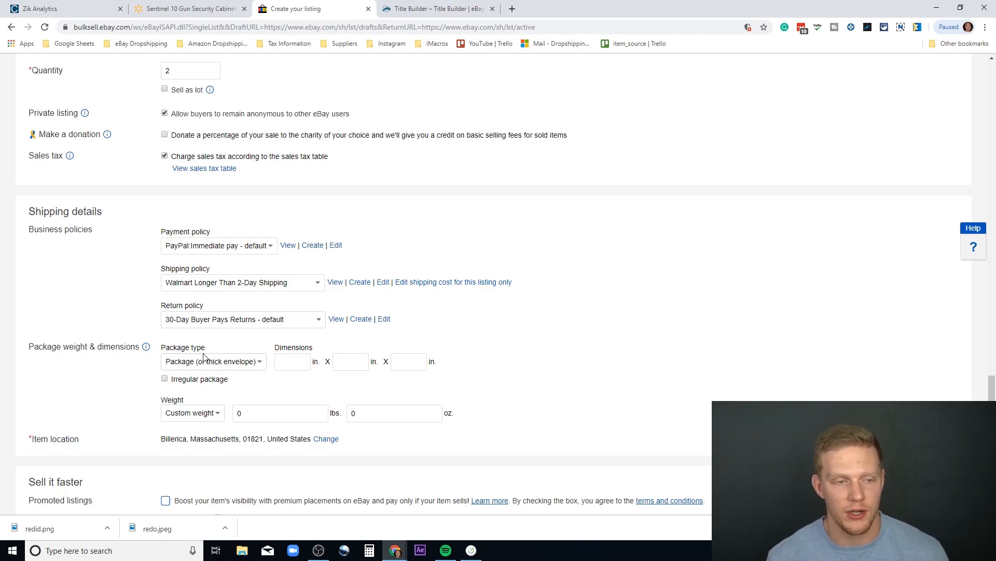
{"action": "left_click", "coordinate": [289, 324]}
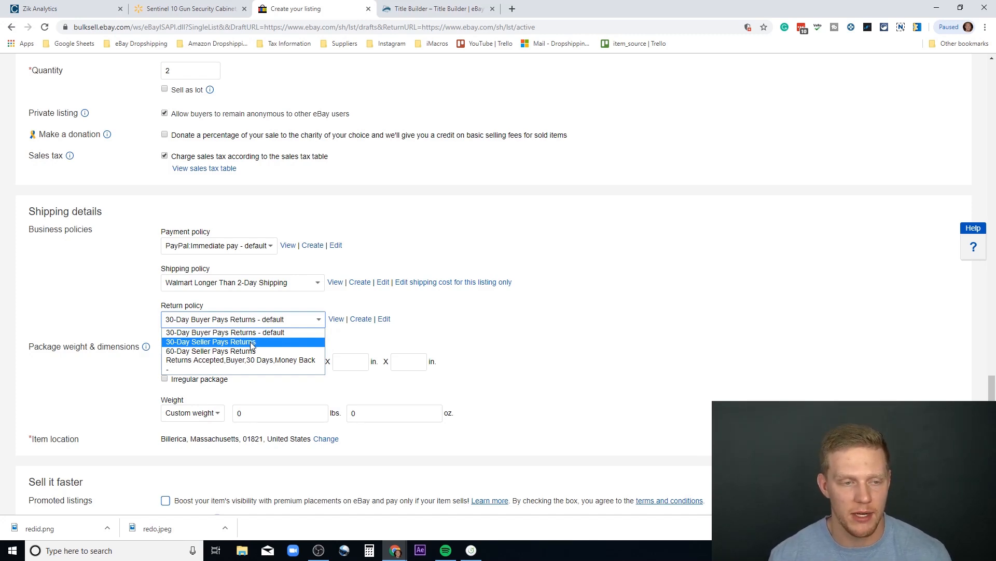
{"action": "left_click", "coordinate": [251, 343]}
{"action": "left_click", "coordinate": [278, 324]}
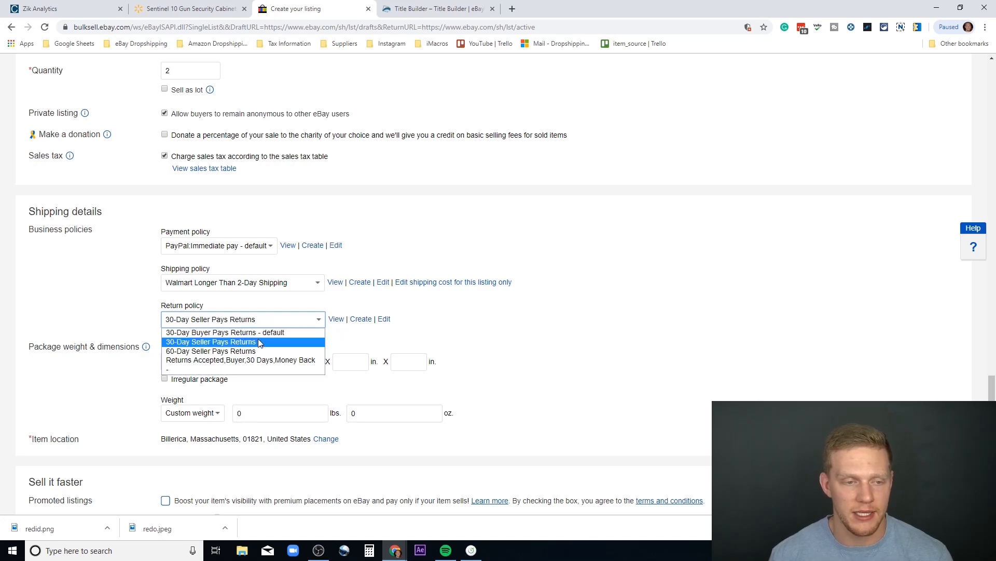
{"action": "left_click", "coordinate": [539, 322]}
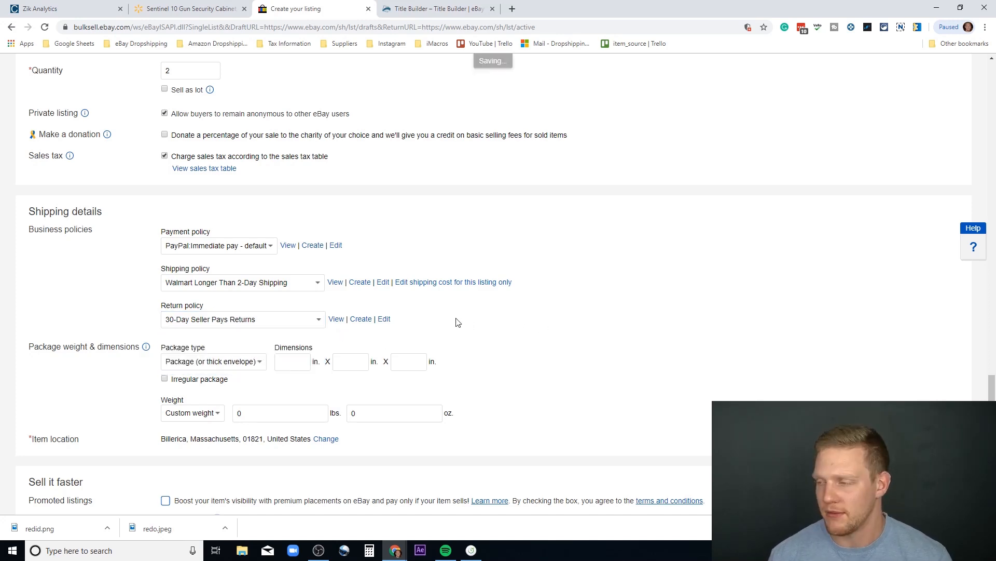
- Change the item location by clearing the ZIP code and setting the city and state to Multiple Locations
{"action": "scroll", "coordinate": [441, 318], "scroll_direction": "down", "scroll_amount": 3}
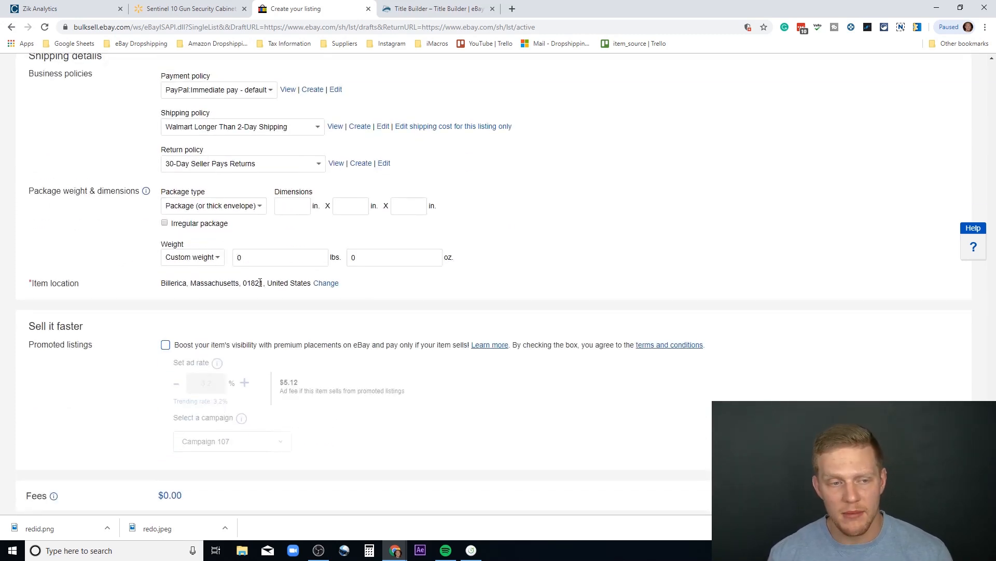
{"action": "left_click", "coordinate": [318, 284]}
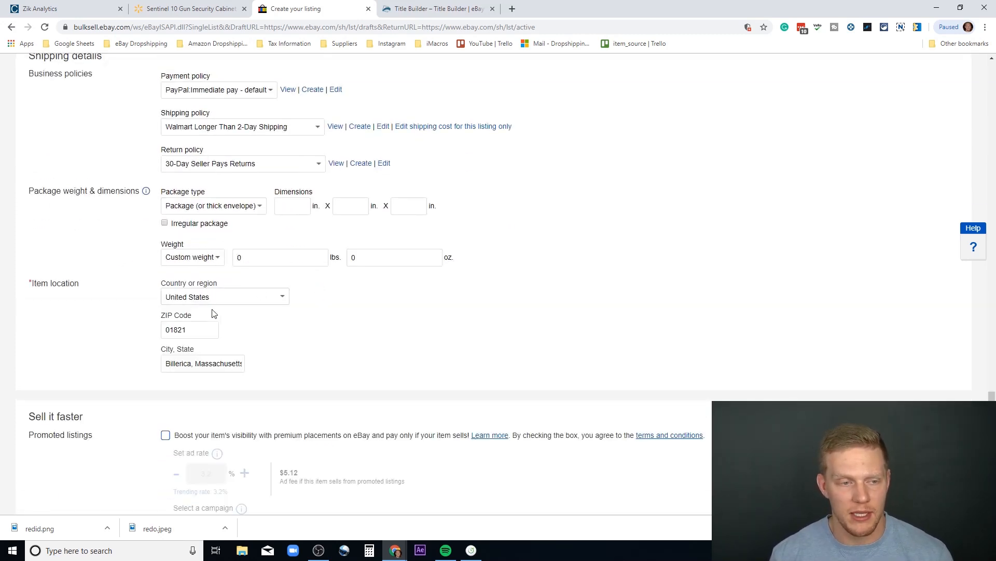
{"action": "double_click", "coordinate": [193, 331]}
{"action": "key", "text": "BackSpace"}
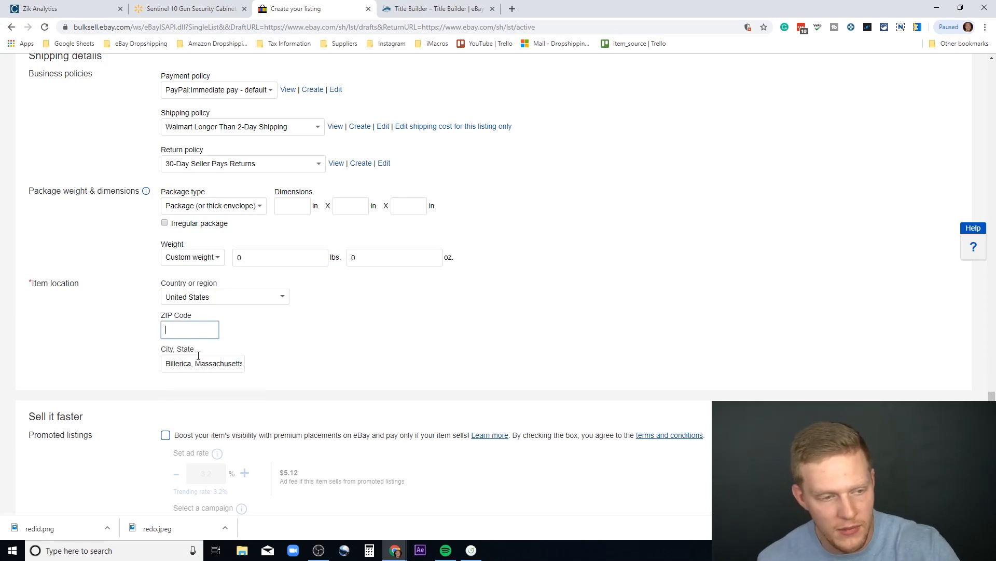
{"action": "left_click", "coordinate": [203, 362]}
{"action": "triple_click", "coordinate": [202, 362]}
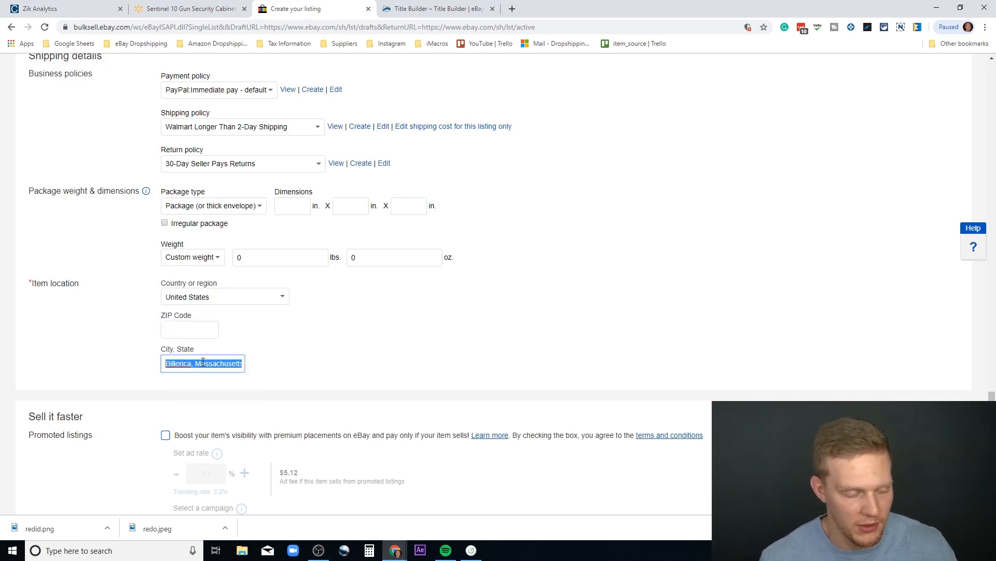
{"action": "type", "text": "Mult"}
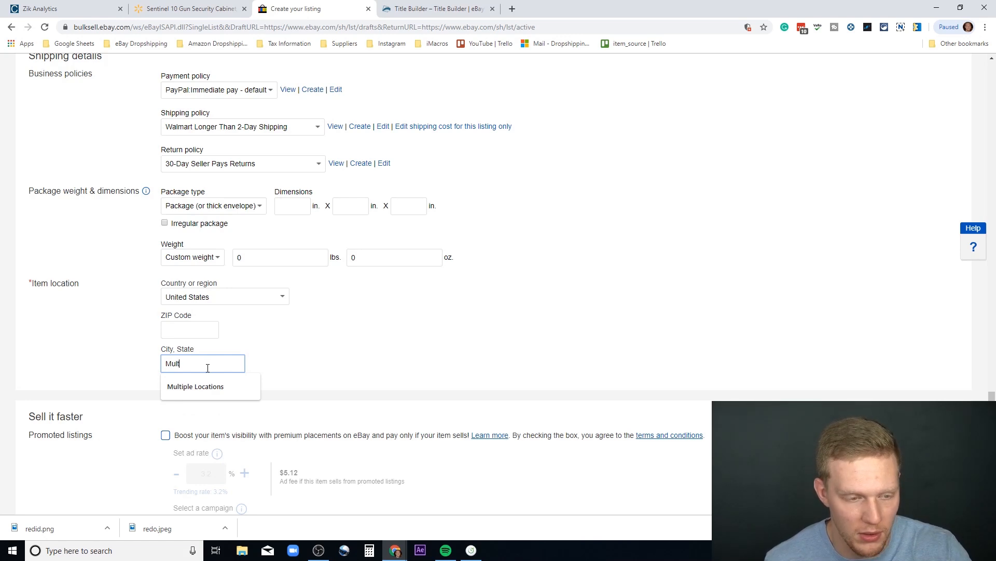
{"action": "left_click", "coordinate": [218, 384]}
- Enable promoted listings at the 3.2% trending ad rate, and submit the listing
{"action": "scroll", "coordinate": [318, 356], "scroll_direction": "down", "scroll_amount": 1}
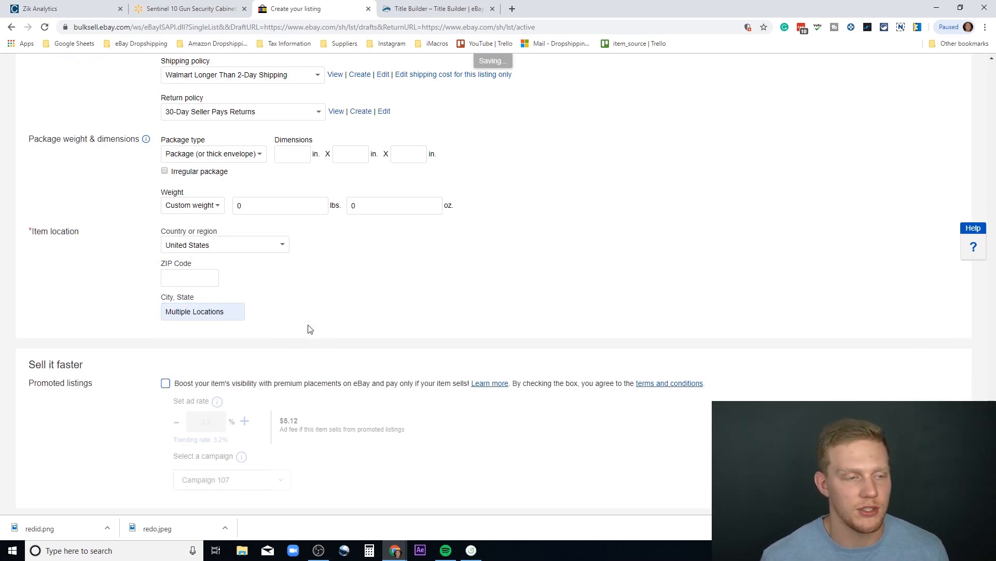
{"action": "scroll", "coordinate": [309, 330], "scroll_direction": "down", "scroll_amount": 1}
{"action": "scroll", "coordinate": [322, 254], "scroll_direction": "down", "scroll_amount": 2}
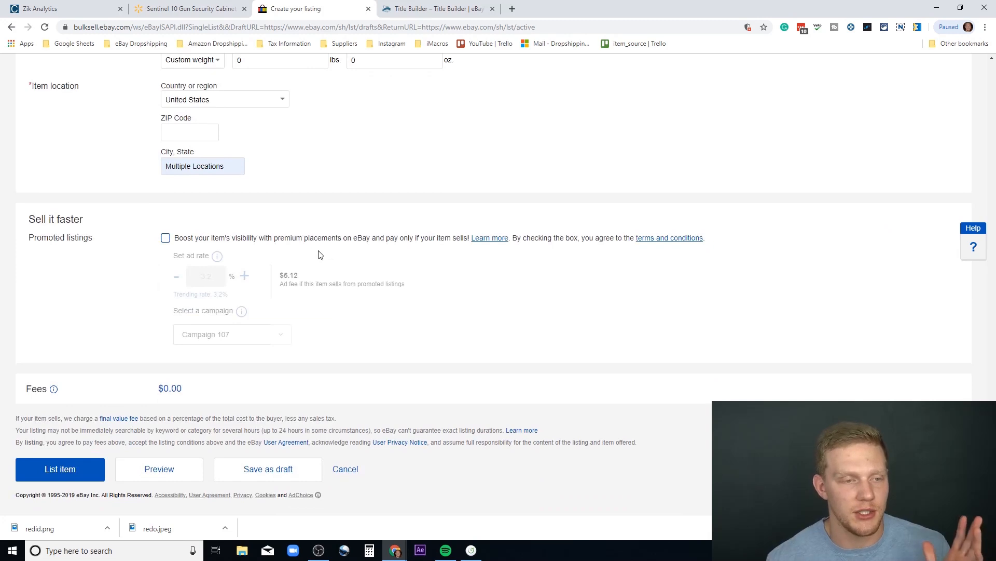
{"action": "left_click", "coordinate": [166, 239]}
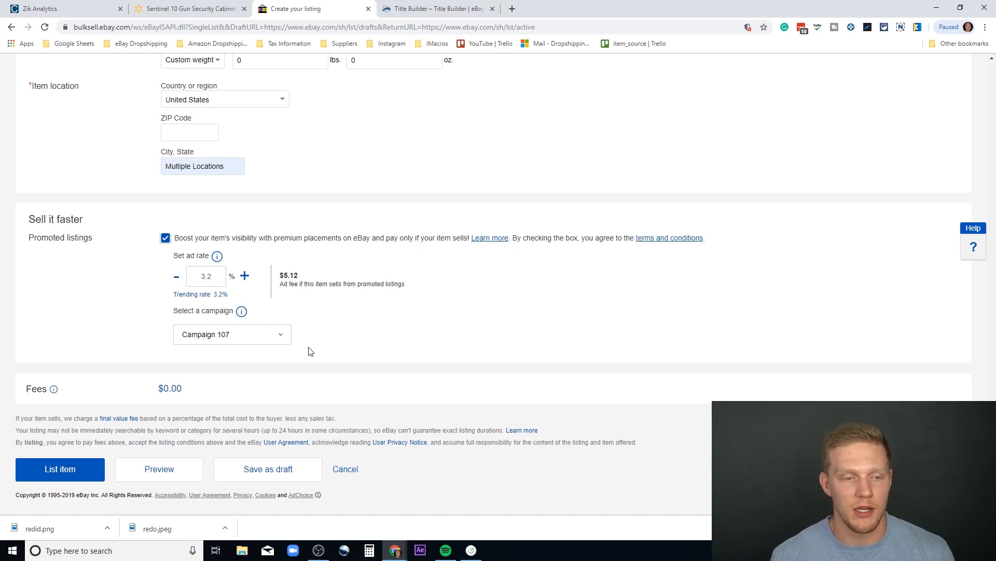
{"action": "left_click", "coordinate": [58, 473]}
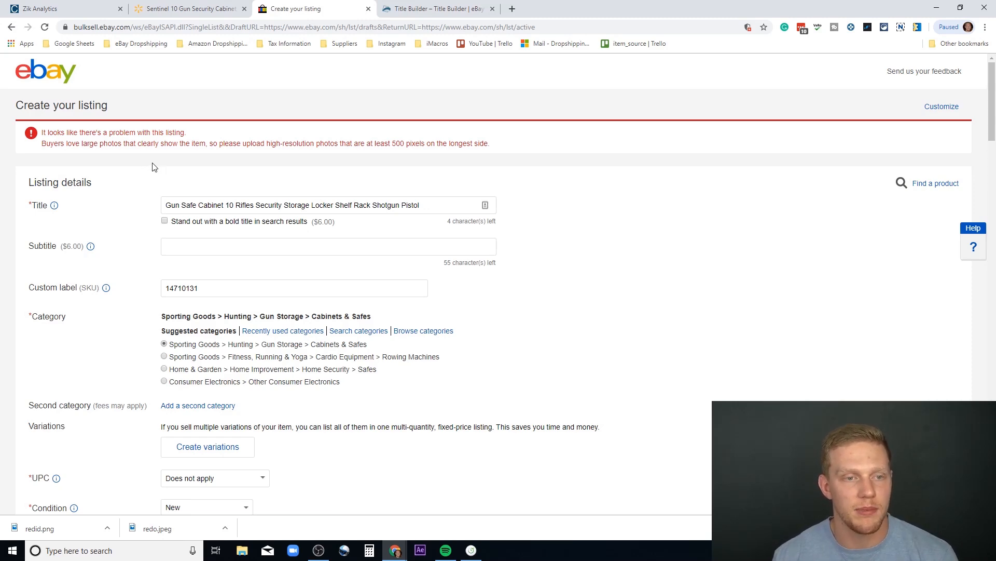
- Delete the listing's last two photos, the closed and the open black cabinet, resubmitting the listing after the first removal
{"action": "scroll", "coordinate": [200, 160], "scroll_direction": "down", "scroll_amount": 10}
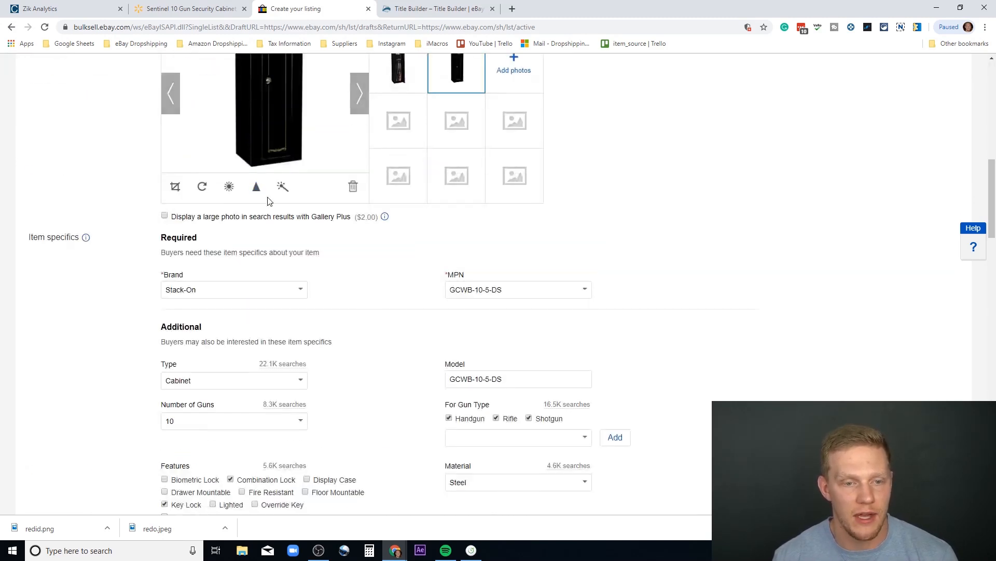
{"action": "scroll", "coordinate": [488, 312], "scroll_direction": "up", "scroll_amount": 5}
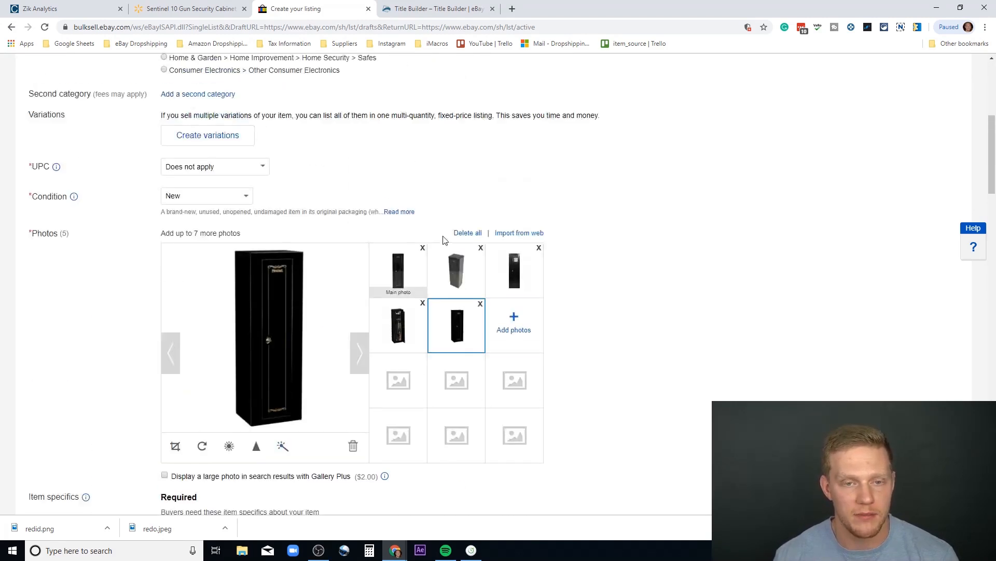
{"action": "left_click", "coordinate": [481, 304]}
{"action": "scroll", "coordinate": [705, 309], "scroll_direction": "down", "scroll_amount": 1}
{"action": "scroll", "coordinate": [705, 309], "scroll_direction": "down", "scroll_amount": 20}
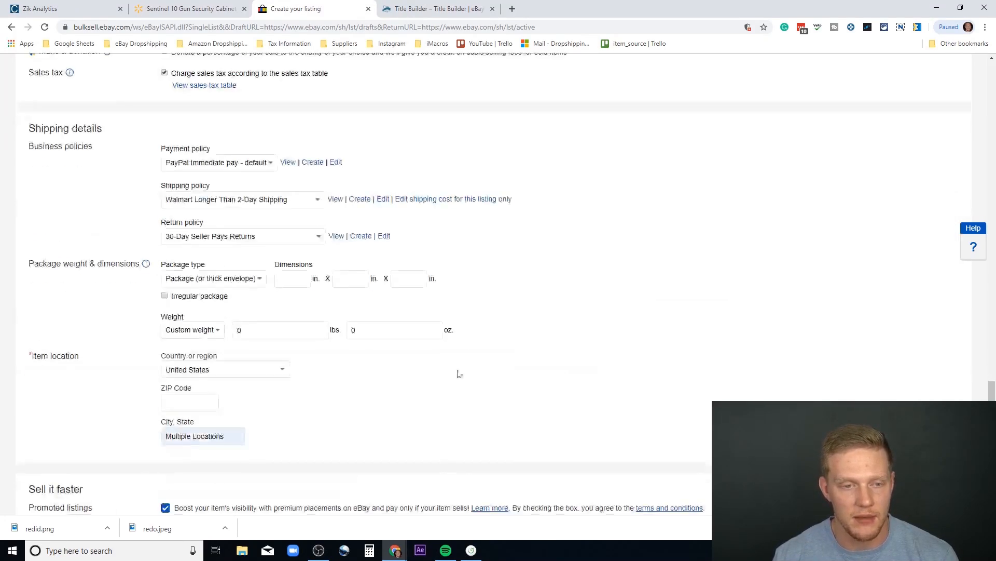
{"action": "left_click", "coordinate": [37, 473]}
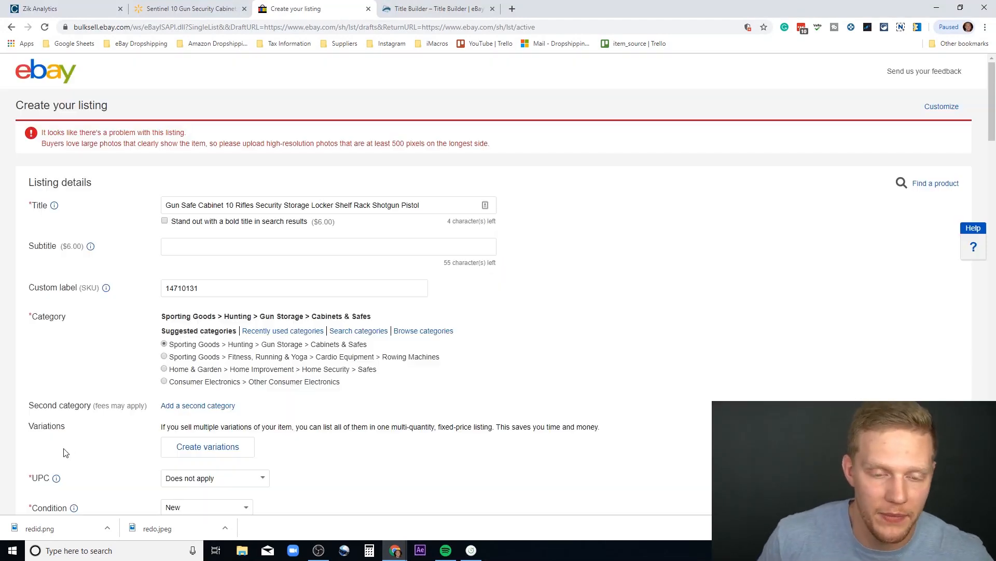
{"action": "scroll", "coordinate": [160, 341], "scroll_direction": "down", "scroll_amount": 7}
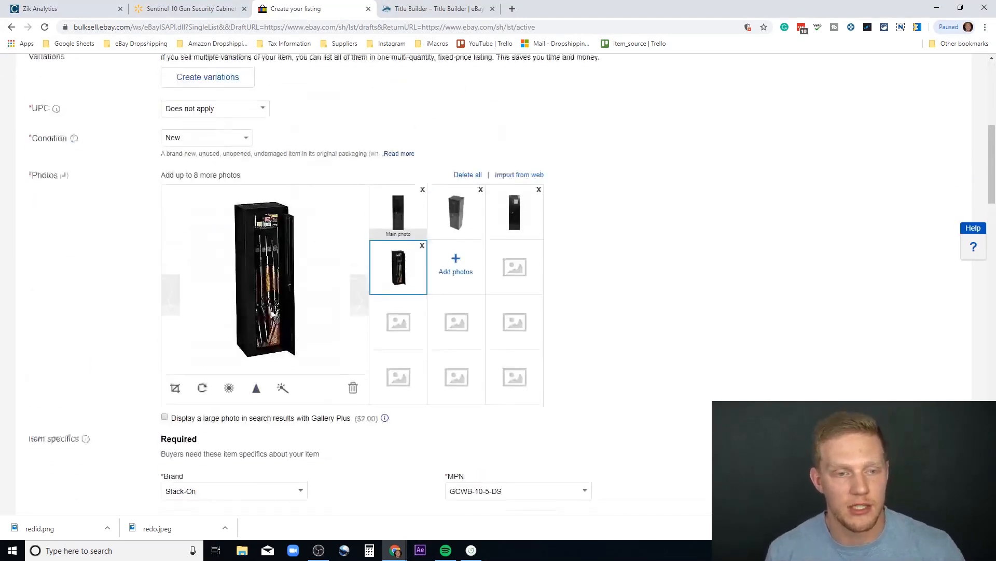
{"action": "left_click", "coordinate": [422, 252]}
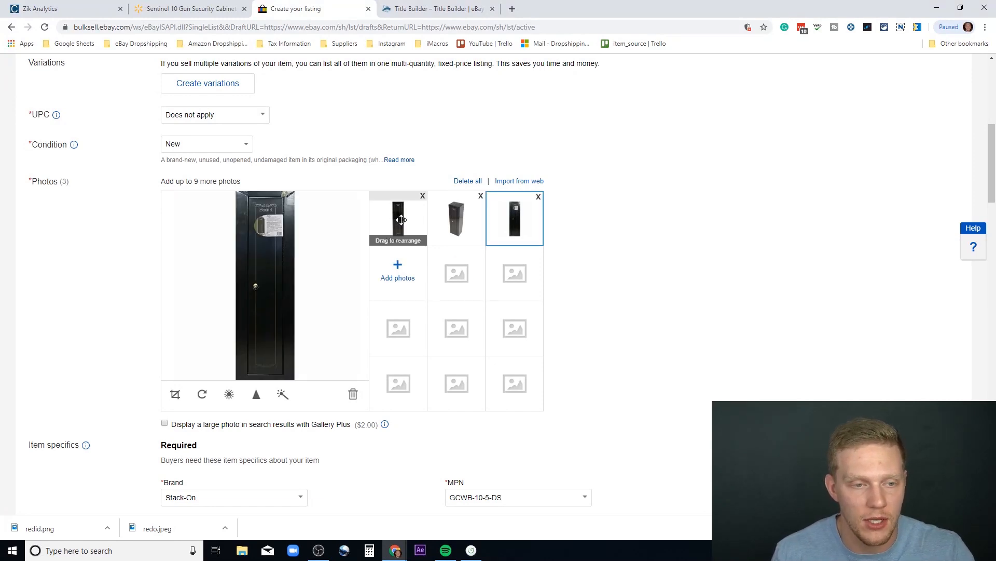
- Save the enlarged front image of the Sentinel cabinet from the Walmart product page as a PNG in the Ebay Image folder
{"action": "left_click", "coordinate": [156, 8]}
{"action": "left_click", "coordinate": [356, 388]}
{"action": "right_click", "coordinate": [237, 179]}
{"action": "left_click", "coordinate": [203, 235]}
{"action": "left_click", "coordinate": [203, 235]}
{"action": "right_click", "coordinate": [527, 242]}
{"action": "left_click", "coordinate": [552, 263]}
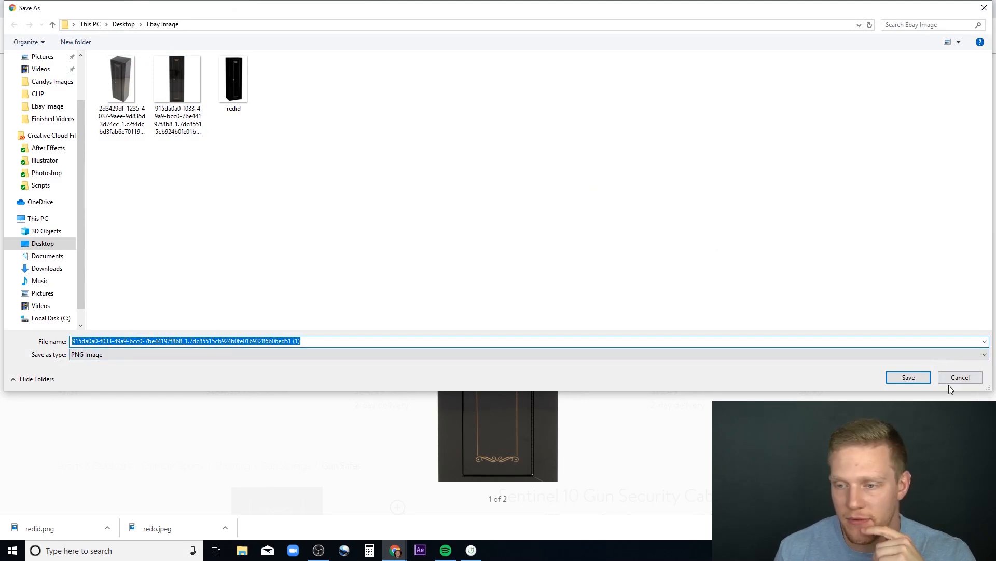
{"action": "left_click", "coordinate": [917, 380]}
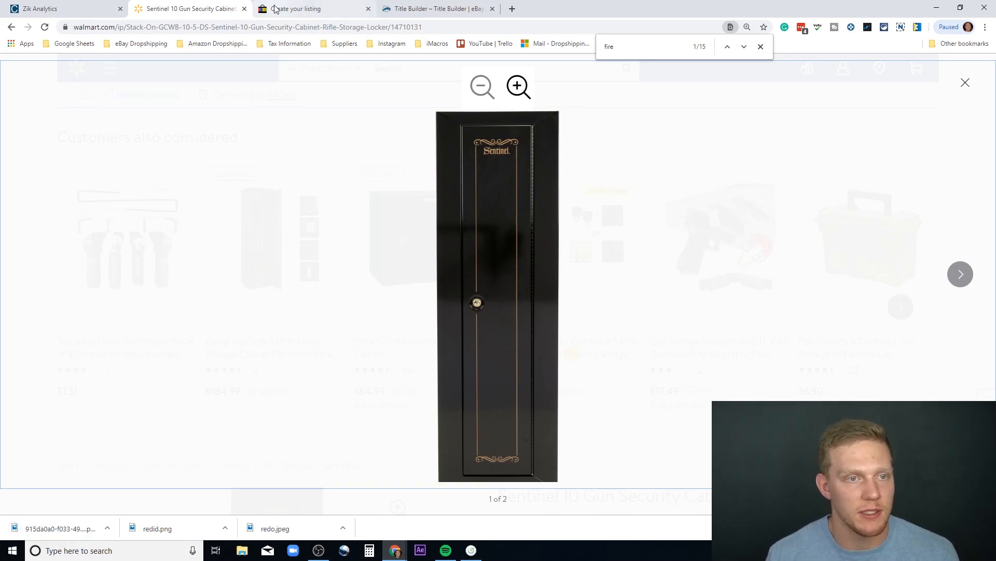
- Delete the listing's second and third photos so that only the main front photo is kept, and resubmit the listing
{"action": "left_click", "coordinate": [311, 10]}
{"action": "left_click", "coordinate": [478, 202]}
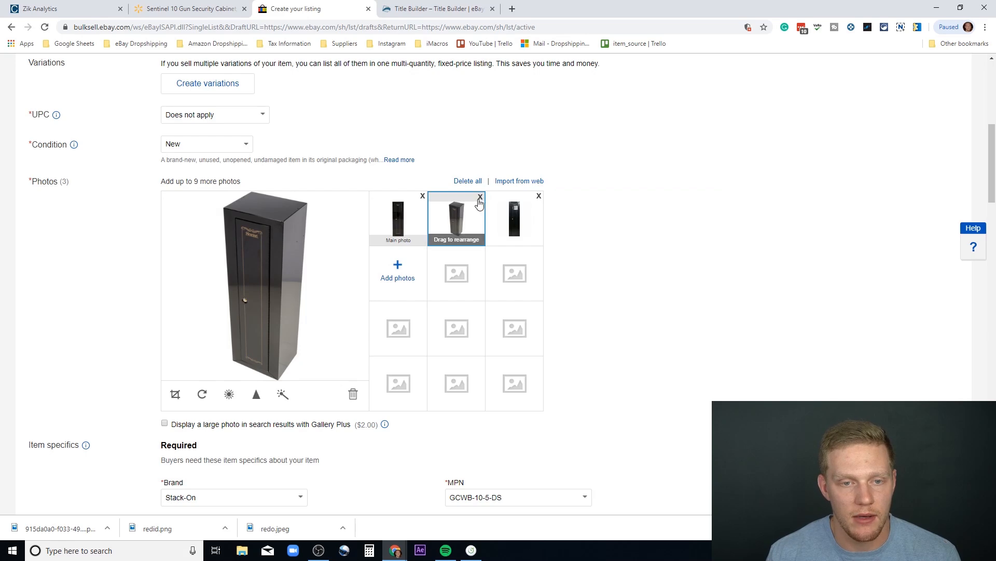
{"action": "left_click", "coordinate": [480, 198]}
{"action": "left_click", "coordinate": [480, 198]}
{"action": "scroll", "coordinate": [480, 321], "scroll_direction": "down", "scroll_amount": 8}
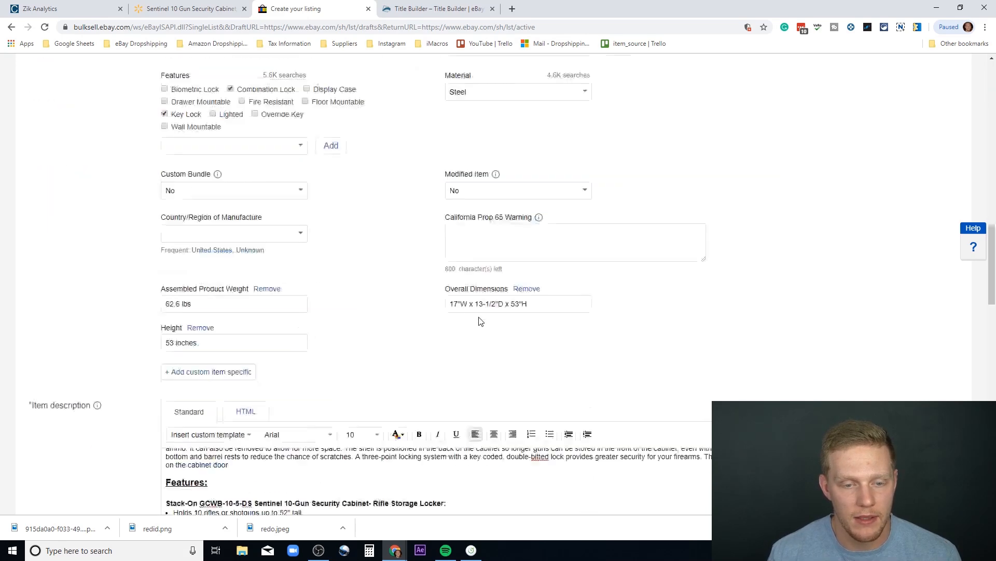
{"action": "scroll", "coordinate": [481, 321], "scroll_direction": "down", "scroll_amount": 20}
{"action": "left_click", "coordinate": [82, 474]}
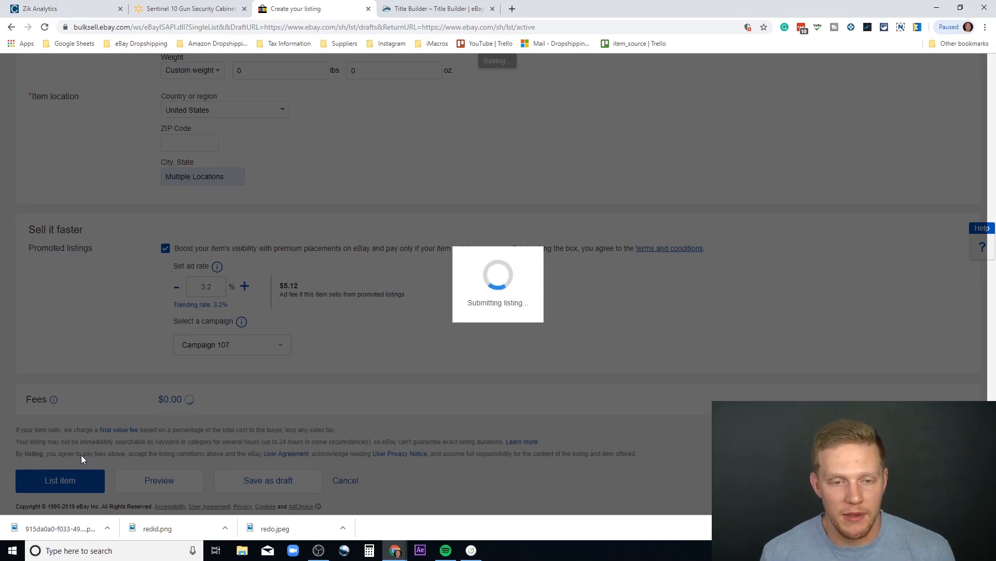
- Try adding the downloaded Walmart front image from the Ebay Image folder as a second listing photo, and remove it again
{"action": "scroll", "coordinate": [430, 253], "scroll_direction": "down", "scroll_amount": 6}
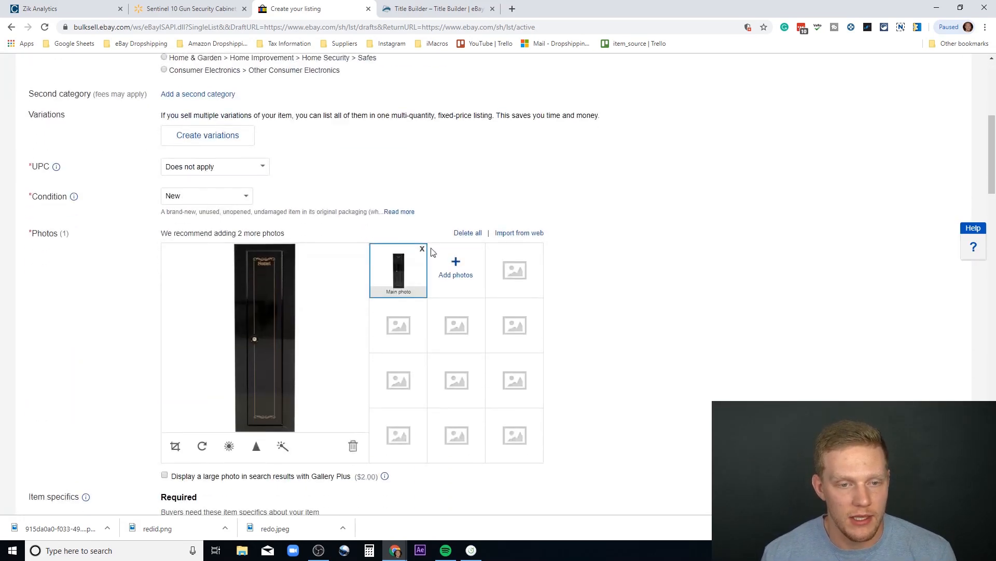
{"action": "left_click", "coordinate": [452, 265]}
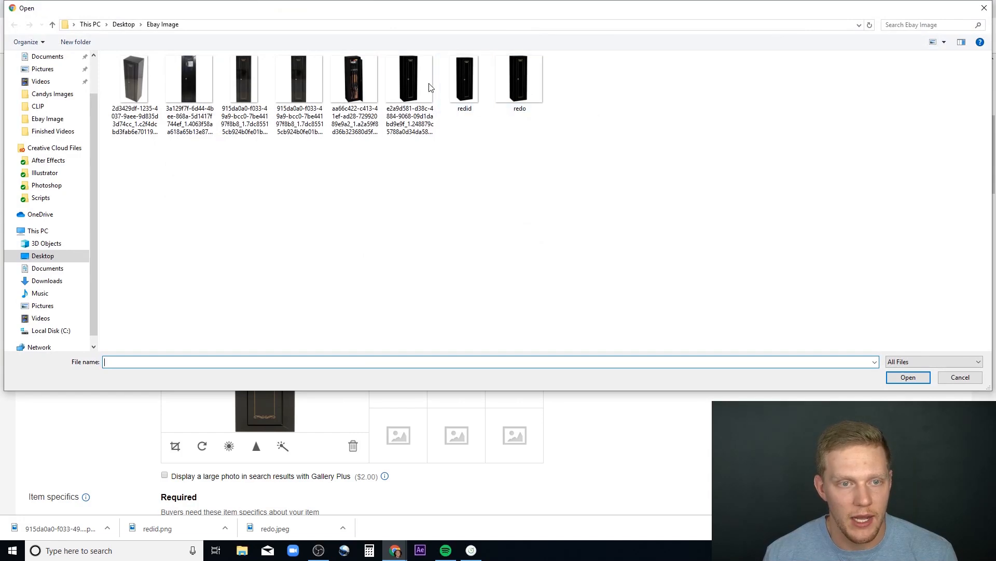
{"action": "left_click", "coordinate": [312, 83]}
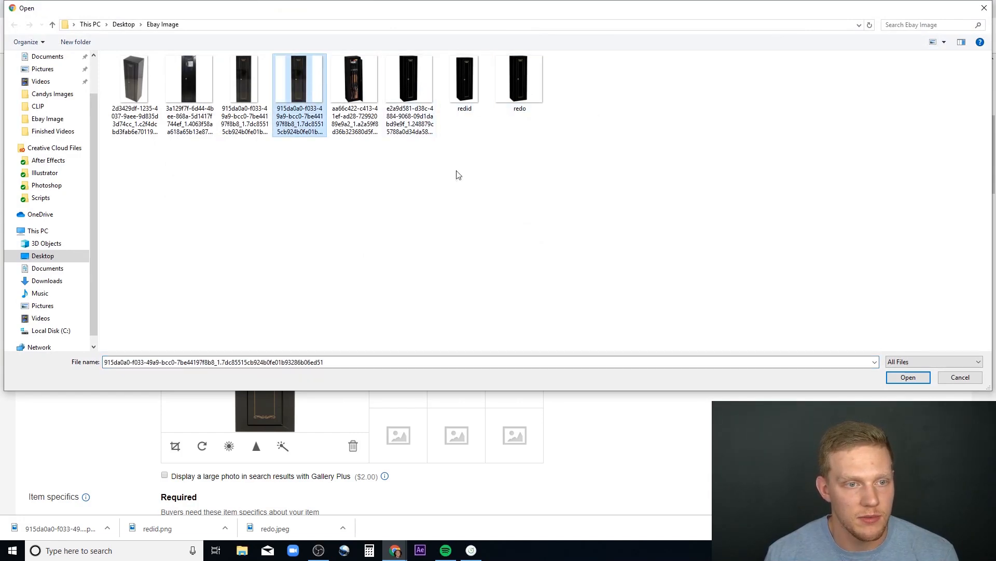
{"action": "left_click", "coordinate": [925, 383]}
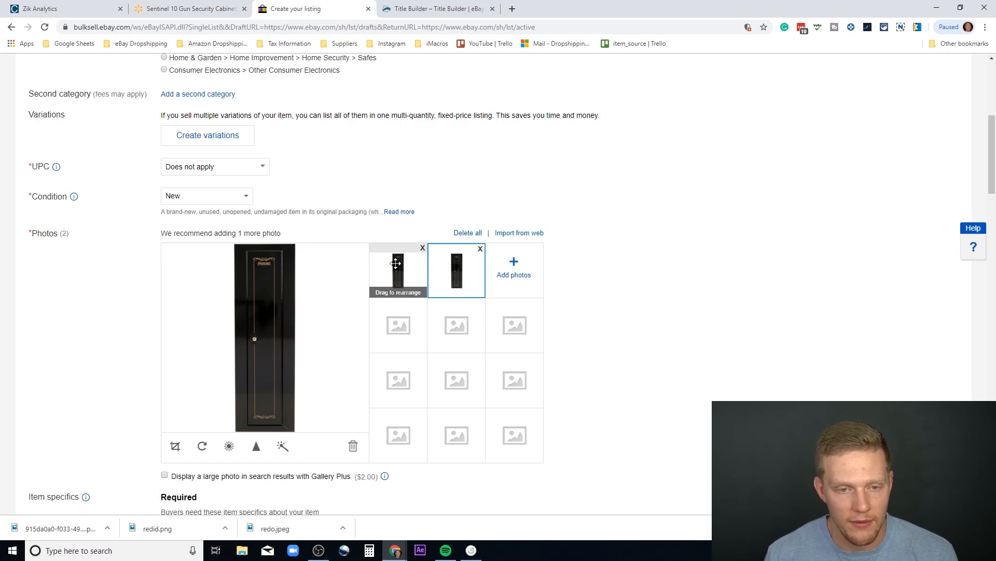
{"action": "left_click", "coordinate": [476, 283]}
{"action": "left_click", "coordinate": [481, 250]}
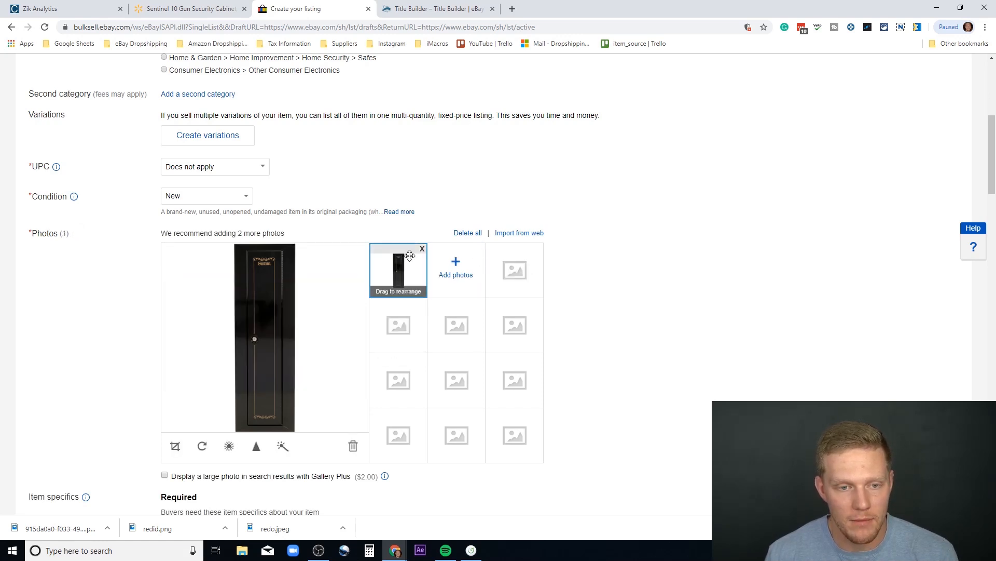
{"action": "left_click", "coordinate": [186, 8]}
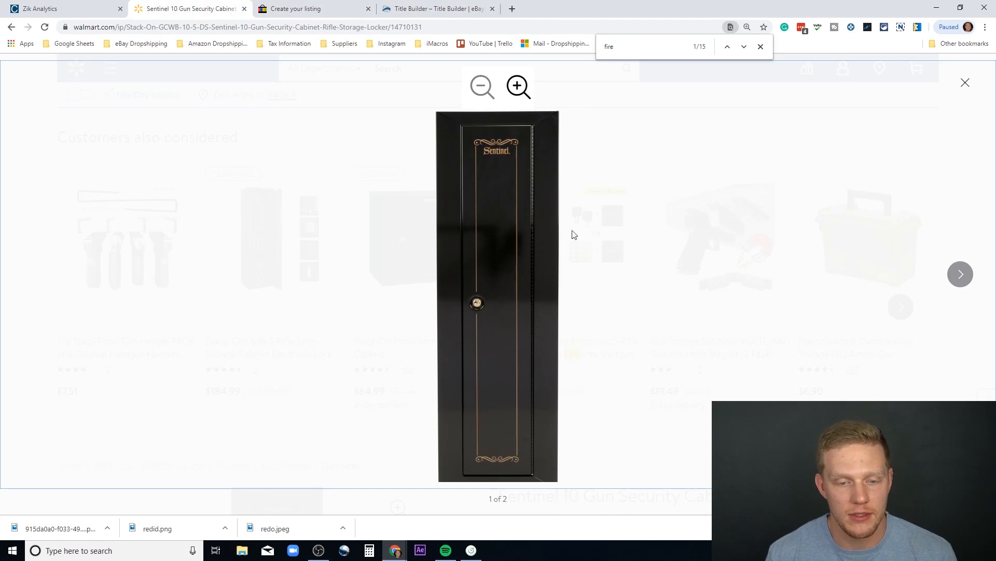
{"action": "left_click", "coordinate": [901, 27]}
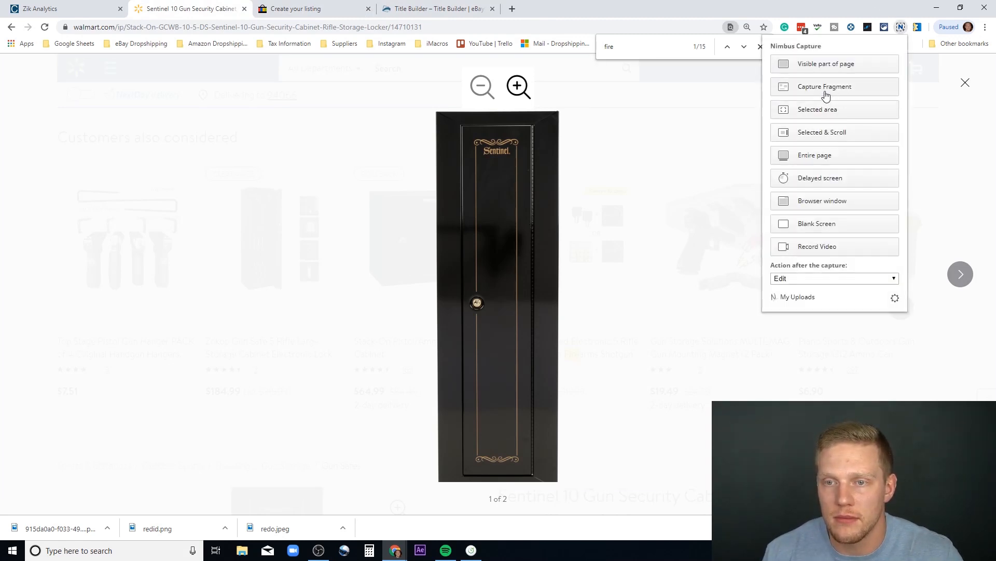
{"action": "left_click", "coordinate": [826, 110]}
{"action": "mouse_move", "coordinate": [421, 101]}
{"action": "left_mouse_down"}
{"action": "mouse_move", "coordinate": [577, 276]}
{"action": "mouse_move", "coordinate": [585, 474]}
{"action": "mouse_move", "coordinate": [563, 486]}
{"action": "left_mouse_up"}
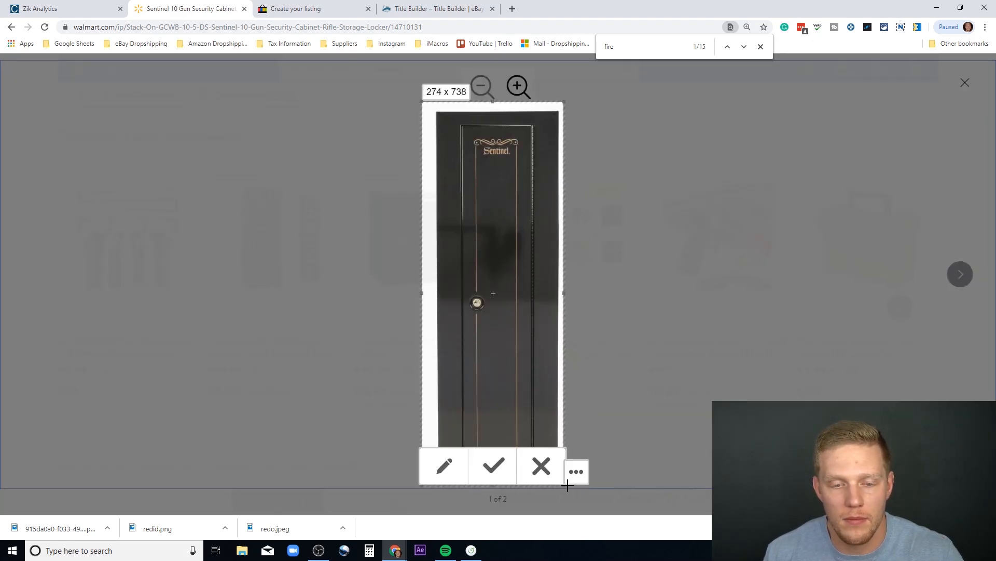
{"action": "left_click", "coordinate": [510, 476]}
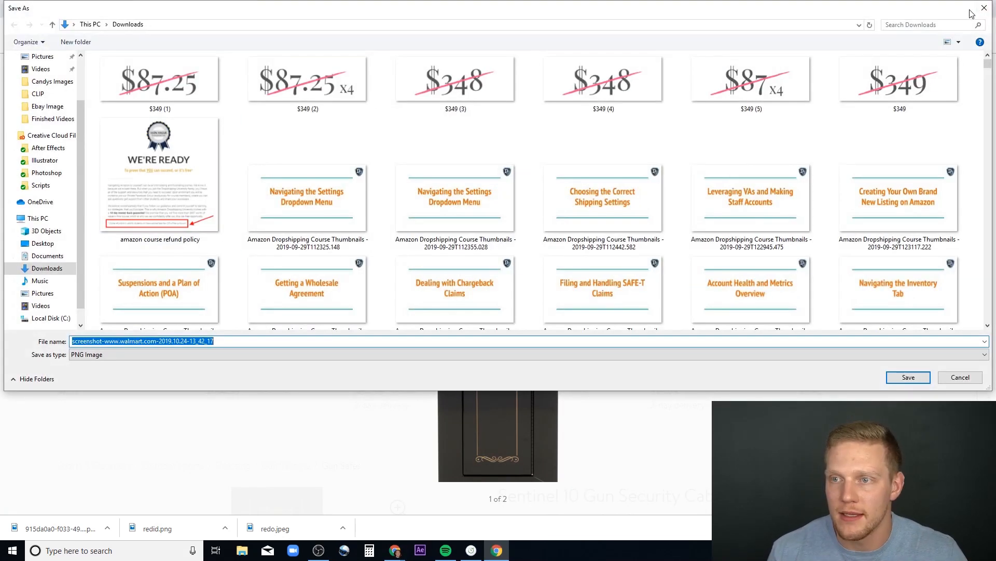
{"action": "left_click", "coordinate": [980, 8]}
- Capture a selected area of about 808 x 735 pixels around the enlarged cabinet on the Walmart page with Nimbus Capture
{"action": "left_click", "coordinate": [901, 27]}
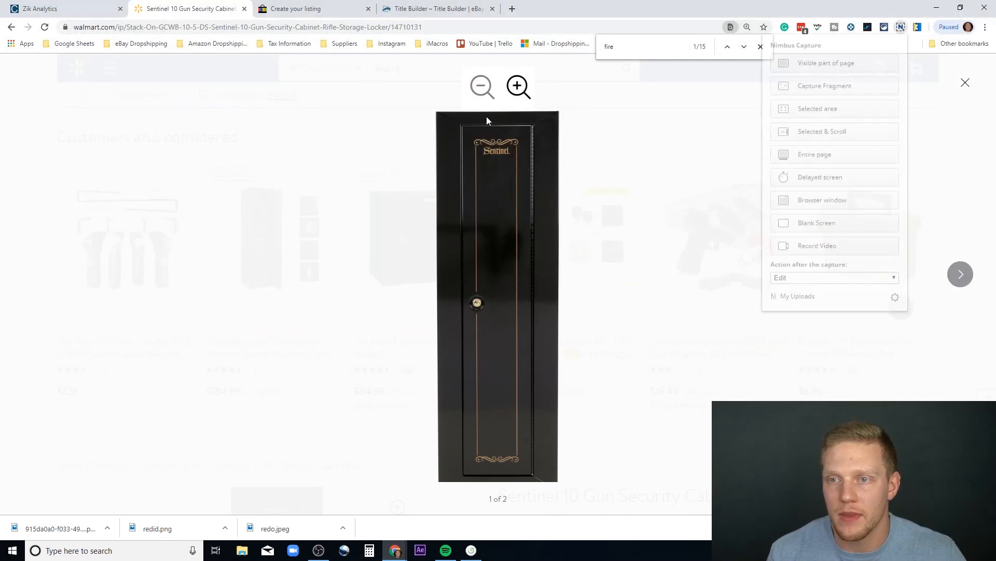
{"action": "left_click", "coordinate": [824, 110]}
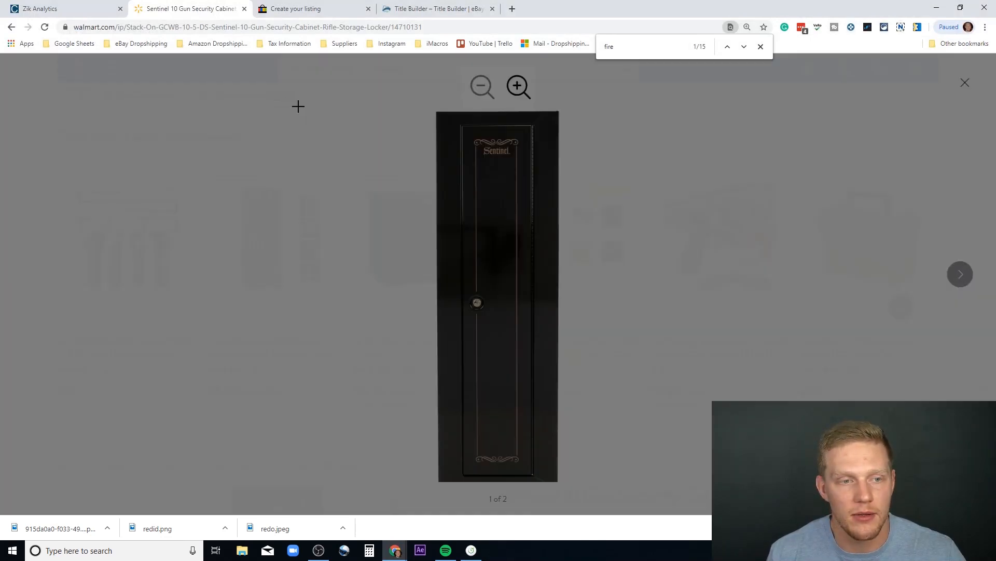
{"action": "left_click_drag", "start_coordinate": [298, 107], "coordinate": [718, 492]}
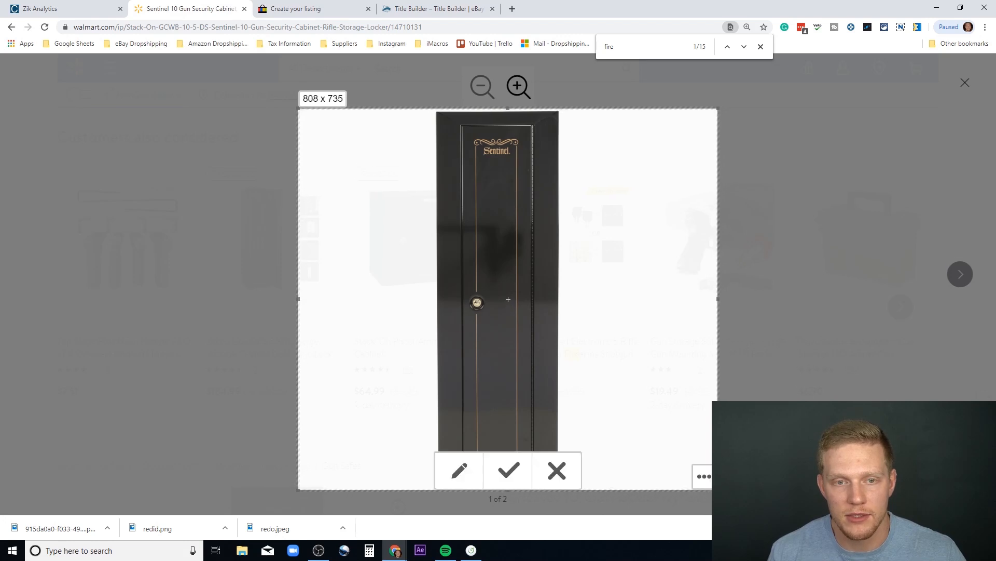
{"action": "left_click", "coordinate": [514, 473]}
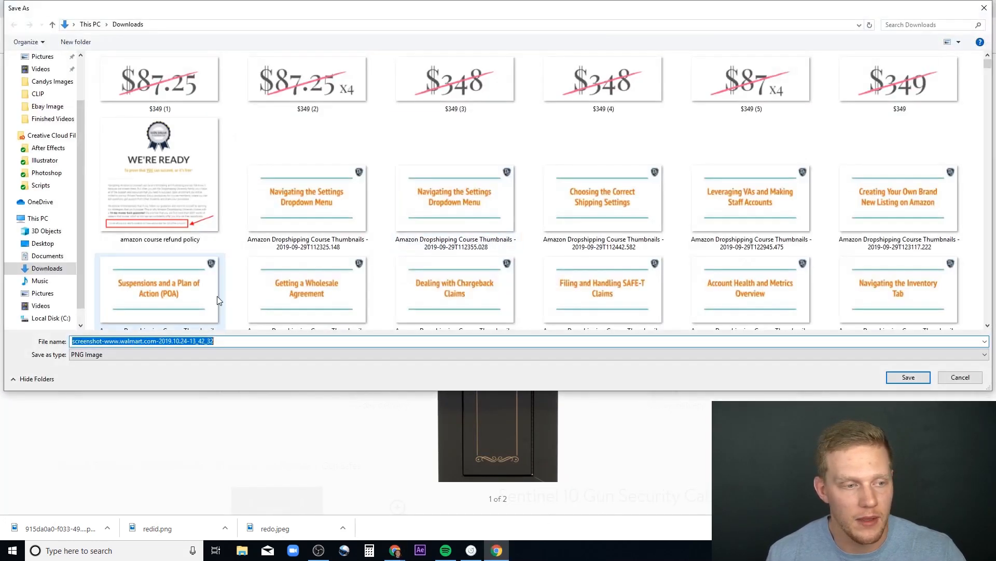
- Save the captured screenshot as "please work" in the desktop's Ebay Image folder
{"action": "left_click", "coordinate": [43, 79]}
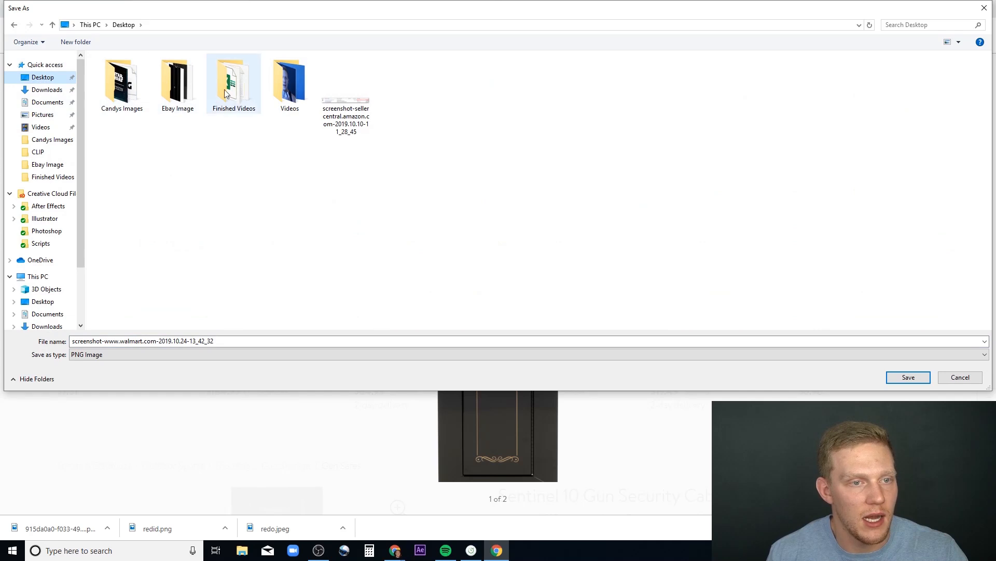
{"action": "double_click", "coordinate": [177, 82]}
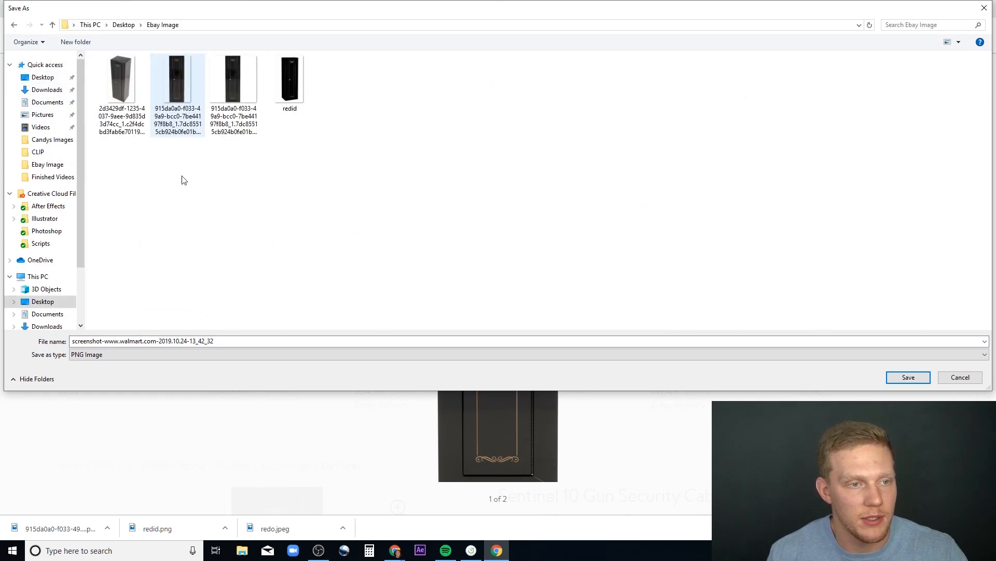
{"action": "double_click", "coordinate": [239, 341]}
{"action": "type", "text": "pl"}
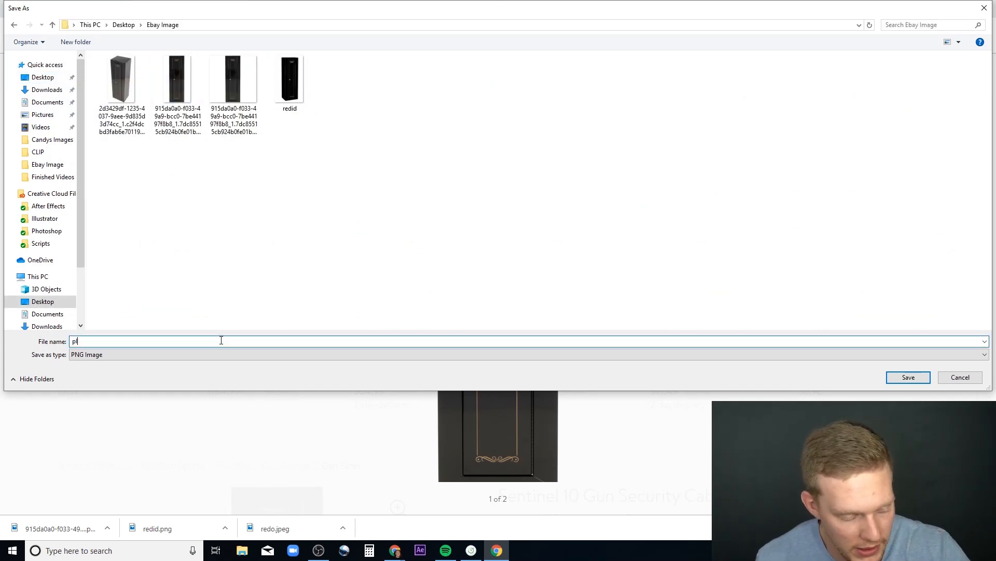
{"action": "type", "text": "ease work"}
{"action": "left_click", "coordinate": [923, 381]}
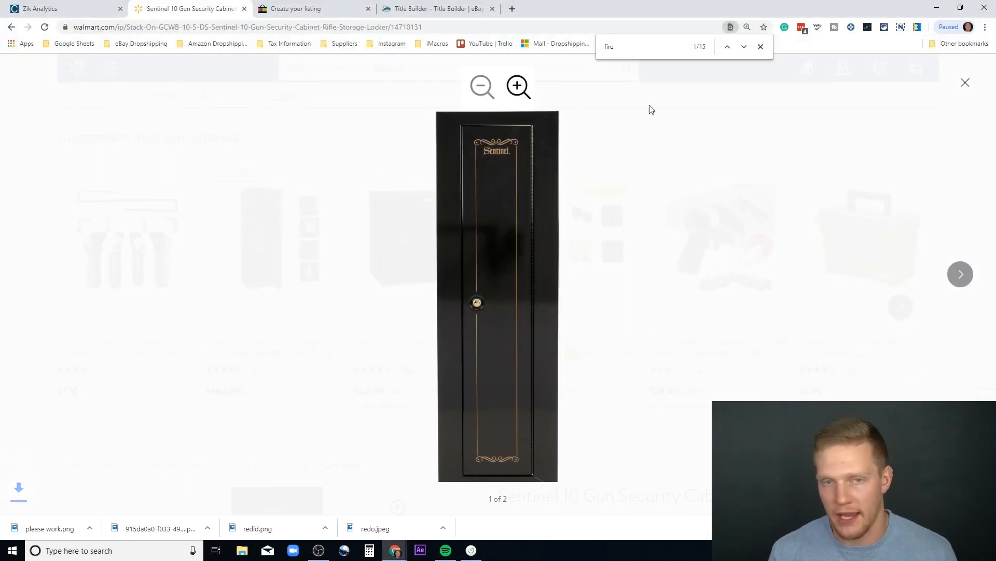
- Upload the "please work" image to the eBay listing and delete the old main photo so the new one replaces it
{"action": "left_click", "coordinate": [296, 9]}
{"action": "left_click", "coordinate": [448, 249]}
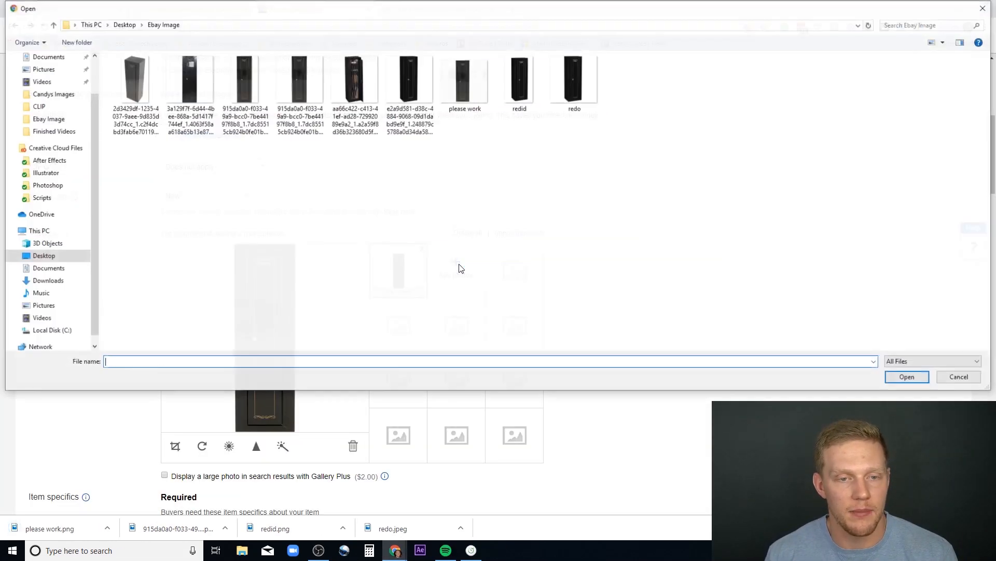
{"action": "left_click", "coordinate": [464, 81]}
{"action": "left_click", "coordinate": [923, 383]}
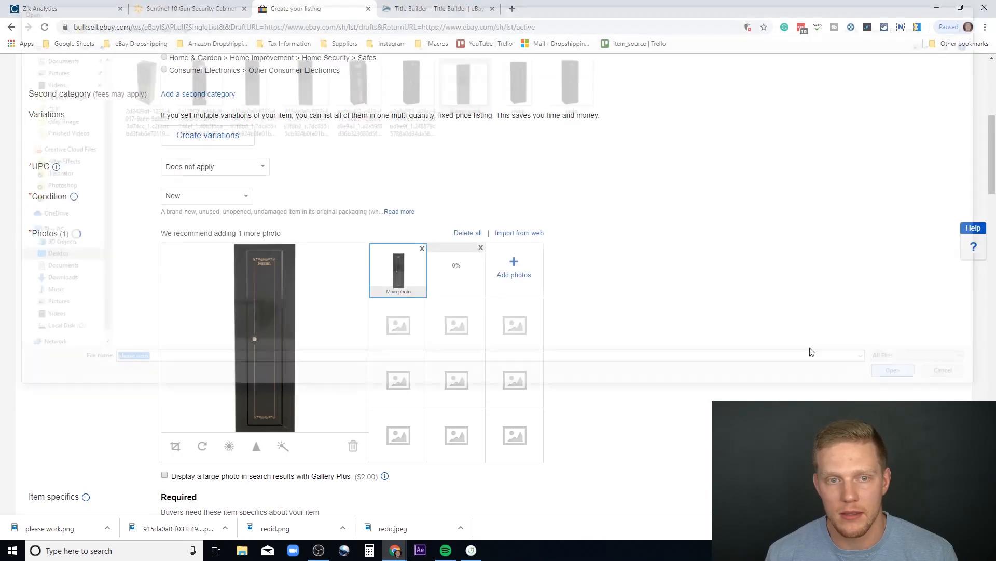
{"action": "left_click", "coordinate": [423, 248]}
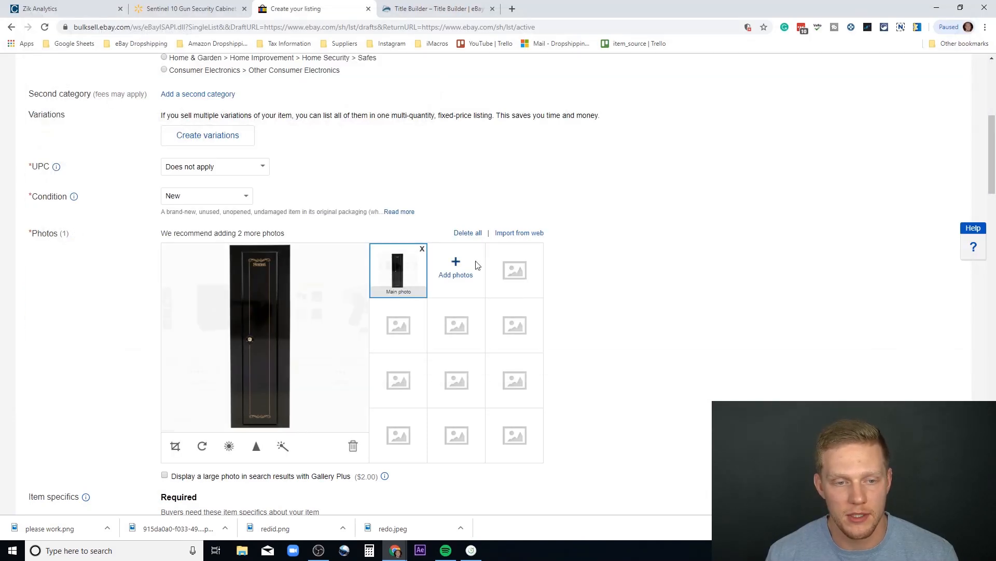
- Submit the listing, continue past the military items and firearms notice, and open the published listing's page
{"action": "scroll", "coordinate": [139, 377], "scroll_direction": "down", "scroll_amount": 20}
{"action": "scroll", "coordinate": [139, 377], "scroll_direction": "down", "scroll_amount": 5}
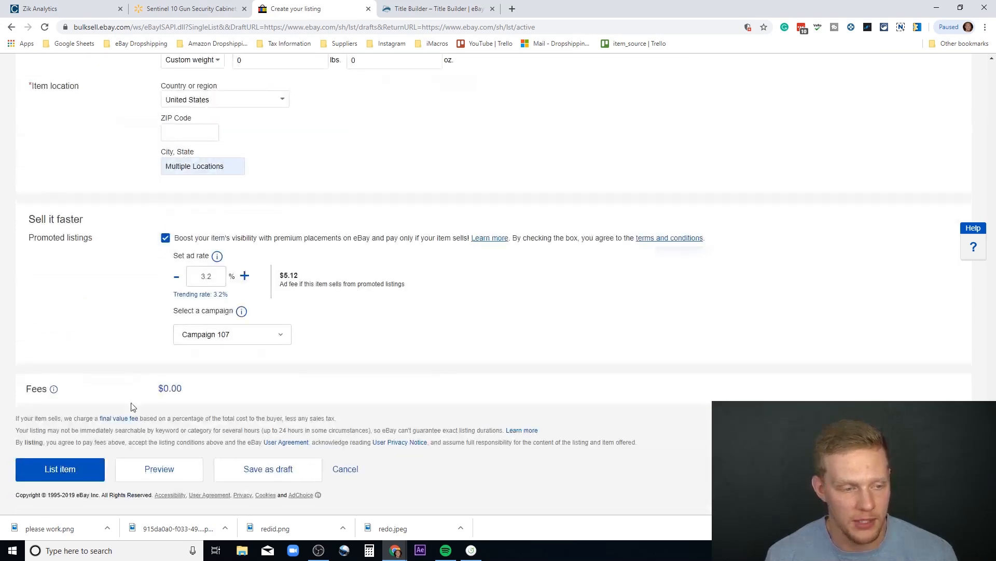
{"action": "left_click", "coordinate": [54, 470]}
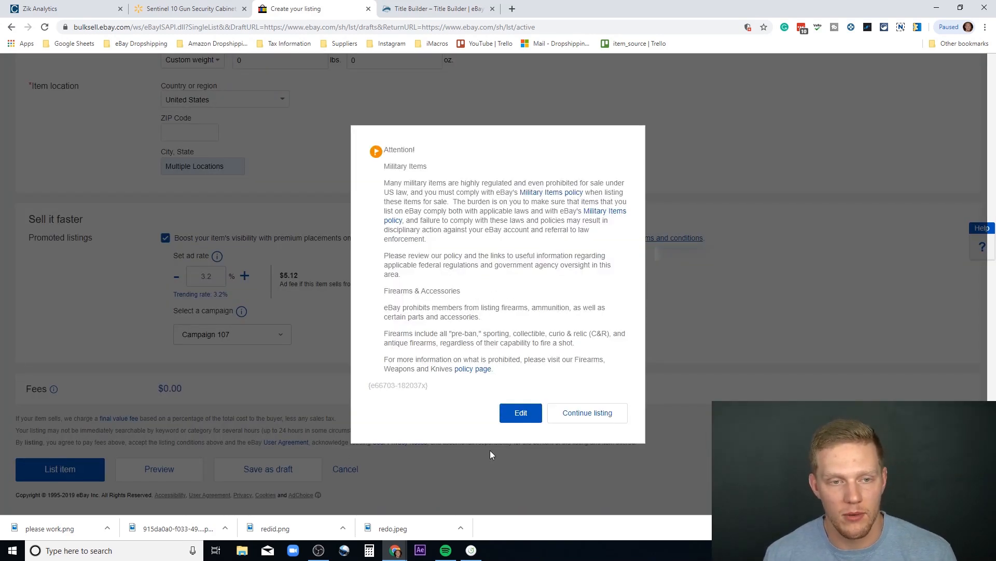
{"action": "left_click", "coordinate": [579, 414]}
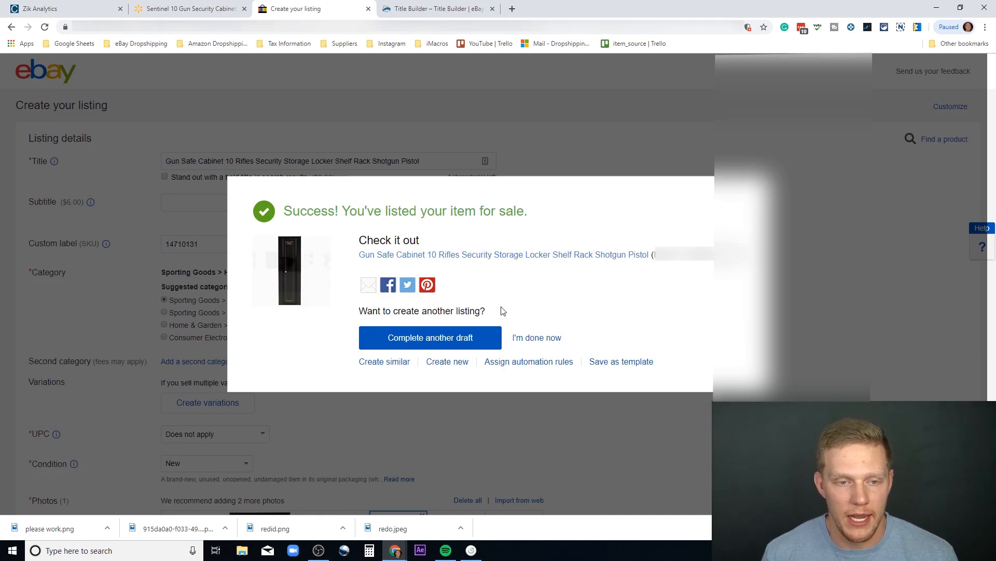
{"action": "left_click", "coordinate": [488, 255]}
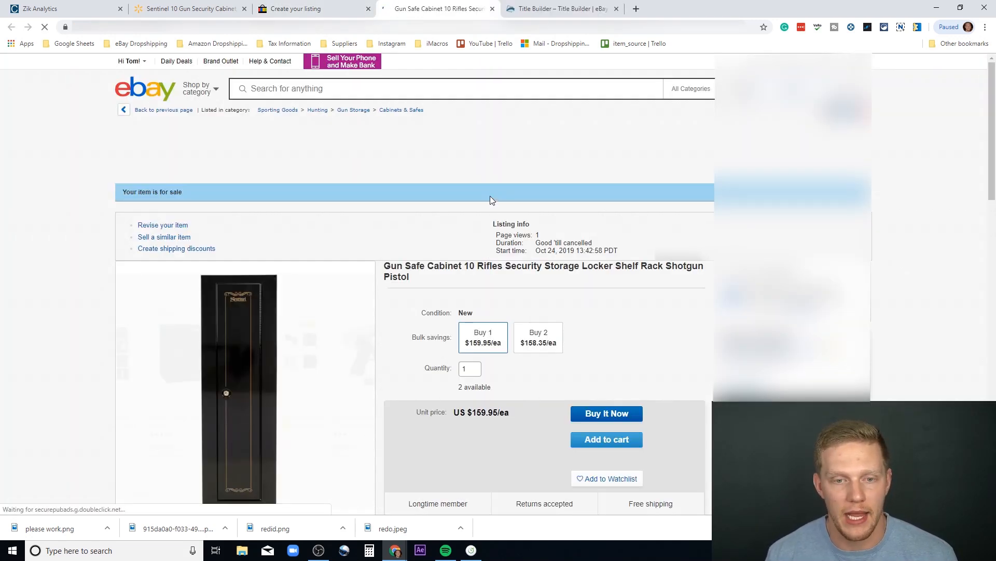
- Review the published gun cabinet listing's main photo, price, shipping and return terms, item specifics, description and features
{"action": "scroll", "coordinate": [491, 197], "scroll_direction": "down", "scroll_amount": 2}
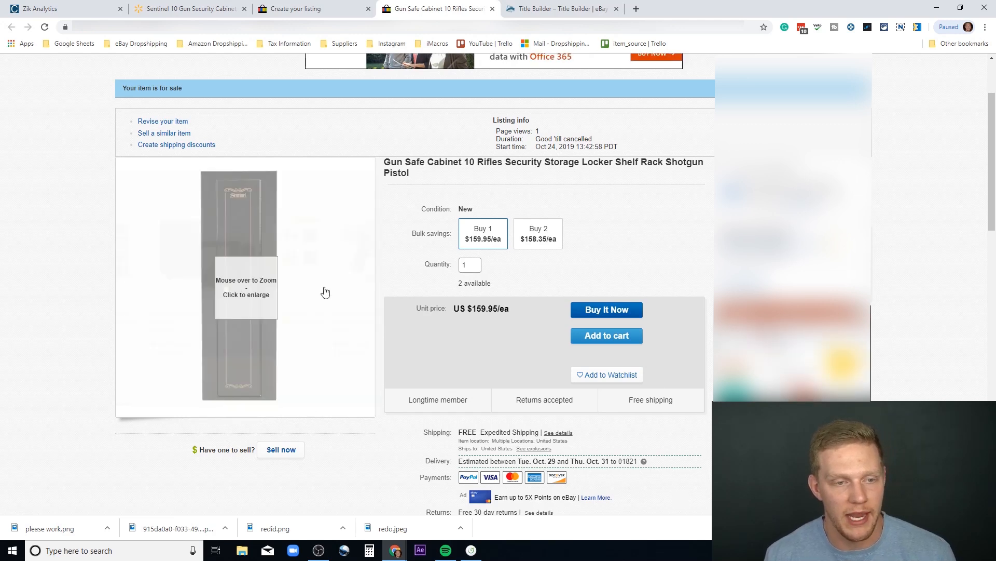
{"action": "scroll", "coordinate": [639, 246], "scroll_direction": "down", "scroll_amount": 1}
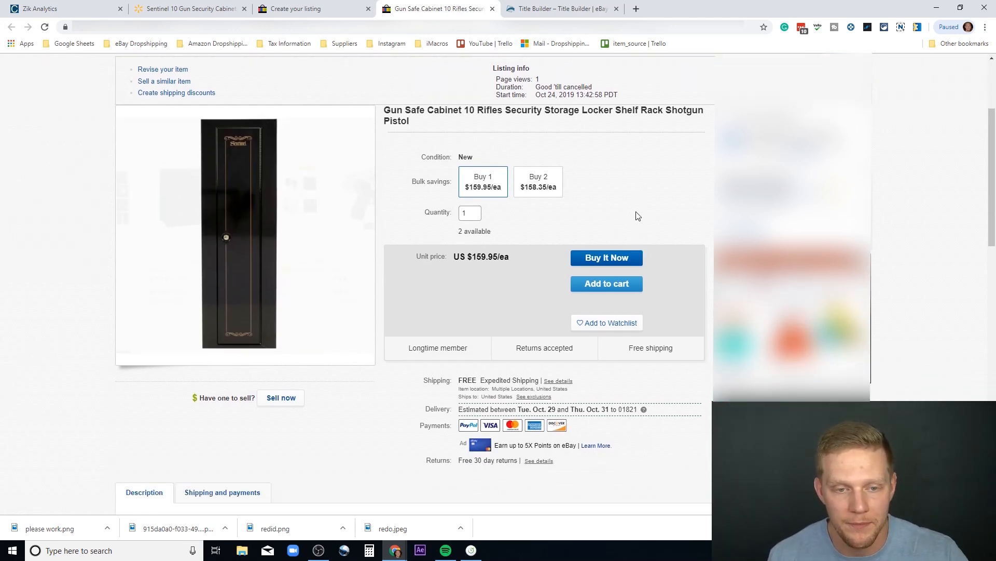
{"action": "scroll", "coordinate": [638, 216], "scroll_direction": "down", "scroll_amount": 5}
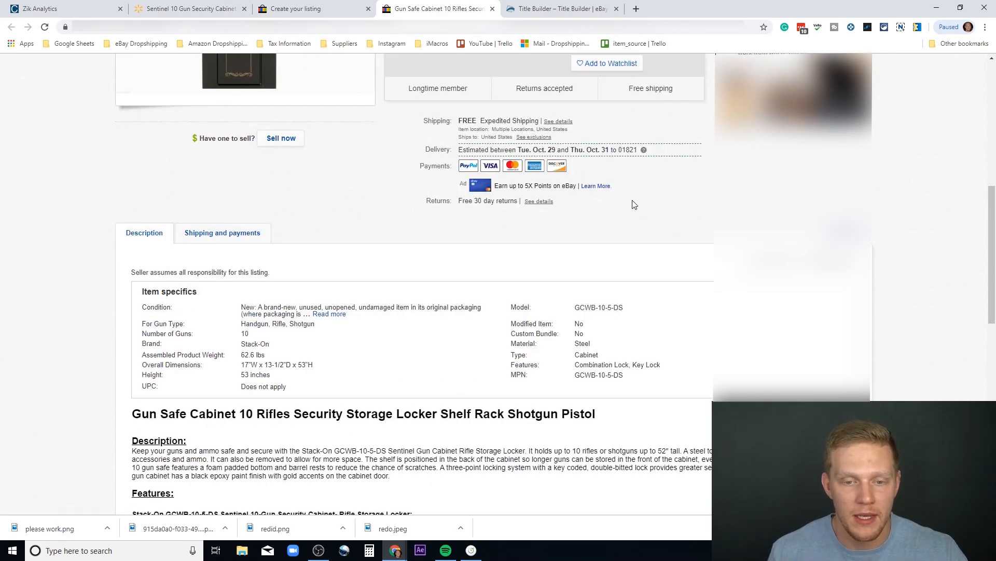
{"action": "scroll", "coordinate": [634, 205], "scroll_direction": "down", "scroll_amount": 7}
{"action": "scroll", "coordinate": [632, 206], "scroll_direction": "up", "scroll_amount": 3}
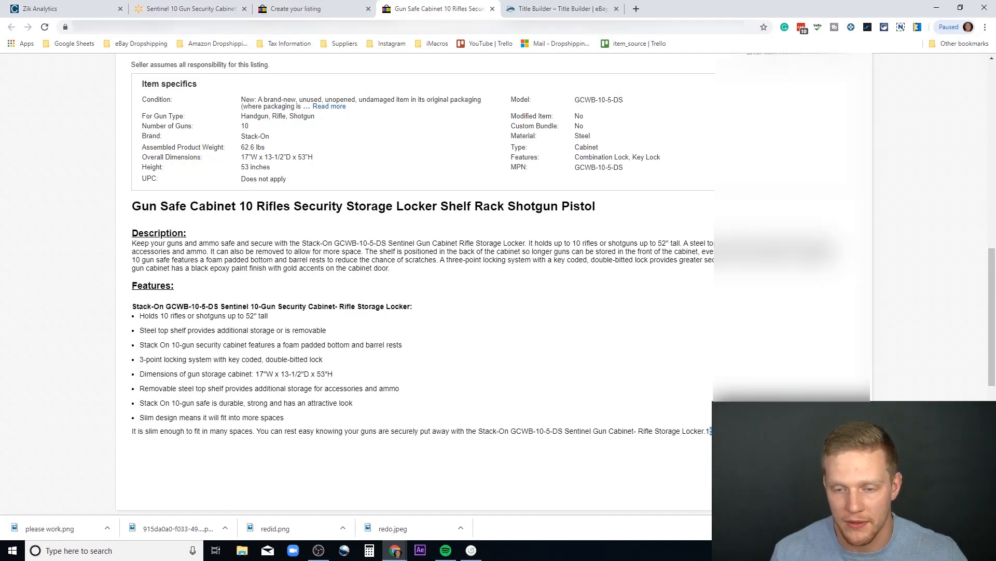
{"action": "scroll", "coordinate": [673, 335], "scroll_direction": "up", "scroll_amount": 10}
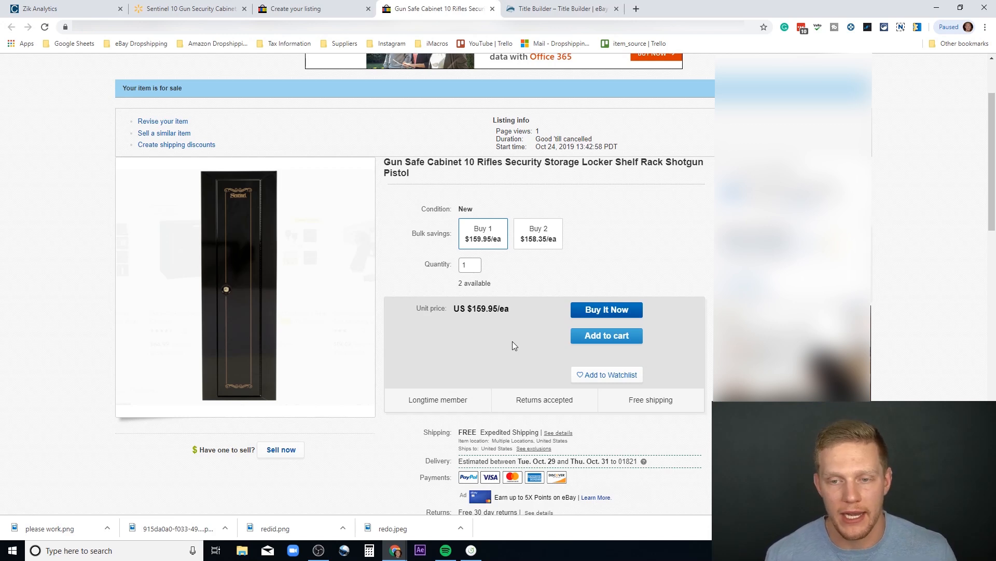
{"action": "scroll", "coordinate": [517, 347], "scroll_direction": "down", "scroll_amount": 1}
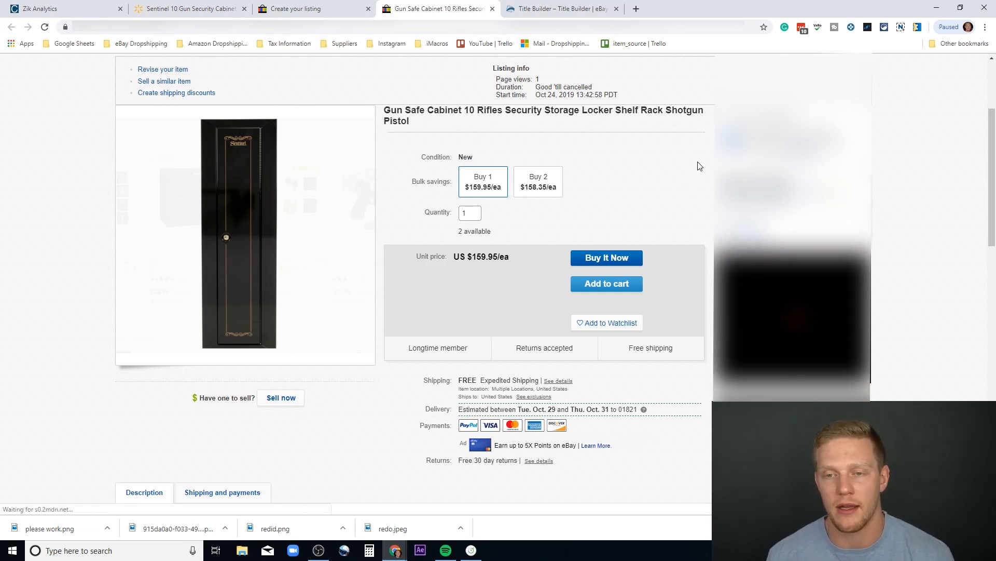
{"action": "scroll", "coordinate": [651, 185], "scroll_direction": "down", "scroll_amount": 1}
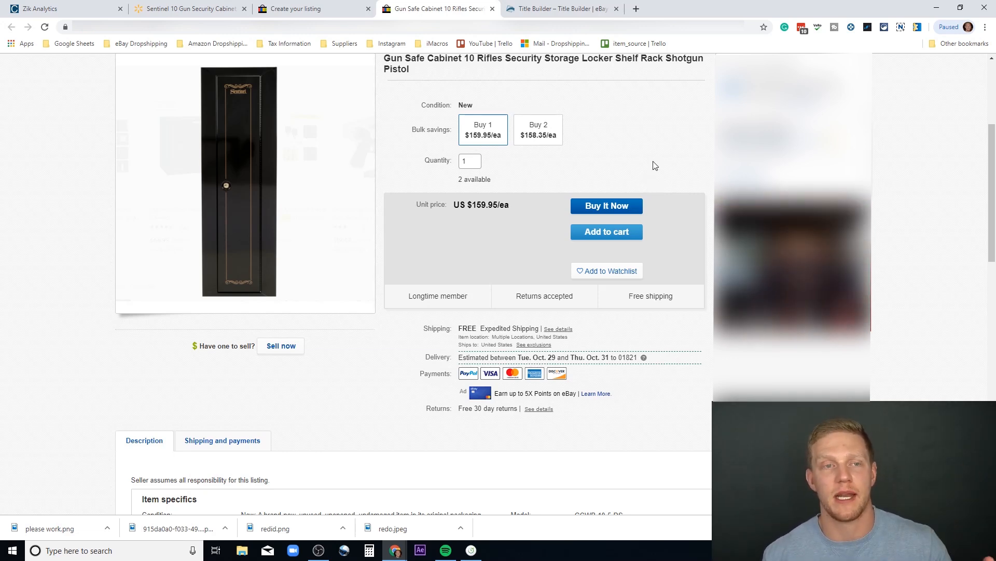
{"action": "scroll", "coordinate": [630, 154], "scroll_direction": "up", "scroll_amount": 1}
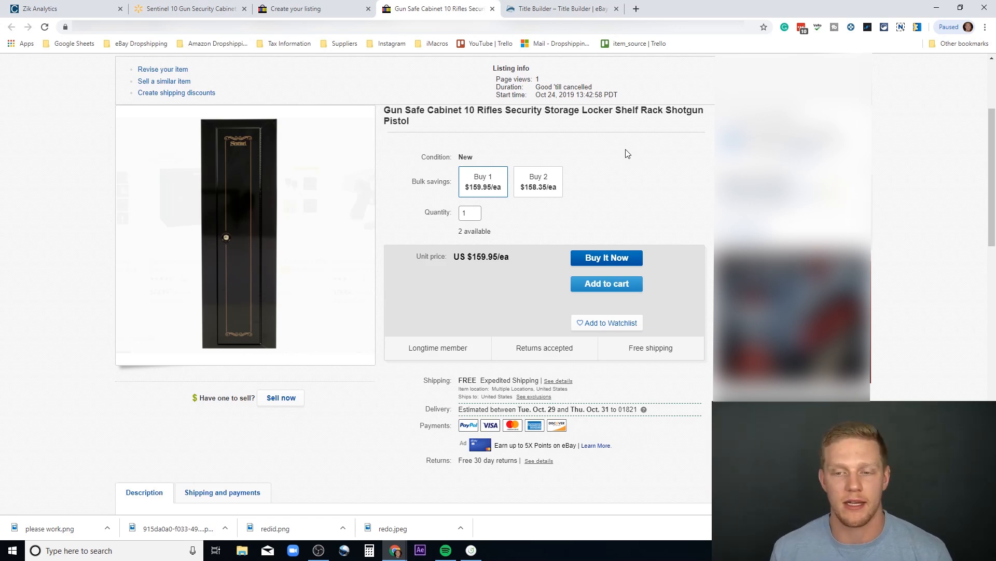
{"action": "scroll", "coordinate": [619, 233], "scroll_direction": "down", "scroll_amount": 5}
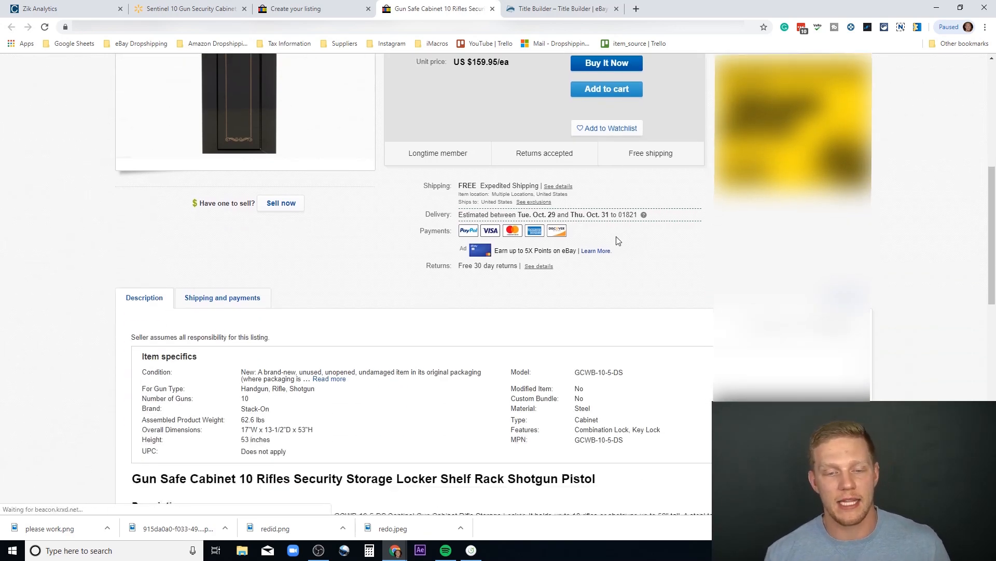